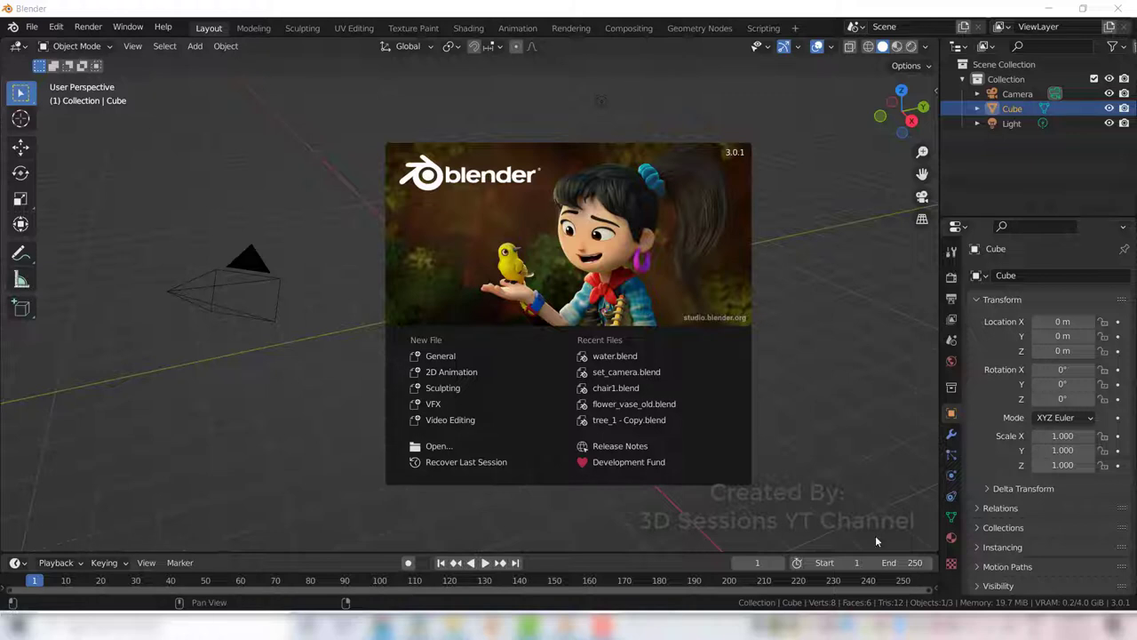
Step: Enter Edit Mode on the default cube and merge all its vertices at the center
{"action": "left_click", "coordinate": [814, 423]}
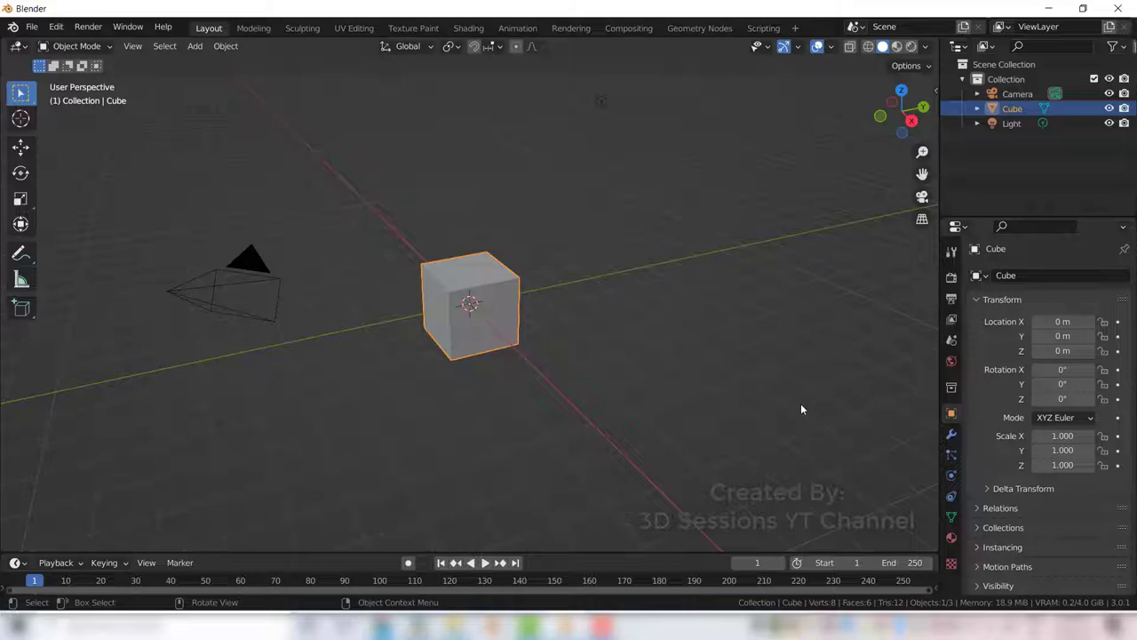
{"action": "left_click", "coordinate": [398, 520]}
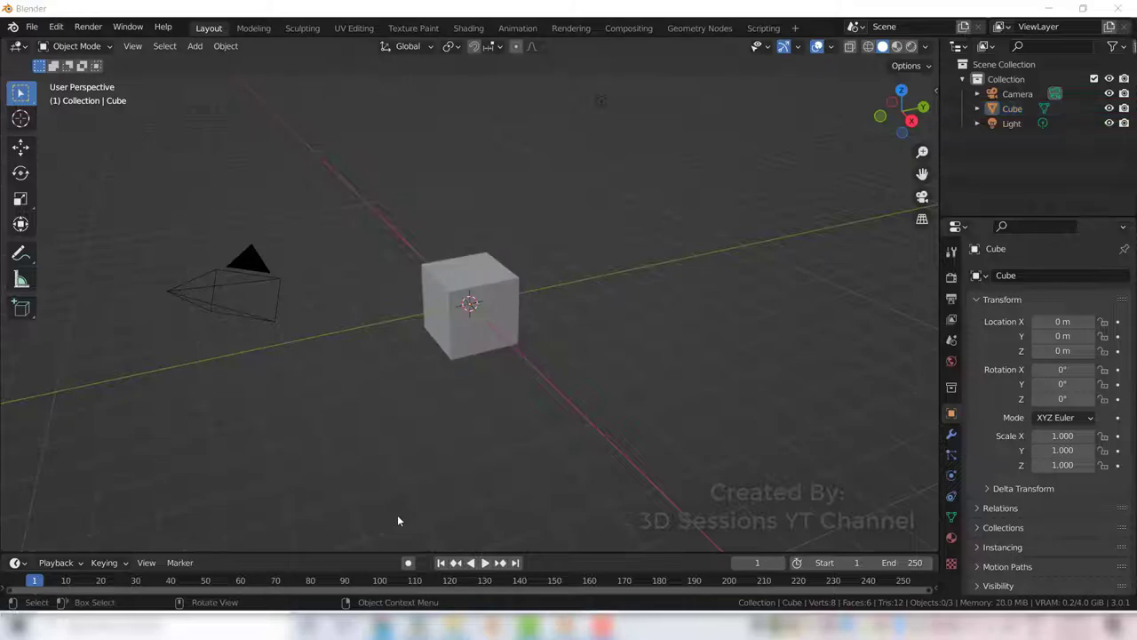
{"action": "left_click", "coordinate": [501, 321]}
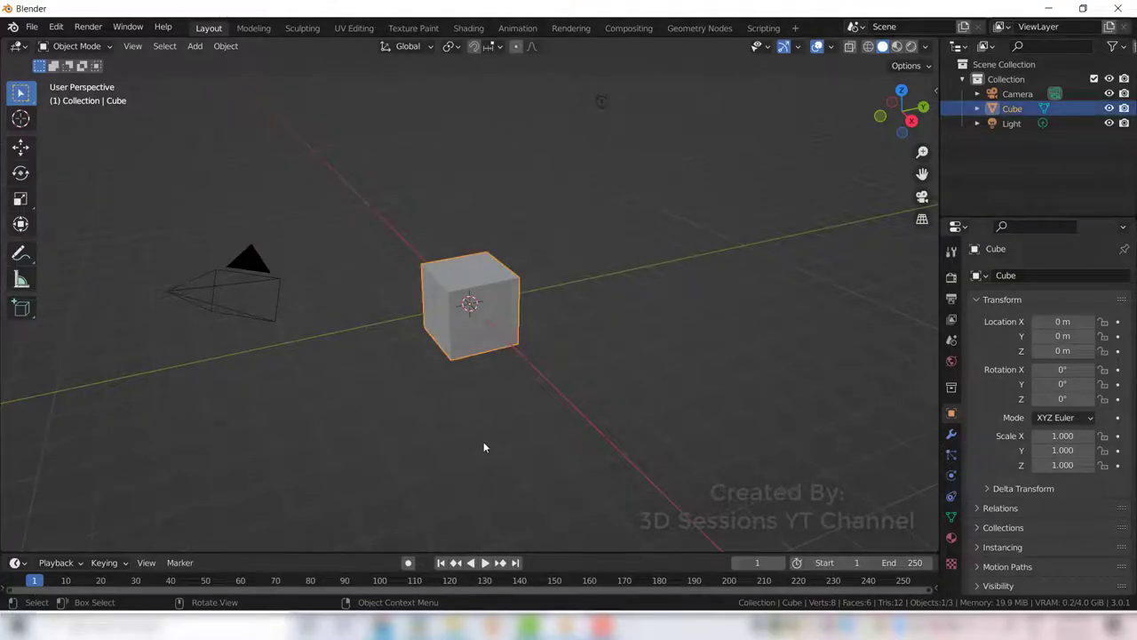
{"action": "key", "text": "Tab"}
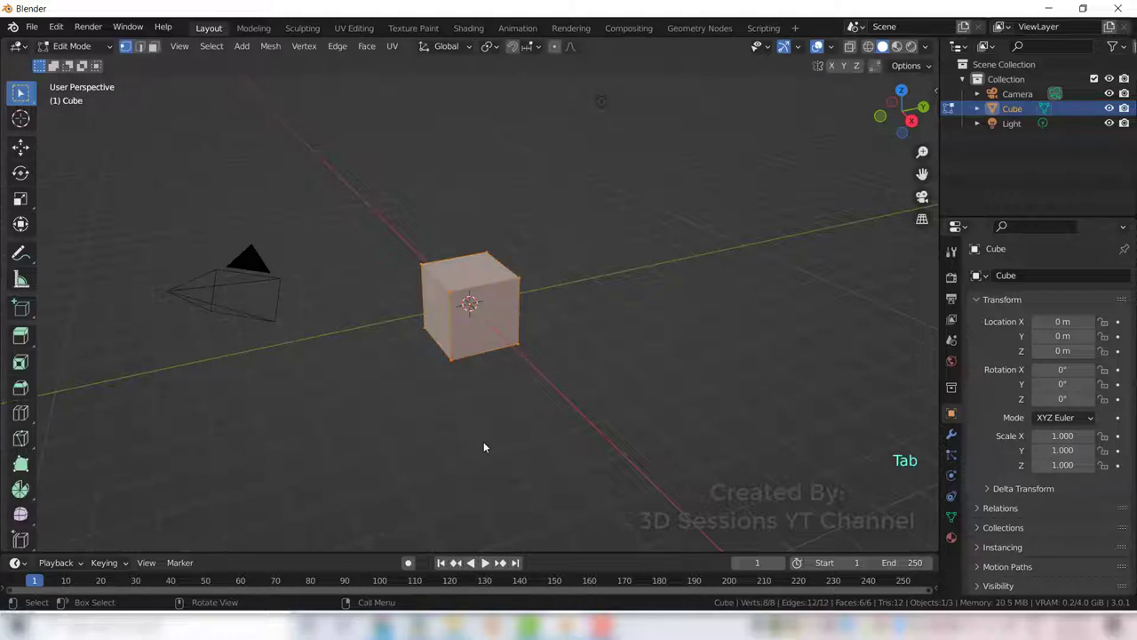
{"action": "key", "text": "1"}
{"action": "key", "text": "m"}
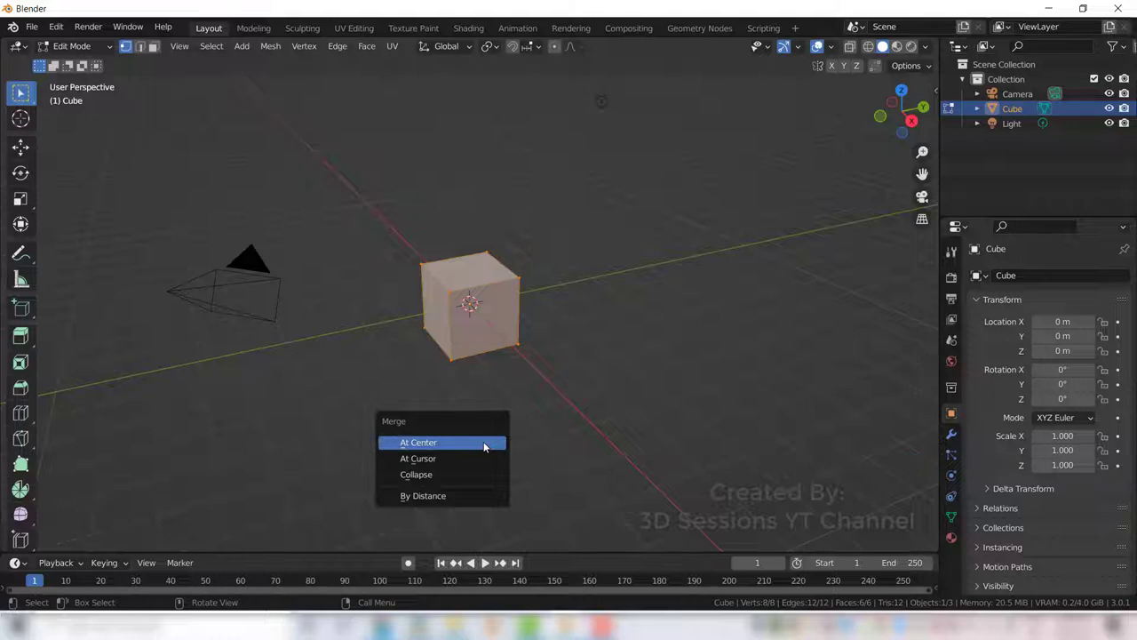
{"action": "left_click", "coordinate": [484, 443]}
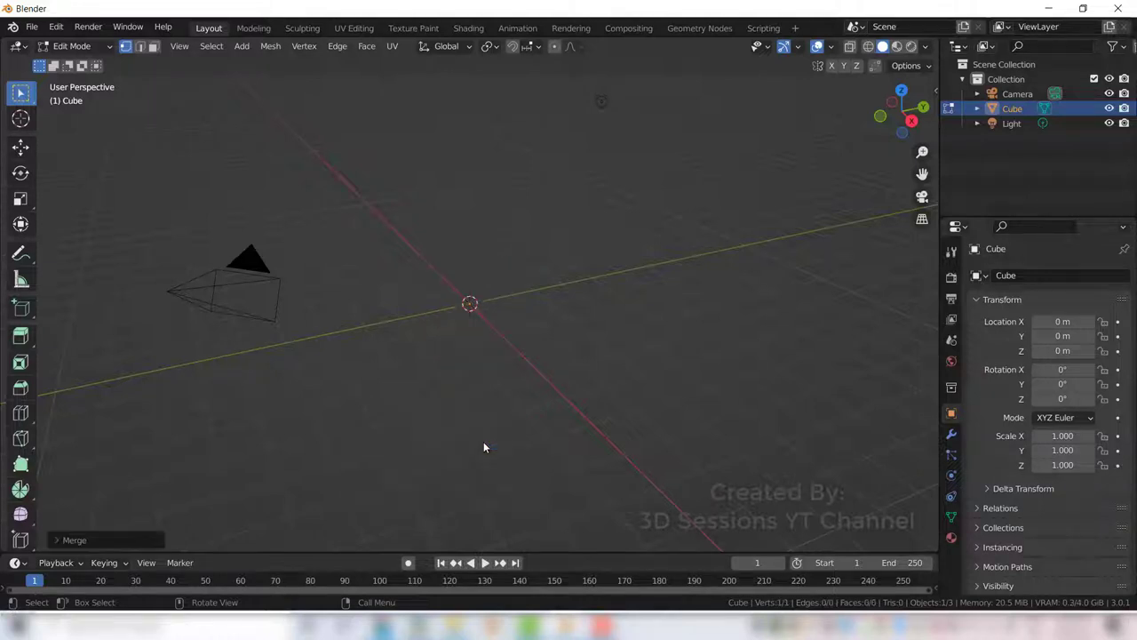
Step: In the front view, extrude the single vertex straight up along Z in three segments to form the tree trunk
{"action": "left_click", "coordinate": [22, 148]}
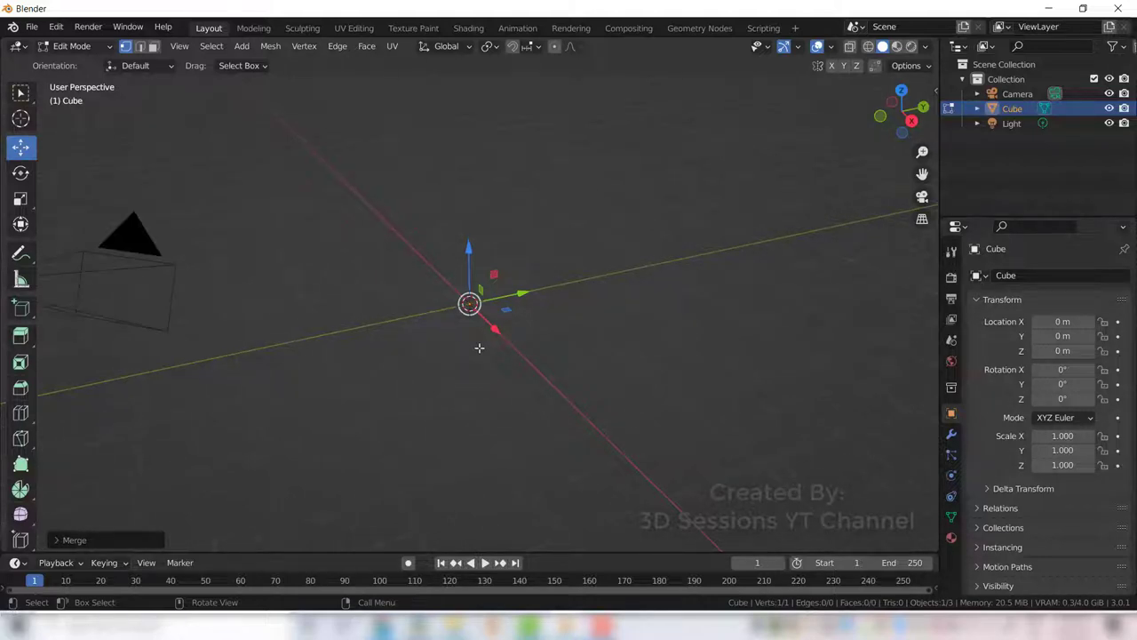
{"action": "key", "text": "grave"}
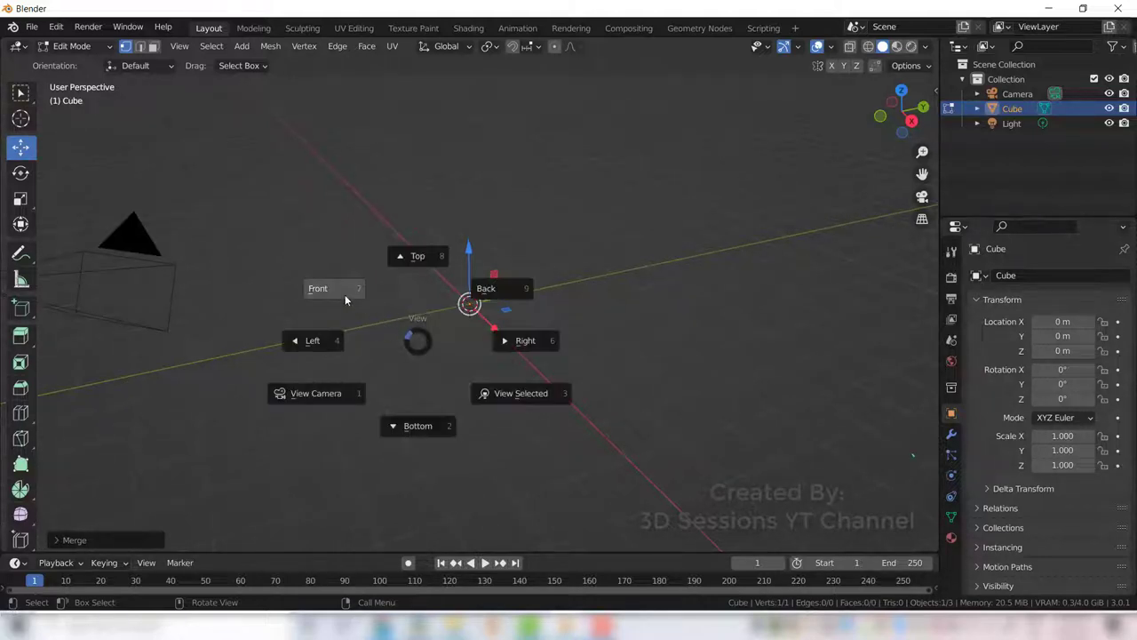
{"action": "left_click", "coordinate": [336, 291]}
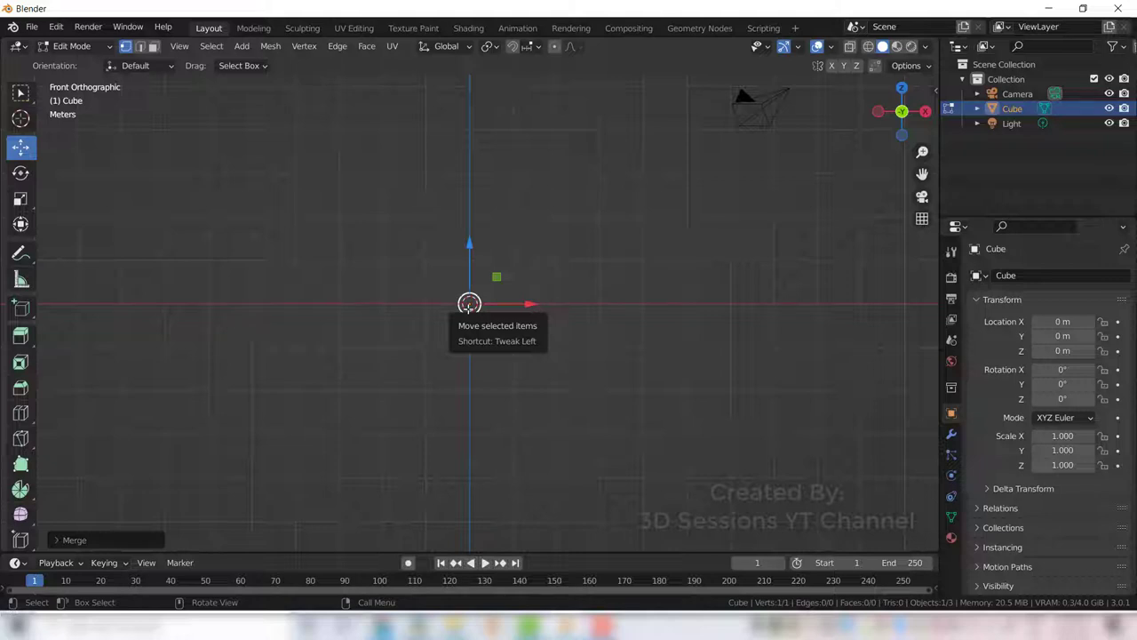
{"action": "key", "text": "e"}
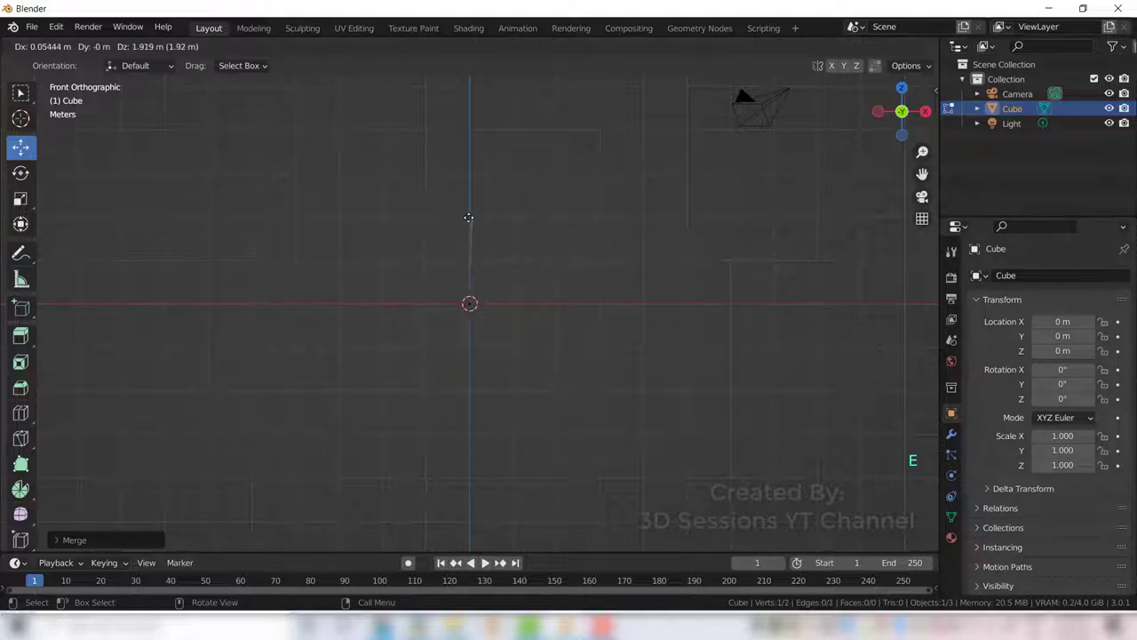
{"action": "left_click", "coordinate": [469, 195]}
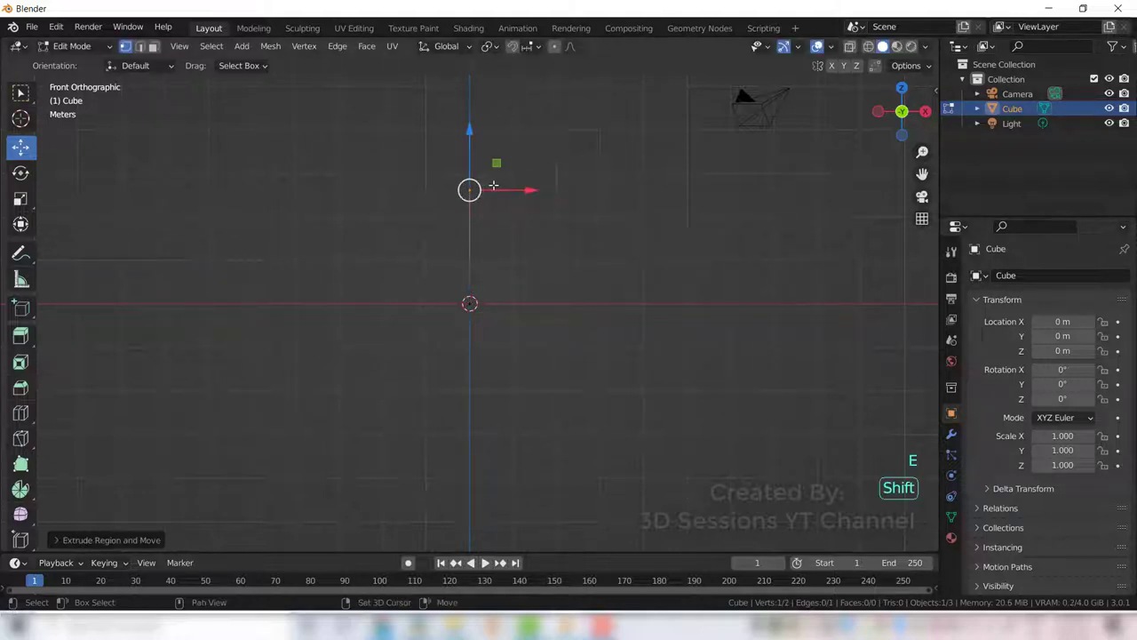
{"action": "middle_click_drag", "start_coordinate": [495, 190], "coordinate": [500, 325], "text": "shift"}
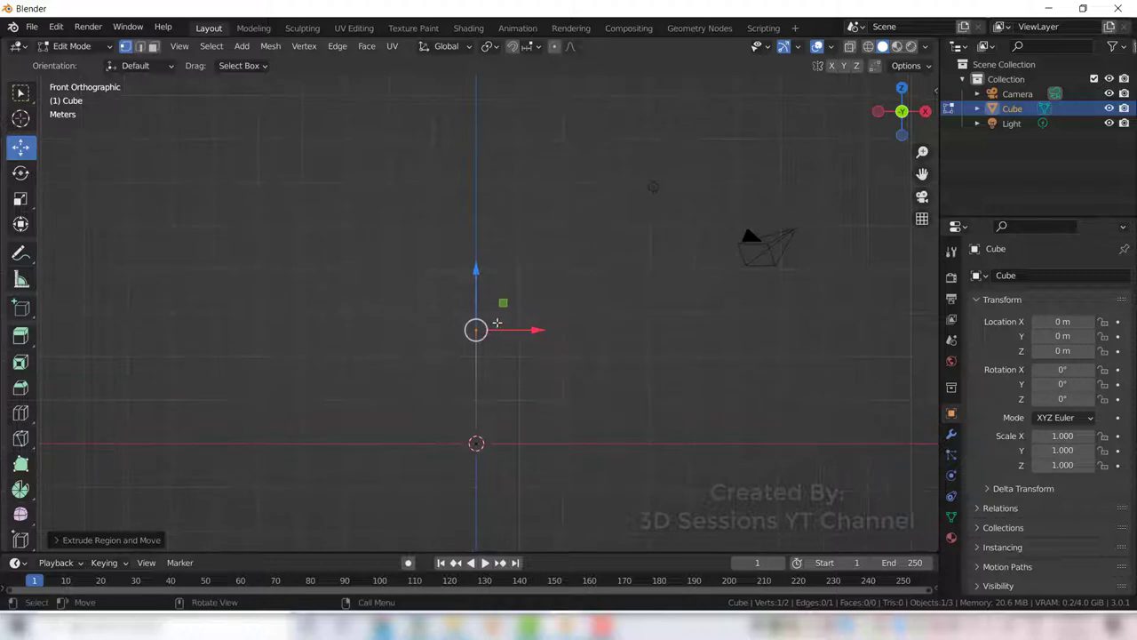
{"action": "right_click", "coordinate": [477, 227], "text": "ctrl"}
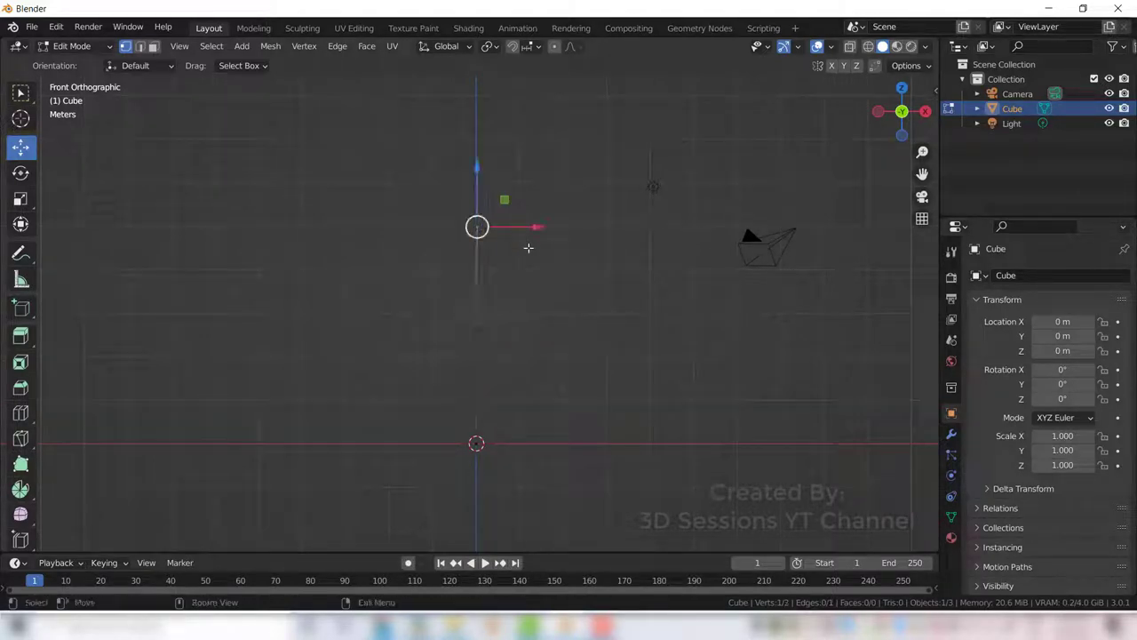
{"action": "middle_click_drag", "start_coordinate": [495, 193], "coordinate": [490, 285], "text": "shift"}
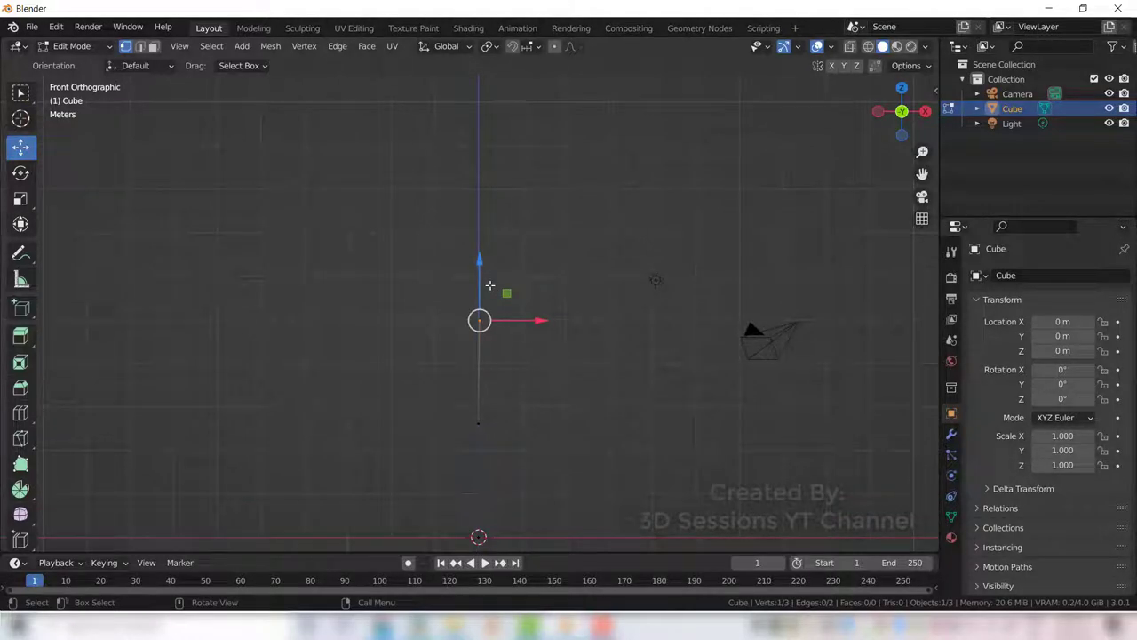
{"action": "right_click", "coordinate": [478, 223], "text": "ctrl"}
{"action": "middle_click_drag", "start_coordinate": [536, 250], "coordinate": [536, 323], "text": "shift"}
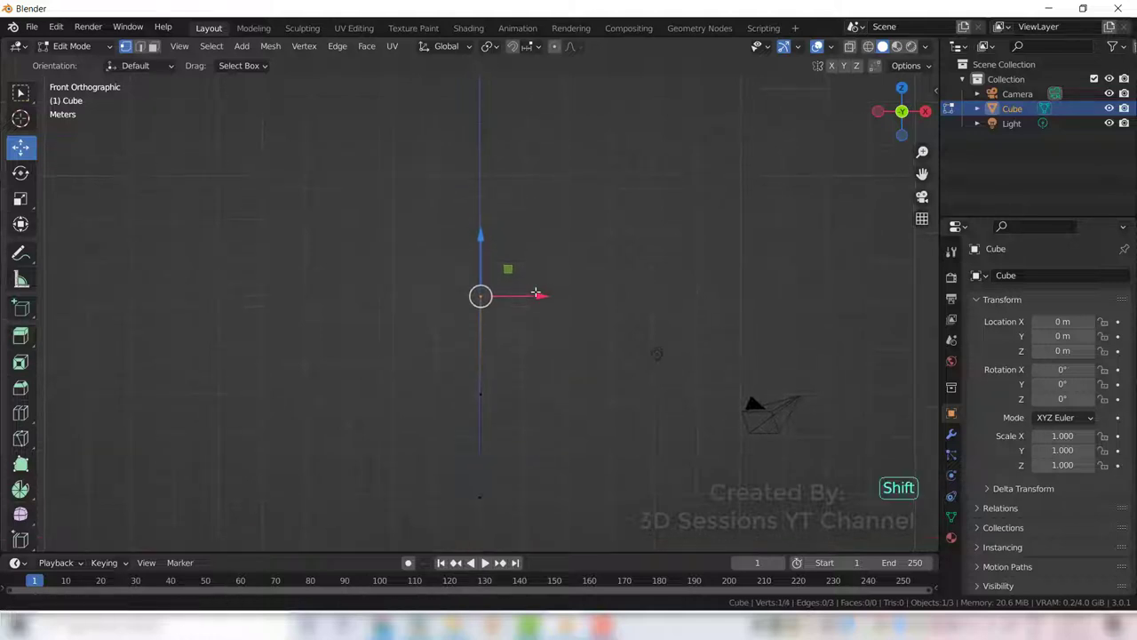
Step: Extrude three connected vertices from the trunk's top toward positive X, rising outward, to form the first branch
{"action": "right_click", "coordinate": [540, 215], "text": "ctrl"}
{"action": "middle_click_drag", "start_coordinate": [613, 147], "coordinate": [620, 232], "text": "shift"}
{"action": "right_click", "coordinate": [622, 236], "text": "ctrl"}
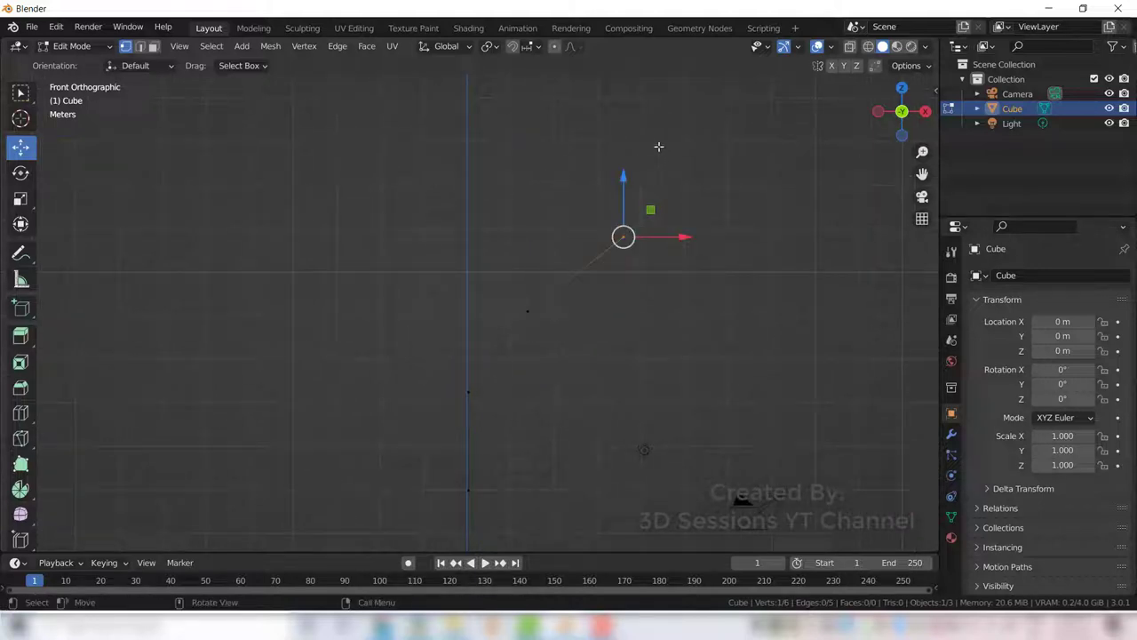
{"action": "right_click", "coordinate": [657, 140], "text": "ctrl"}
Step: Extrude a second three-segment branch from the trunk's top vertex toward negative X
{"action": "scroll", "coordinate": [485, 399], "scroll_direction": "down", "scroll_amount": 2}
{"action": "right_click", "coordinate": [467, 365], "text": "ctrl"}
{"action": "right_click", "coordinate": [327, 257], "text": "ctrl"}
{"action": "right_click", "coordinate": [257, 203], "text": "ctrl"}
{"action": "scroll", "coordinate": [552, 379], "scroll_direction": "down", "scroll_amount": 2}
Step: Extrude a third branch of three segments from the trunk vertex below the top fork
{"action": "middle_click_drag", "start_coordinate": [552, 379], "coordinate": [447, 436]}
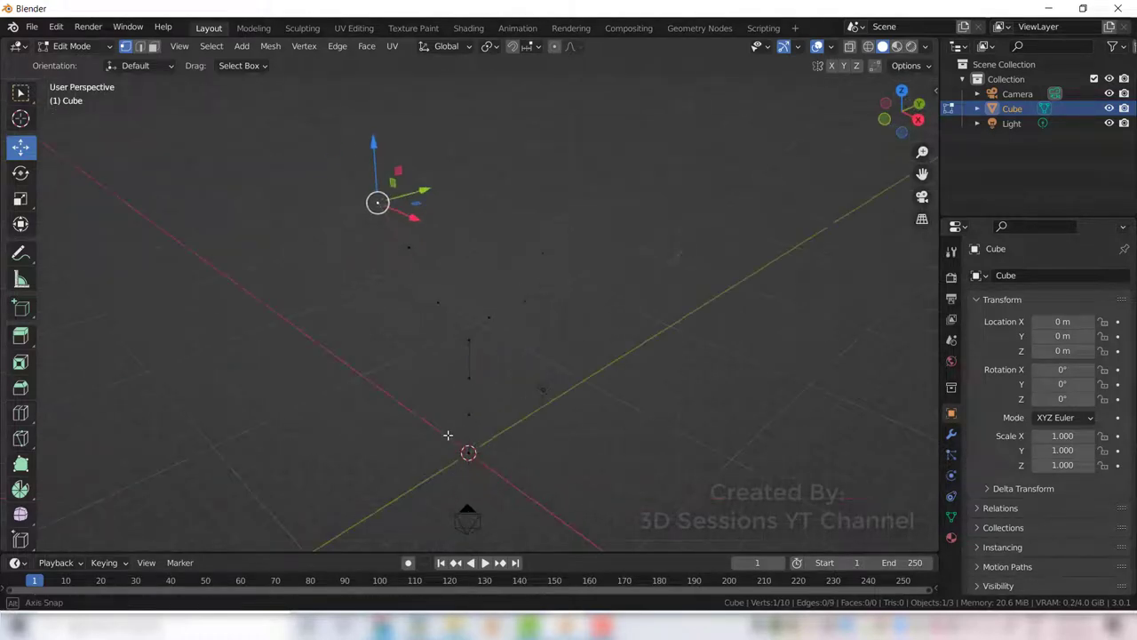
{"action": "key", "text": "KP_Decimal"}
{"action": "right_click", "coordinate": [503, 345], "text": "ctrl"}
{"action": "middle_click_drag", "start_coordinate": [521, 257], "coordinate": [655, 399]}
{"action": "right_click", "coordinate": [412, 305], "text": "ctrl"}
{"action": "right_click", "coordinate": [404, 261], "text": "ctrl"}
Step: Shift one upper branch in depth in three passes: the whole branch, its outer vertices, and its tip
{"action": "mouse_move", "coordinate": [433, 396]}
{"action": "middle_mouse_down"}
{"action": "mouse_move", "coordinate": [403, 367]}
{"action": "mouse_move", "coordinate": [454, 352]}
{"action": "mouse_move", "coordinate": [421, 383]}
{"action": "middle_mouse_up"}
{"action": "key", "text": "grave"}
{"action": "left_click", "coordinate": [311, 325]}
{"action": "middle_click_drag", "start_coordinate": [569, 413], "coordinate": [400, 427]}
{"action": "left_click_drag", "start_coordinate": [375, 176], "coordinate": [472, 325]}
{"action": "left_click_drag", "start_coordinate": [484, 244], "coordinate": [462, 259]}
{"action": "left_click_drag", "start_coordinate": [368, 185], "coordinate": [441, 270]}
{"action": "left_click_drag", "start_coordinate": [456, 221], "coordinate": [437, 224]}
{"action": "left_click_drag", "start_coordinate": [343, 192], "coordinate": [411, 231]}
{"action": "left_click_drag", "start_coordinate": [432, 201], "coordinate": [398, 221]}
Step: Move the outer end of another branch to adjust its angle
{"action": "middle_click_drag", "start_coordinate": [437, 418], "coordinate": [484, 428]}
{"action": "left_click_drag", "start_coordinate": [531, 252], "coordinate": [569, 299]}
{"action": "left_click_drag", "start_coordinate": [548, 267], "coordinate": [561, 286]}
Step: Extrude a fourth branch from the lower trunk fork, opposite the third branch, and undo the last changes
{"action": "middle_click_drag", "start_coordinate": [555, 391], "coordinate": [381, 354]}
{"action": "left_click", "coordinate": [467, 399]}
{"action": "right_click", "coordinate": [406, 376], "text": "ctrl"}
{"action": "right_click", "coordinate": [361, 362], "text": "ctrl"}
{"action": "key", "text": "ctrl+z"}
{"action": "key", "text": "ctrl+z"}
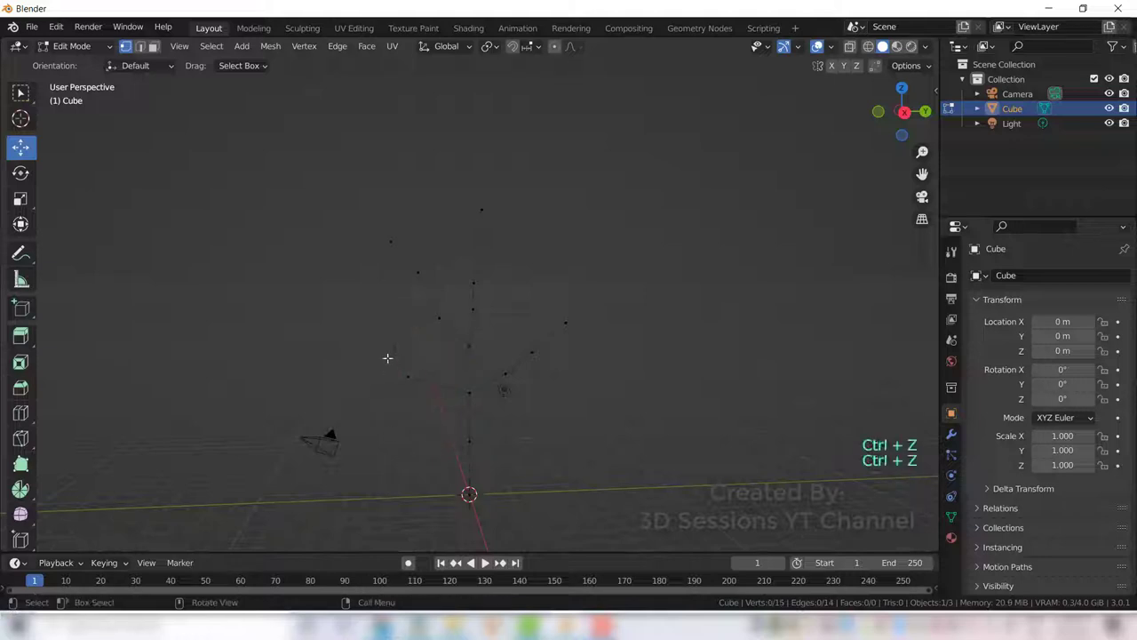
{"action": "key", "text": "ctrl+z"}
Step: Reposition the vertices of the lower branches so they spread around the trunk in different directions
{"action": "middle_click_drag", "start_coordinate": [435, 438], "coordinate": [554, 480]}
{"action": "middle_click_drag", "start_coordinate": [444, 350], "coordinate": [512, 346]}
{"action": "left_click", "coordinate": [527, 385], "text": "shift"}
{"action": "middle_click_drag", "start_coordinate": [532, 440], "coordinate": [427, 452]}
{"action": "left_click_drag", "start_coordinate": [503, 394], "coordinate": [546, 392]}
{"action": "middle_click_drag", "start_coordinate": [542, 471], "coordinate": [244, 437]}
{"action": "left_click_drag", "start_coordinate": [320, 315], "coordinate": [439, 416]}
{"action": "left_click_drag", "start_coordinate": [372, 350], "coordinate": [423, 371]}
{"action": "key", "text": "grave"}
{"action": "left_click", "coordinate": [533, 157]}
{"action": "middle_click_drag", "start_coordinate": [490, 465], "coordinate": [342, 292]}
{"action": "left_click", "coordinate": [427, 422]}
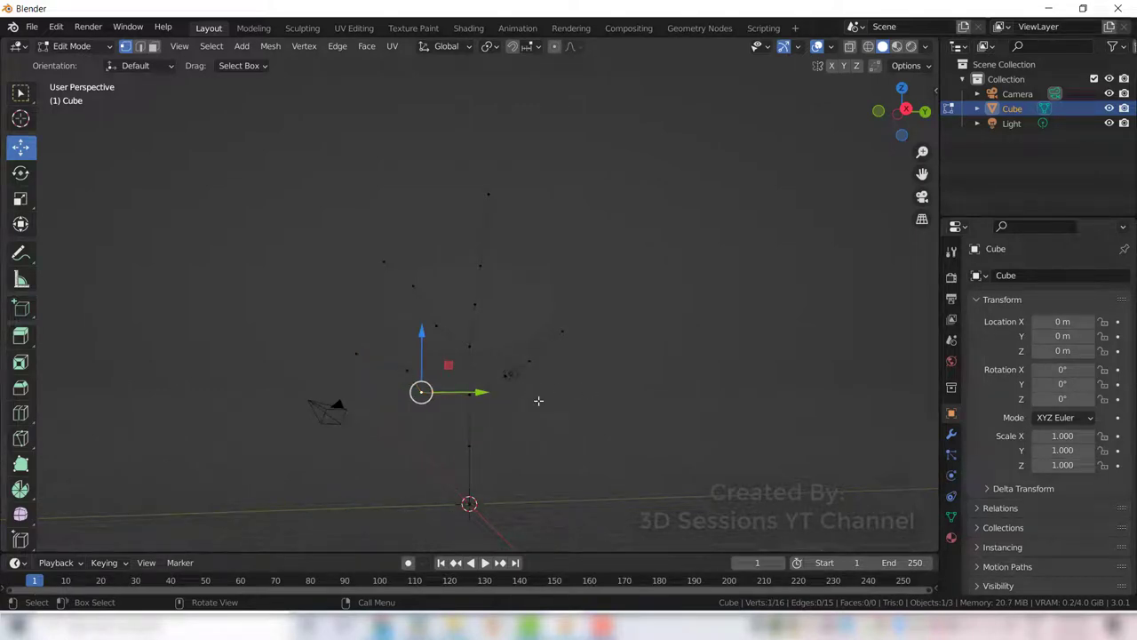
Step: Return to Object Mode, add a Skin modifier to the tree skeleton, and disable its X symmetry
{"action": "key", "text": "Tab"}
{"action": "middle_click_drag", "start_coordinate": [499, 407], "coordinate": [411, 406]}
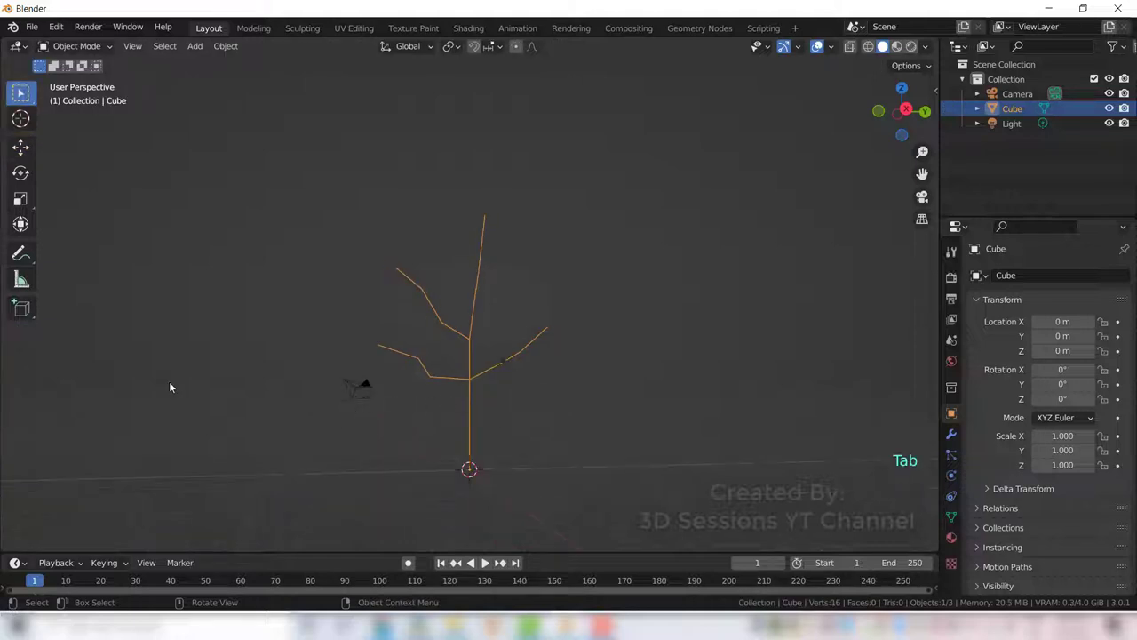
{"action": "left_click", "coordinate": [952, 436]}
{"action": "left_click", "coordinate": [1047, 277]}
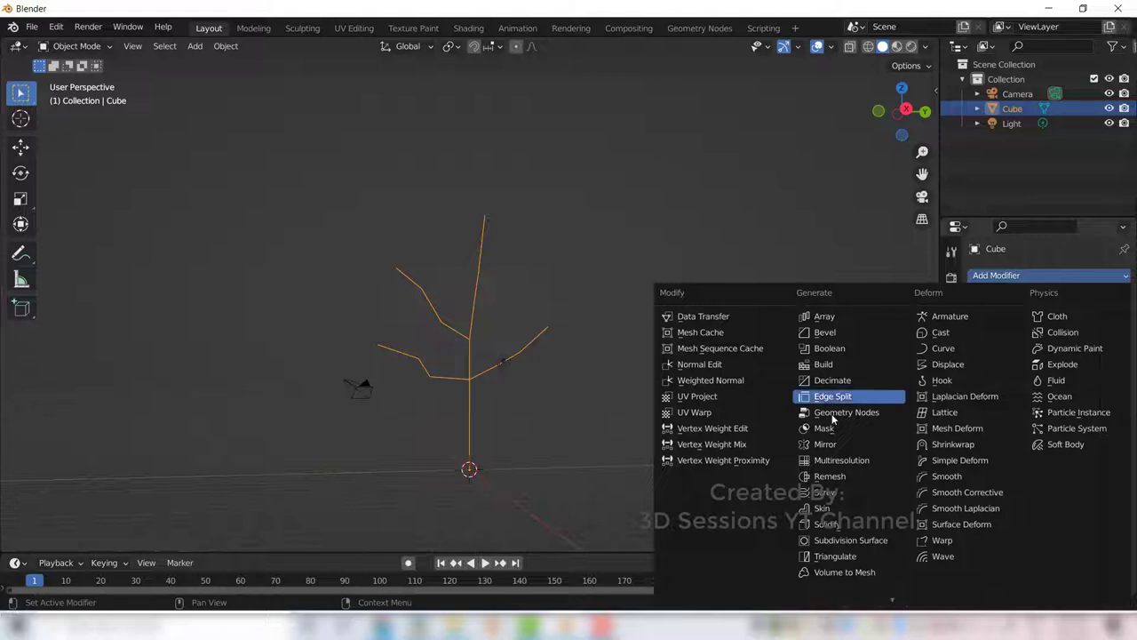
{"action": "left_click", "coordinate": [846, 510]}
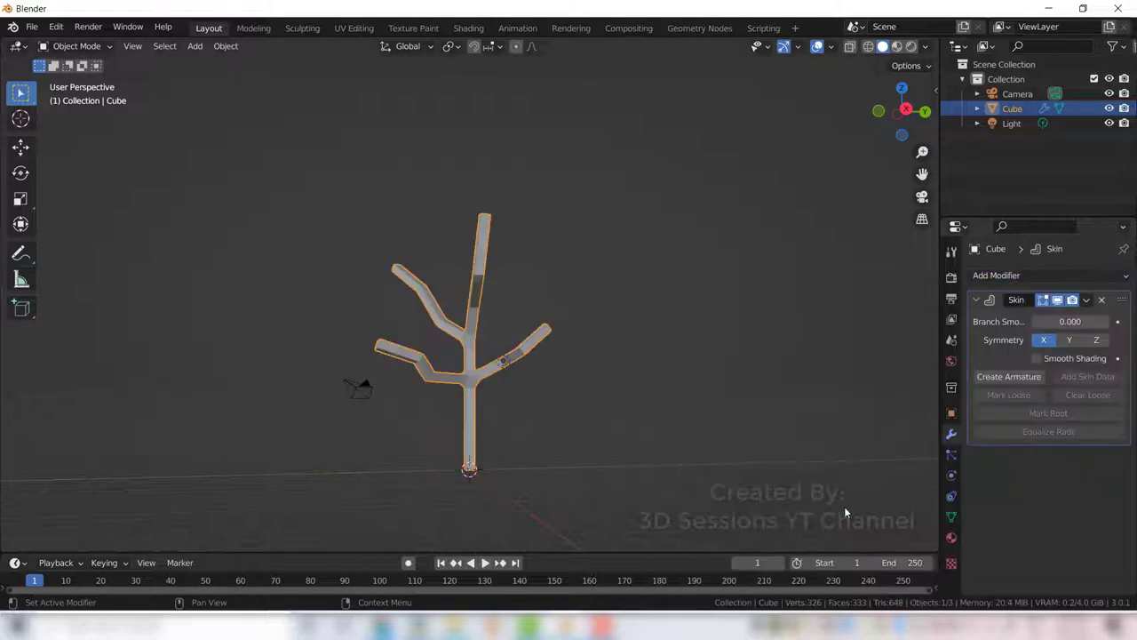
{"action": "middle_click_drag", "start_coordinate": [339, 451], "coordinate": [343, 475]}
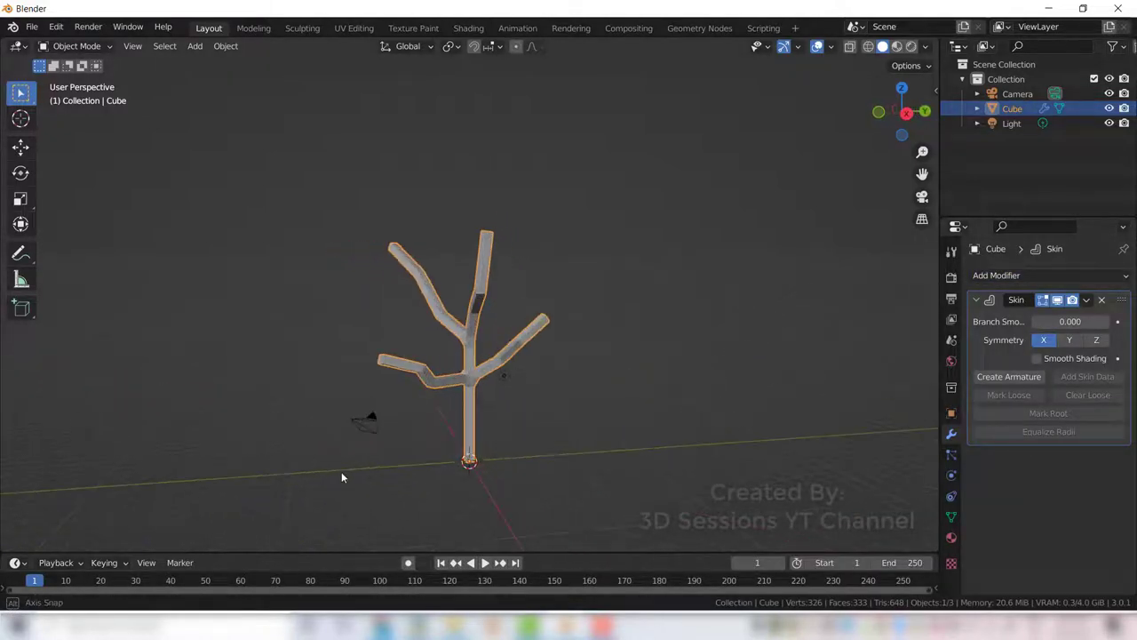
{"action": "left_click", "coordinate": [1045, 341]}
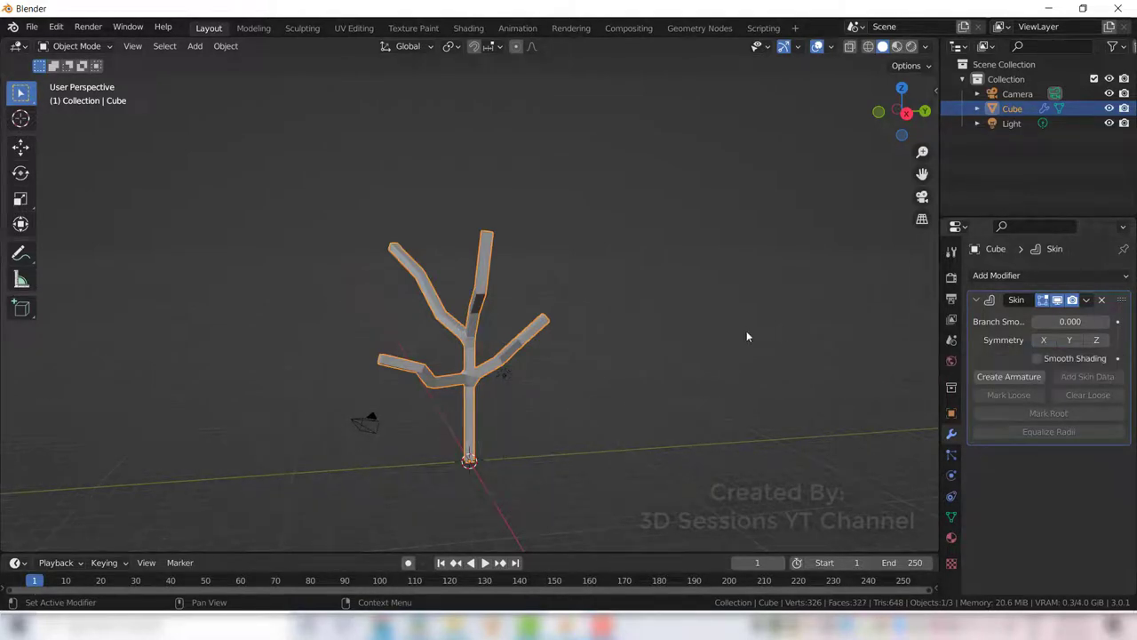
Step: Enter Edit Mode and select a single branch-tip vertex in the front view
{"action": "middle_click_drag", "start_coordinate": [329, 422], "coordinate": [380, 376]}
{"action": "key", "text": "Tab"}
{"action": "key", "text": "alt+z"}
{"action": "key", "text": "grave"}
{"action": "left_click", "coordinate": [312, 336]}
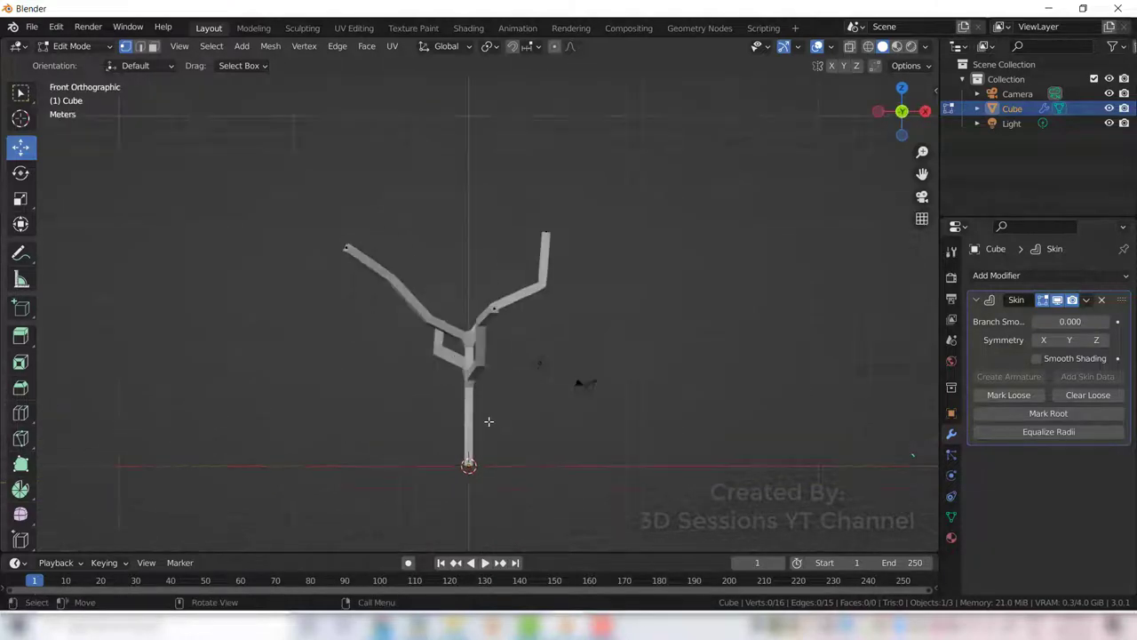
{"action": "key", "text": "grave"}
{"action": "left_click", "coordinate": [350, 365]}
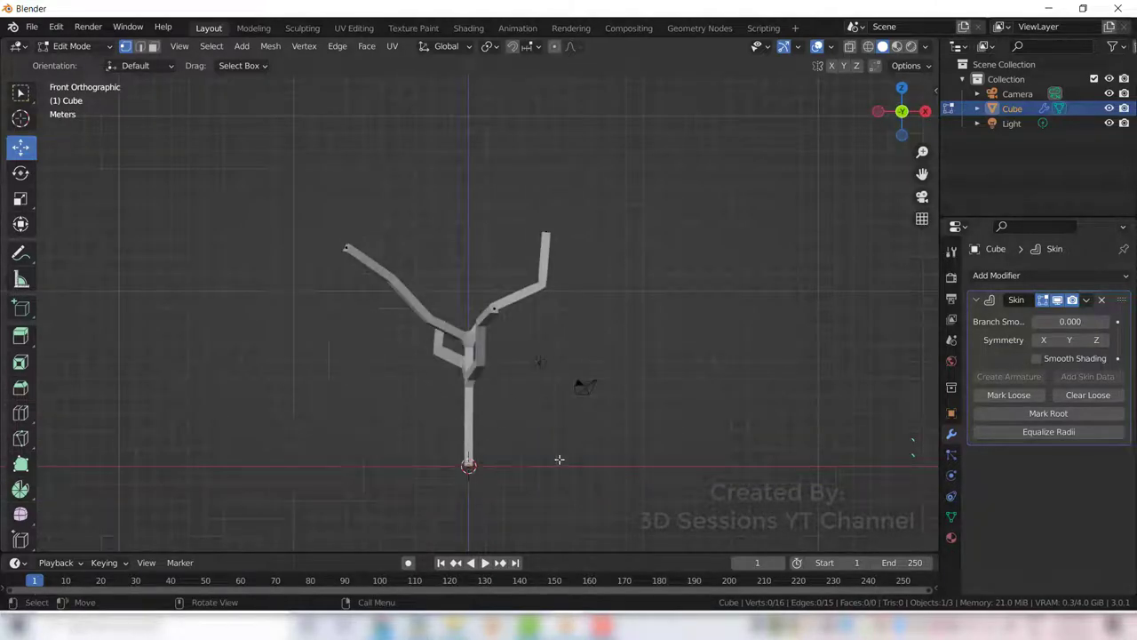
{"action": "left_click", "coordinate": [494, 307]}
{"action": "scroll", "coordinate": [544, 351], "scroll_direction": "up", "scroll_amount": 4}
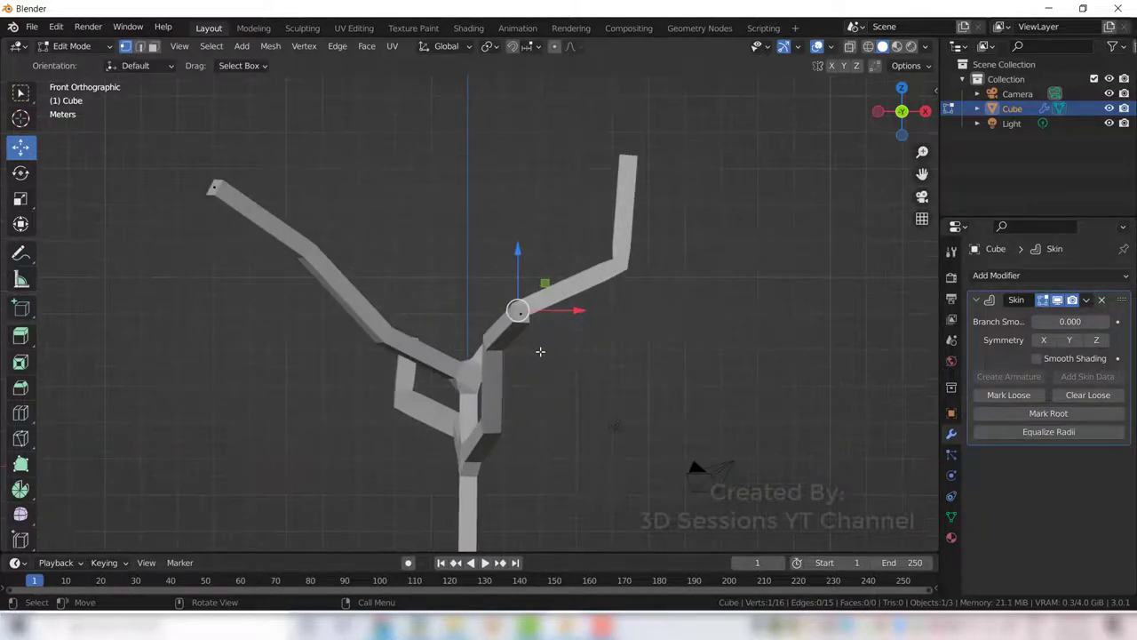
{"action": "key", "text": "alt+a"}
{"action": "left_click", "coordinate": [518, 315]}
{"action": "scroll", "coordinate": [574, 386], "scroll_direction": "down", "scroll_amount": 3}
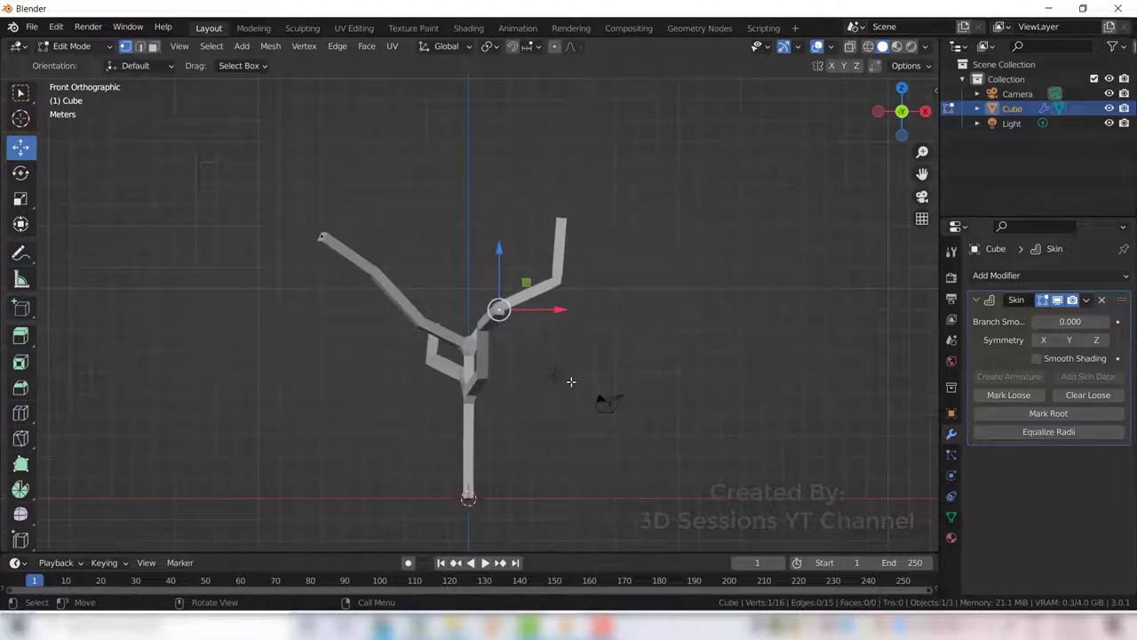
Step: Extend the selection to all vertices with the same amount of connecting edges and turn on X-ray
{"action": "key", "text": "shift"}
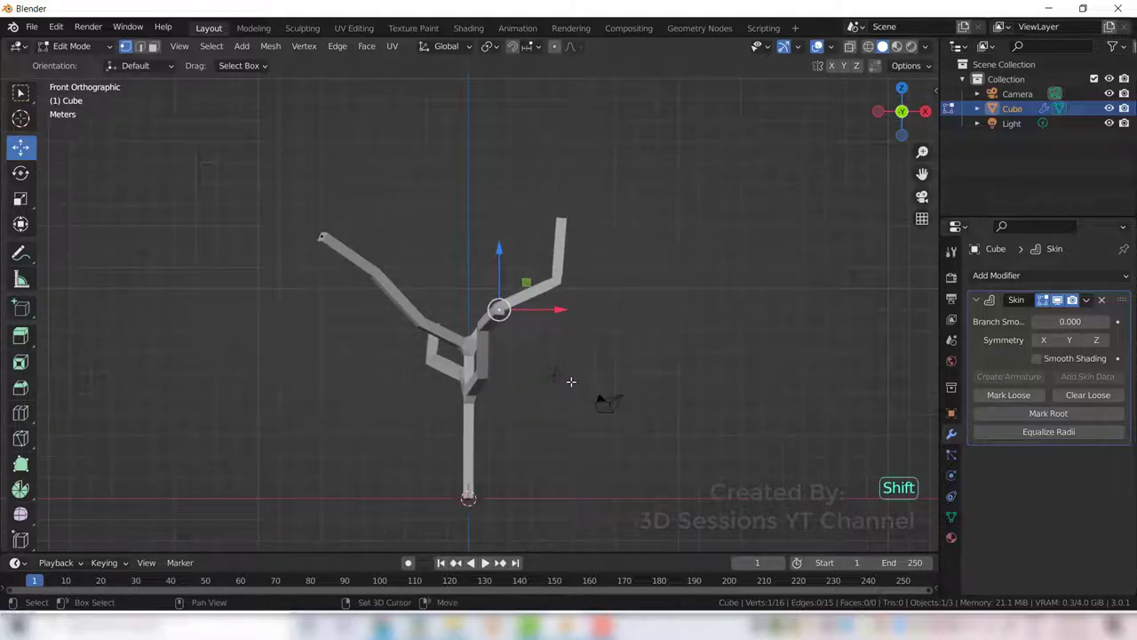
{"action": "key", "text": "shift+g"}
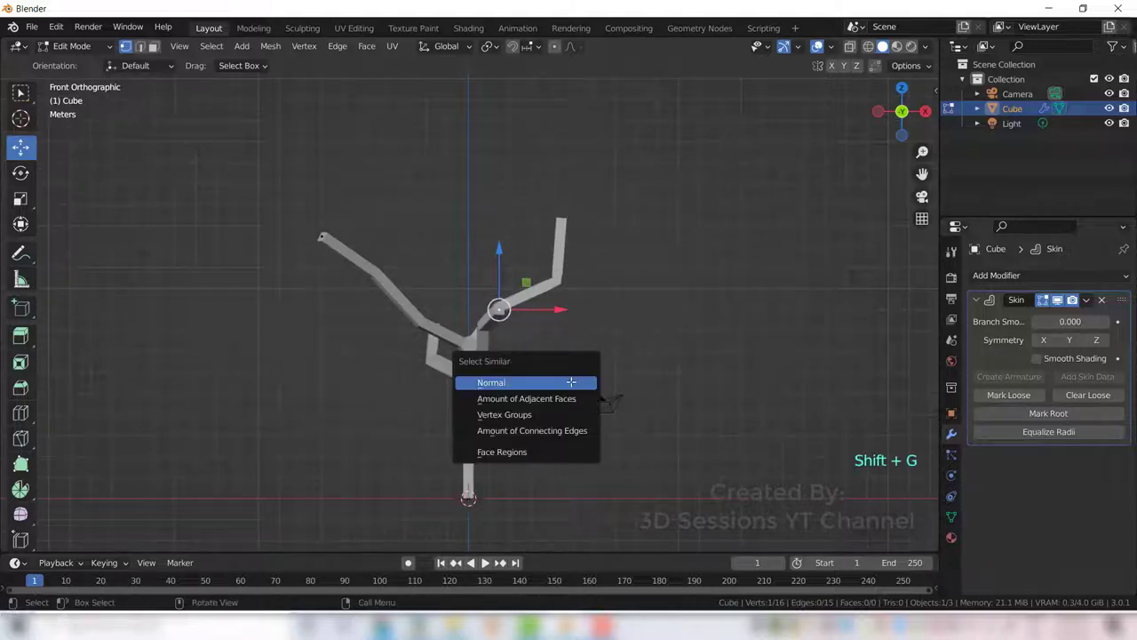
{"action": "left_click", "coordinate": [570, 438]}
{"action": "key", "text": "alt+z"}
{"action": "middle_click_drag", "start_coordinate": [569, 437], "coordinate": [520, 356]}
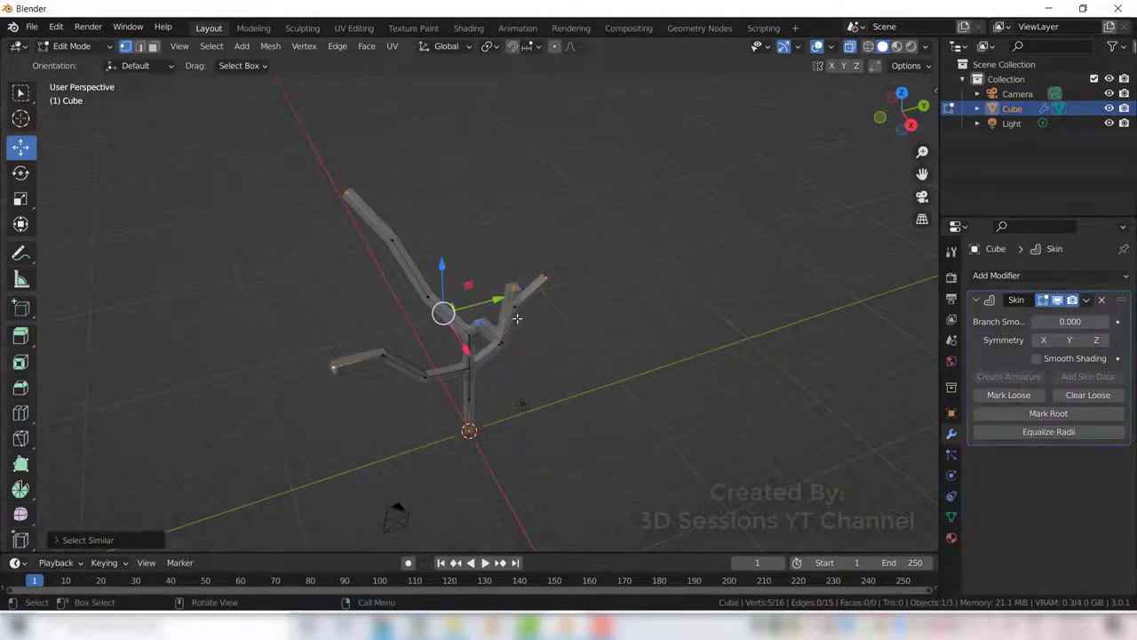
{"action": "middle_click_drag", "start_coordinate": [449, 331], "coordinate": [490, 323]}
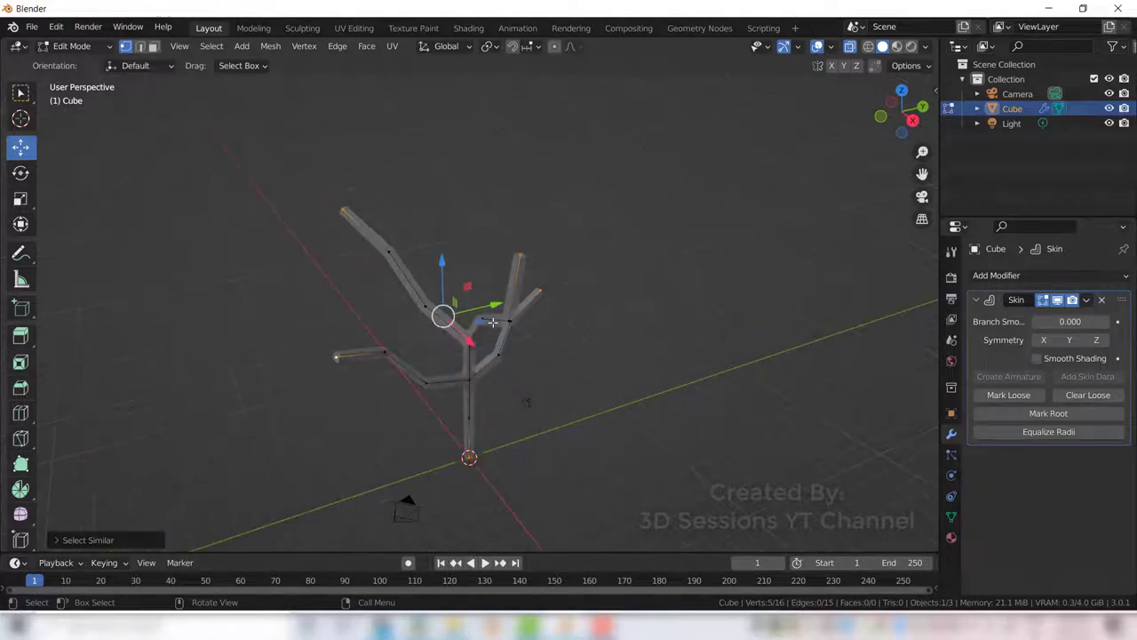
Step: Enable proportional editing, shrink the skin radius of the selected end vertices to about 0.45, and turn X-ray off
{"action": "key", "text": "o"}
{"action": "key", "text": "ctrl+a"}
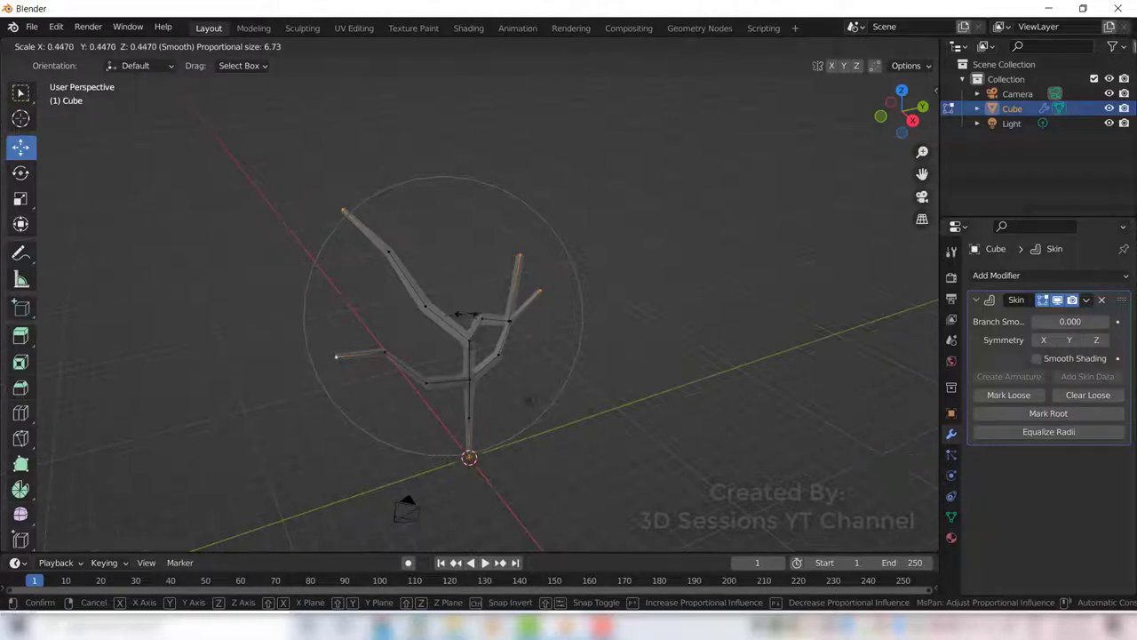
{"action": "left_click", "coordinate": [466, 315]}
{"action": "key", "text": "alt+z"}
{"action": "middle_click_drag", "start_coordinate": [445, 400], "coordinate": [432, 489]}
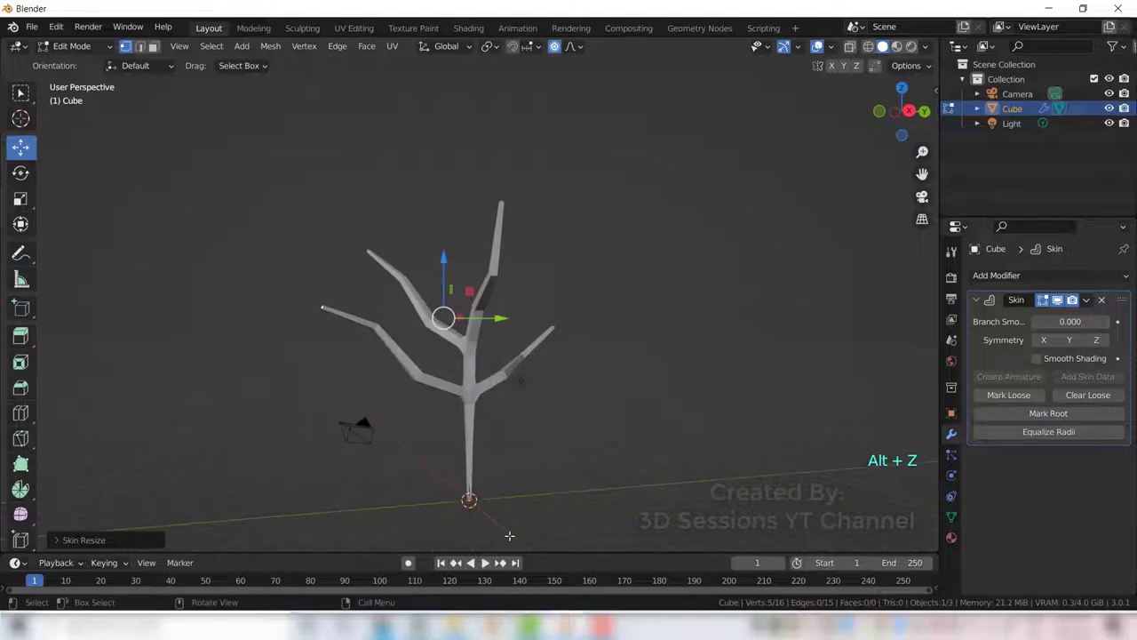
Step: Select the vertex at the trunk's base and enlarge its skin radius, with the proportional size reduced to about 4.59
{"action": "left_click", "coordinate": [484, 506]}
{"action": "left_click", "coordinate": [468, 500]}
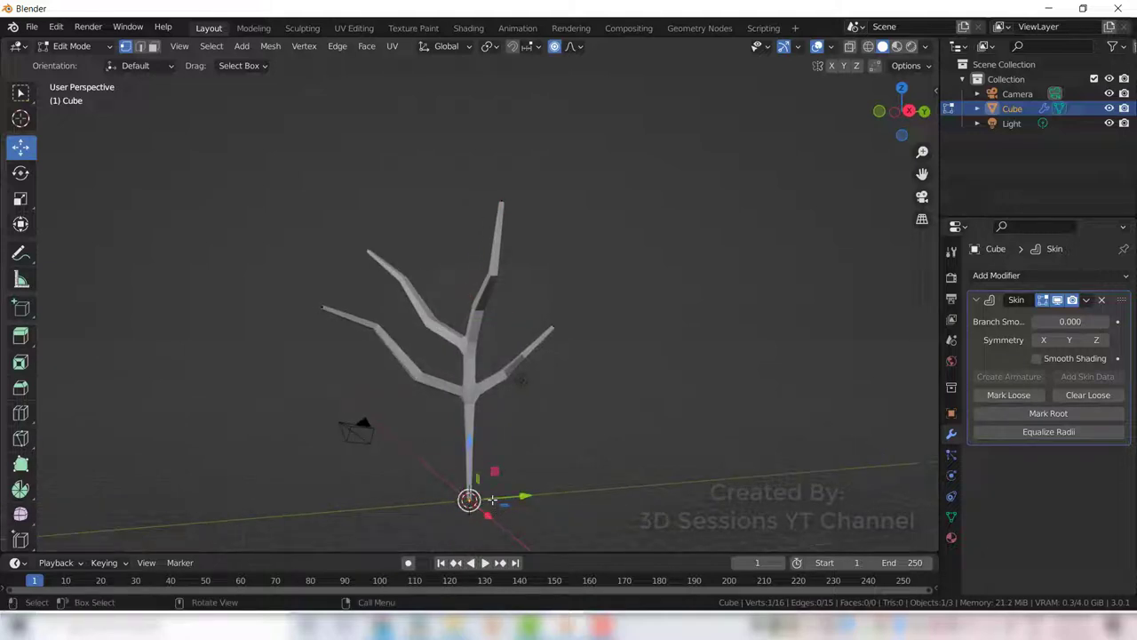
{"action": "middle_click_drag", "start_coordinate": [469, 500], "coordinate": [483, 381], "text": "shift"}
{"action": "scroll", "coordinate": [480, 373], "scroll_direction": "up", "scroll_amount": 4}
{"action": "key", "text": "alt+z"}
{"action": "left_click", "coordinate": [456, 370]}
{"action": "key", "text": "ctrl+a"}
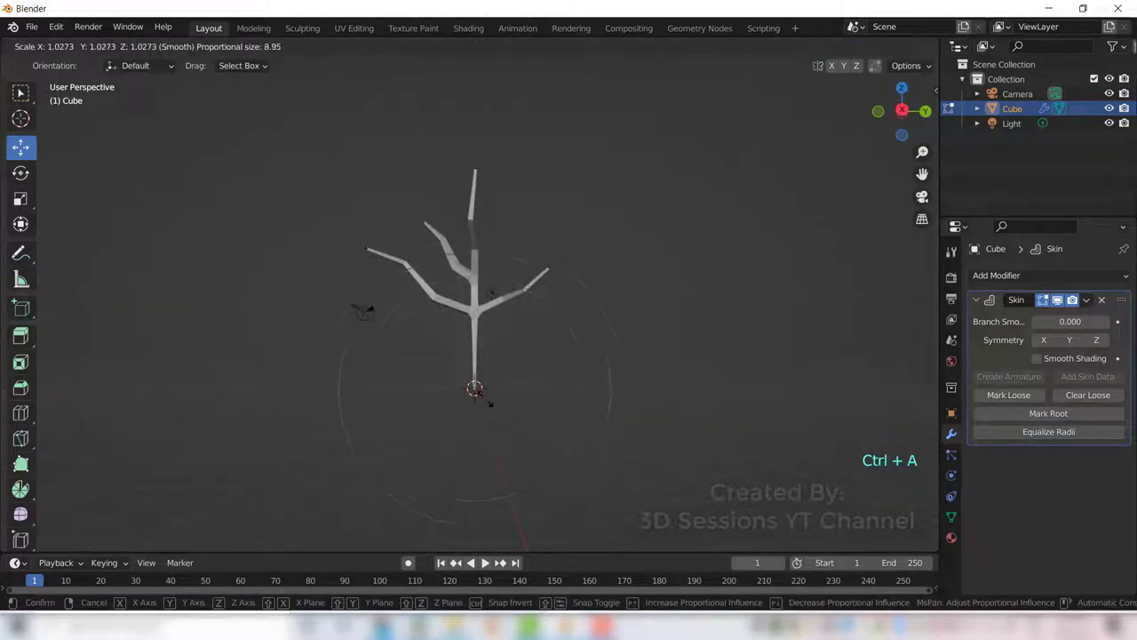
{"action": "scroll", "coordinate": [489, 403], "scroll_direction": "up", "scroll_amount": 10}
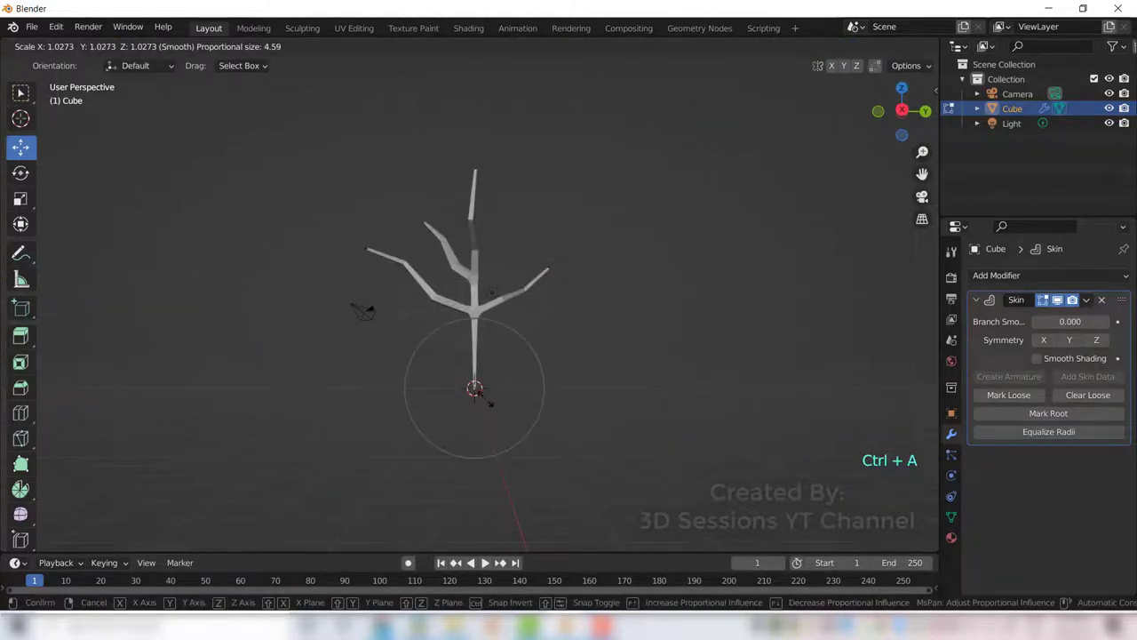
{"action": "left_click", "coordinate": [589, 453]}
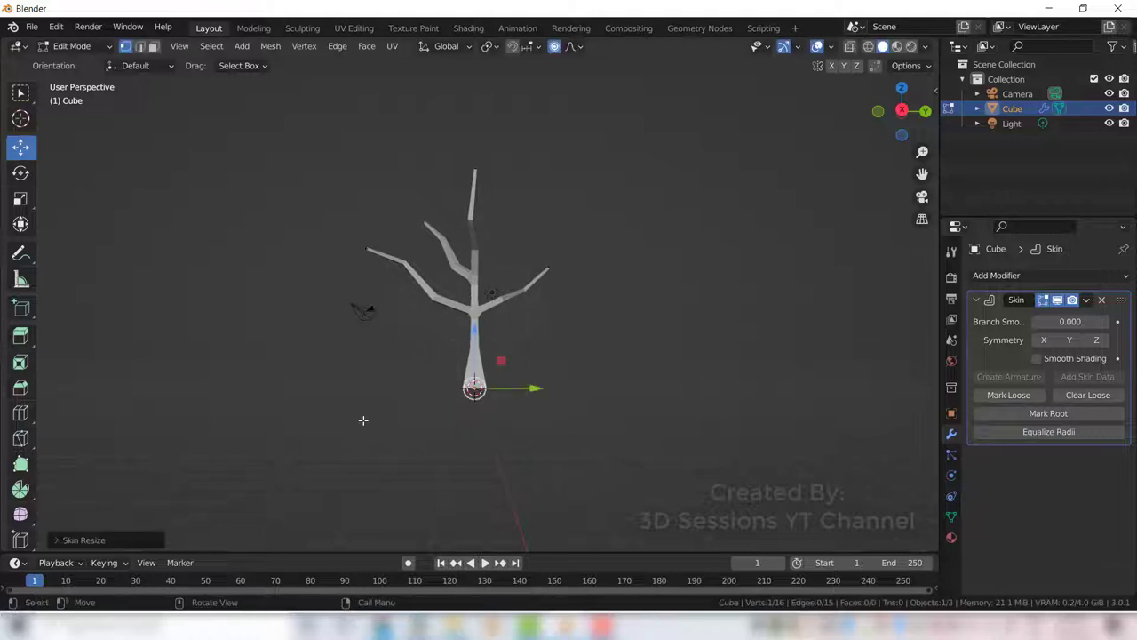
Step: Turn off proportional editing and scale the trunk base vertex's skin radius down to about 0.75, with X-ray off
{"action": "middle_click_drag", "start_coordinate": [371, 424], "coordinate": [424, 444]}
{"action": "key", "text": "alt+z"}
{"action": "scroll", "coordinate": [376, 476], "scroll_direction": "up", "scroll_amount": 4}
{"action": "left_click", "coordinate": [376, 477]}
{"action": "scroll", "coordinate": [343, 436], "scroll_direction": "down", "scroll_amount": 4}
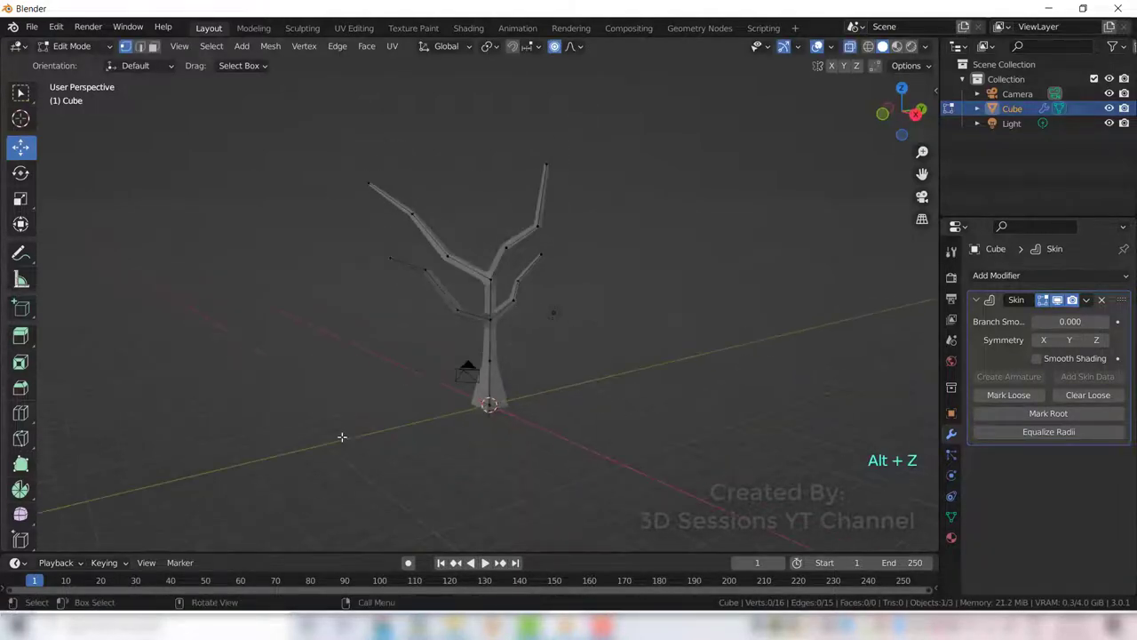
{"action": "key", "text": "alt+z"}
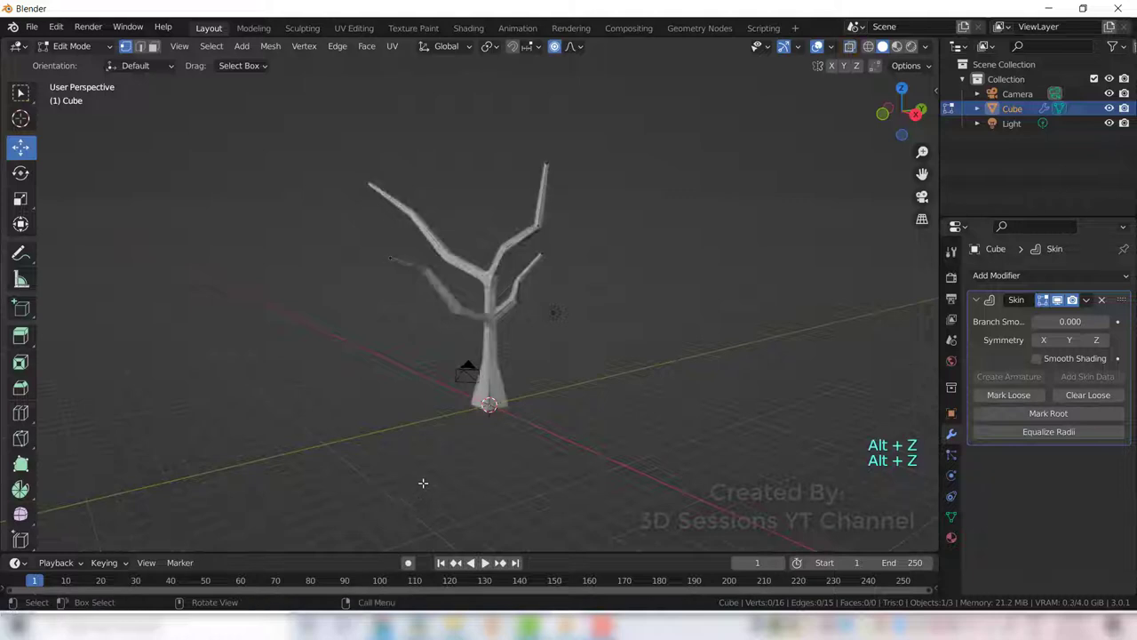
{"action": "middle_click_drag", "start_coordinate": [226, 376], "coordinate": [160, 355], "text": "alt"}
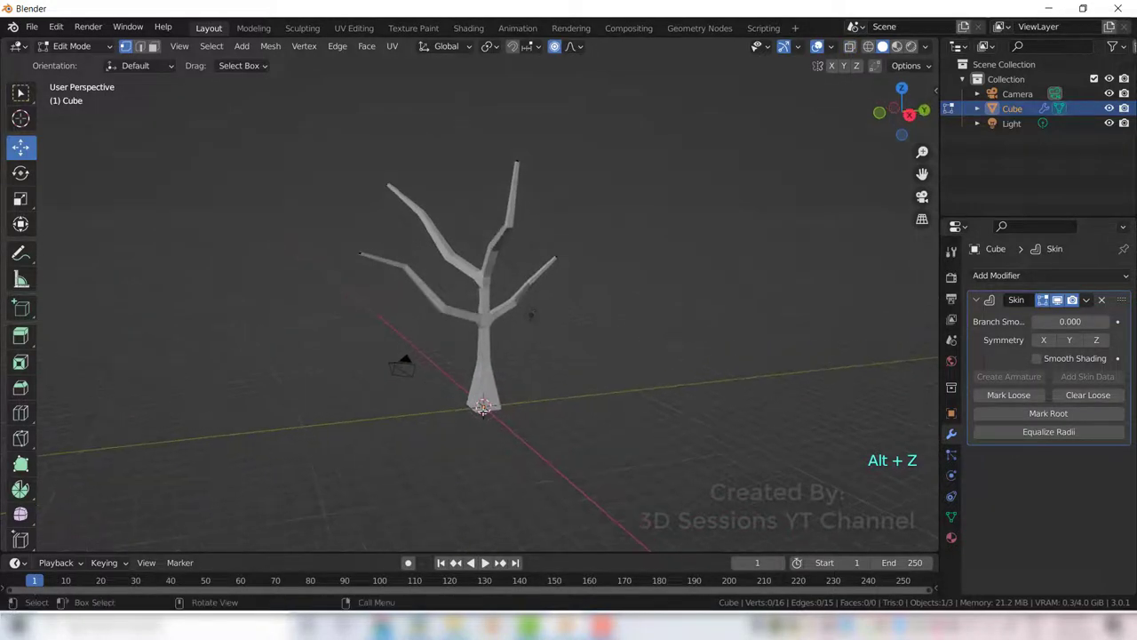
{"action": "left_click", "coordinate": [483, 407]}
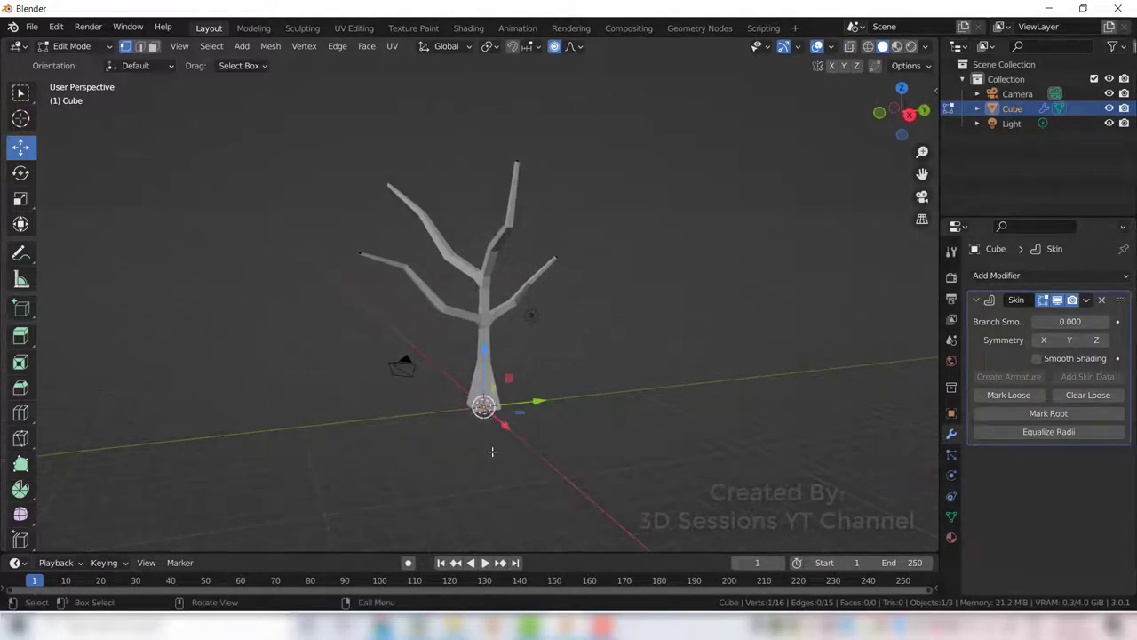
{"action": "key", "text": "o"}
{"action": "key", "text": "ctrl+a"}
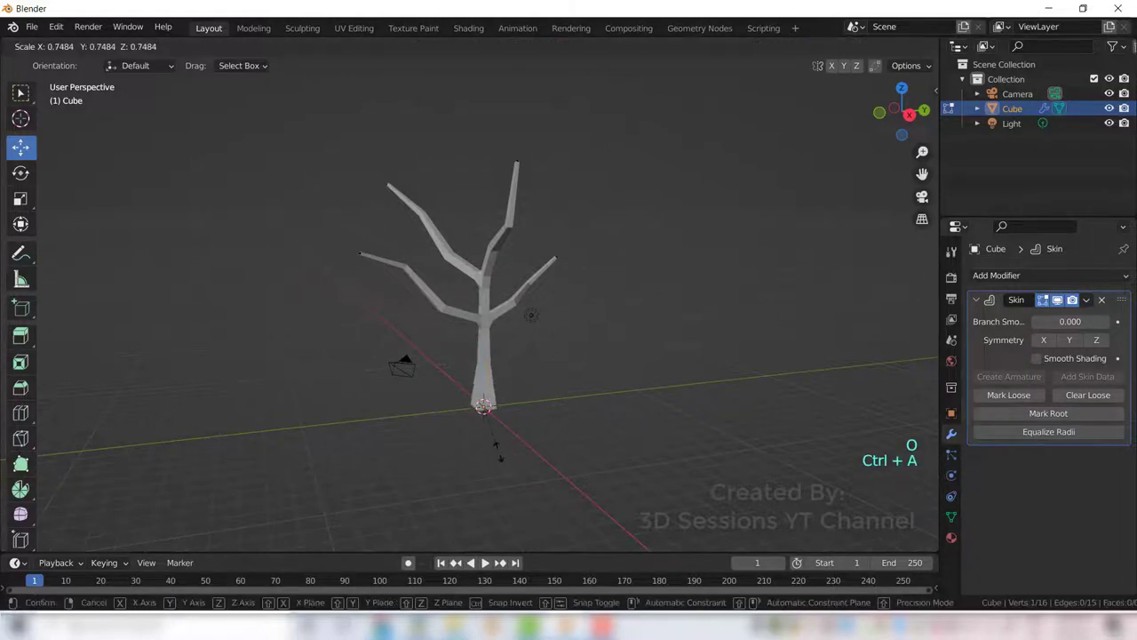
{"action": "left_click", "coordinate": [494, 454]}
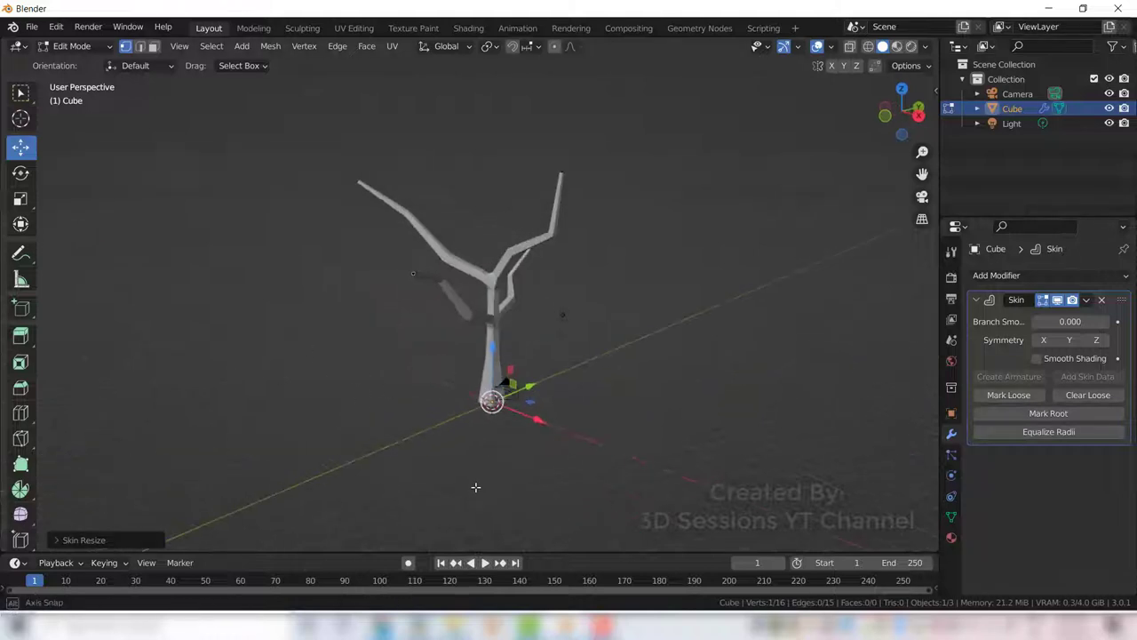
Step: Return to Object Mode and apply the tree's Skin modifier
{"action": "middle_click_drag", "start_coordinate": [475, 487], "coordinate": [468, 492]}
{"action": "left_click", "coordinate": [1087, 303]}
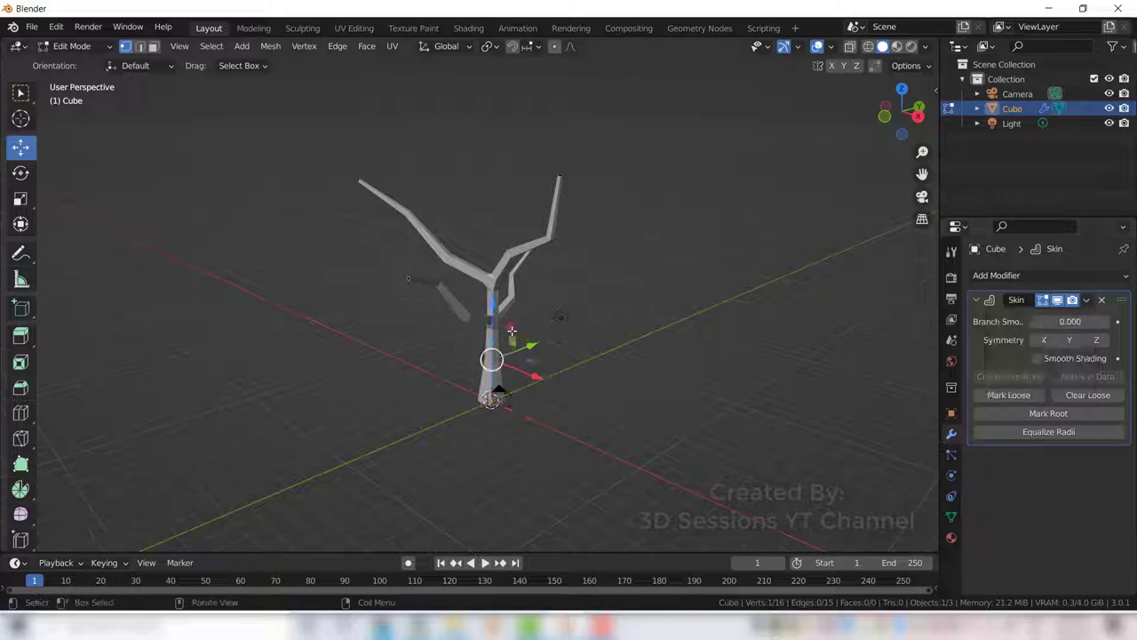
{"action": "key", "text": "Tab"}
{"action": "left_click", "coordinate": [1086, 302]}
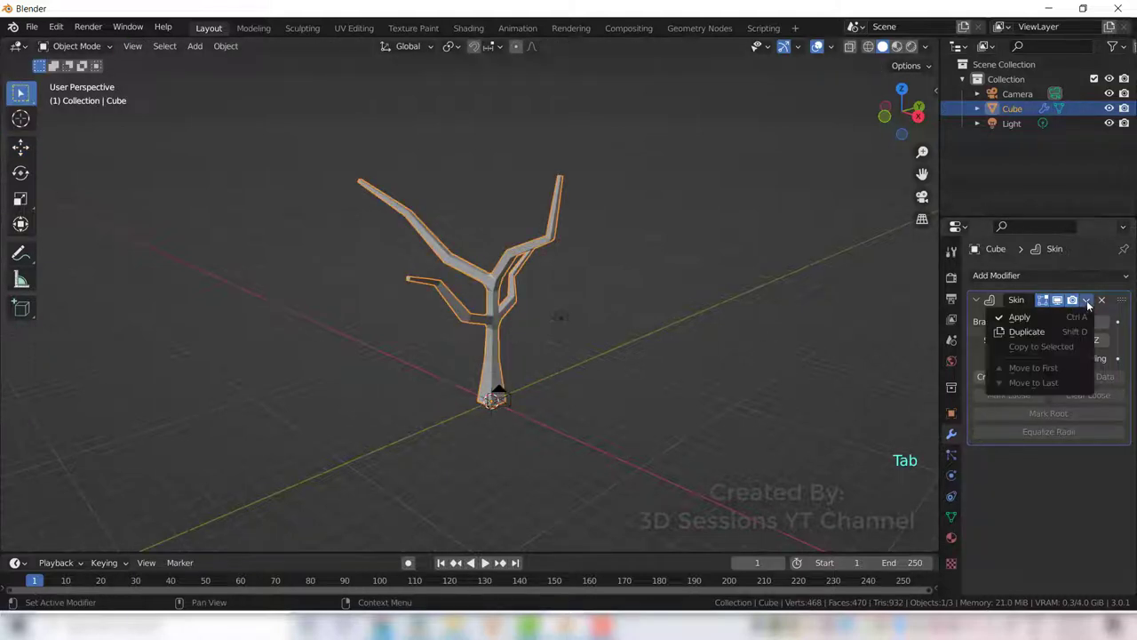
{"action": "left_click", "coordinate": [1019, 318]}
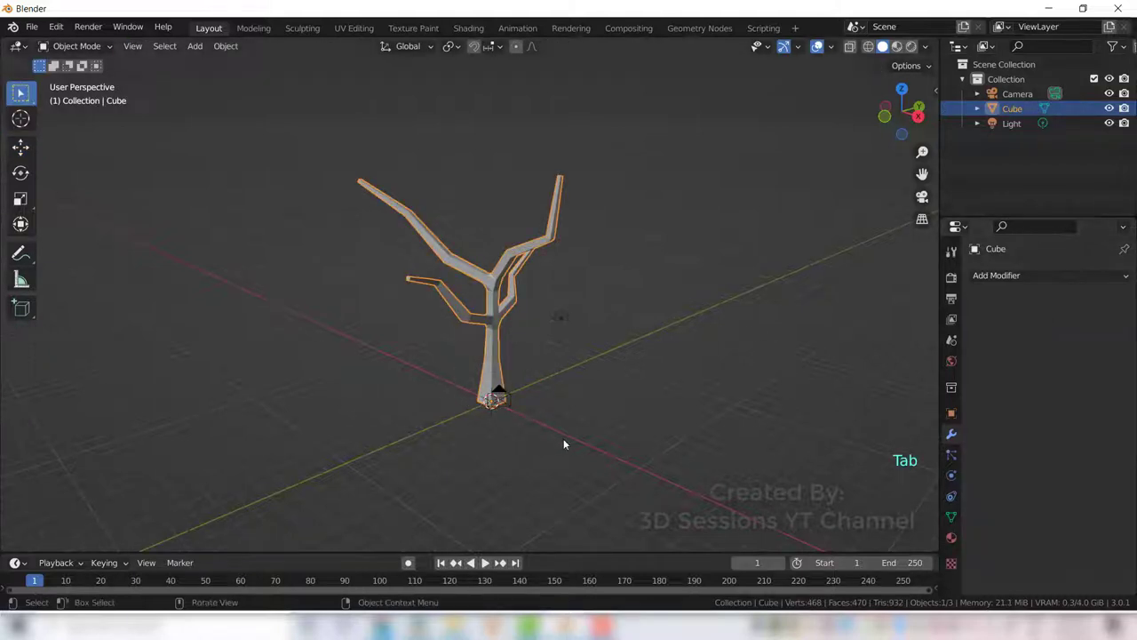
Step: Add a Subdivision Surface modifier to the tree and set its render levels to 1
{"action": "left_click", "coordinate": [1055, 278]}
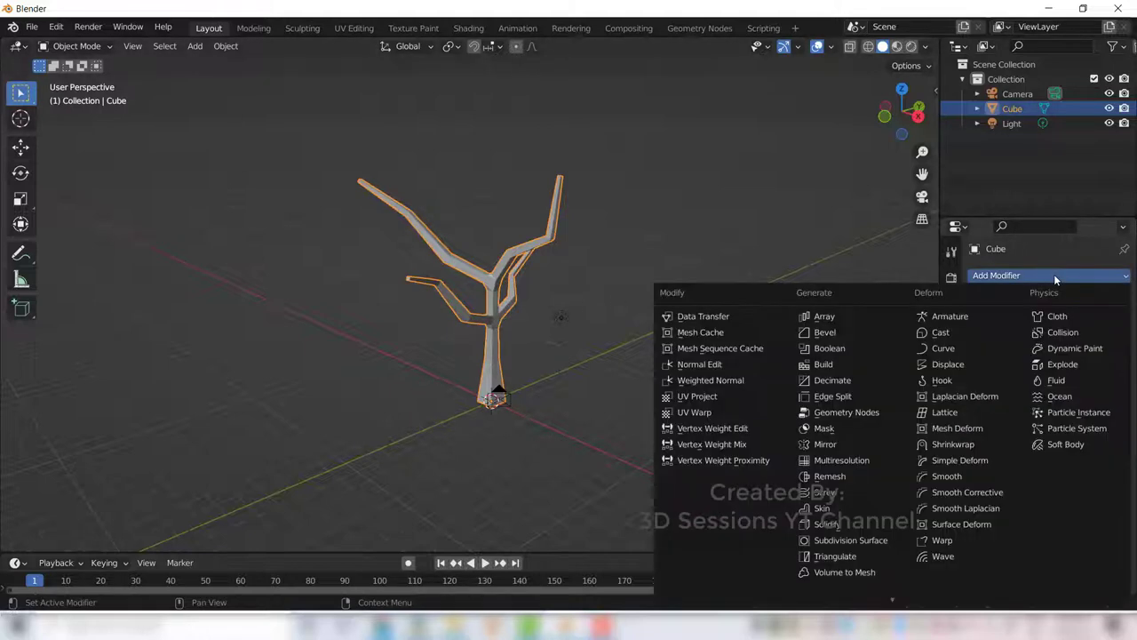
{"action": "left_click", "coordinate": [878, 540]}
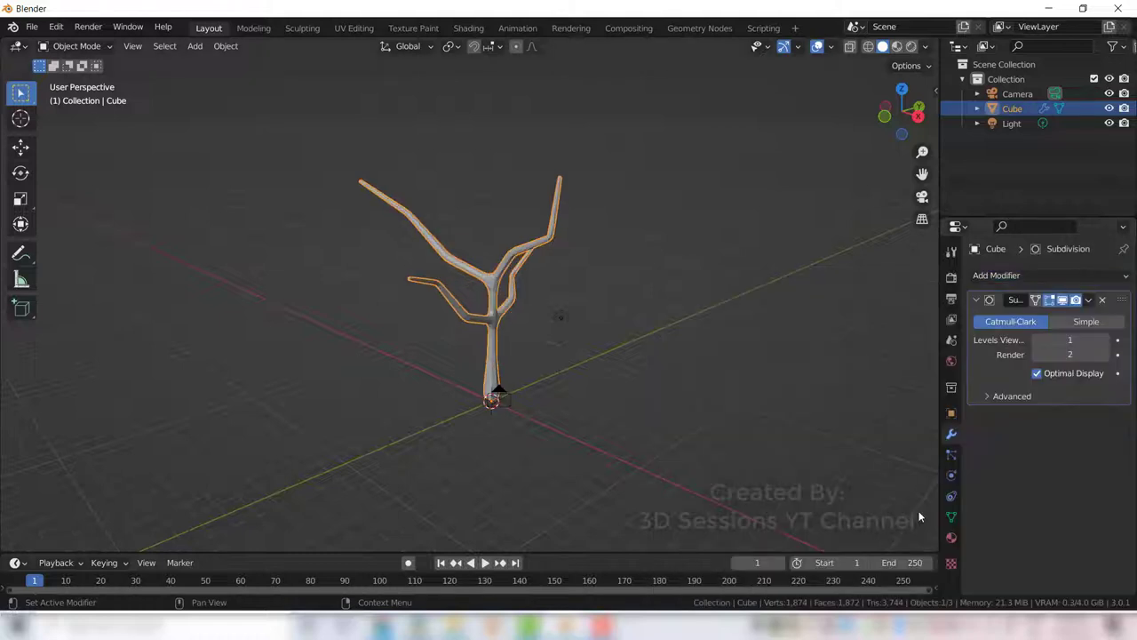
{"action": "left_click", "coordinate": [1036, 355]}
{"action": "scroll", "coordinate": [447, 366], "scroll_direction": "up", "scroll_amount": 4}
Step: In Edit Mode, add a loop cut around the lower trunk, slide it down to the base, and return to Object Mode
{"action": "key", "text": "Tab"}
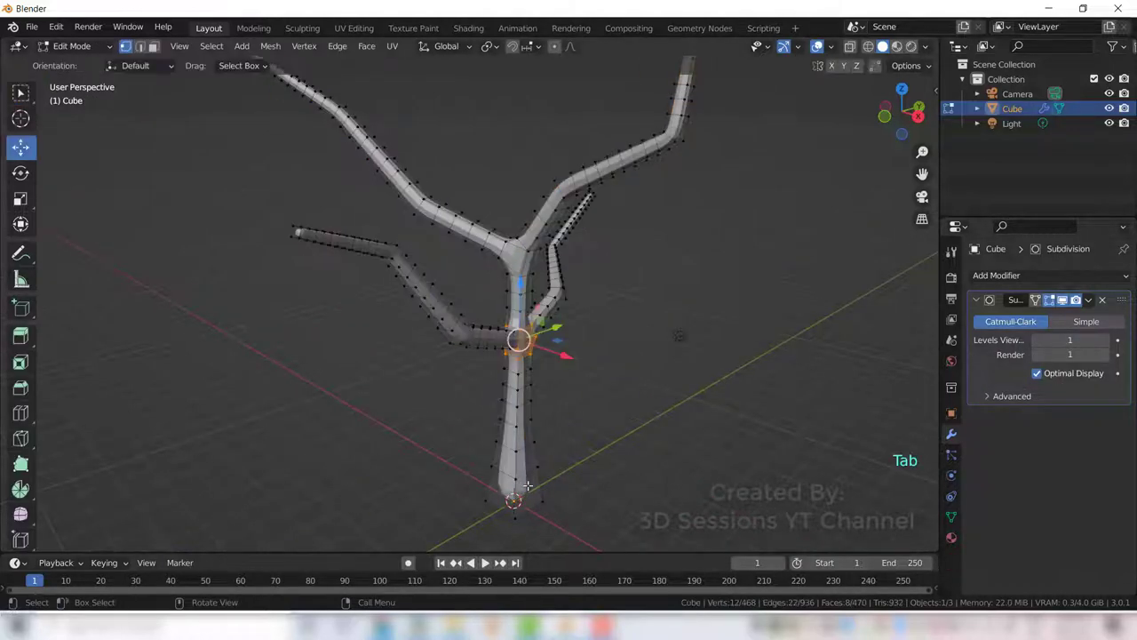
{"action": "middle_click_drag", "start_coordinate": [518, 460], "coordinate": [469, 418], "text": "shift"}
{"action": "key", "text": "ctrl+r"}
{"action": "left_click", "coordinate": [482, 369]}
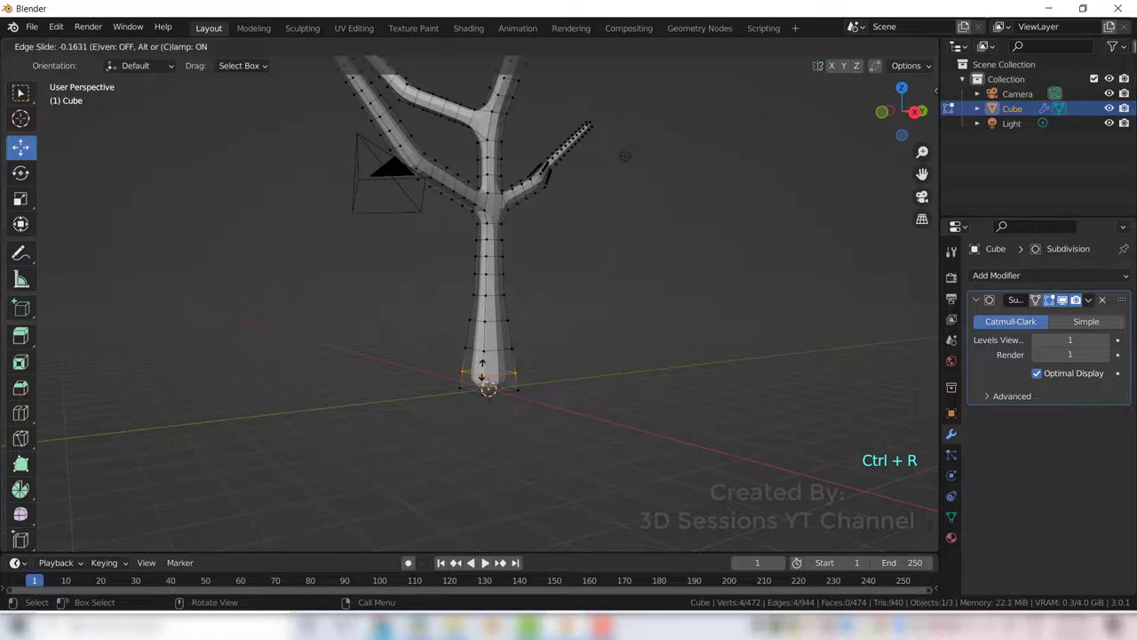
{"action": "left_click", "coordinate": [483, 384]}
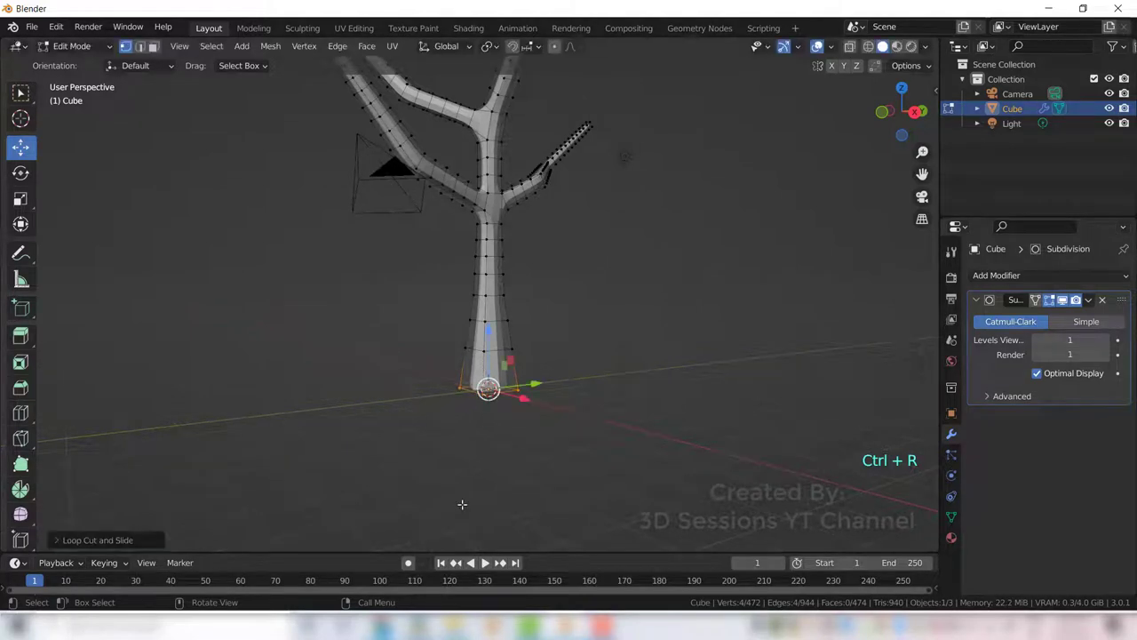
{"action": "key", "text": "alt+z"}
{"action": "key", "text": "alt+z"}
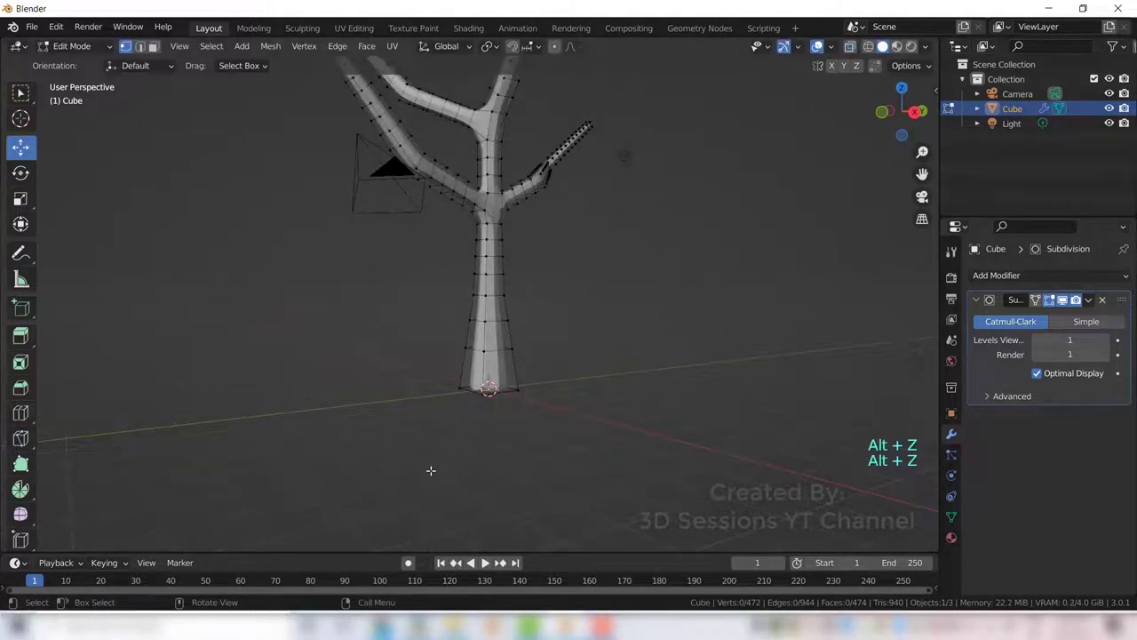
{"action": "key", "text": "Tab"}
{"action": "middle_click_drag", "start_coordinate": [348, 449], "coordinate": [441, 425]}
{"action": "scroll", "coordinate": [441, 425], "scroll_direction": "down", "scroll_amount": 3}
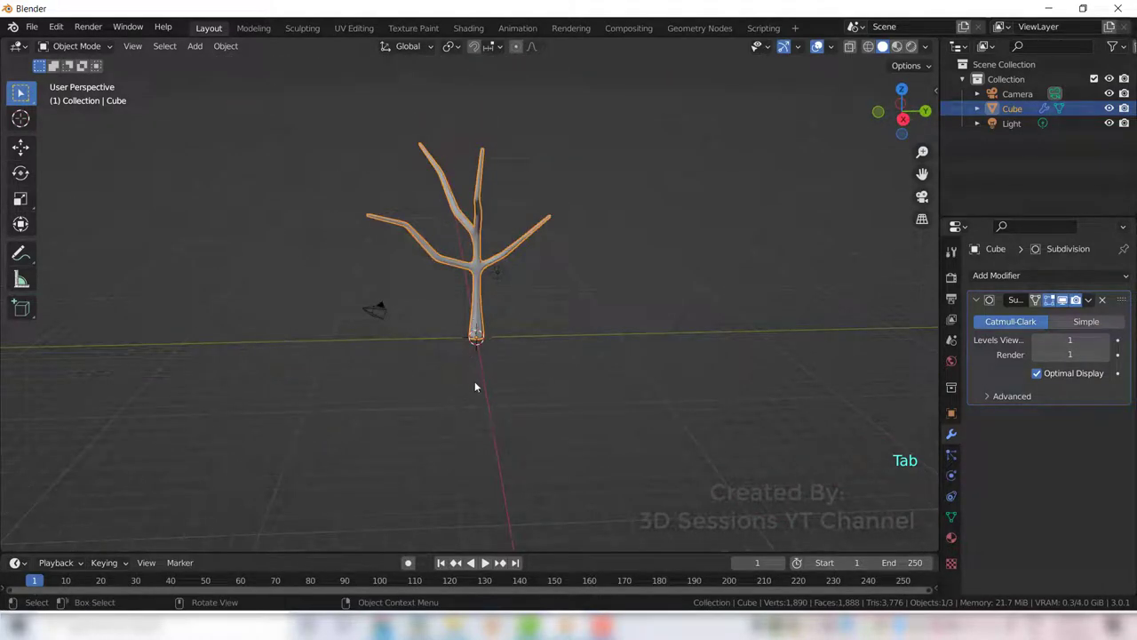
{"action": "scroll", "coordinate": [475, 385], "scroll_direction": "up", "scroll_amount": 2}
{"action": "middle_click_drag", "start_coordinate": [376, 386], "coordinate": [441, 395]}
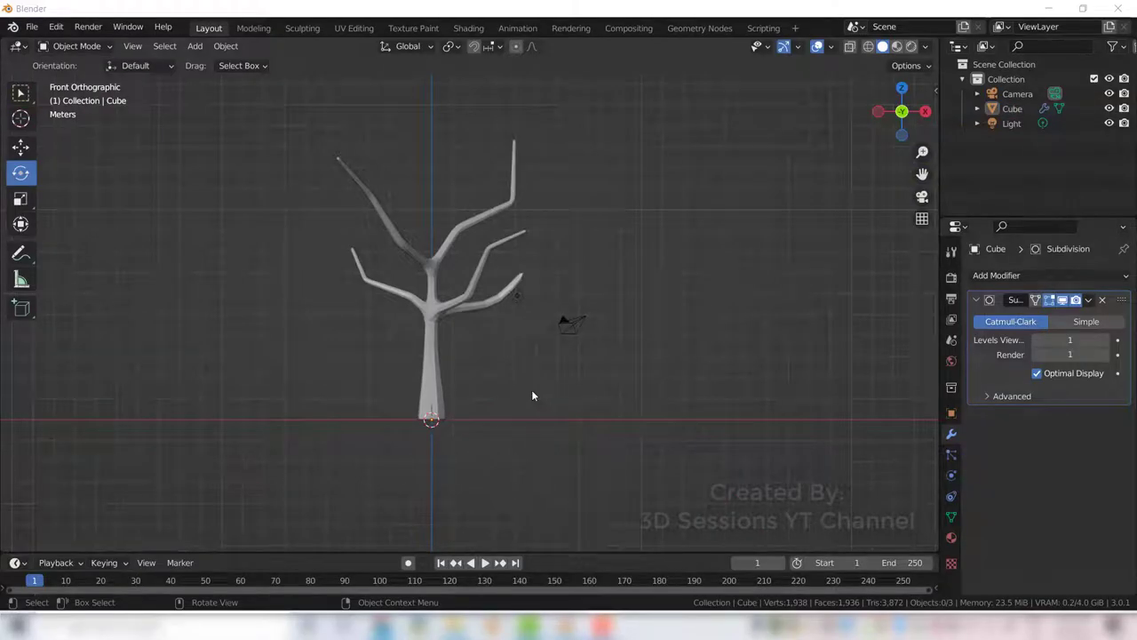
Step: Add an ico sphere in the front view and raise it about 6.49 m along Z into the branches
{"action": "key", "text": "shift+a"}
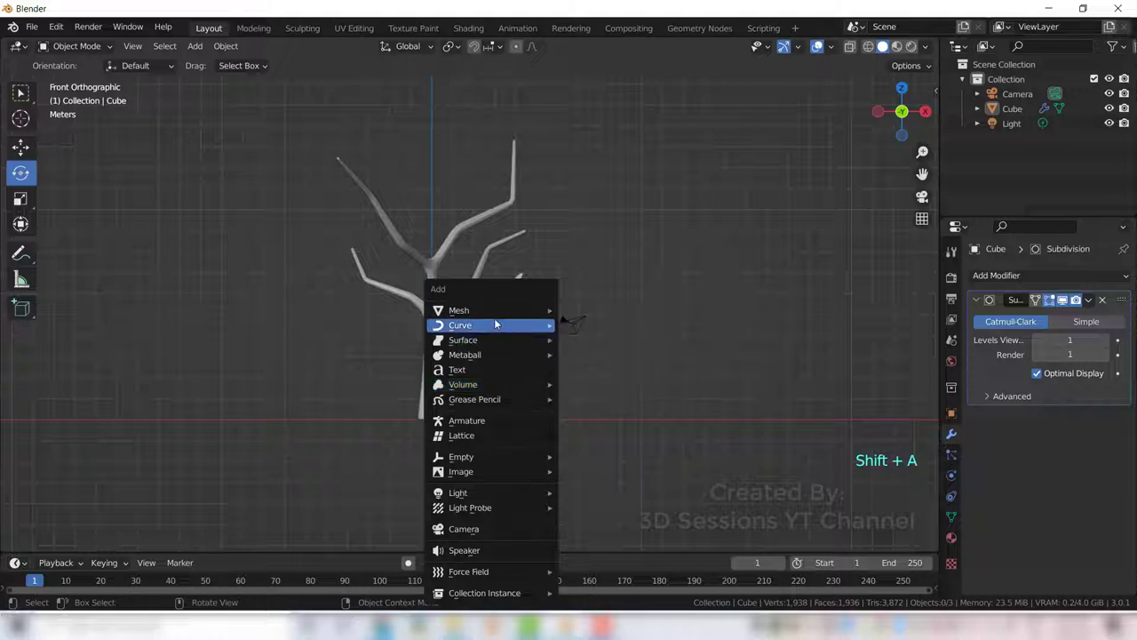
{"action": "mouse_move", "coordinate": [493, 313]}
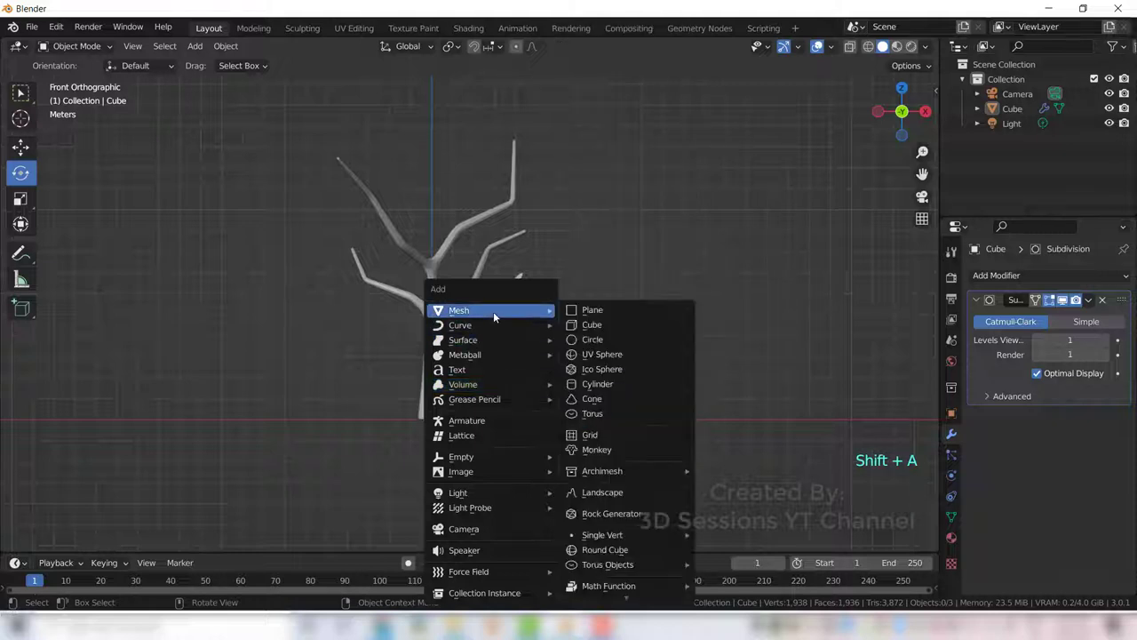
{"action": "left_click", "coordinate": [613, 371]}
{"action": "left_click", "coordinate": [133, 541]}
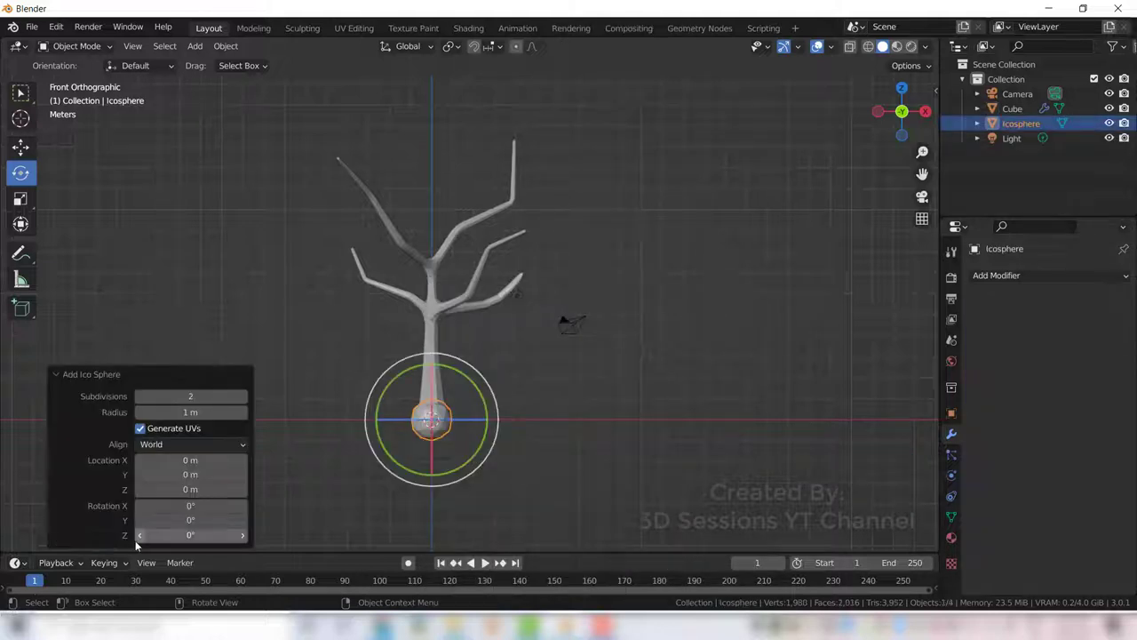
{"action": "left_click", "coordinate": [27, 147]}
{"action": "left_click_drag", "start_coordinate": [430, 360], "coordinate": [428, 225]}
Step: Scale the ico sphere up by about 3.58 and flatten it along Z to about 0.27
{"action": "key", "text": "s"}
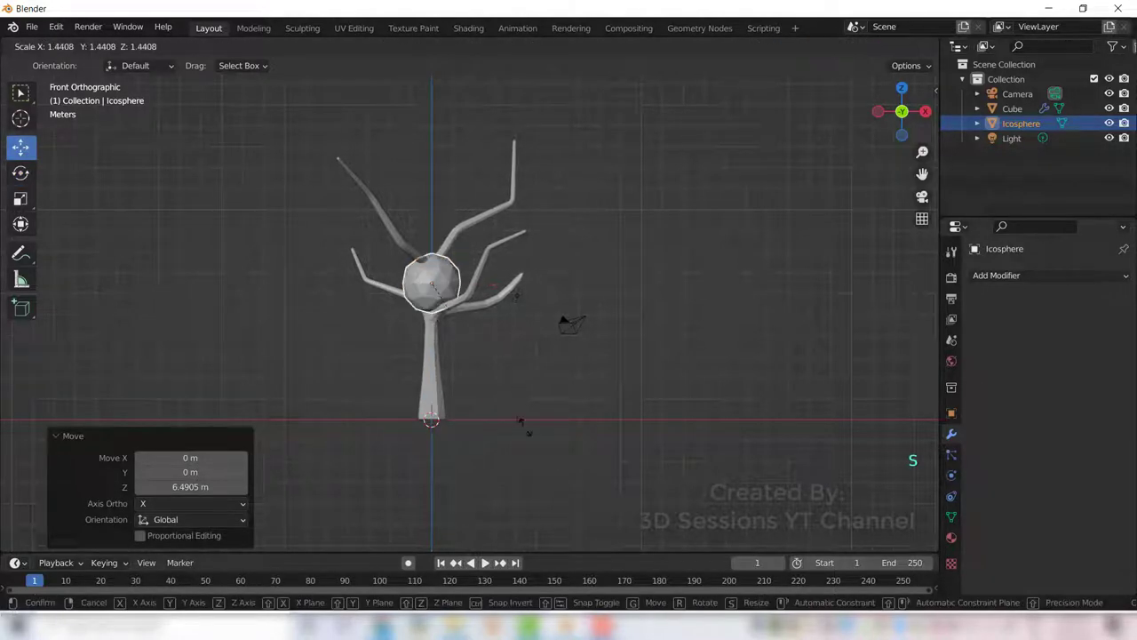
{"action": "left_click", "coordinate": [722, 494]}
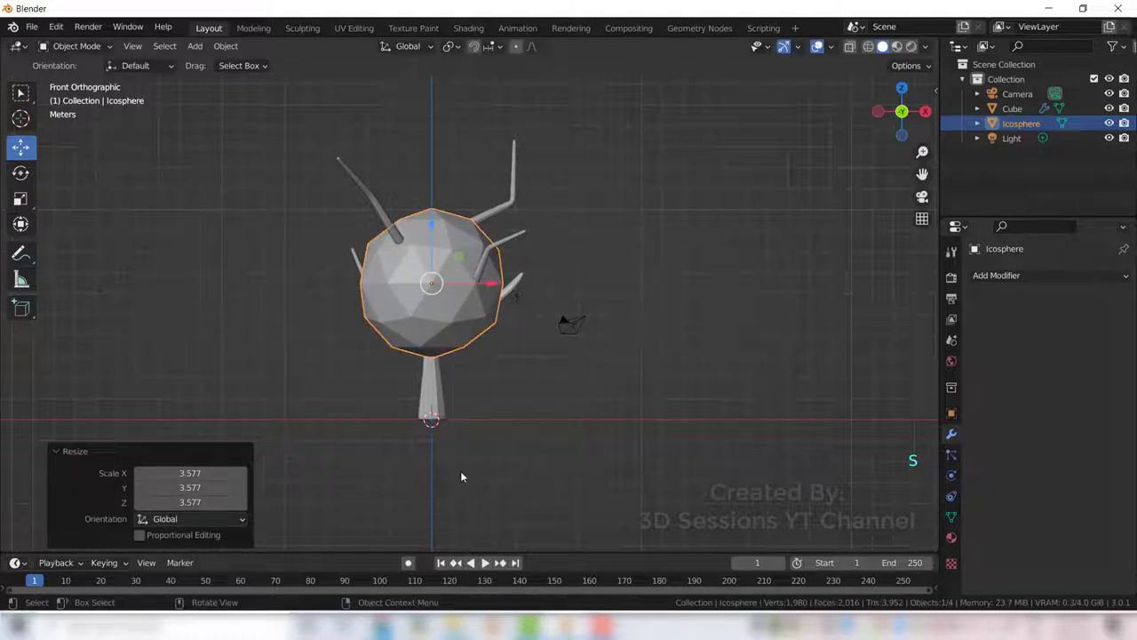
{"action": "key", "text": "s"}
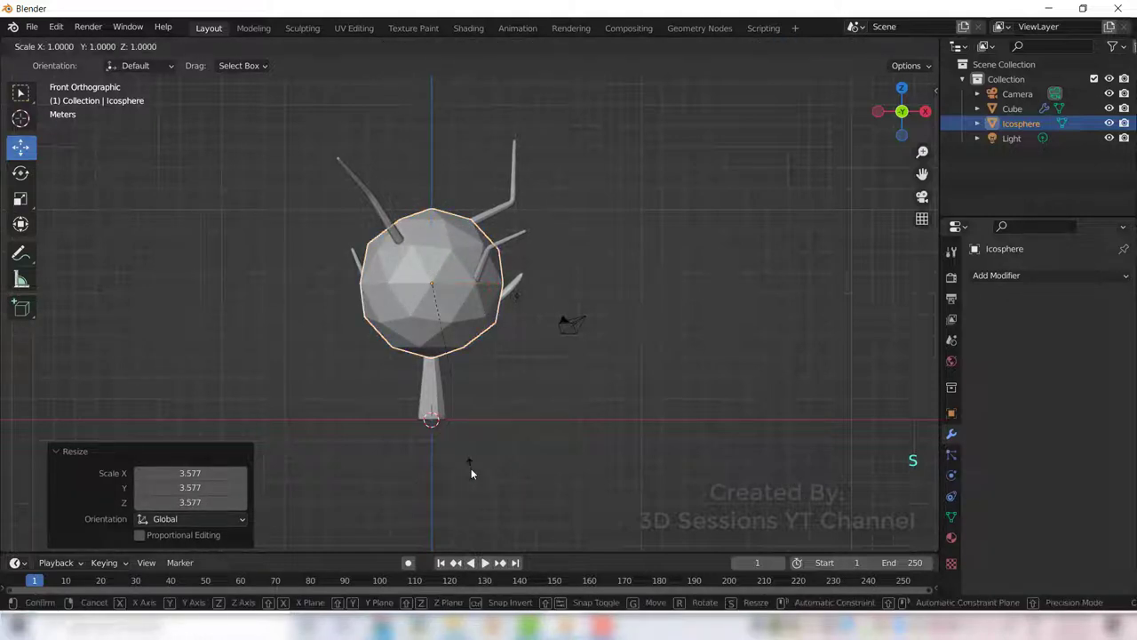
{"action": "key", "text": "z"}
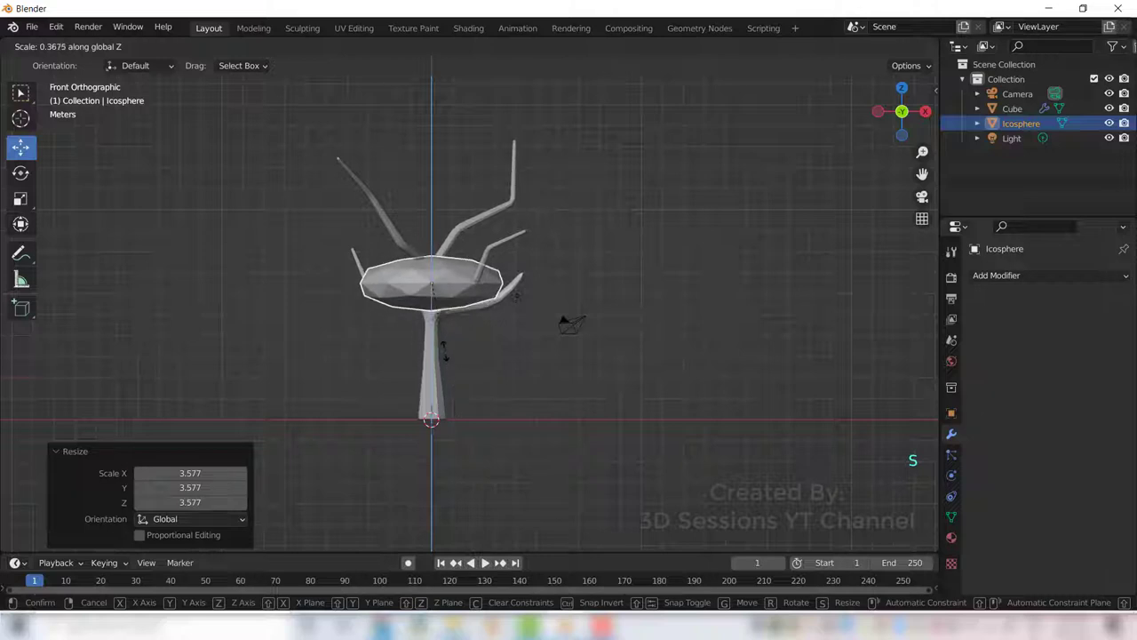
{"action": "left_click", "coordinate": [441, 331]}
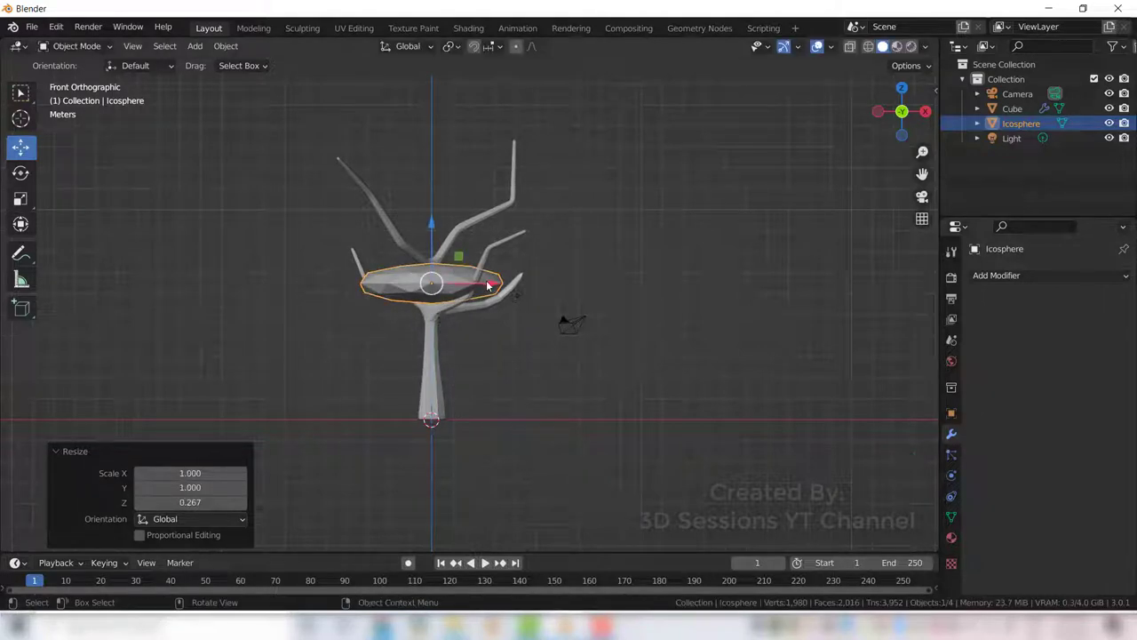
Step: Move the flattened ico sphere in the front view so it sits just above the short lower branch on the trunk's negative X side
{"action": "key", "text": "g"}
{"action": "key", "text": "x"}
{"action": "left_click", "coordinate": [358, 283]}
{"action": "key", "text": "g"}
{"action": "key", "text": "z"}
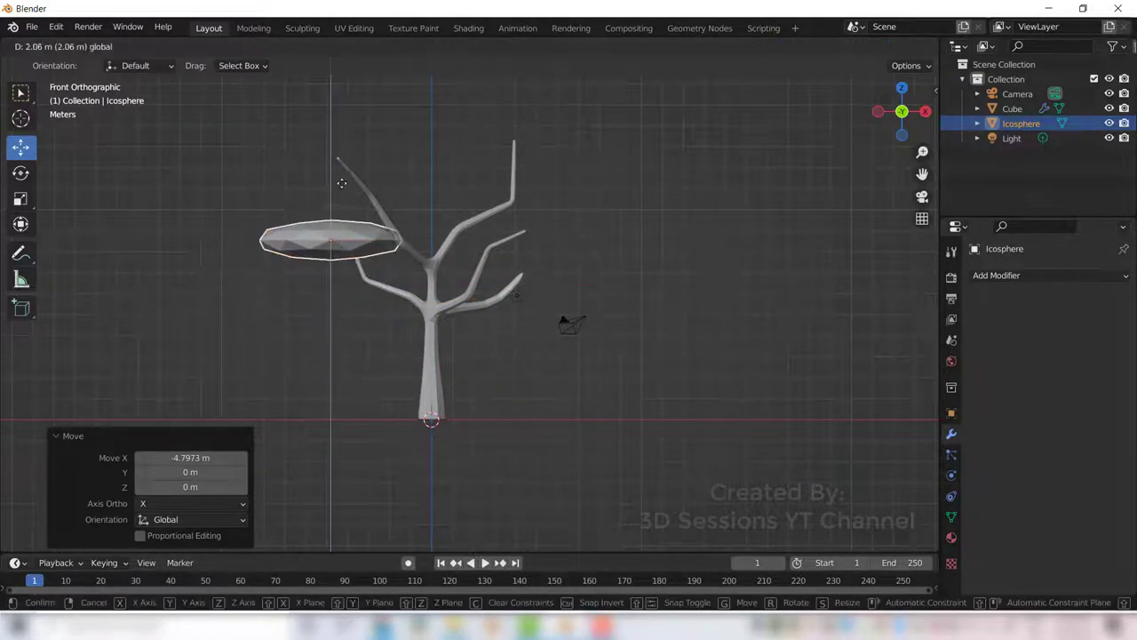
{"action": "left_click", "coordinate": [341, 183]}
{"action": "key", "text": "g"}
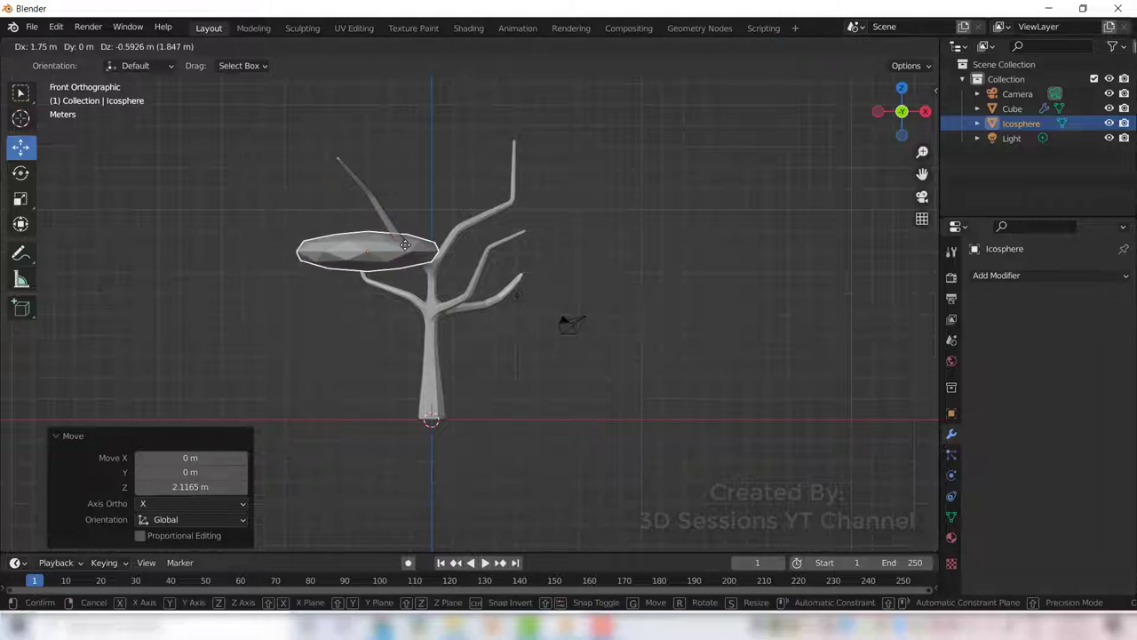
{"action": "left_click", "coordinate": [405, 244]}
Step: In the top view, narrow the ico sphere along Y to about 0.53
{"action": "middle_click_drag", "start_coordinate": [320, 444], "coordinate": [563, 468]}
{"action": "middle_click_drag", "start_coordinate": [628, 324], "coordinate": [573, 467]}
{"action": "key", "text": "grave"}
{"action": "left_click", "coordinate": [482, 271]}
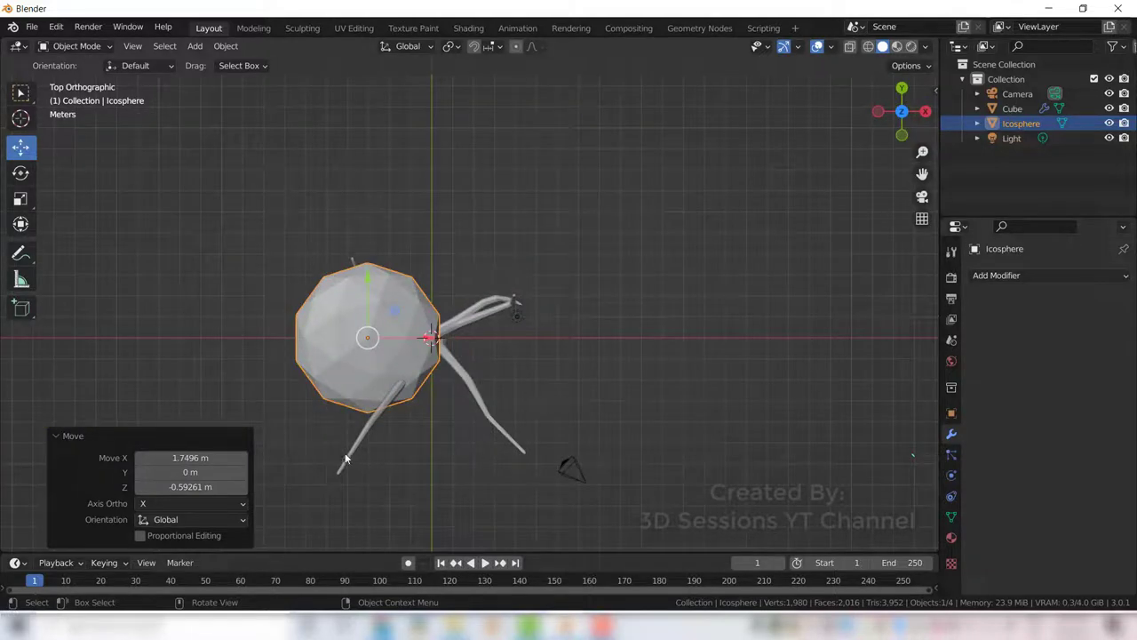
{"action": "key", "text": "s"}
{"action": "key", "text": "y"}
{"action": "left_click", "coordinate": [348, 402]}
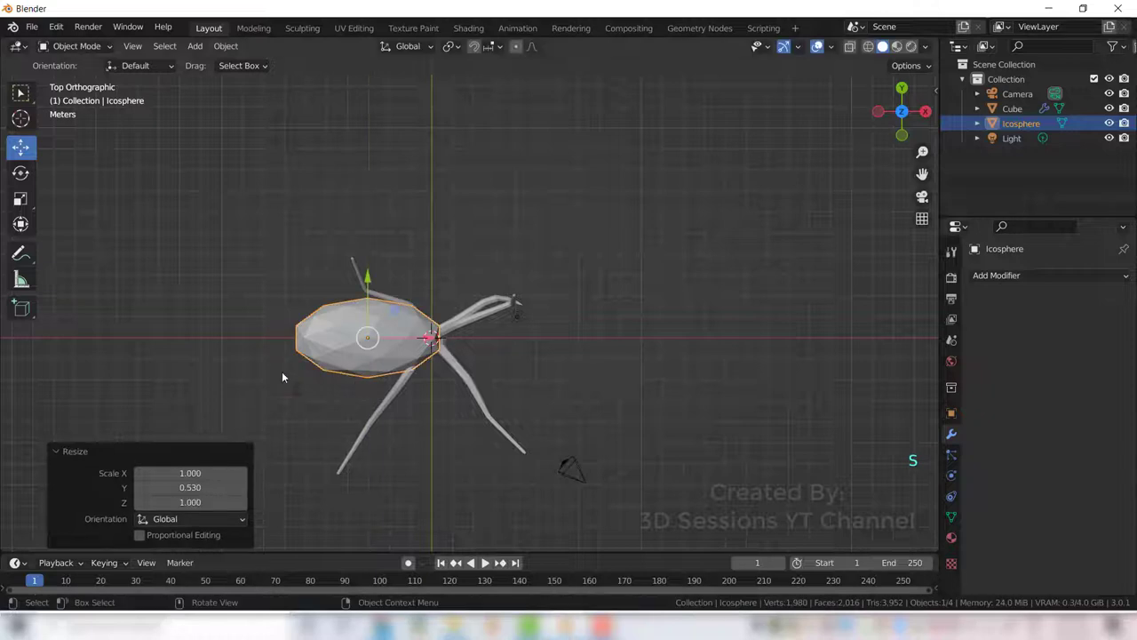
Step: Move the flattened ico sphere about 3.37 m along Y
{"action": "key", "text": "grave"}
{"action": "left_click", "coordinate": [217, 309]}
{"action": "middle_click_drag", "start_coordinate": [510, 380], "coordinate": [654, 430]}
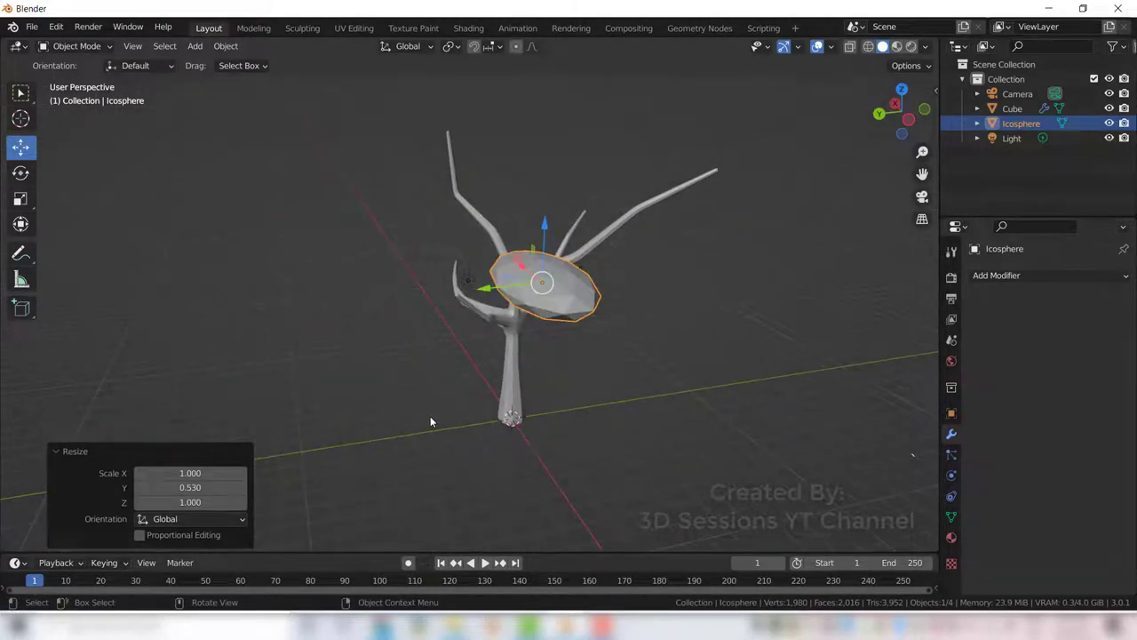
{"action": "middle_click_drag", "start_coordinate": [430, 415], "coordinate": [503, 422]}
{"action": "key", "text": "g"}
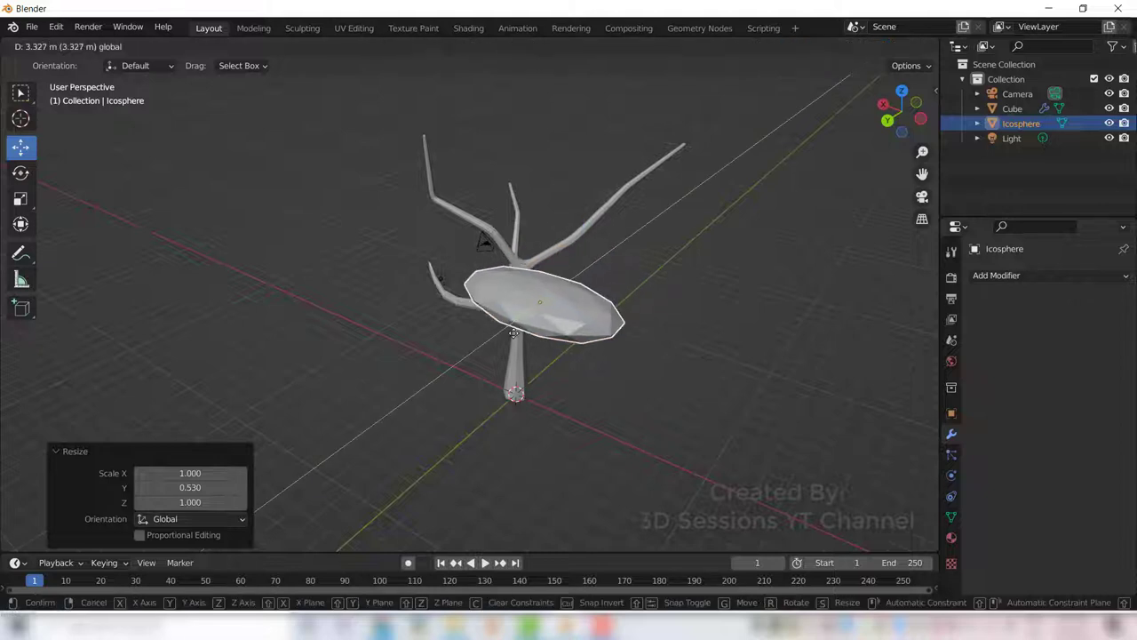
{"action": "left_click", "coordinate": [522, 324]}
Step: Duplicate the ico sphere and place the copy about 7.62 m along X, slightly lower, and about -1.08 m along Y
{"action": "key", "text": "grave"}
{"action": "left_click", "coordinate": [320, 302]}
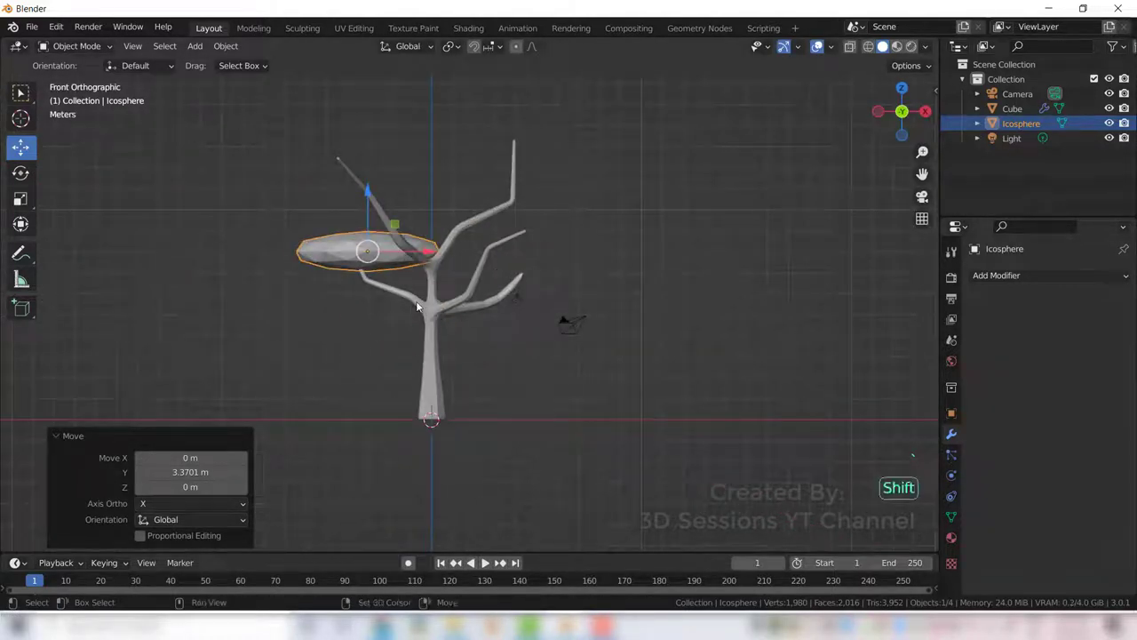
{"action": "key", "text": "shift+d"}
{"action": "right_click", "coordinate": [420, 266]}
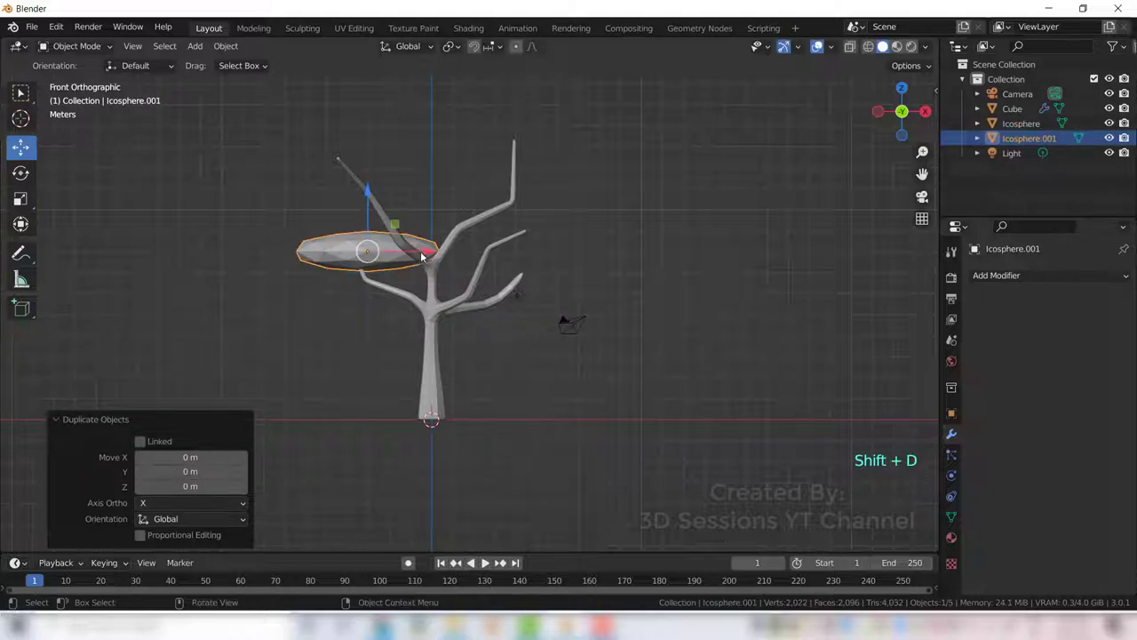
{"action": "left_click_drag", "start_coordinate": [423, 255], "coordinate": [583, 252]}
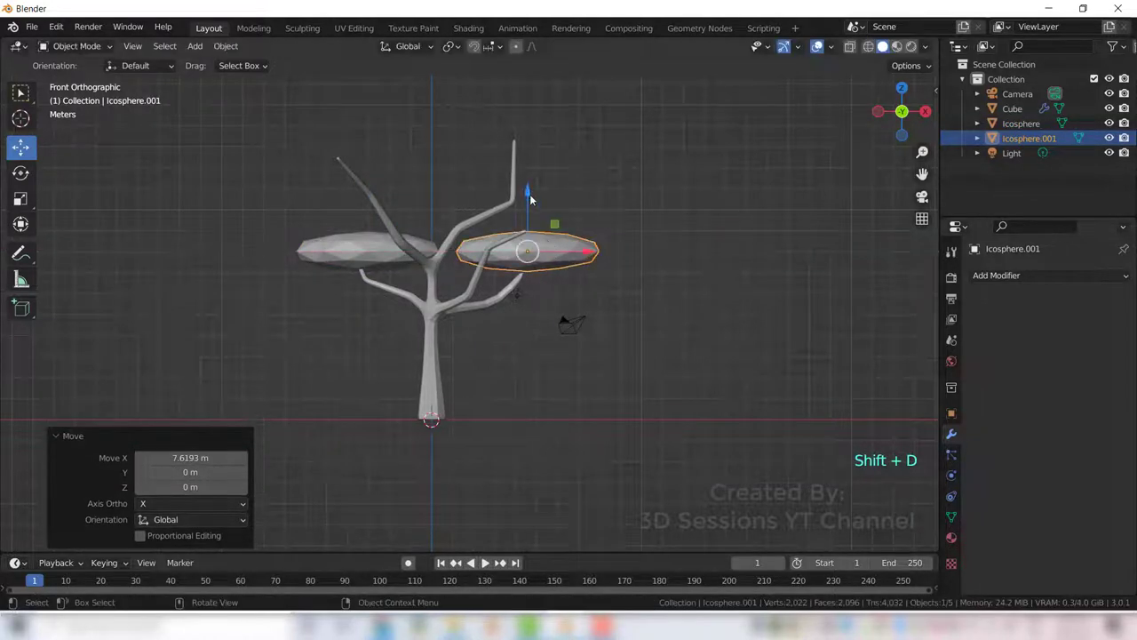
{"action": "left_click_drag", "start_coordinate": [529, 201], "coordinate": [528, 220]}
{"action": "middle_click_drag", "start_coordinate": [576, 388], "coordinate": [577, 304]}
{"action": "left_click_drag", "start_coordinate": [570, 297], "coordinate": [548, 298]}
{"action": "middle_click_drag", "start_coordinate": [548, 298], "coordinate": [394, 329]}
Step: Duplicate the lower positive-X clump, raise the copy above it, and shift it along negative Y toward another branch
{"action": "key", "text": "grave"}
{"action": "left_click", "coordinate": [322, 292]}
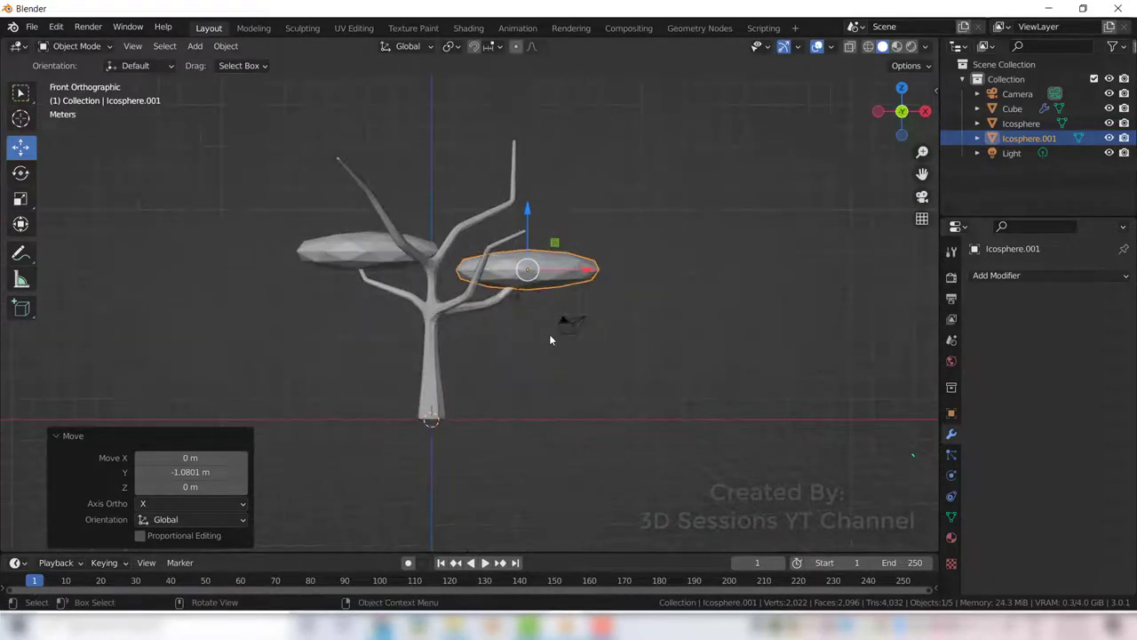
{"action": "key", "text": "shift+d"}
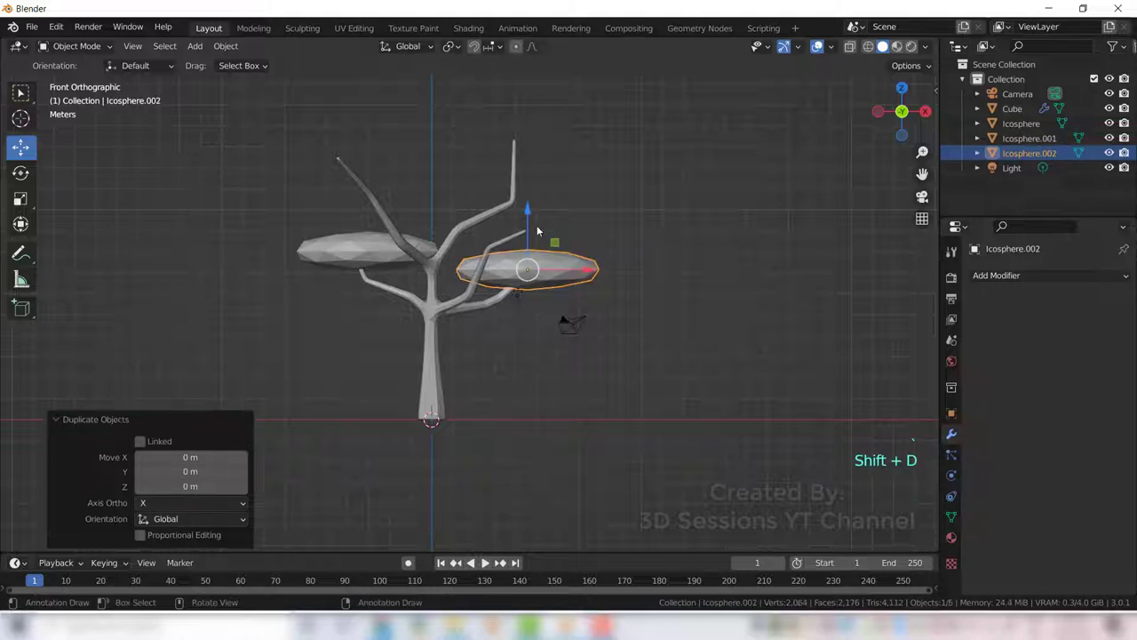
{"action": "left_click", "coordinate": [533, 140]}
{"action": "middle_click_drag", "start_coordinate": [562, 323], "coordinate": [569, 271]}
{"action": "left_click_drag", "start_coordinate": [540, 241], "coordinate": [373, 259]}
Step: Scale the raised foliage clump up by about 1.215
{"action": "middle_click_drag", "start_coordinate": [321, 342], "coordinate": [421, 444]}
{"action": "key", "text": "s"}
{"action": "left_click", "coordinate": [518, 468]}
Step: Duplicate the enlarged clump and place the copy at the tip of the upper branch on the negative X side
{"action": "key", "text": "grave"}
{"action": "left_click", "coordinate": [531, 371]}
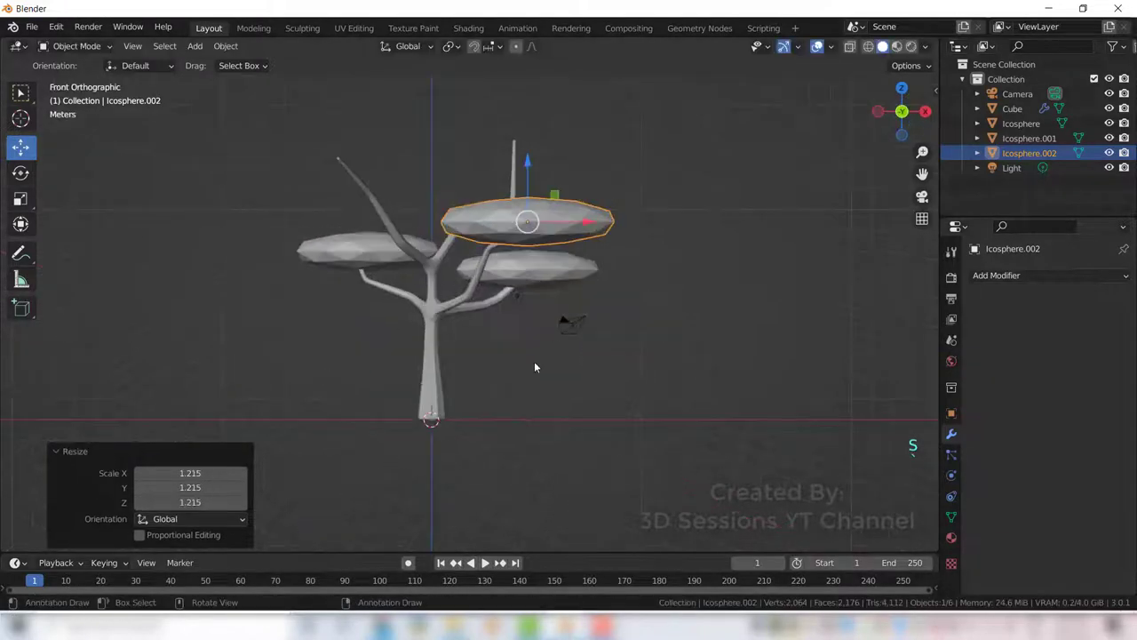
{"action": "key", "text": "shift+d"}
{"action": "left_click", "coordinate": [352, 197]}
{"action": "middle_click_drag", "start_coordinate": [352, 197], "coordinate": [257, 250]}
Step: Duplicate the upper negative-X clump and move the copy across to the positive X side and about 7.56 m along Y
{"action": "key", "text": "grave"}
{"action": "left_click", "coordinate": [178, 202]}
{"action": "key", "text": "shift+d"}
{"action": "right_click", "coordinate": [381, 343]}
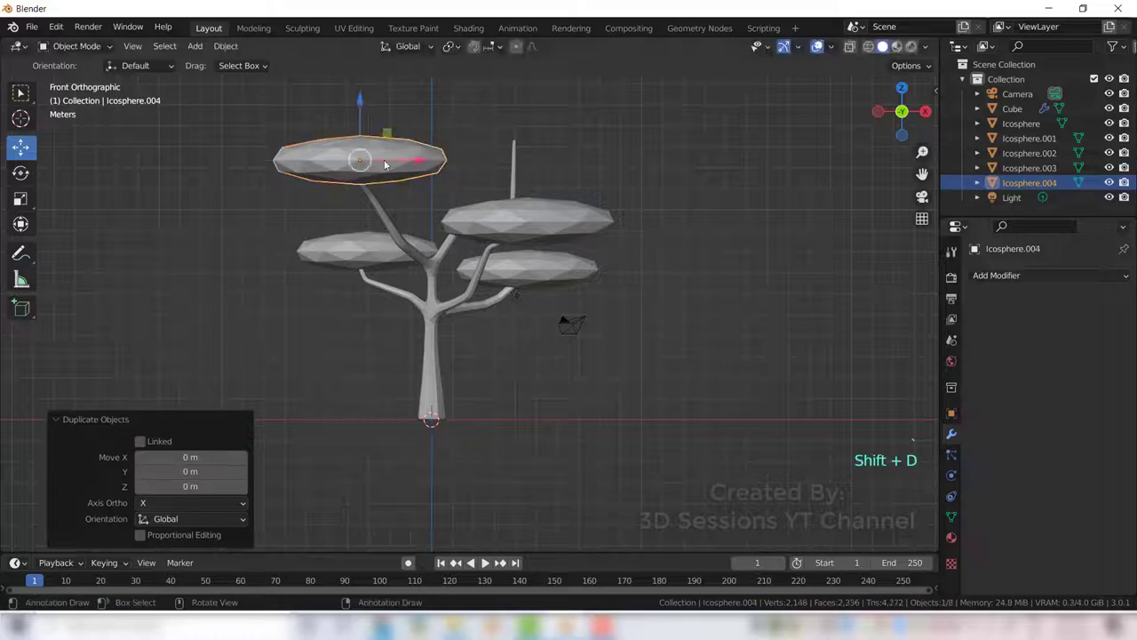
{"action": "left_click_drag", "start_coordinate": [397, 161], "coordinate": [565, 161]}
{"action": "middle_click_drag", "start_coordinate": [559, 355], "coordinate": [349, 416]}
{"action": "left_click_drag", "start_coordinate": [360, 172], "coordinate": [521, 199]}
Step: Using X-ray in the top view, shift the new upper clump about -0.14 m in X and -1.13 m in Y
{"action": "key", "text": "grave"}
{"action": "left_click", "coordinate": [503, 37]}
{"action": "key", "text": "alt+z"}
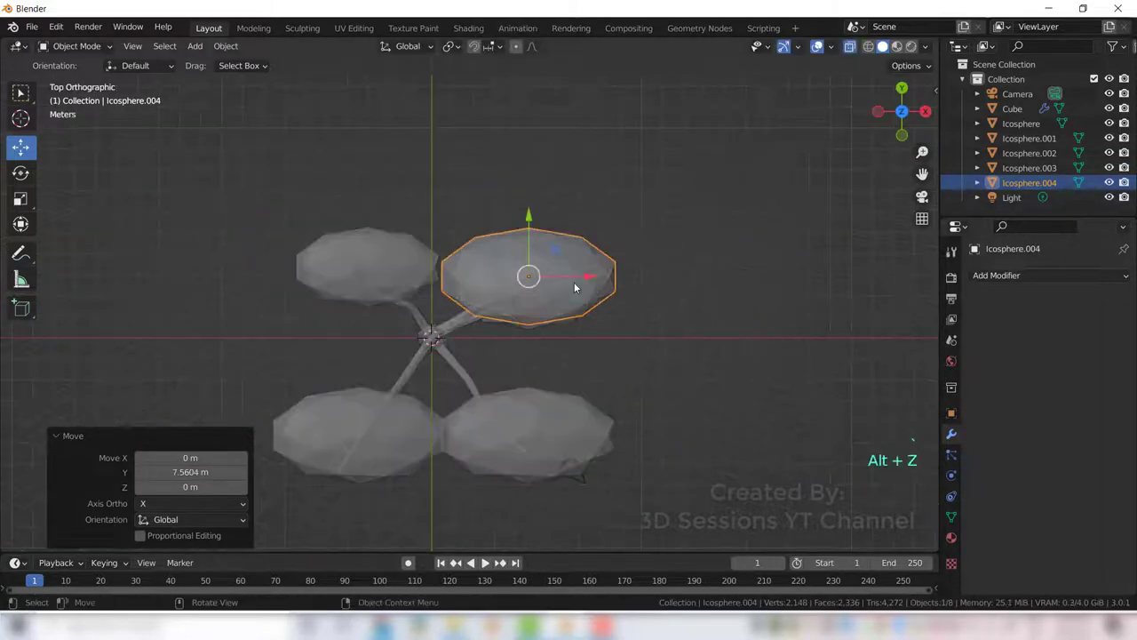
{"action": "left_click_drag", "start_coordinate": [522, 277], "coordinate": [518, 300]}
{"action": "left_click", "coordinate": [518, 301]}
{"action": "key", "text": "alt+z"}
{"action": "middle_click_drag", "start_coordinate": [518, 301], "coordinate": [456, 292]}
{"action": "key", "text": "grave"}
{"action": "left_click", "coordinate": [246, 172]}
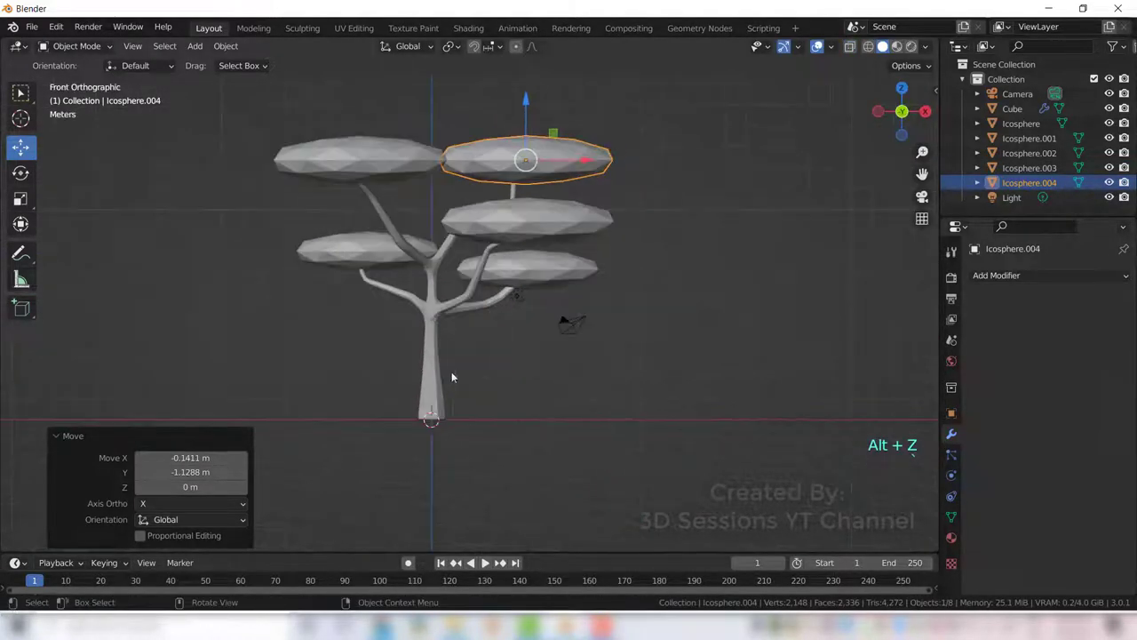
{"action": "key", "text": "ctrl+z"}
{"action": "key", "text": "ctrl+z"}
{"action": "key", "text": "ctrl+z"}
{"action": "key", "text": "ctrl+shift+z"}
{"action": "key", "text": "ctrl+shift+z"}
{"action": "key", "text": "ctrl+shift+z"}
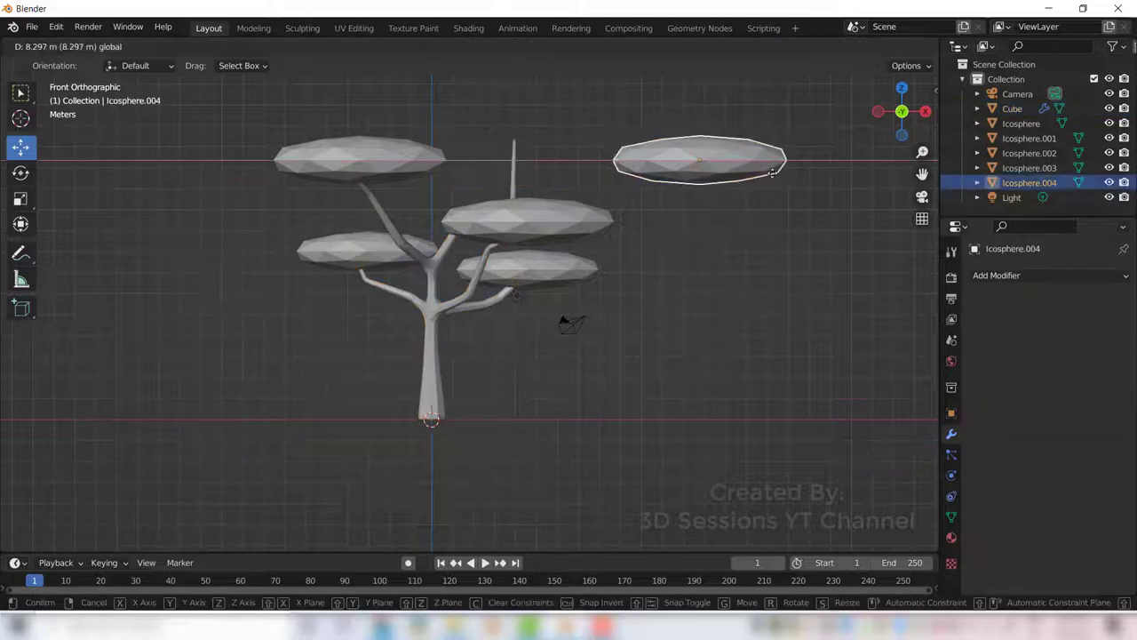
Step: Duplicate the upper clump, lower the copy to the middle tier, and shift it along X to the negative side
{"action": "key", "text": "shift+d"}
{"action": "left_click", "coordinate": [536, 194]}
{"action": "left_click_drag", "start_coordinate": [525, 101], "coordinate": [526, 137]}
{"action": "left_click_drag", "start_coordinate": [585, 196], "coordinate": [430, 196]}
{"action": "left_click_drag", "start_coordinate": [369, 137], "coordinate": [370, 161]}
Step: Reposition the middle negative-X clump along Y, finishing with a move of about -2.29 m
{"action": "middle_click_drag", "start_coordinate": [286, 342], "coordinate": [444, 484]}
{"action": "left_click_drag", "start_coordinate": [398, 297], "coordinate": [479, 304]}
{"action": "middle_click_drag", "start_coordinate": [497, 484], "coordinate": [341, 409]}
{"action": "key", "text": "grave"}
{"action": "left_click", "coordinate": [178, 353]}
{"action": "middle_click_drag", "start_coordinate": [392, 368], "coordinate": [383, 311]}
{"action": "key", "text": "g"}
{"action": "key", "text": "y"}
{"action": "left_click", "coordinate": [432, 341]}
Step: Duplicate the lower positive-X clump and move the copy along Z and X to sit low around the trunk's fork
{"action": "key", "text": "KP_1"}
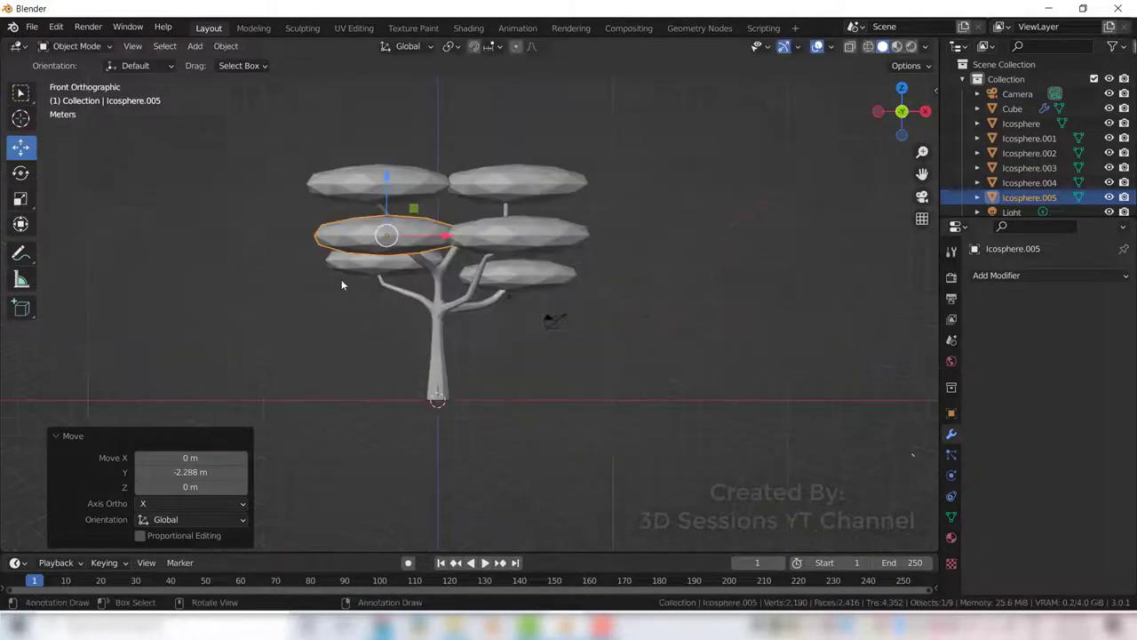
{"action": "left_click", "coordinate": [520, 271]}
{"action": "key", "text": "shift+d"}
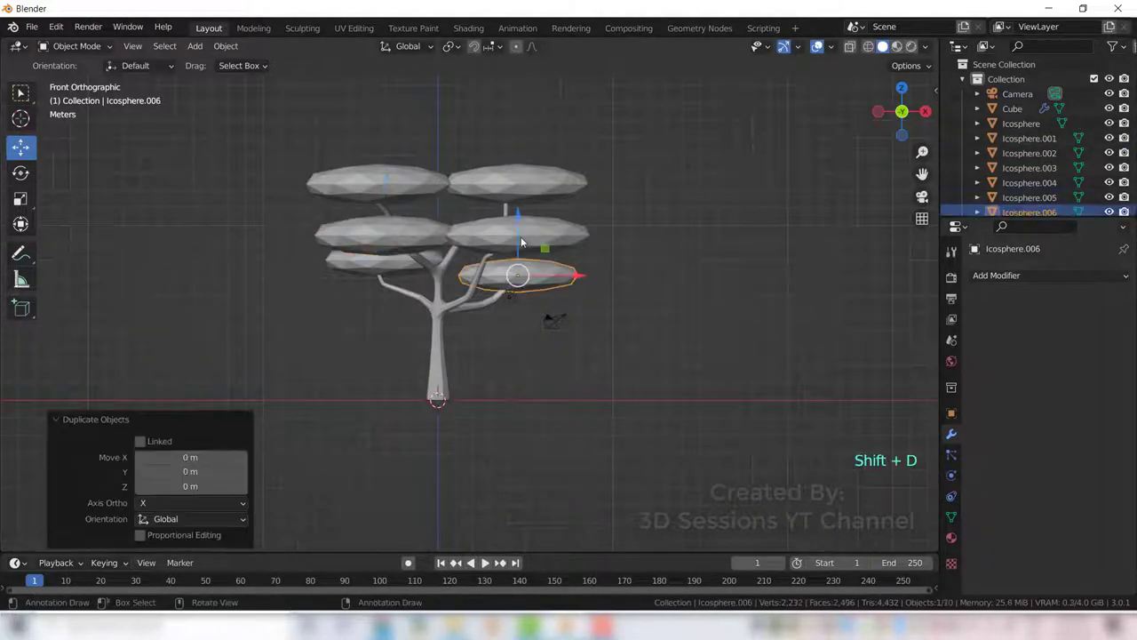
{"action": "key", "text": "z"}
{"action": "left_click", "coordinate": [554, 213]}
{"action": "key", "text": "g"}
{"action": "key", "text": "x"}
{"action": "left_click", "coordinate": [429, 210]}
{"action": "key", "text": "g"}
{"action": "key", "text": "z"}
{"action": "left_click", "coordinate": [428, 293]}
{"action": "key", "text": "g"}
{"action": "key", "text": "x"}
{"action": "left_click", "coordinate": [459, 295]}
Step: Duplicate the low central clump, raise the copy between the middle and top tiers, and shift it toward positive X
{"action": "key", "text": "shift+d"}
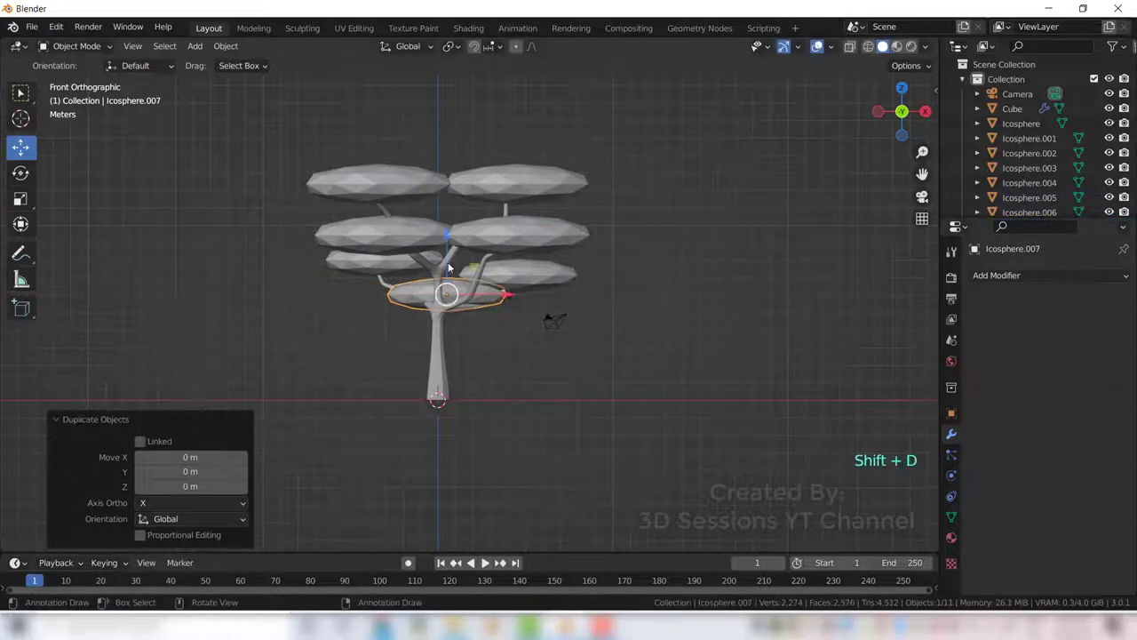
{"action": "key", "text": "z"}
{"action": "left_click", "coordinate": [486, 211]}
{"action": "key", "text": "g"}
{"action": "key", "text": "x"}
{"action": "left_click", "coordinate": [513, 213]}
{"action": "left_click", "coordinate": [266, 382]}
Step: Duplicate one of the small central clumps and shift the copy to another spot near the trunk
{"action": "middle_click_drag", "start_coordinate": [210, 445], "coordinate": [382, 364]}
{"action": "left_click", "coordinate": [449, 262]}
{"action": "key", "text": "shift+d"}
{"action": "right_click", "coordinate": [485, 325]}
{"action": "left_click_drag", "start_coordinate": [421, 237], "coordinate": [467, 324]}
{"action": "left_click_drag", "start_coordinate": [528, 266], "coordinate": [469, 272]}
Step: Position the newest clump beside the trunk, raising it about 2.69 m and moving it about 1.64 m along Y
{"action": "scroll", "coordinate": [490, 305], "scroll_direction": "up", "scroll_amount": 2}
{"action": "middle_click_drag", "start_coordinate": [382, 391], "coordinate": [462, 471]}
{"action": "left_click_drag", "start_coordinate": [445, 198], "coordinate": [525, 272]}
{"action": "middle_click_drag", "start_coordinate": [480, 364], "coordinate": [556, 237]}
{"action": "left_click_drag", "start_coordinate": [557, 271], "coordinate": [558, 200]}
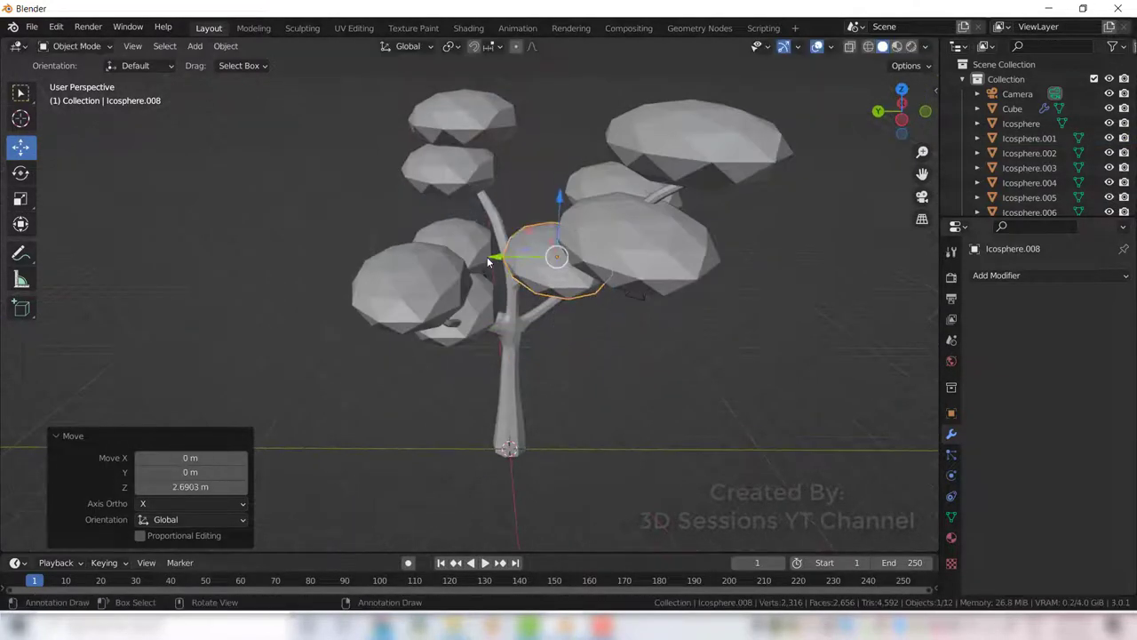
{"action": "left_click_drag", "start_coordinate": [500, 257], "coordinate": [454, 257]}
Step: Scale the newest central clump to about 0.686 and adjust its position along X and Z over the trunk
{"action": "key", "text": "grave"}
{"action": "left_click", "coordinate": [487, 64]}
{"action": "key", "text": "grave"}
{"action": "left_click", "coordinate": [219, 345]}
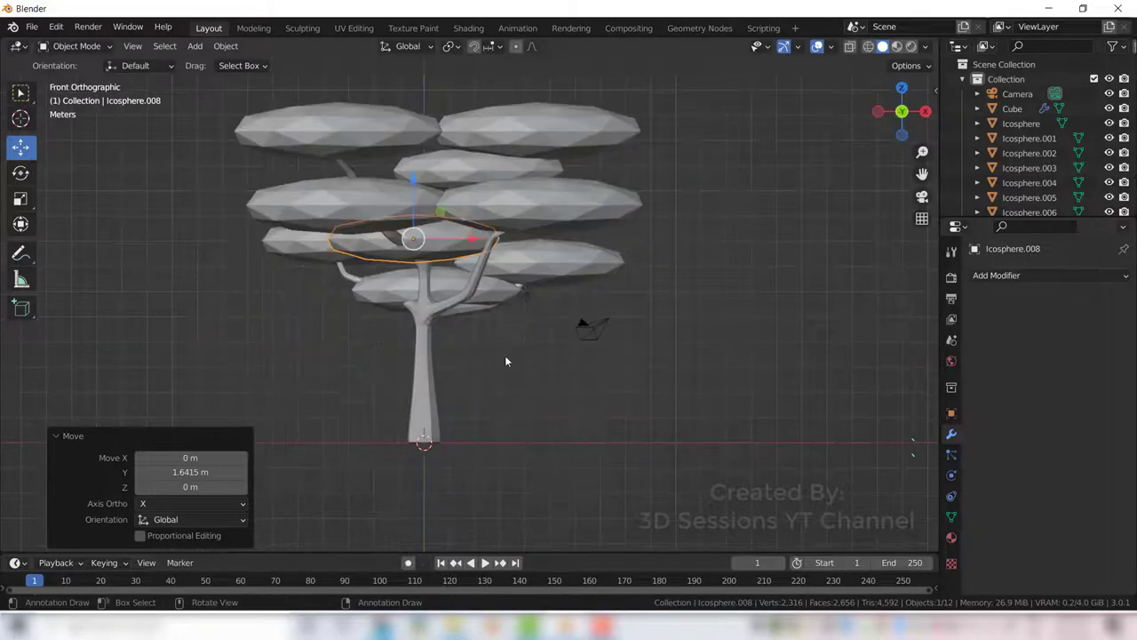
{"action": "key", "text": "g"}
{"action": "key", "text": "x"}
{"action": "left_click", "coordinate": [465, 324]}
{"action": "key", "text": "s"}
{"action": "left_click", "coordinate": [451, 303]}
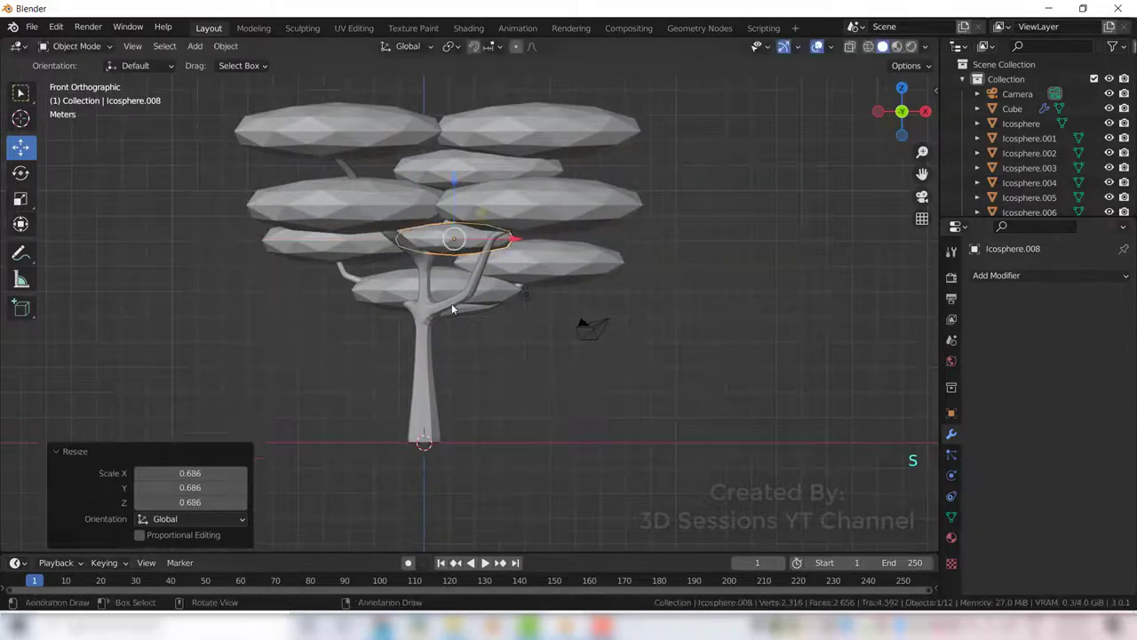
{"action": "left_click_drag", "start_coordinate": [504, 238], "coordinate": [477, 239]}
{"action": "left_click_drag", "start_coordinate": [426, 177], "coordinate": [426, 197]}
Step: Scale down the lowest clump near the trunk's fork and shift it toward negative X
{"action": "left_click", "coordinate": [371, 298]}
{"action": "key", "text": "s"}
{"action": "left_click", "coordinate": [476, 326]}
{"action": "left_click_drag", "start_coordinate": [497, 289], "coordinate": [458, 289]}
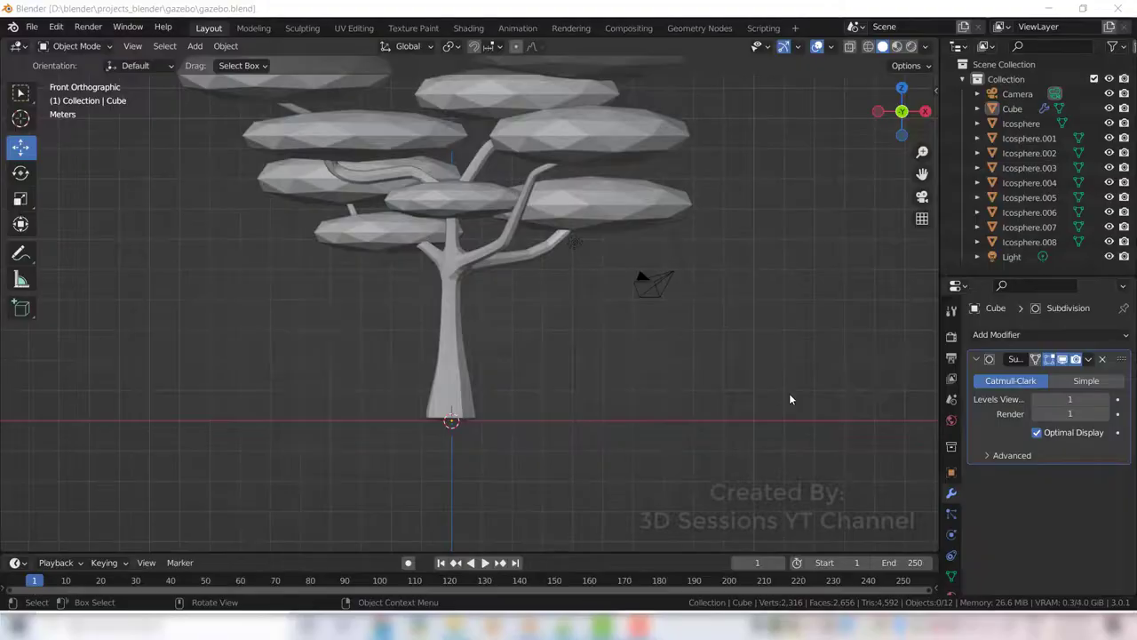
Step: Select all foliage ico spheres, from Icosphere to Icosphere.008, and join them into one object
{"action": "middle_click_drag", "start_coordinate": [707, 296], "coordinate": [702, 370], "text": "shift"}
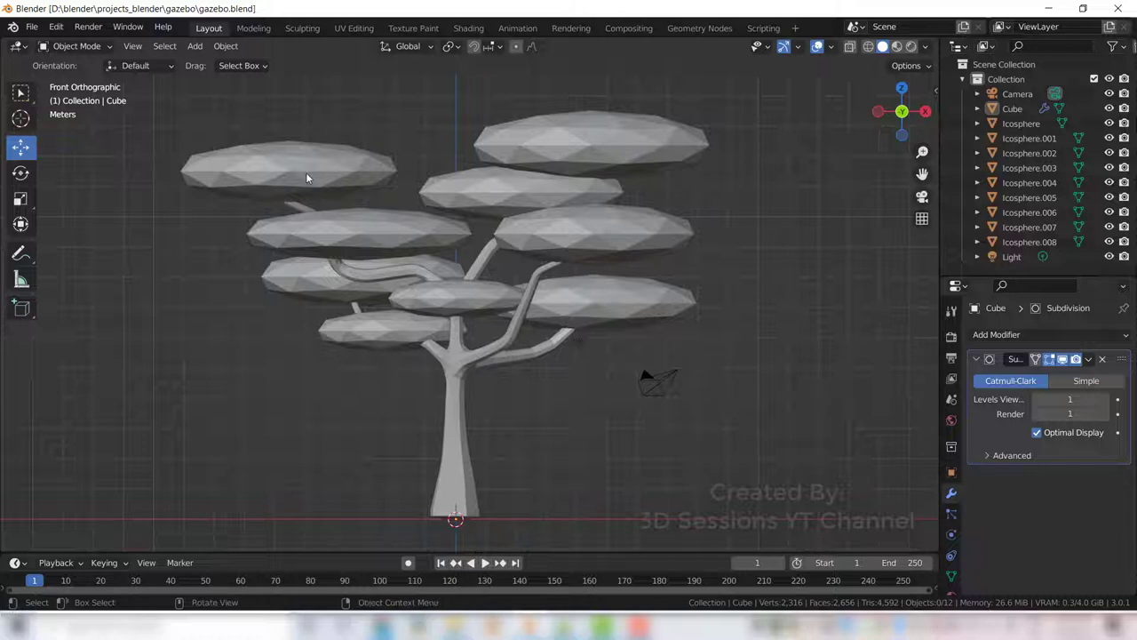
{"action": "left_click", "coordinate": [307, 177]}
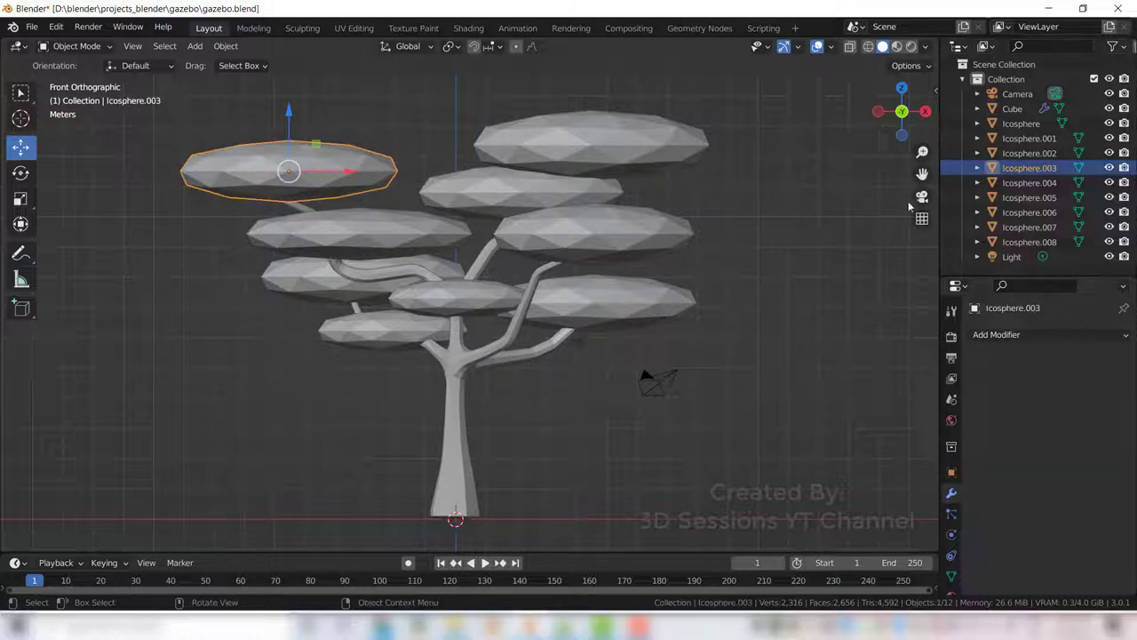
{"action": "left_click", "coordinate": [1026, 124]}
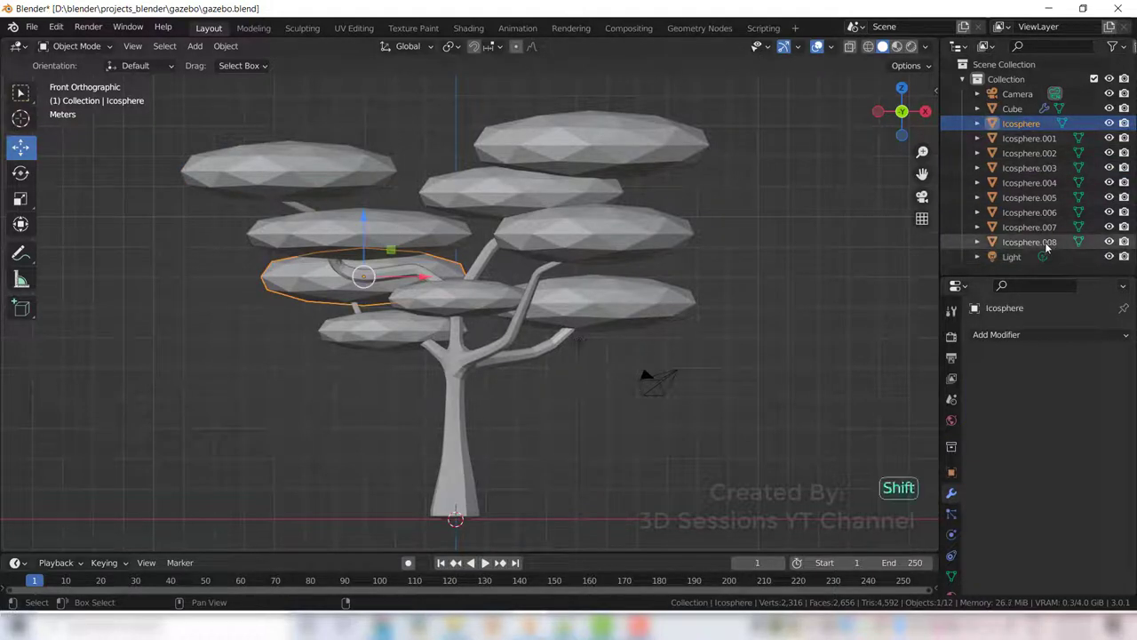
{"action": "left_click", "coordinate": [1031, 242], "text": "shift"}
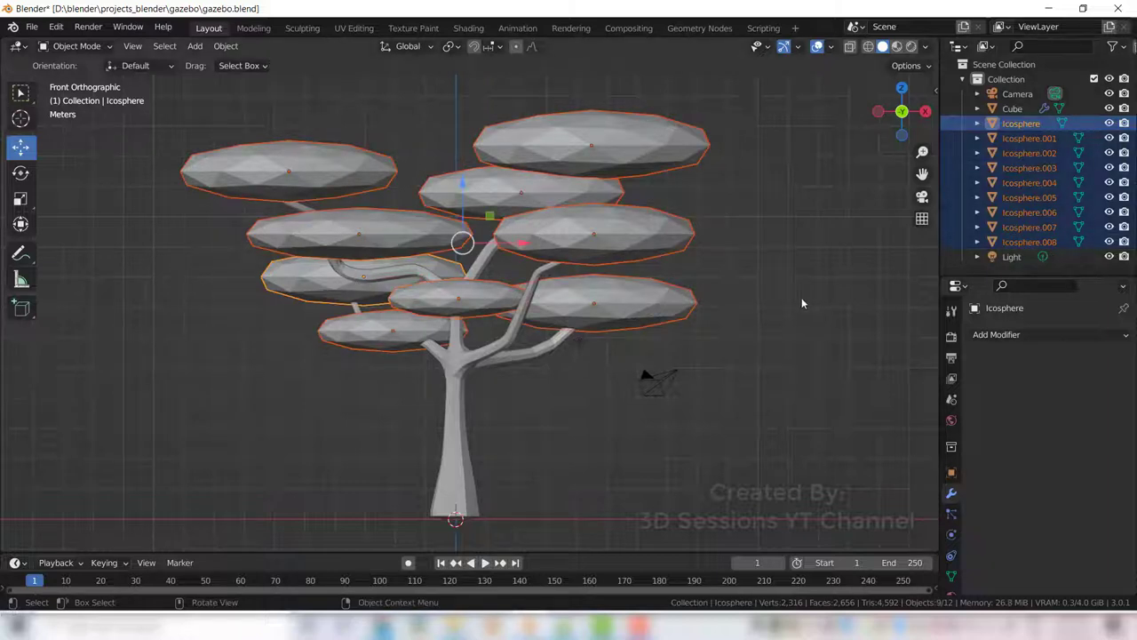
{"action": "key", "text": "ctrl+j"}
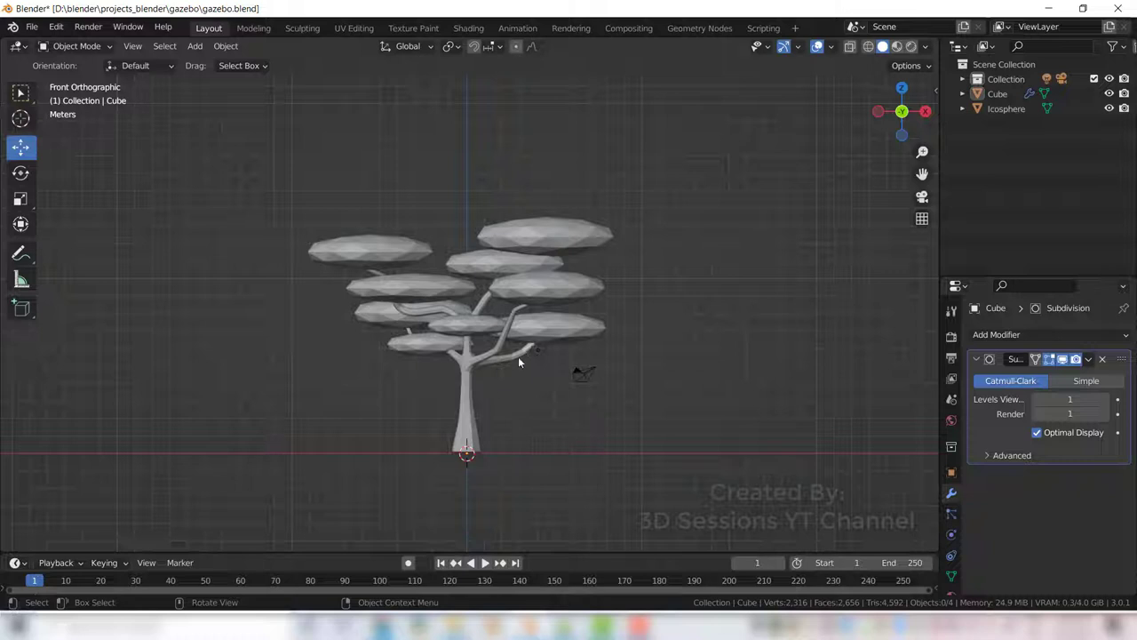
Step: Hide the joined foliage object and apply the Subdivision modifier on the trunk
{"action": "left_click", "coordinate": [551, 291]}
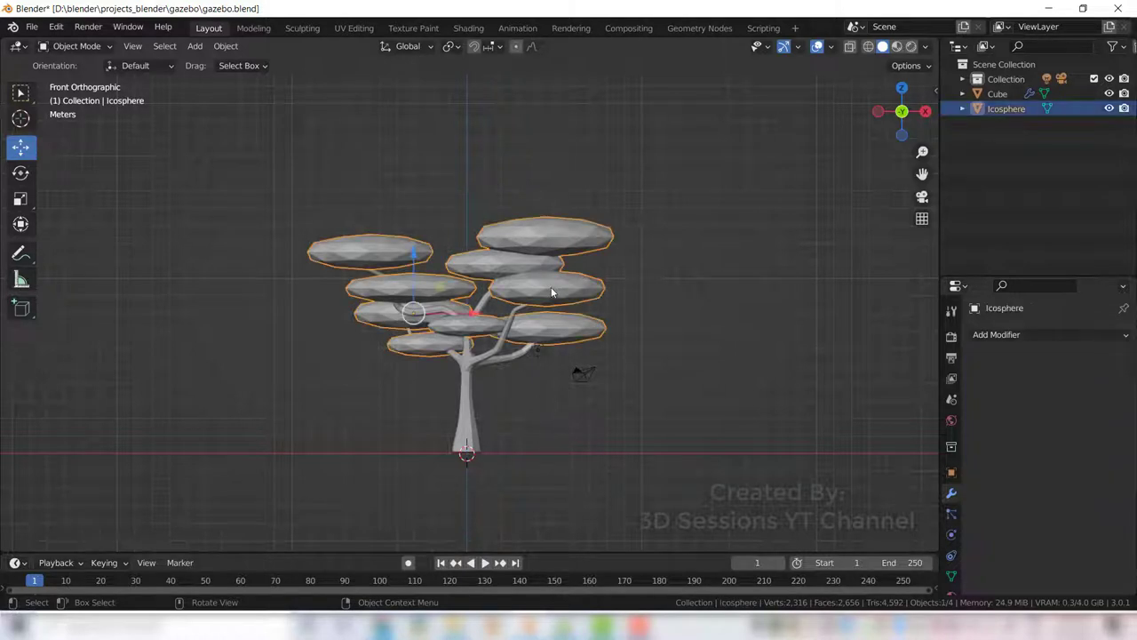
{"action": "left_click", "coordinate": [1109, 110]}
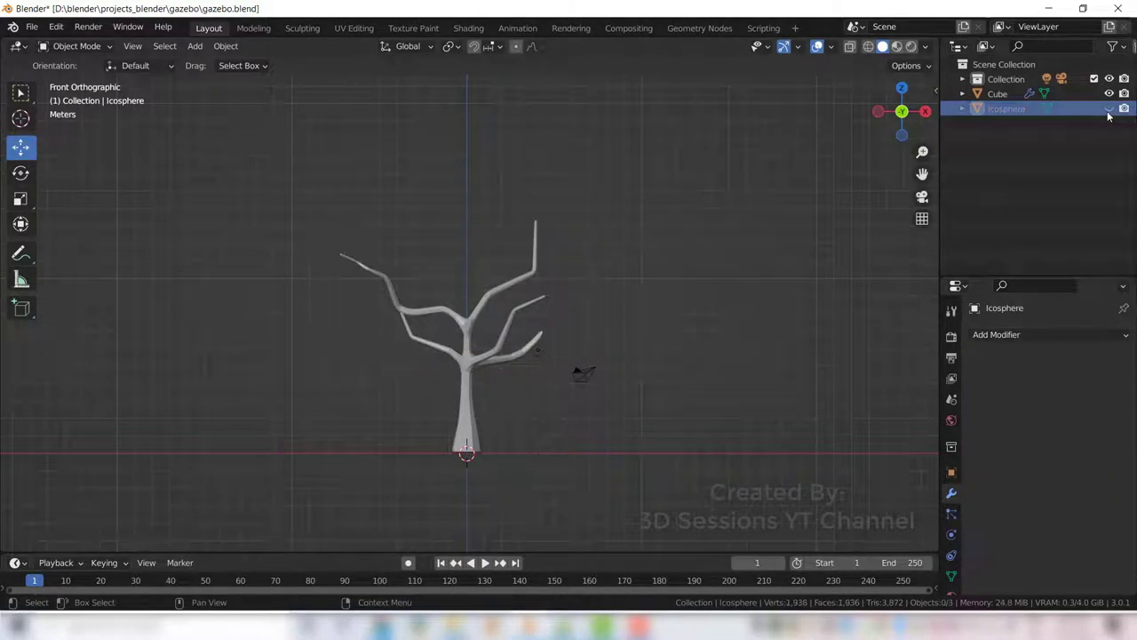
{"action": "left_click", "coordinate": [472, 392]}
{"action": "left_click", "coordinate": [1089, 360]}
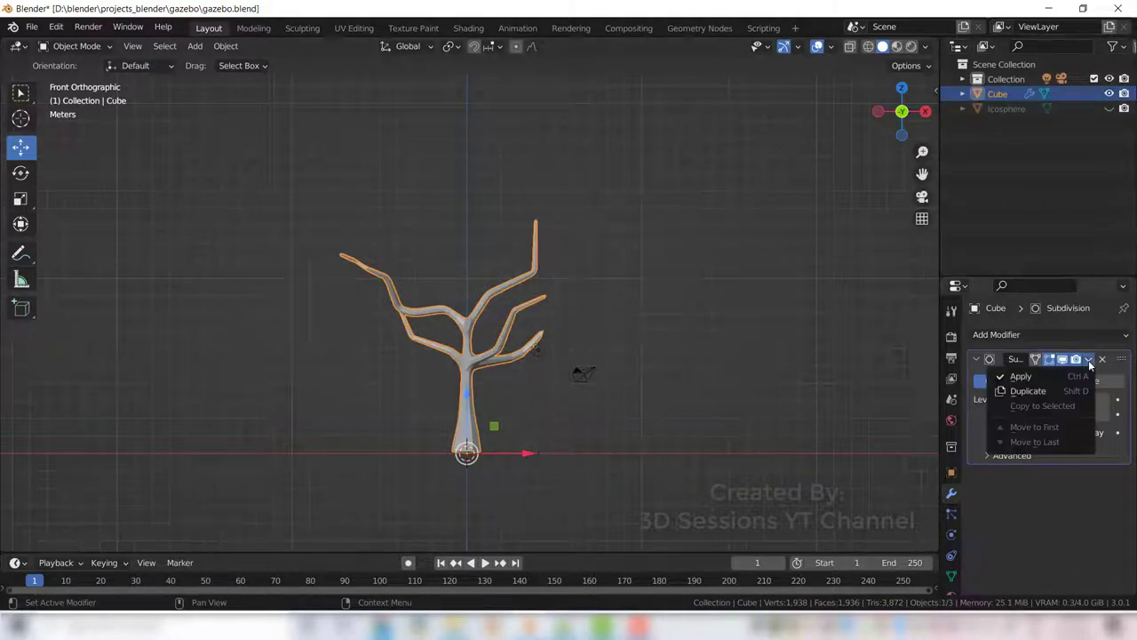
{"action": "left_click", "coordinate": [1021, 377]}
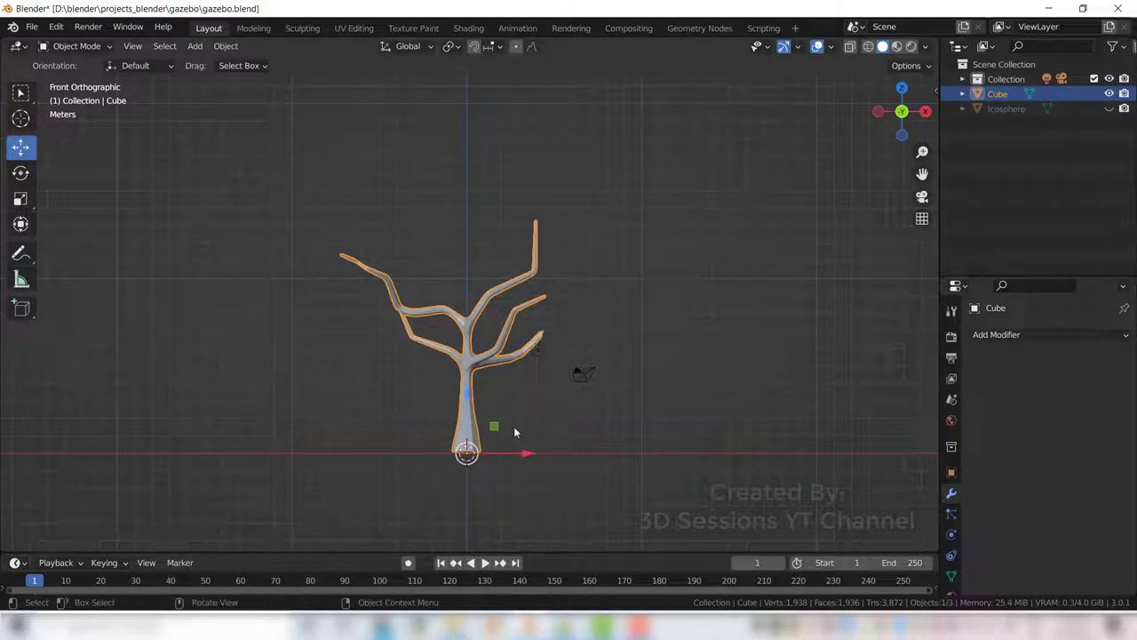
Step: In Edit Mode, select a vertical strip of faces from mid-trunk down to the base and extrude it outward about 0.66 m
{"action": "key", "text": "Tab"}
{"action": "scroll", "coordinate": [494, 437], "scroll_direction": "up", "scroll_amount": 5}
{"action": "middle_click_drag", "start_coordinate": [512, 508], "coordinate": [463, 459], "text": "shift"}
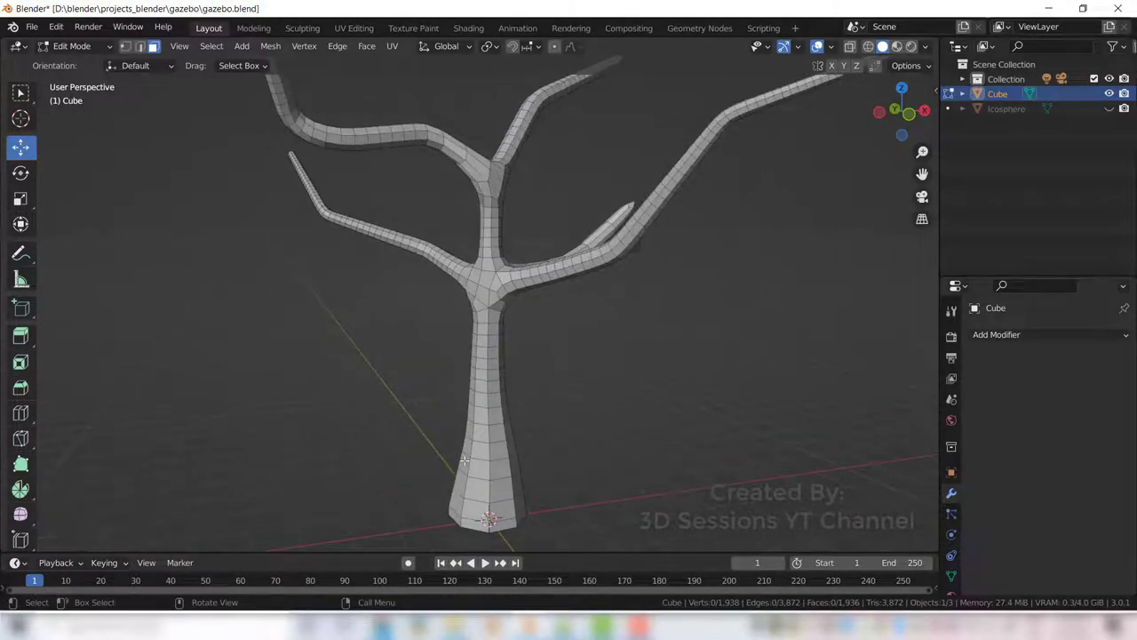
{"action": "key", "text": "3"}
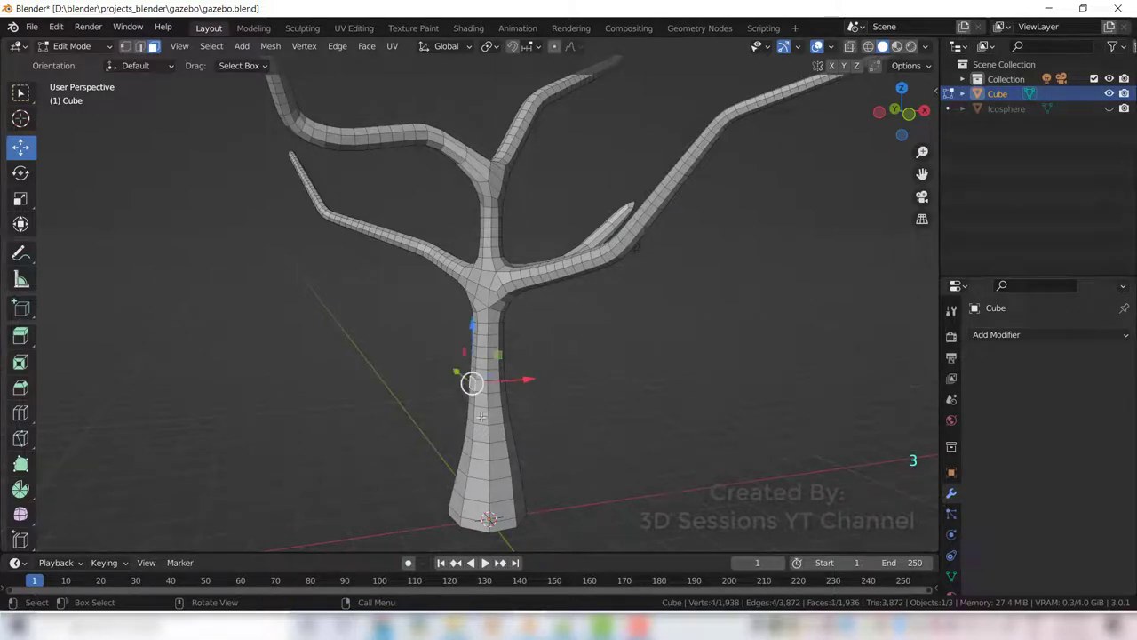
{"action": "middle_click_drag", "start_coordinate": [478, 494], "coordinate": [483, 489]}
{"action": "middle_click_drag", "start_coordinate": [444, 531], "coordinate": [473, 479], "text": "shift"}
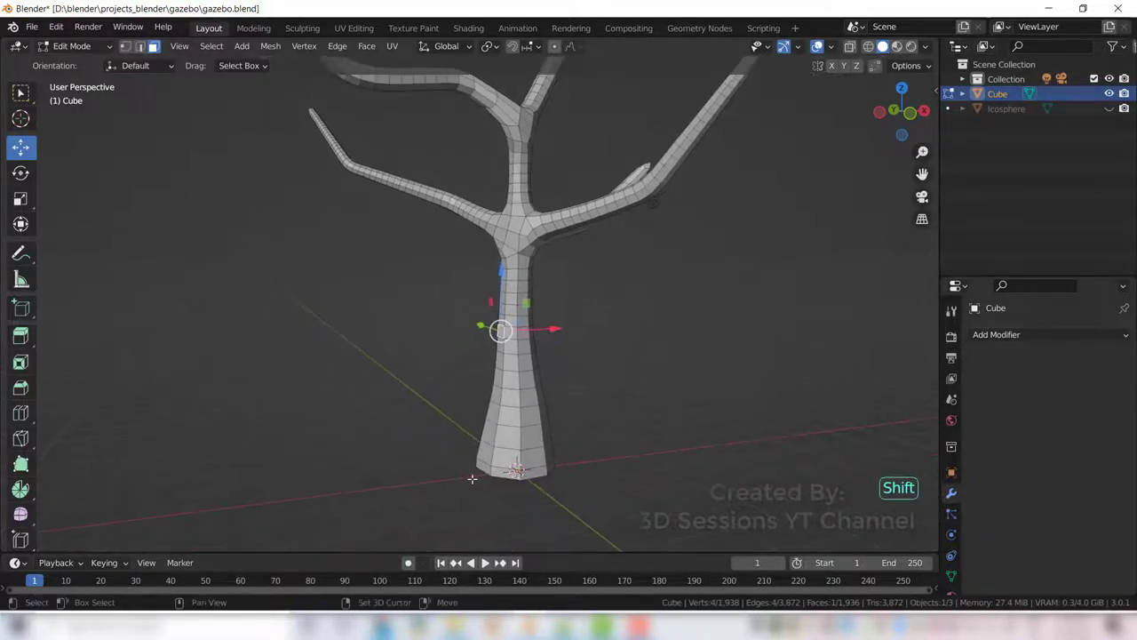
{"action": "left_click", "coordinate": [480, 468], "text": "ctrl+shift"}
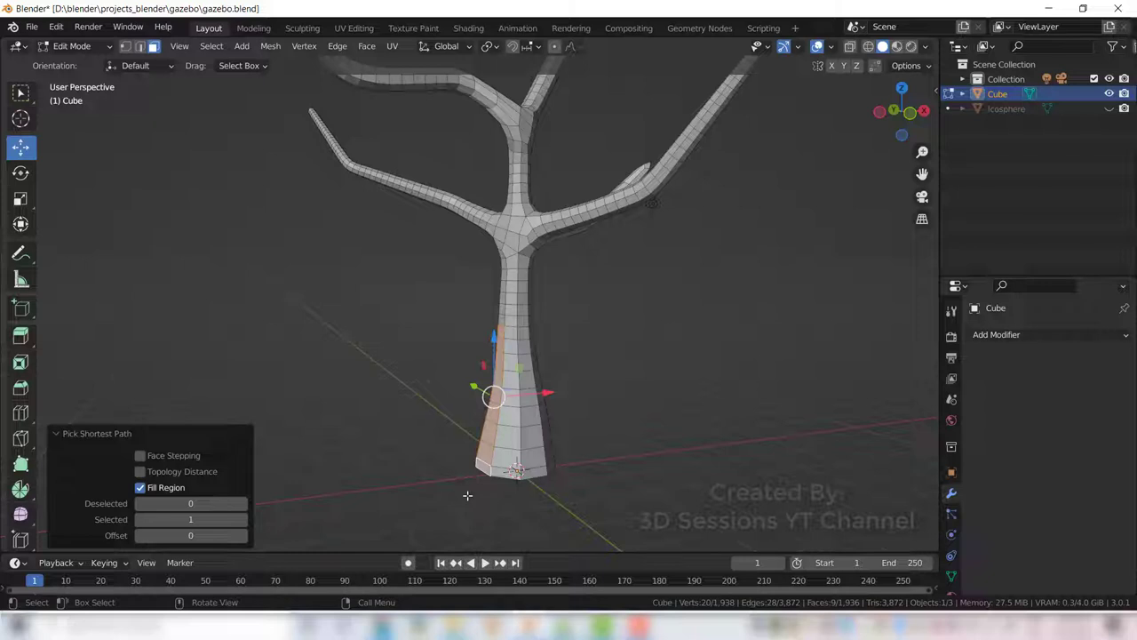
{"action": "key", "text": "e"}
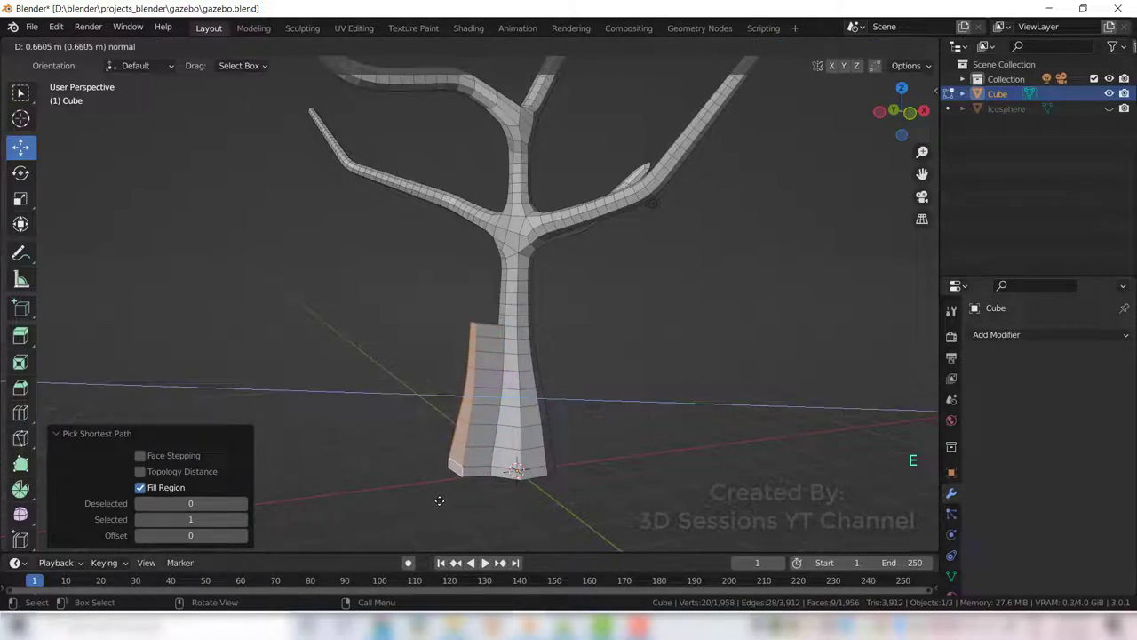
{"action": "left_click", "coordinate": [439, 500]}
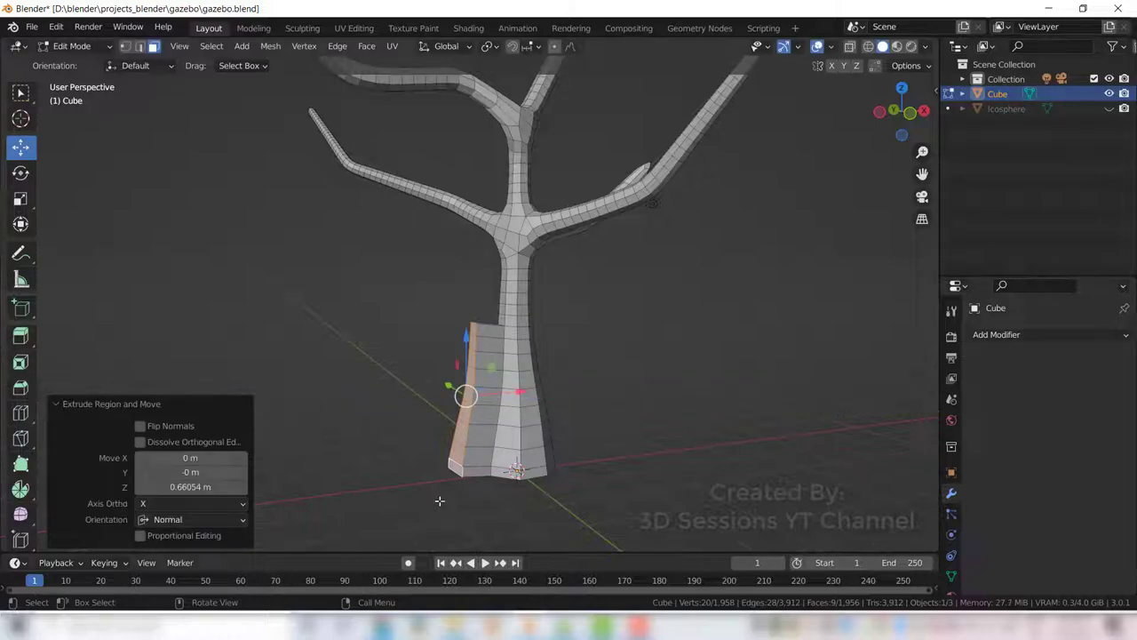
Step: Select the horizontal edges along the extruded root's outer side and move them toward the trunk with Random-falloff proportional editing
{"action": "key", "text": "2"}
{"action": "left_click", "coordinate": [437, 509]}
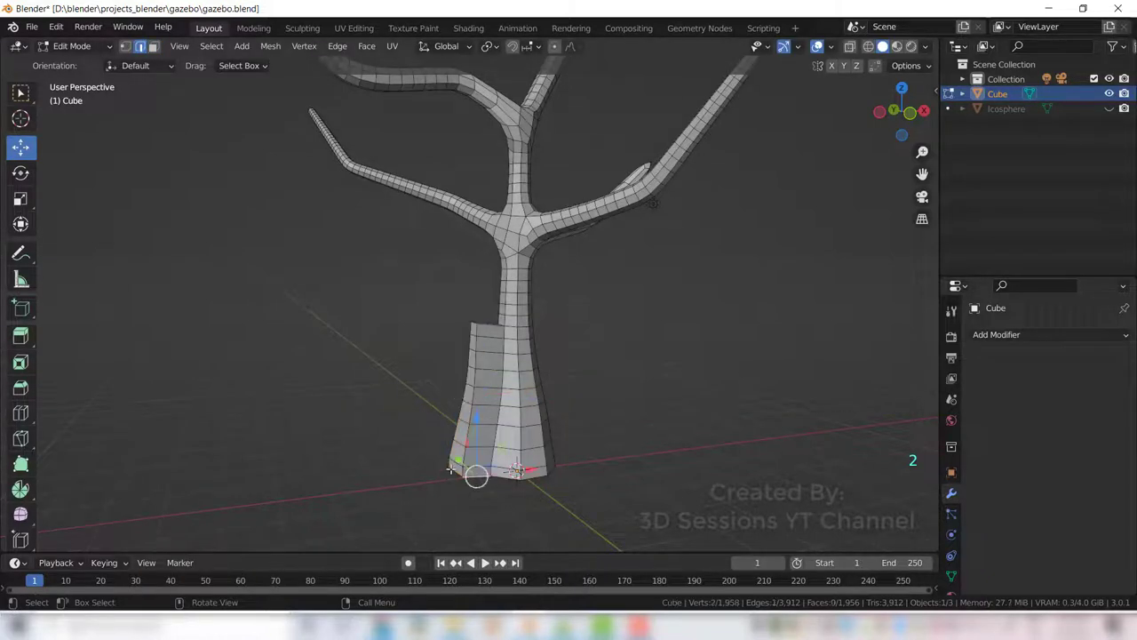
{"action": "right_click", "coordinate": [454, 462], "text": "shift"}
{"action": "right_click_drag", "start_coordinate": [462, 447], "coordinate": [468, 350], "text": "shift"}
{"action": "left_click", "coordinate": [470, 348], "text": "shift"}
{"action": "left_click", "coordinate": [472, 336], "text": "shift"}
{"action": "left_click", "coordinate": [475, 325], "text": "shift"}
{"action": "scroll", "coordinate": [477, 474], "scroll_direction": "up", "scroll_amount": 3}
{"action": "middle_click_drag", "start_coordinate": [550, 495], "coordinate": [538, 460], "text": "shift"}
{"action": "scroll", "coordinate": [537, 460], "scroll_direction": "down", "scroll_amount": 3}
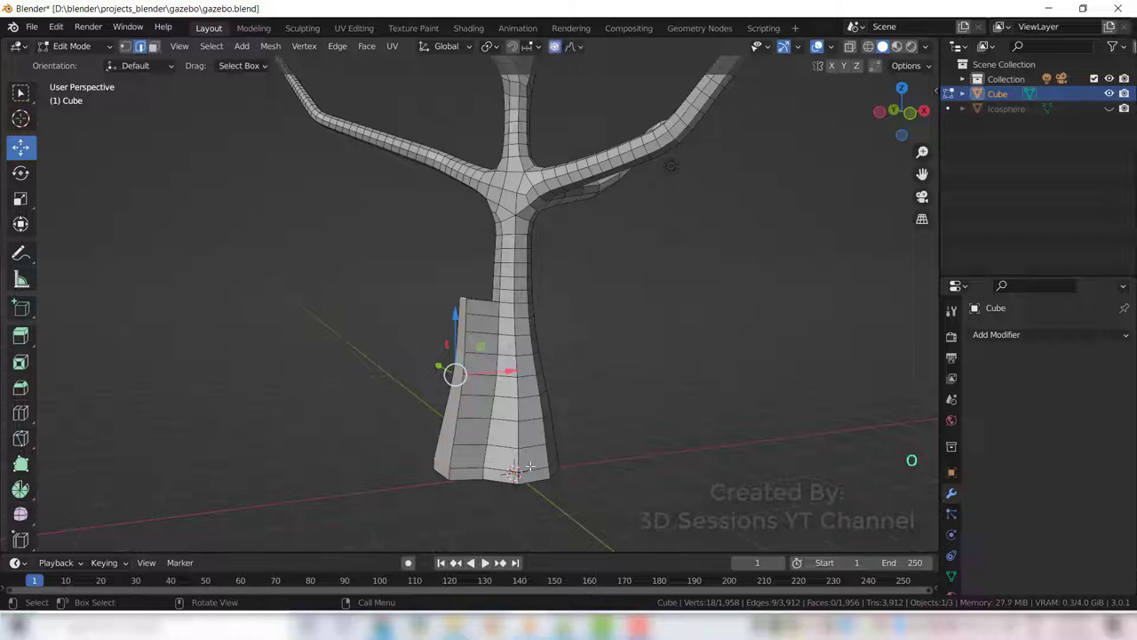
{"action": "key", "text": "g"}
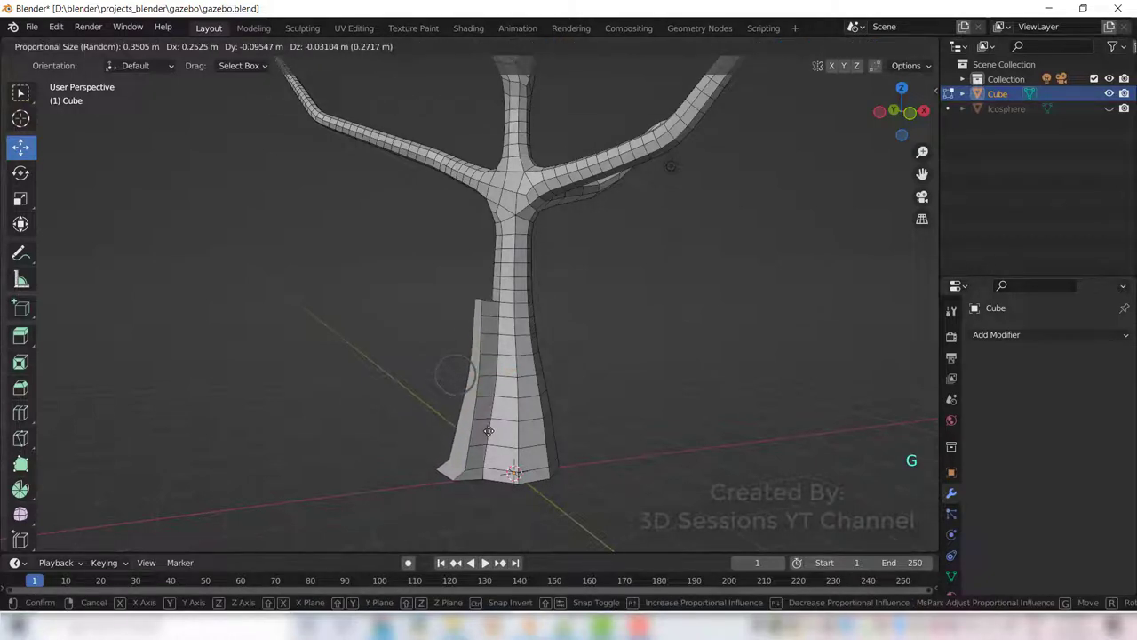
{"action": "left_click", "coordinate": [488, 431]}
Step: Taper the root by repeatedly dropping the lowest edges from the selection and moving the remaining ones closer to the trunk
{"action": "left_click", "coordinate": [453, 463], "text": "shift"}
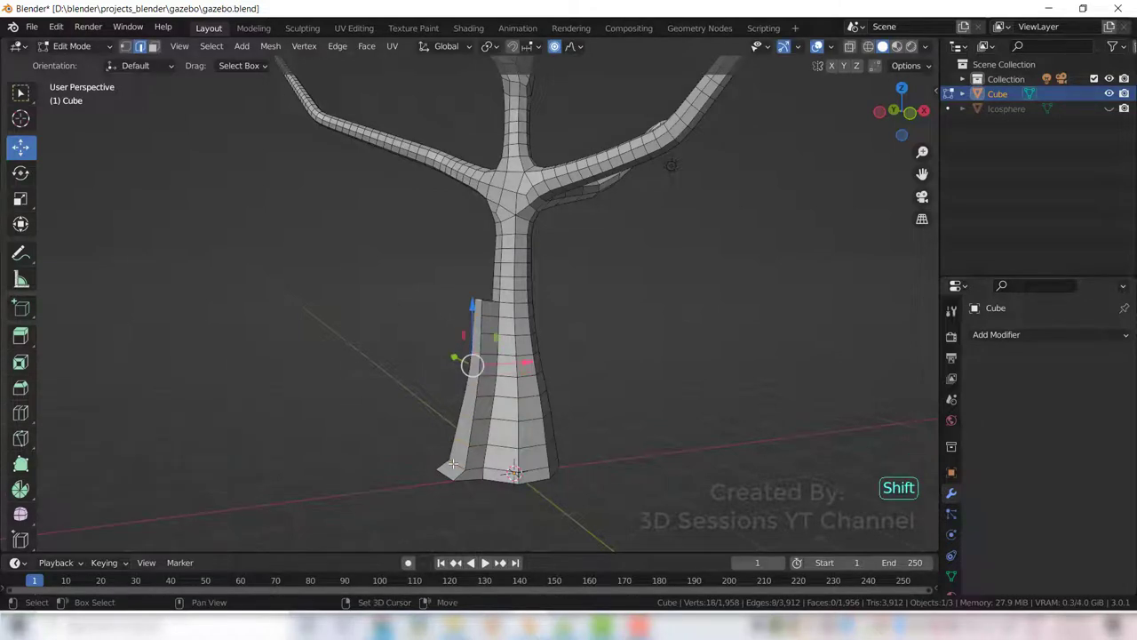
{"action": "key", "text": "g"}
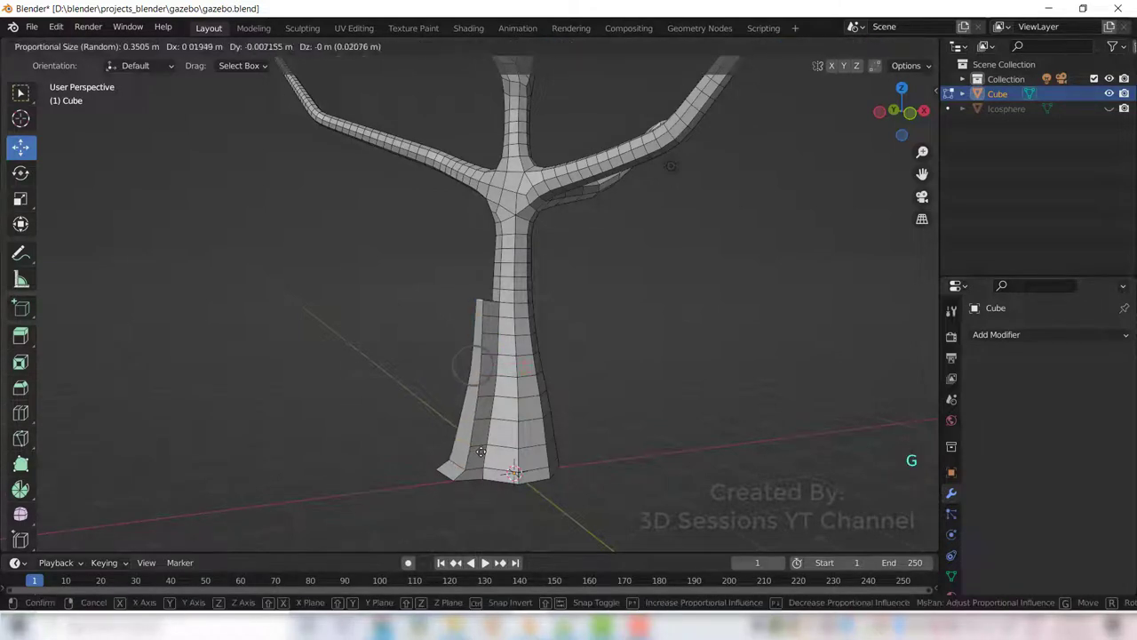
{"action": "left_click", "coordinate": [482, 452]}
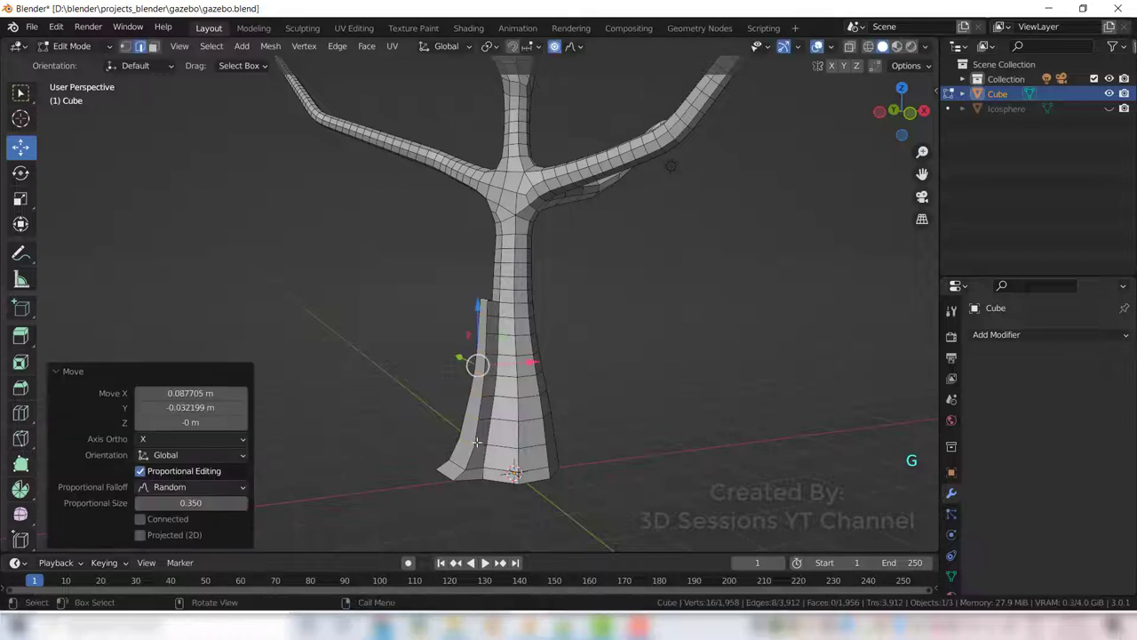
{"action": "left_click", "coordinate": [474, 441], "text": "shift"}
{"action": "key", "text": "g"}
{"action": "left_click", "coordinate": [482, 353]}
{"action": "left_click", "coordinate": [484, 342], "text": "shift"}
{"action": "key", "text": "g"}
{"action": "left_click", "coordinate": [483, 337]}
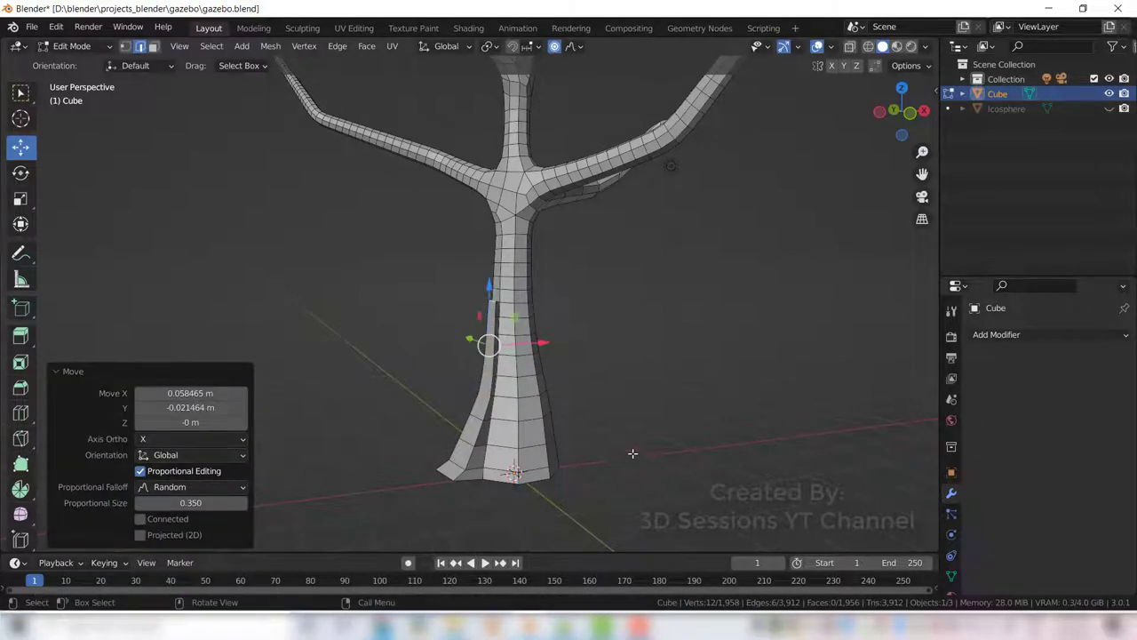
Step: Lower the root's uppermost edge to blend it into the trunk and leave Edit Mode
{"action": "left_click", "coordinate": [599, 318]}
{"action": "scroll", "coordinate": [498, 326], "scroll_direction": "up", "scroll_amount": 3}
{"action": "left_click_drag", "start_coordinate": [506, 238], "coordinate": [506, 275]}
{"action": "left_click", "coordinate": [510, 322]}
{"action": "key", "text": "Tab"}
{"action": "scroll", "coordinate": [437, 480], "scroll_direction": "down", "scroll_amount": 4}
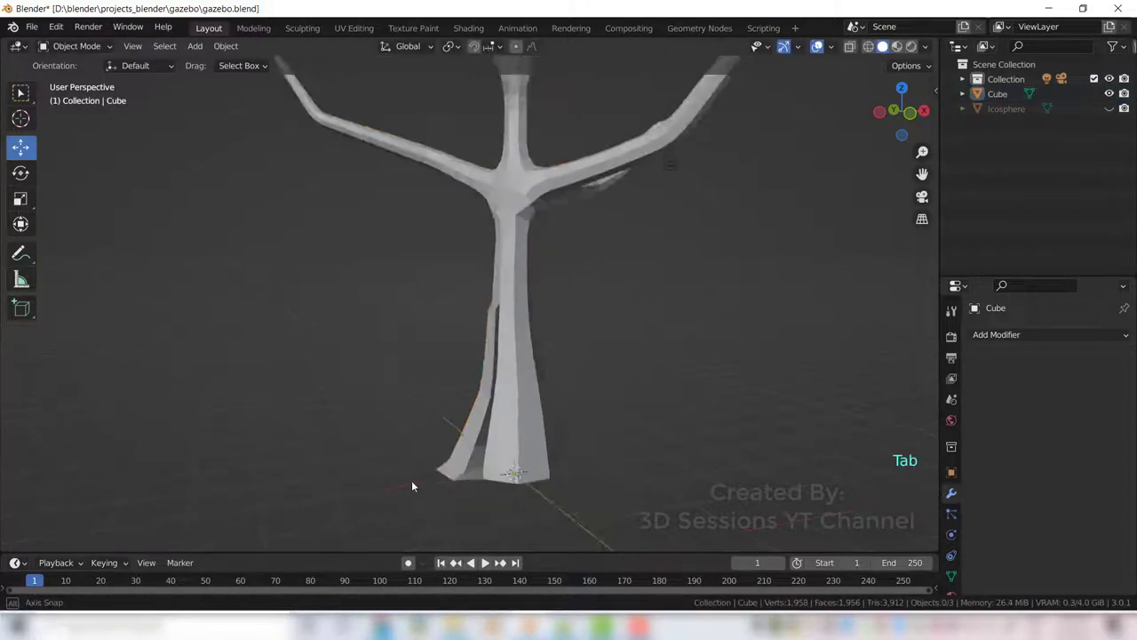
Step: In Edit Mode, select the face at the root's lower end and lower it about 0.12 m along Z
{"action": "middle_click_drag", "start_coordinate": [437, 480], "coordinate": [519, 500]}
{"action": "key", "text": "Tab"}
{"action": "key", "text": "3"}
{"action": "middle_click_drag", "start_coordinate": [459, 525], "coordinate": [568, 508]}
{"action": "left_click", "coordinate": [456, 433]}
{"action": "key", "text": "grave"}
{"action": "left_click", "coordinate": [323, 395]}
{"action": "left_click_drag", "start_coordinate": [446, 418], "coordinate": [446, 429]}
Step: Rotate the root's end face about -9° around the global Y axis with proportional editing and leave Edit Mode
{"action": "key", "text": "o"}
{"action": "key", "text": "r"}
{"action": "key", "text": "x"}
{"action": "right_click", "coordinate": [488, 519]}
{"action": "key", "text": "r"}
{"action": "key", "text": "y"}
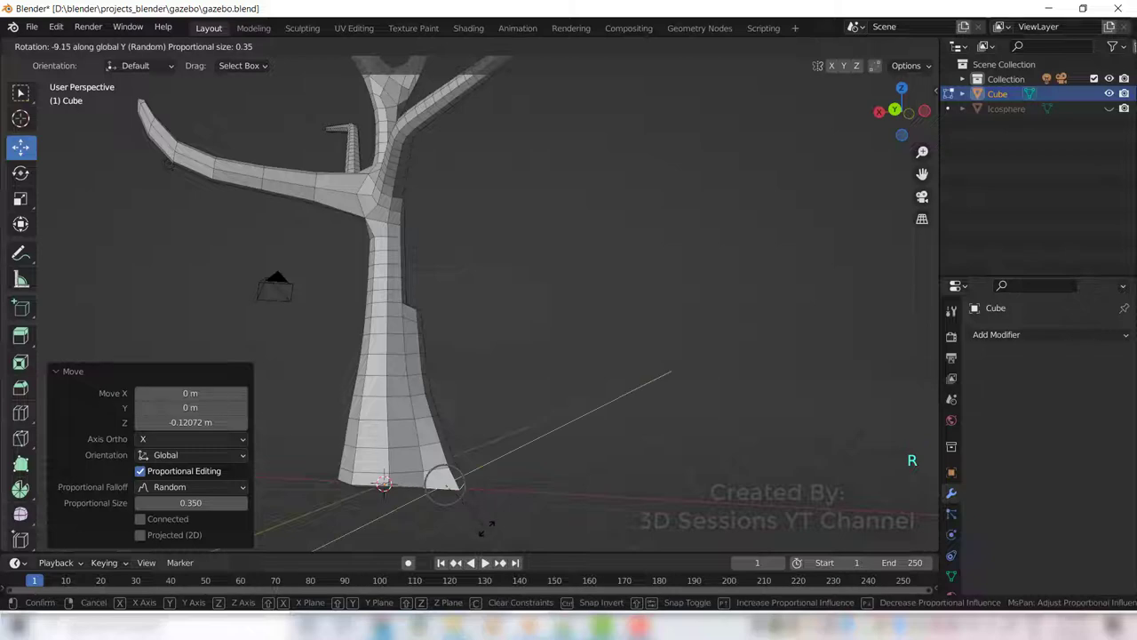
{"action": "left_click", "coordinate": [487, 529]}
{"action": "key", "text": "Tab"}
Step: In Edit Mode, select a run of seven edges along the root and shift them slightly
{"action": "left_click", "coordinate": [473, 529]}
{"action": "middle_click_drag", "start_coordinate": [474, 530], "coordinate": [497, 544]}
{"action": "left_click", "coordinate": [503, 456]}
{"action": "key", "text": "Tab"}
{"action": "scroll", "coordinate": [457, 477], "scroll_direction": "up", "scroll_amount": 3}
{"action": "key", "text": "2"}
{"action": "left_click", "coordinate": [392, 336]}
{"action": "left_click", "coordinate": [396, 349], "text": "shift"}
{"action": "left_click", "coordinate": [399, 366], "text": "shift"}
{"action": "left_click", "coordinate": [403, 383], "text": "shift"}
{"action": "left_click", "coordinate": [407, 402], "text": "shift"}
{"action": "left_click", "coordinate": [414, 421], "text": "shift"}
{"action": "left_click", "coordinate": [421, 443], "text": "shift"}
{"action": "left_click_drag", "start_coordinate": [368, 422], "coordinate": [361, 431]}
Step: Reposition single edges at the root's tip and near its upper end, and turn off proportional editing
{"action": "left_click", "coordinate": [434, 476]}
{"action": "left_click_drag", "start_coordinate": [412, 497], "coordinate": [404, 508]}
{"action": "left_click", "coordinate": [452, 490]}
{"action": "left_click", "coordinate": [390, 341]}
{"action": "left_click_drag", "start_coordinate": [387, 288], "coordinate": [390, 311]}
{"action": "left_click", "coordinate": [396, 354]}
{"action": "scroll", "coordinate": [398, 384], "scroll_direction": "up", "scroll_amount": 3}
{"action": "left_click", "coordinate": [300, 408]}
{"action": "left_click_drag", "start_coordinate": [292, 362], "coordinate": [299, 414]}
{"action": "key", "text": "o"}
Step: Raise an edge on the root's upper part along Z and check the shape in Object Mode
{"action": "key", "text": "Tab"}
{"action": "left_click", "coordinate": [469, 457]}
{"action": "scroll", "coordinate": [470, 457], "scroll_direction": "down", "scroll_amount": 4}
{"action": "middle_click_drag", "start_coordinate": [469, 458], "coordinate": [259, 443]}
{"action": "left_click", "coordinate": [454, 415]}
{"action": "key", "text": "Tab"}
{"action": "left_click", "coordinate": [463, 374]}
{"action": "left_click_drag", "start_coordinate": [463, 375], "coordinate": [463, 348]}
{"action": "left_click", "coordinate": [466, 353]}
{"action": "key", "text": "Tab"}
{"action": "scroll", "coordinate": [480, 493], "scroll_direction": "down", "scroll_amount": 4}
{"action": "scroll", "coordinate": [434, 434], "scroll_direction": "up", "scroll_amount": 4}
Step: Adjust two edges on the root's lower part to smooth its curve and leave Edit Mode
{"action": "key", "text": "Tab"}
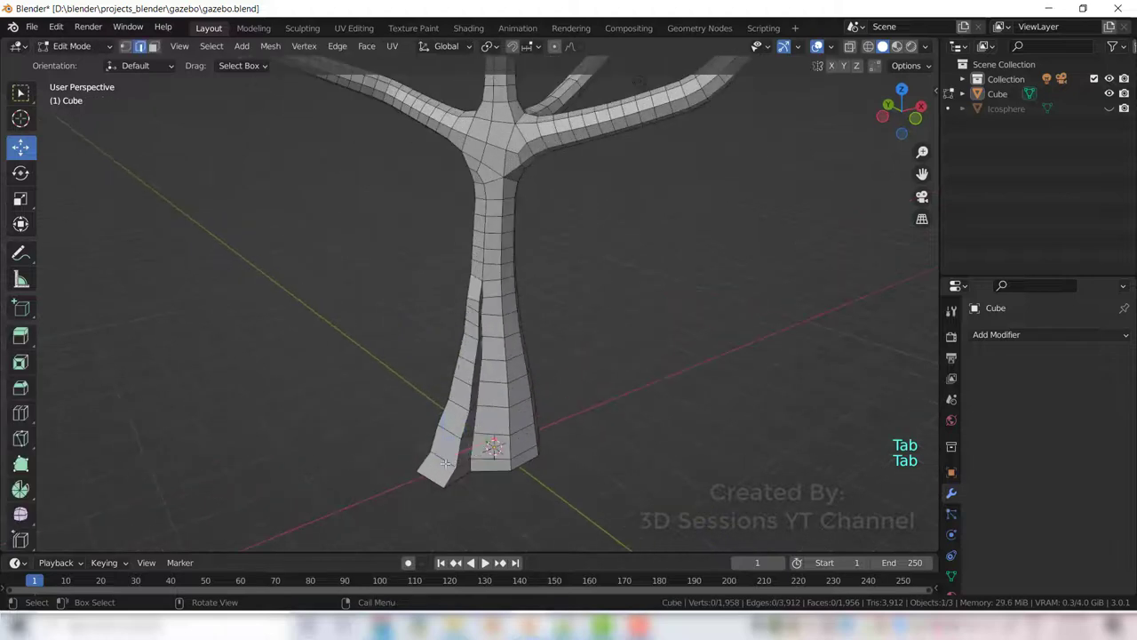
{"action": "key", "text": "g"}
{"action": "left_click_drag", "start_coordinate": [442, 454], "coordinate": [440, 456]}
{"action": "left_click", "coordinate": [459, 402]}
{"action": "left_click_drag", "start_coordinate": [457, 398], "coordinate": [451, 400]}
{"action": "key", "text": "Tab"}
{"action": "left_click", "coordinate": [661, 423]}
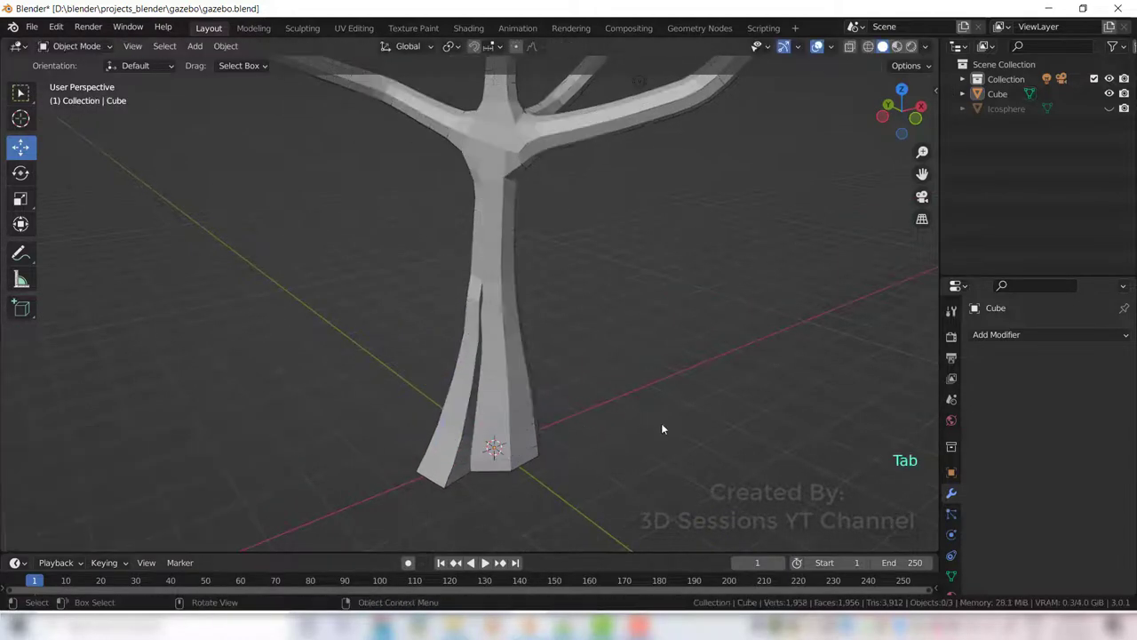
Step: In Edit Mode, select all faces on the underside of the trunk and root
{"action": "scroll", "coordinate": [391, 458], "scroll_direction": "down", "scroll_amount": 2}
{"action": "middle_click_drag", "start_coordinate": [382, 457], "coordinate": [560, 450]}
{"action": "key", "text": "grave"}
{"action": "left_click", "coordinate": [331, 449]}
{"action": "key", "text": "Tab"}
{"action": "key", "text": "3"}
{"action": "left_click", "coordinate": [558, 451]}
{"action": "scroll", "coordinate": [558, 462], "scroll_direction": "up", "scroll_amount": 2}
{"action": "middle_click_drag", "start_coordinate": [555, 515], "coordinate": [547, 400]}
{"action": "left_click", "coordinate": [547, 492], "text": "shift"}
{"action": "left_click", "coordinate": [525, 509], "text": "shift"}
{"action": "left_click", "coordinate": [557, 529], "text": "shift"}
{"action": "left_click", "coordinate": [526, 471], "text": "shift"}
{"action": "left_click", "coordinate": [526, 471], "text": "alt+shift"}
{"action": "left_click", "coordinate": [598, 472], "text": "alt+shift"}
Step: Lower the underside faces about 0.07 m, flatten them by scaling to 0 on Z, and leave Edit Mode
{"action": "key", "text": "grave"}
{"action": "left_click", "coordinate": [468, 281]}
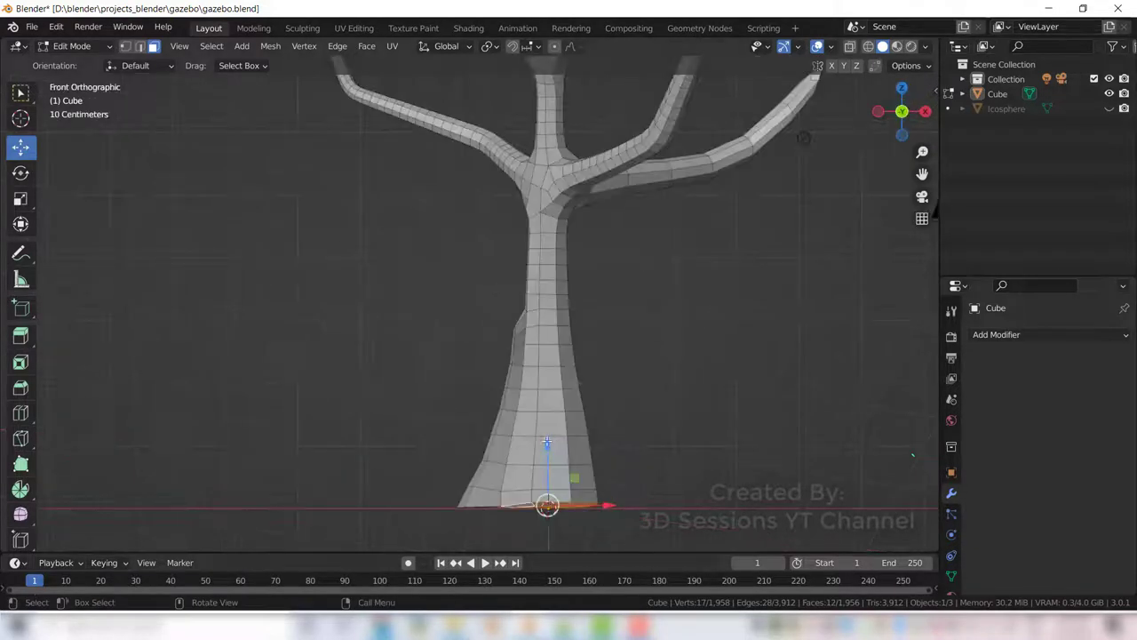
{"action": "left_click_drag", "start_coordinate": [547, 442], "coordinate": [549, 453]}
{"action": "right_click", "coordinate": [600, 553]}
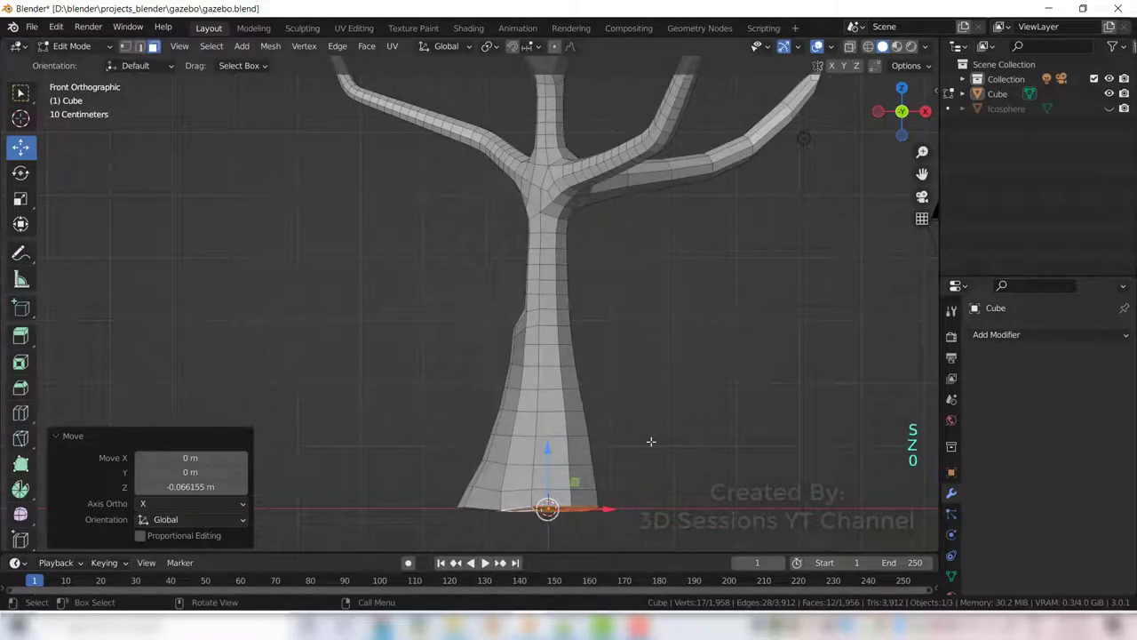
{"action": "type", "text": "sz0"}
{"action": "key", "text": "Return"}
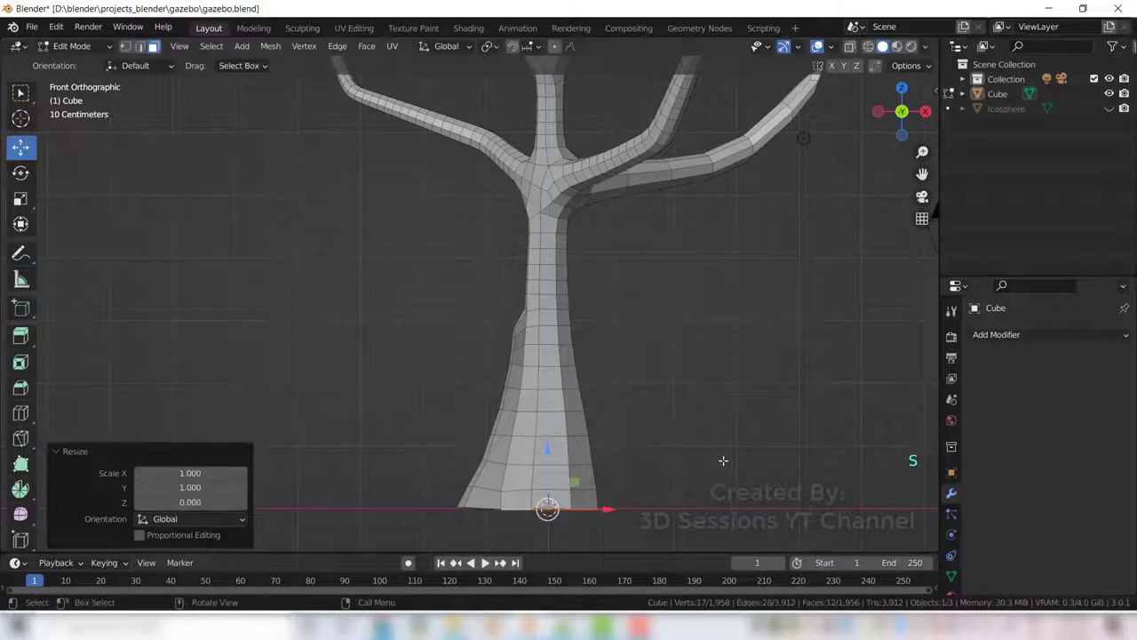
{"action": "key", "text": "Tab"}
Step: In Edit Mode, select a strip of four faces at the trunk base beside the first root and extrude it about 0.73 m
{"action": "middle_click_drag", "start_coordinate": [324, 458], "coordinate": [432, 488]}
{"action": "key", "text": "KP_1"}
{"action": "scroll", "coordinate": [449, 494], "scroll_direction": "down", "scroll_amount": 5}
{"action": "scroll", "coordinate": [578, 454], "scroll_direction": "down", "scroll_amount": 3}
{"action": "middle_click_drag", "start_coordinate": [579, 454], "coordinate": [484, 417]}
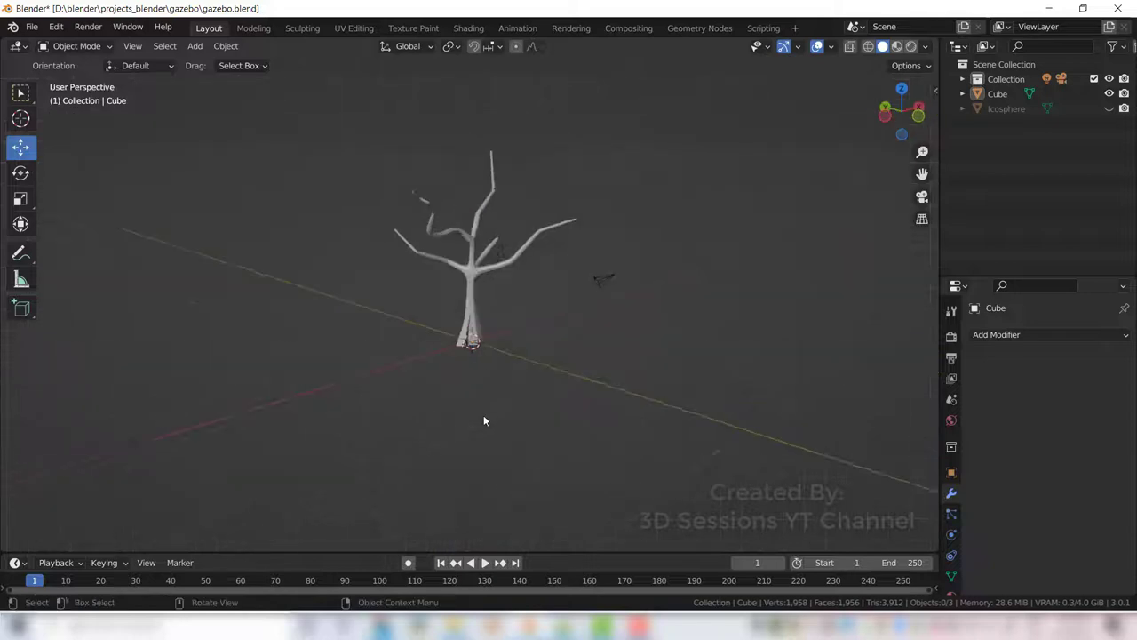
{"action": "scroll", "coordinate": [511, 462], "scroll_direction": "up", "scroll_amount": 4}
{"action": "left_click", "coordinate": [503, 397]}
{"action": "key", "text": "Tab"}
{"action": "scroll", "coordinate": [520, 403], "scroll_direction": "up", "scroll_amount": 4}
{"action": "key", "text": "3"}
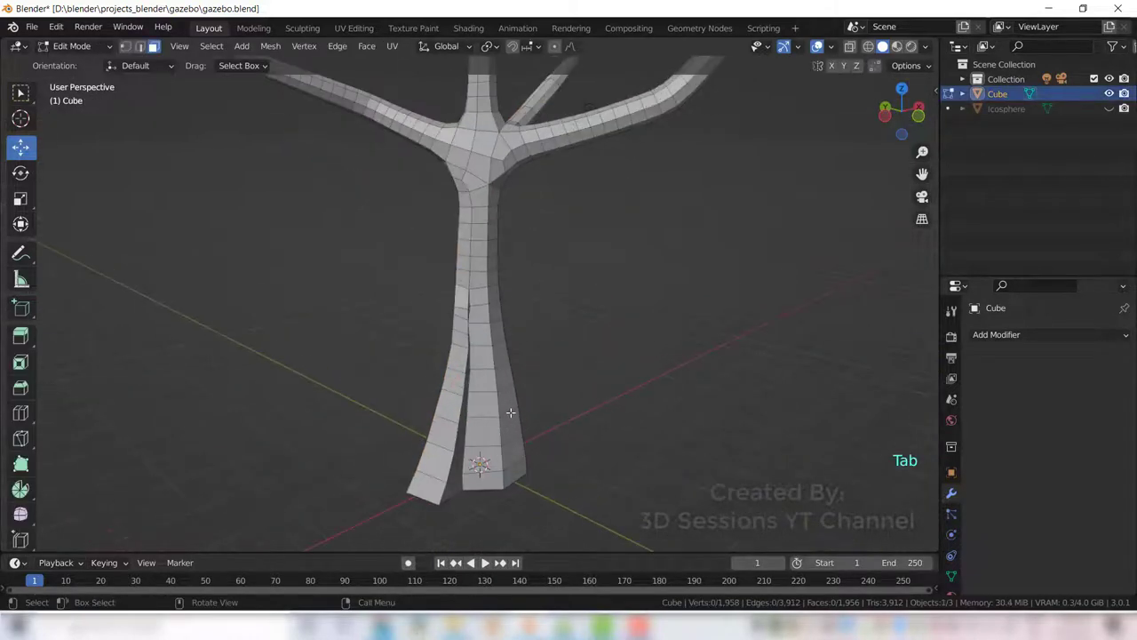
{"action": "left_click", "coordinate": [508, 404]}
{"action": "left_click", "coordinate": [511, 428], "text": "shift"}
{"action": "left_click", "coordinate": [516, 455], "text": "shift"}
{"action": "key", "text": "e"}
{"action": "left_click", "coordinate": [574, 534]}
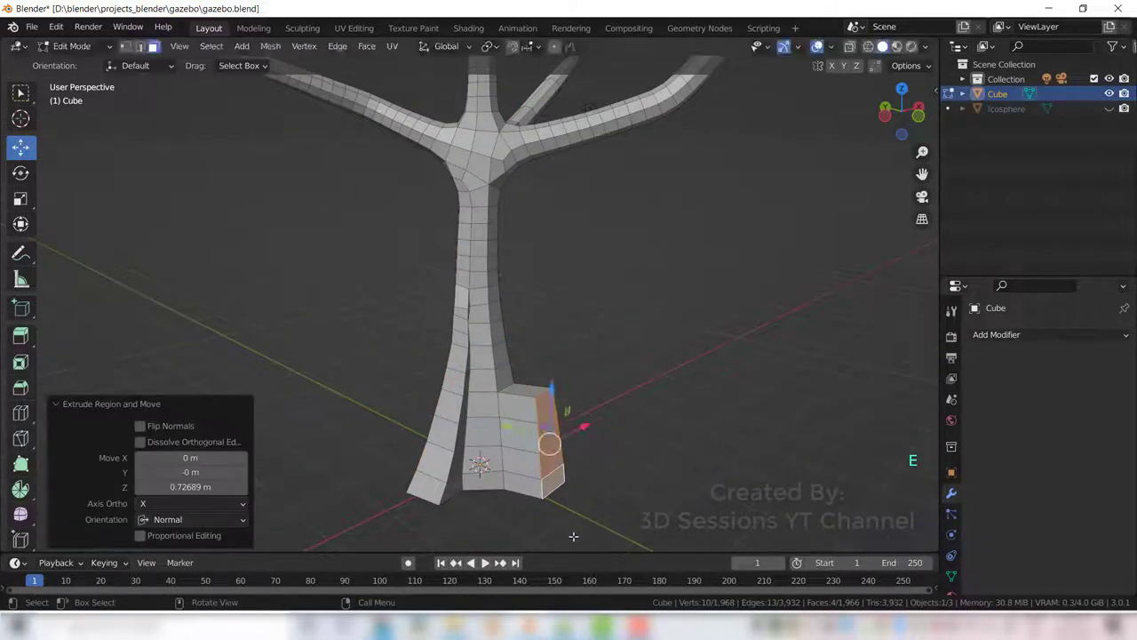
Step: Scale down the new root's outer faces and lower them toward the ground
{"action": "key", "text": "s"}
{"action": "left_click", "coordinate": [568, 389]}
{"action": "left_click_drag", "start_coordinate": [552, 390], "coordinate": [550, 407]}
{"action": "middle_click_drag", "start_coordinate": [542, 513], "coordinate": [655, 474]}
{"action": "middle_click_drag", "start_coordinate": [490, 507], "coordinate": [508, 370], "text": "shift"}
{"action": "left_click_drag", "start_coordinate": [513, 313], "coordinate": [513, 322]}
{"action": "left_click", "coordinate": [524, 454]}
Step: Select the new root's upper outer edge and lower it so the top slopes down from the trunk
{"action": "middle_click_drag", "start_coordinate": [587, 455], "coordinate": [455, 480]}
{"action": "left_click", "coordinate": [578, 344]}
{"action": "key", "text": "2"}
{"action": "left_click", "coordinate": [579, 330]}
{"action": "middle_click_drag", "start_coordinate": [582, 347], "coordinate": [702, 384]}
{"action": "left_click_drag", "start_coordinate": [527, 274], "coordinate": [524, 320]}
Step: Select an edge on the new root's upper slope and shift it inward and down
{"action": "left_click", "coordinate": [533, 292]}
{"action": "left_click", "coordinate": [531, 305]}
{"action": "left_click", "coordinate": [531, 324]}
{"action": "scroll", "coordinate": [525, 316], "scroll_direction": "up", "scroll_amount": 3}
{"action": "left_click", "coordinate": [538, 256]}
{"action": "left_click_drag", "start_coordinate": [542, 256], "coordinate": [520, 272]}
{"action": "left_click", "coordinate": [541, 284]}
Step: Select an edge on the new root's upper slope and shift it slightly outward and down
{"action": "left_click", "coordinate": [587, 354]}
{"action": "left_click_drag", "start_coordinate": [577, 344], "coordinate": [594, 350]}
{"action": "key", "text": "grave"}
{"action": "left_click", "coordinate": [382, 406]}
{"action": "middle_click_drag", "start_coordinate": [622, 416], "coordinate": [572, 432]}
Step: Shift two neighbouring edges on the new root's lower slope slightly outward and down to even out its taper
{"action": "left_click", "coordinate": [566, 420]}
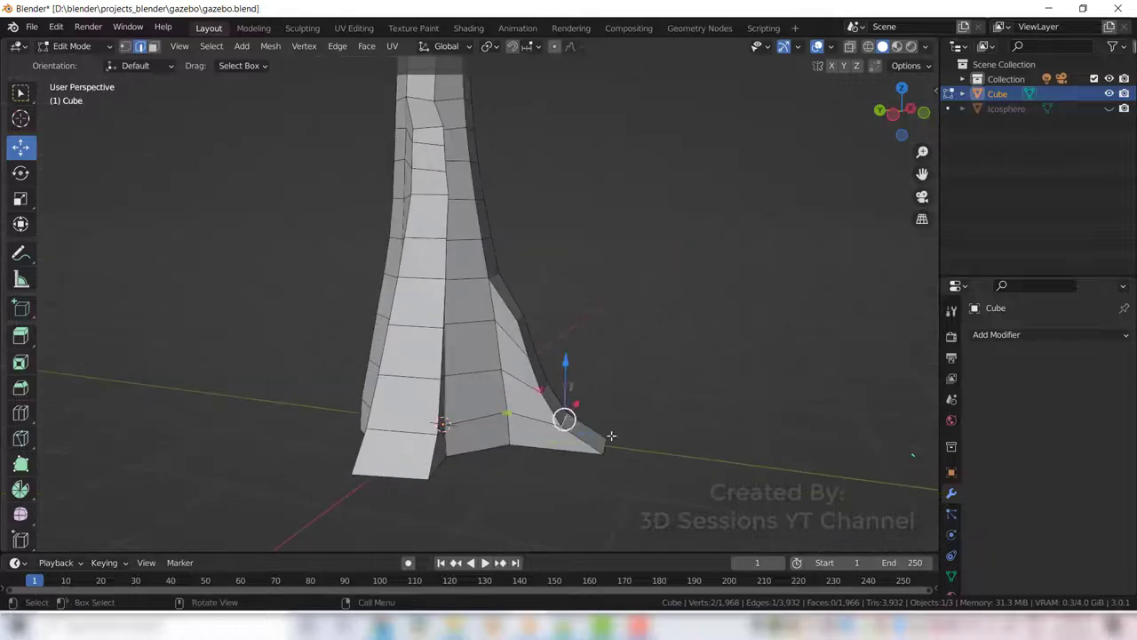
{"action": "left_click_drag", "start_coordinate": [564, 418], "coordinate": [573, 422]}
{"action": "left_click", "coordinate": [547, 388]}
{"action": "left_click_drag", "start_coordinate": [548, 388], "coordinate": [556, 391]}
{"action": "key", "text": "Tab"}
Step: In Edit Mode, nudge the edge where the new root meets the trunk slightly down
{"action": "scroll", "coordinate": [566, 394], "scroll_direction": "down", "scroll_amount": 3}
{"action": "middle_click_drag", "start_coordinate": [622, 418], "coordinate": [582, 328]}
{"action": "key", "text": "Tab"}
{"action": "left_click", "coordinate": [497, 277]}
{"action": "left_click_drag", "start_coordinate": [498, 276], "coordinate": [498, 279]}
Step: Try to shift part of the new root's slope inward from another viewing side
{"action": "key", "text": "Tab"}
{"action": "middle_click_drag", "start_coordinate": [667, 436], "coordinate": [529, 397]}
{"action": "left_click", "coordinate": [530, 398]}
{"action": "key", "text": "Tab"}
{"action": "left_click_drag", "start_coordinate": [521, 354], "coordinate": [511, 350]}
{"action": "key", "text": "ctrl+z"}
Step: Nudge the selected root geometry by a tiny amount, return to Object Mode and deselect the tree
{"action": "middle_click_drag", "start_coordinate": [487, 324], "coordinate": [617, 347]}
{"action": "left_click_drag", "start_coordinate": [614, 326], "coordinate": [614, 325]}
{"action": "key", "text": "Tab"}
{"action": "left_click", "coordinate": [530, 459]}
Step: Show the Icosphere foliage again and save the file with the complete tree visible
{"action": "scroll", "coordinate": [530, 459], "scroll_direction": "down", "scroll_amount": 5}
{"action": "middle_click_drag", "start_coordinate": [530, 460], "coordinate": [777, 429]}
{"action": "left_click", "coordinate": [1109, 109]}
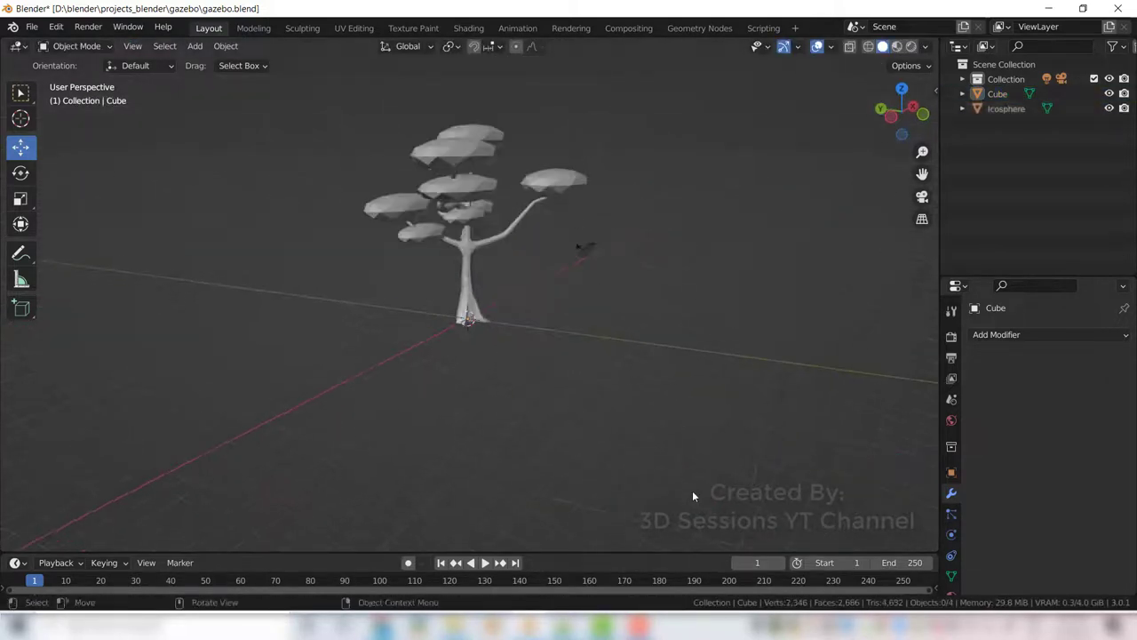
{"action": "key", "text": "ctrl+s"}
{"action": "mouse_move", "coordinate": [521, 469]}
{"action": "middle_mouse_down"}
{"action": "mouse_move", "coordinate": [337, 386]}
{"action": "mouse_move", "coordinate": [536, 475]}
{"action": "middle_mouse_up"}
{"action": "scroll", "coordinate": [610, 391], "scroll_direction": "up", "scroll_amount": 6}
{"action": "key", "text": "shift+c"}
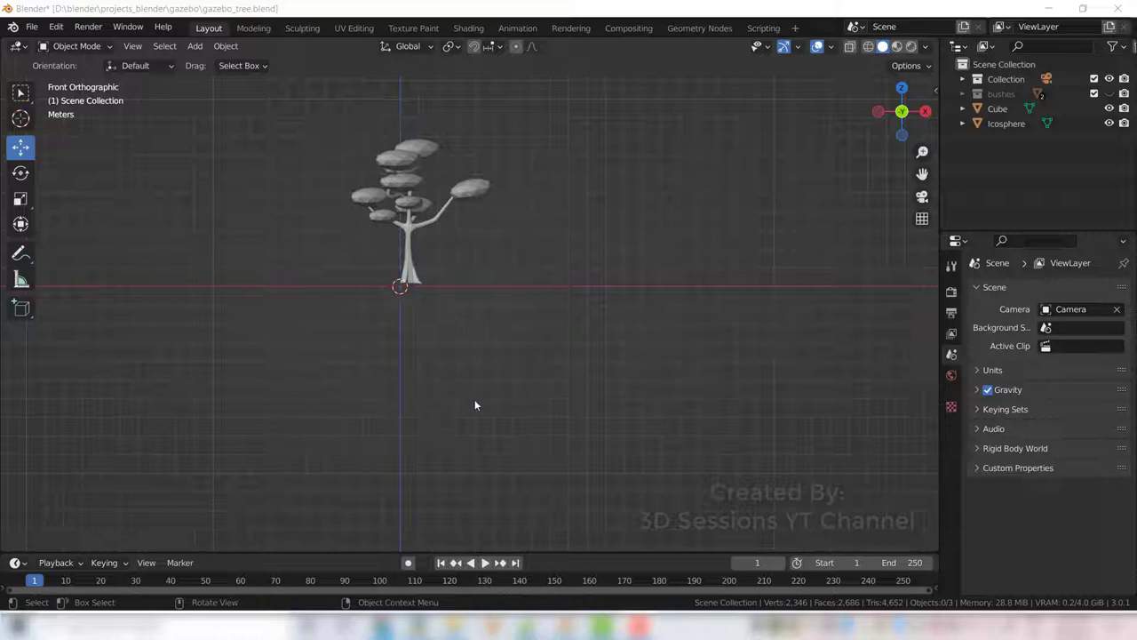
Step: Add a 32-vertex mesh circle at the foot of the tree and scale it up by about 6
{"action": "key", "text": "shift+a"}
{"action": "mouse_move", "coordinate": [534, 310]}
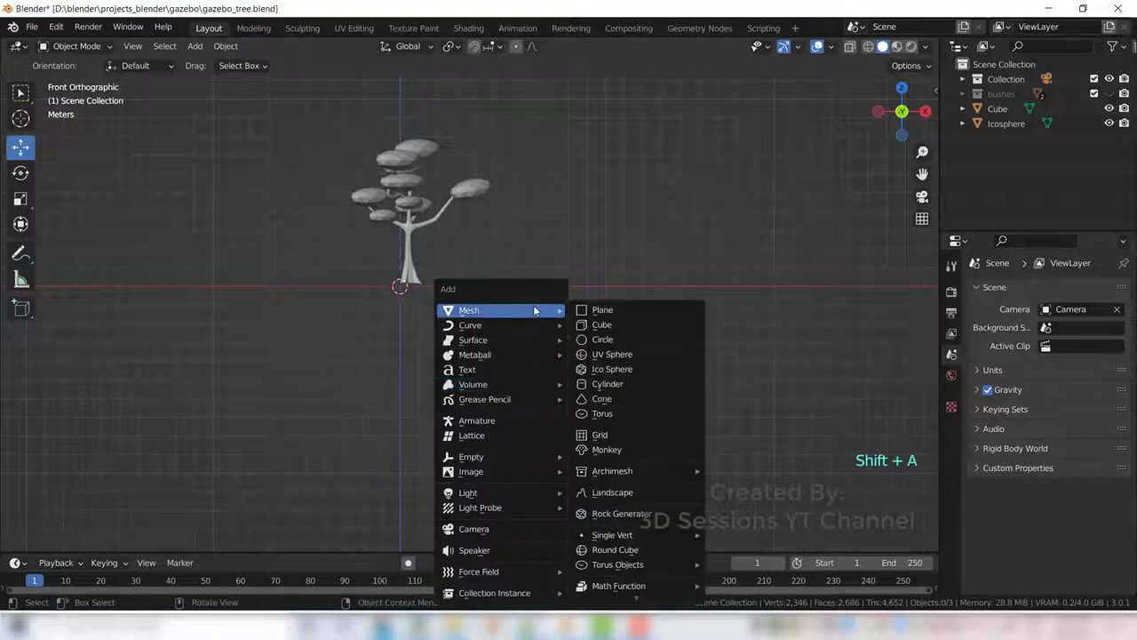
{"action": "left_click", "coordinate": [654, 341]}
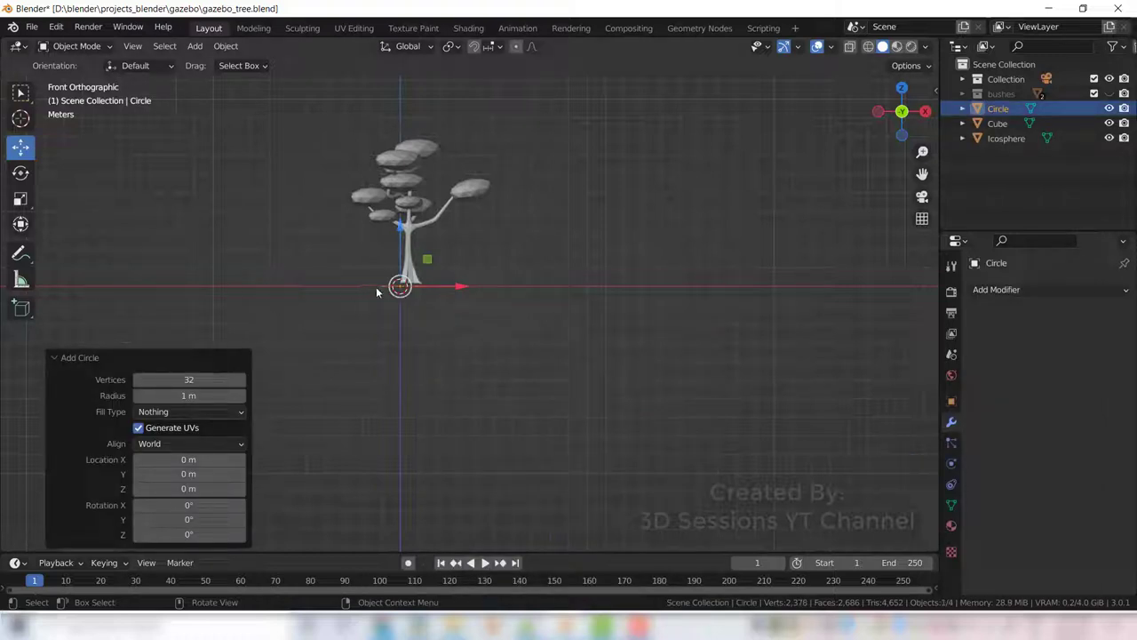
{"action": "key", "text": "s"}
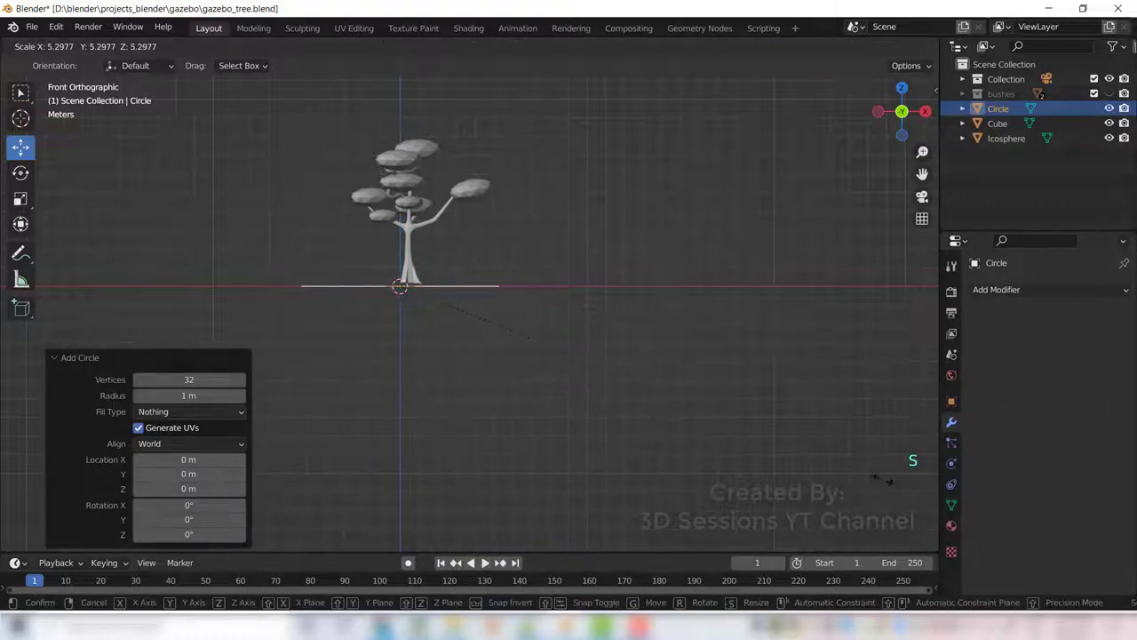
{"action": "left_click", "coordinate": [21, 482]}
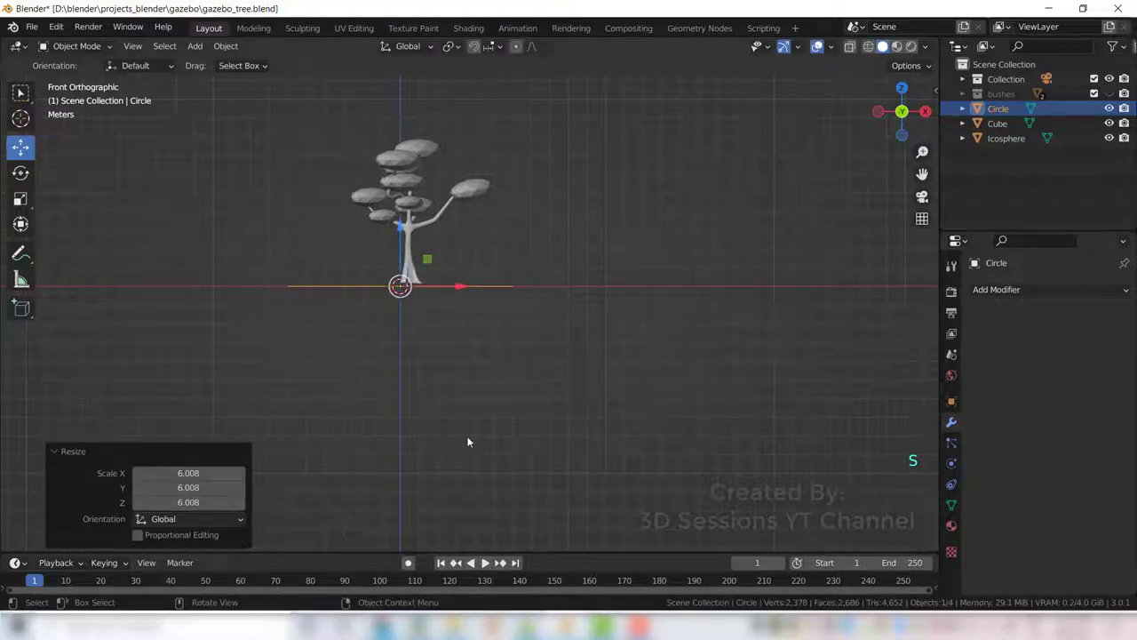
Step: In Edit Mode, scale all of the circle's vertices up by about 1.25
{"action": "key", "text": "Tab"}
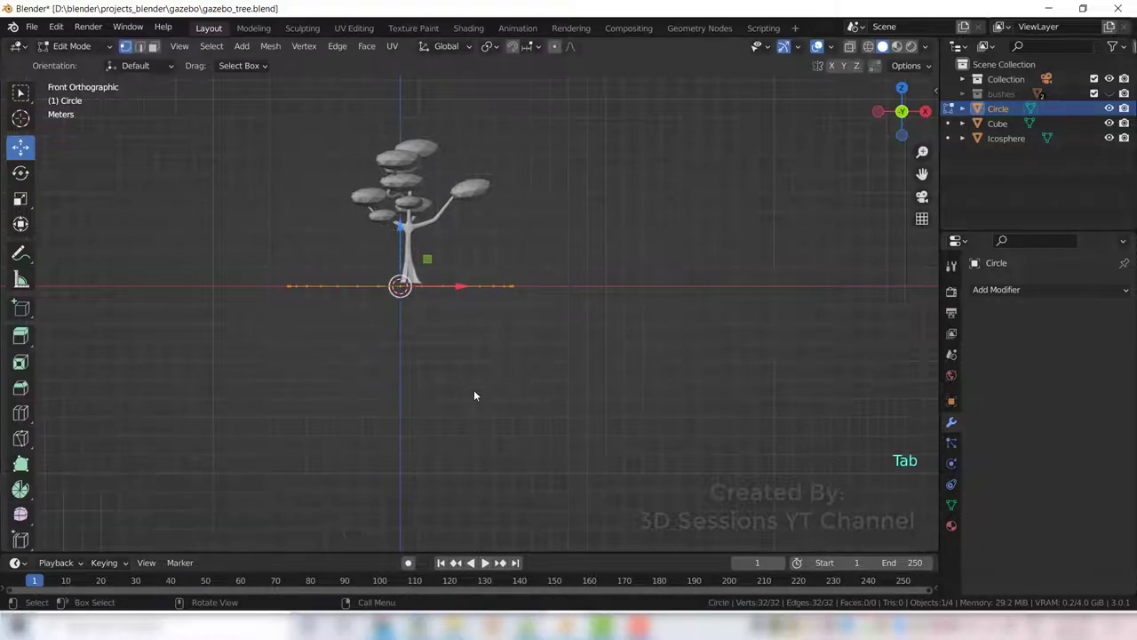
{"action": "key", "text": "1"}
{"action": "middle_click_drag", "start_coordinate": [419, 348], "coordinate": [417, 407]}
{"action": "key", "text": "s"}
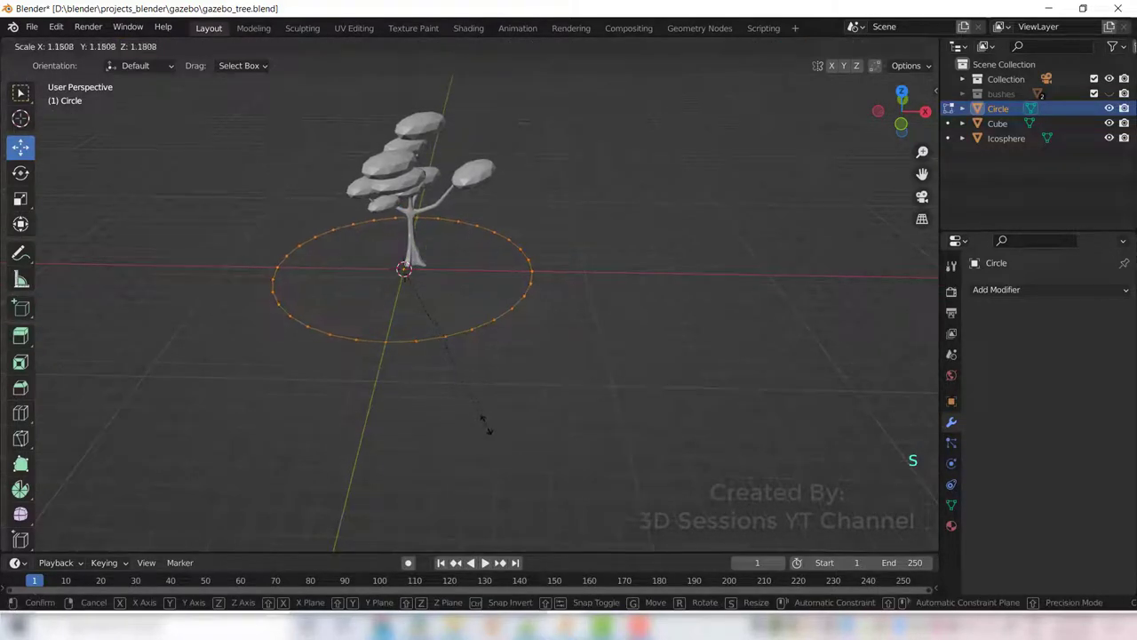
{"action": "left_click", "coordinate": [505, 424]}
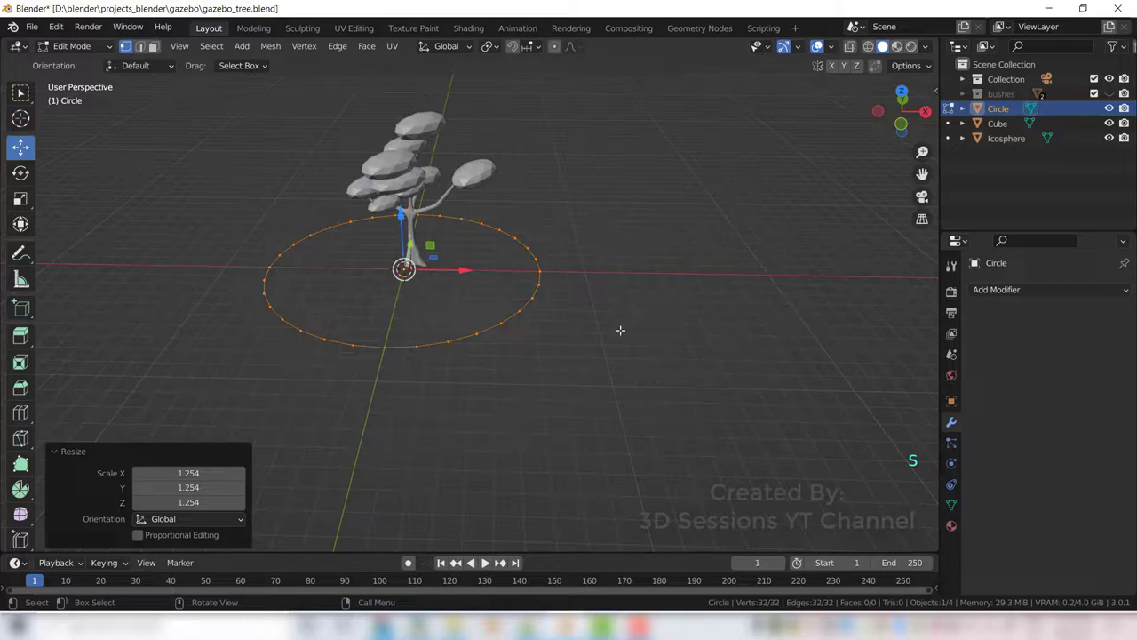
Step: Turn on proportional editing, view the circle from the top and hide the Cube and Icosphere objects
{"action": "key", "text": "o"}
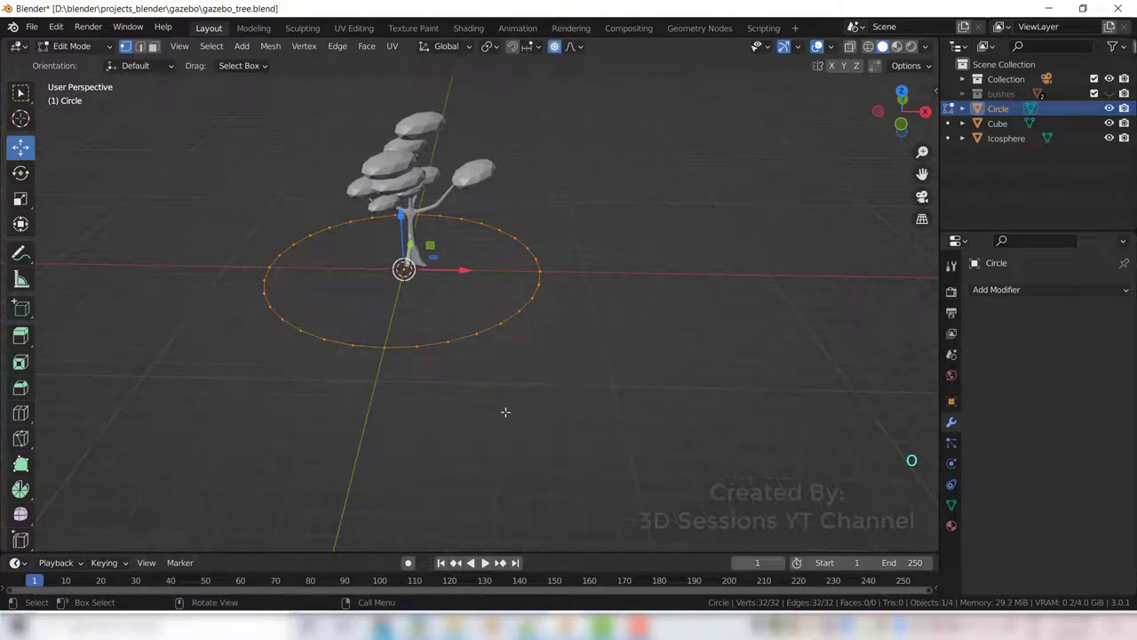
{"action": "key", "text": "grave"}
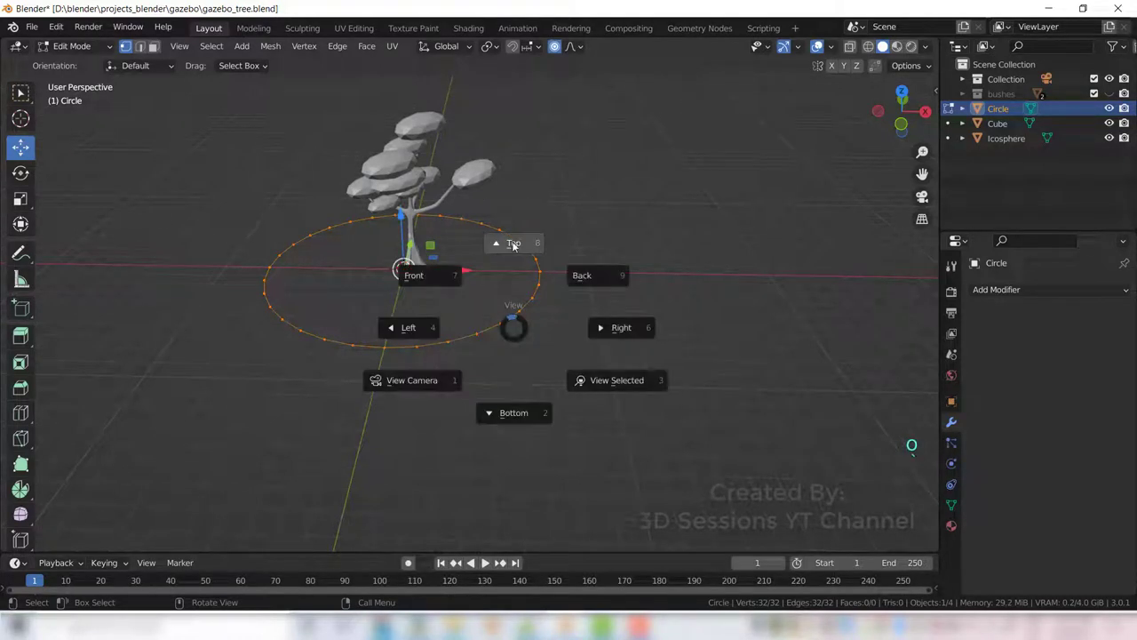
{"action": "left_click", "coordinate": [516, 244]}
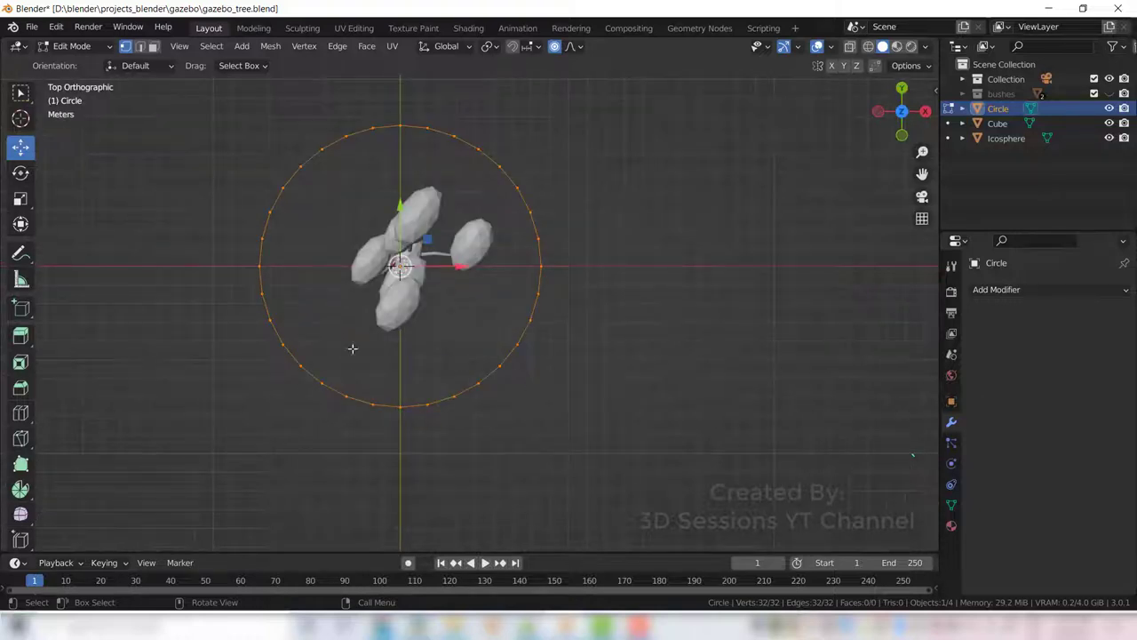
{"action": "left_click", "coordinate": [1109, 123]}
{"action": "left_click", "coordinate": [1109, 138]}
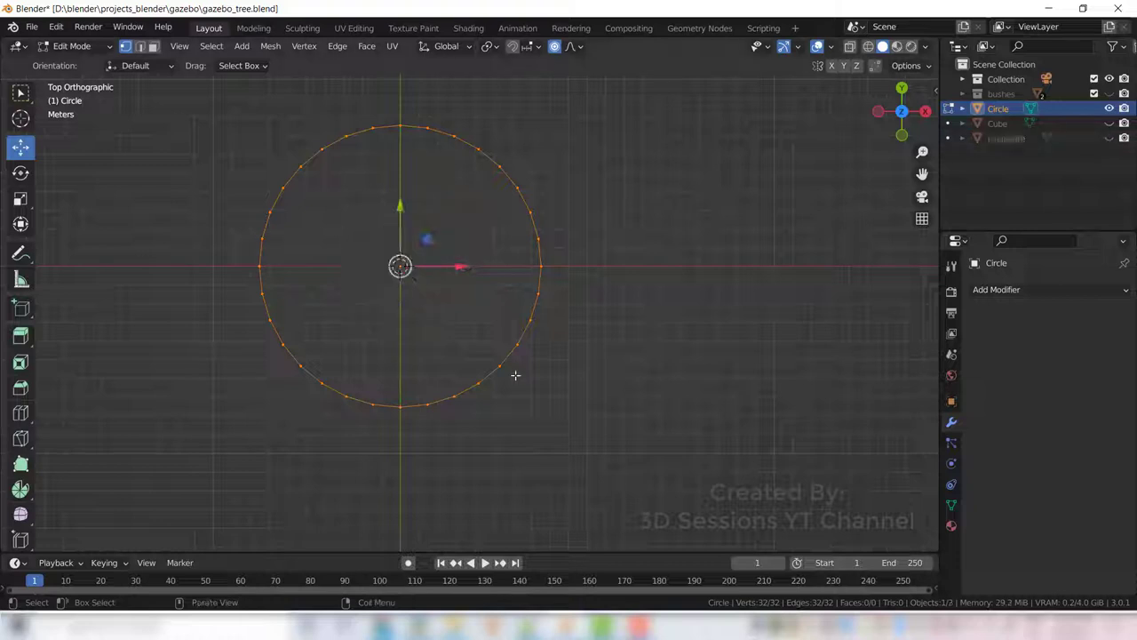
Step: Move the circle's front vertex about 7 m inward along Y with a smooth proportional size of about 9.85 m
{"action": "left_click", "coordinate": [400, 408]}
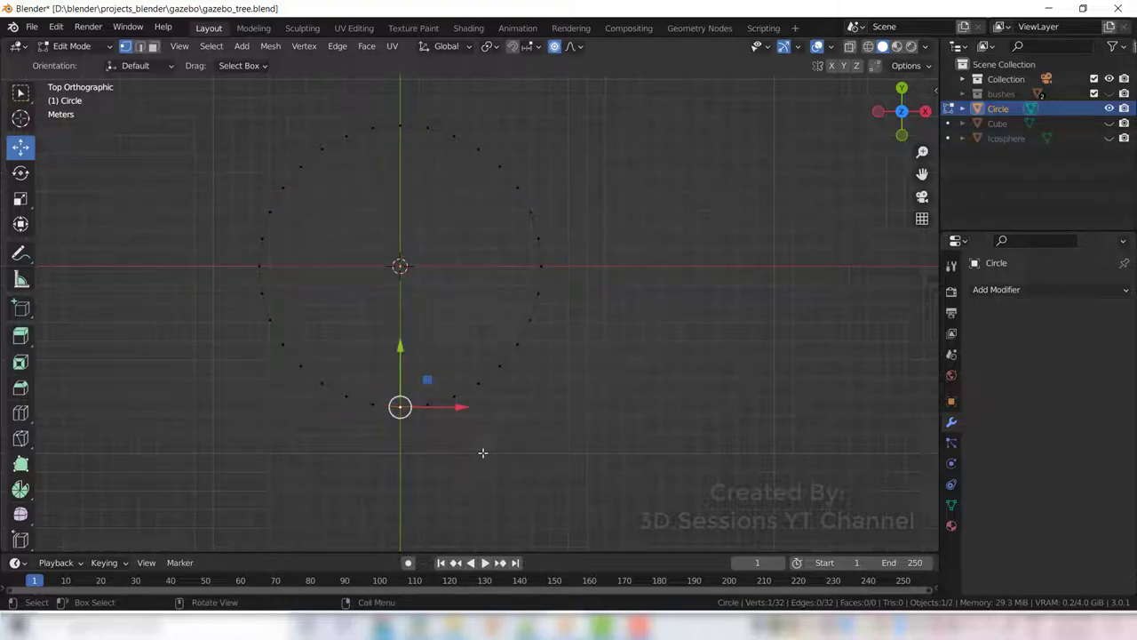
{"action": "key", "text": "g"}
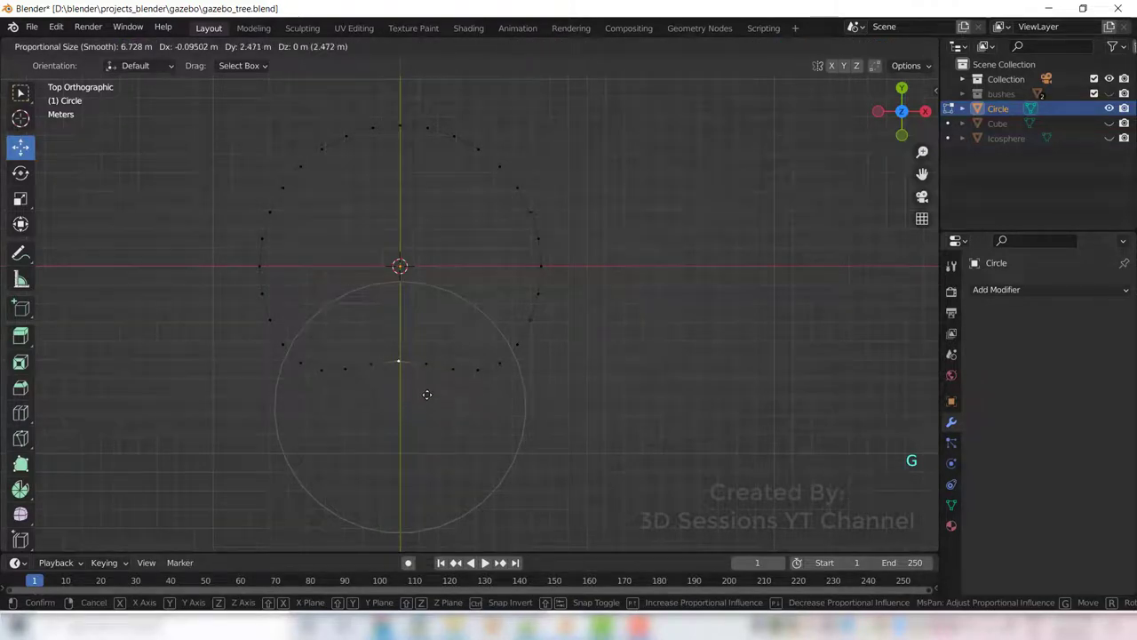
{"action": "key", "text": "Escape"}
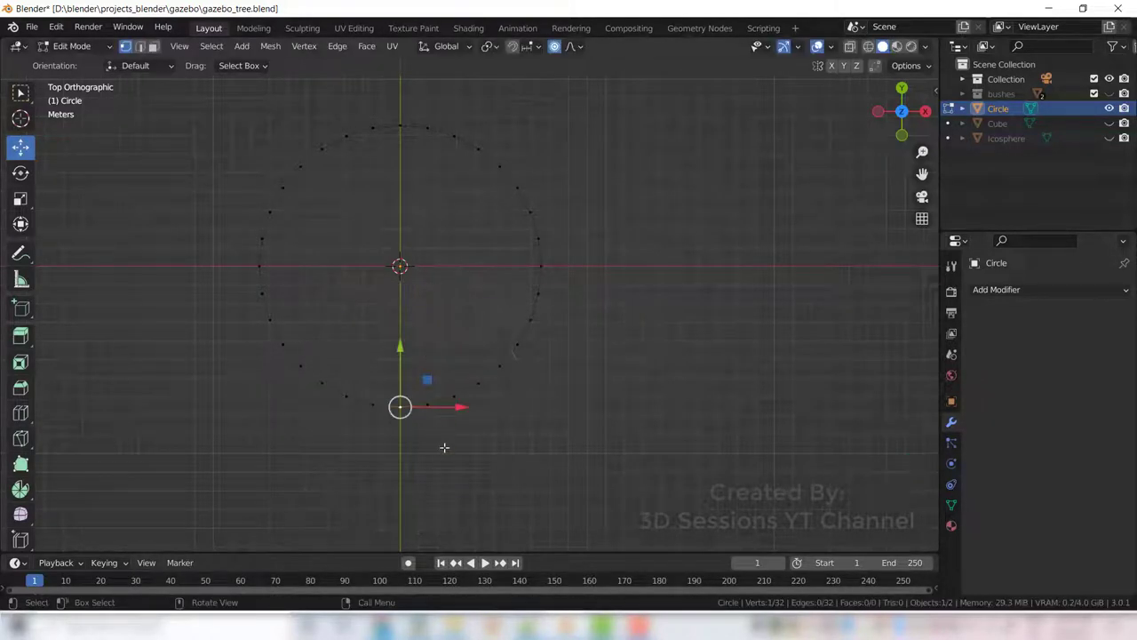
{"action": "key", "text": "g"}
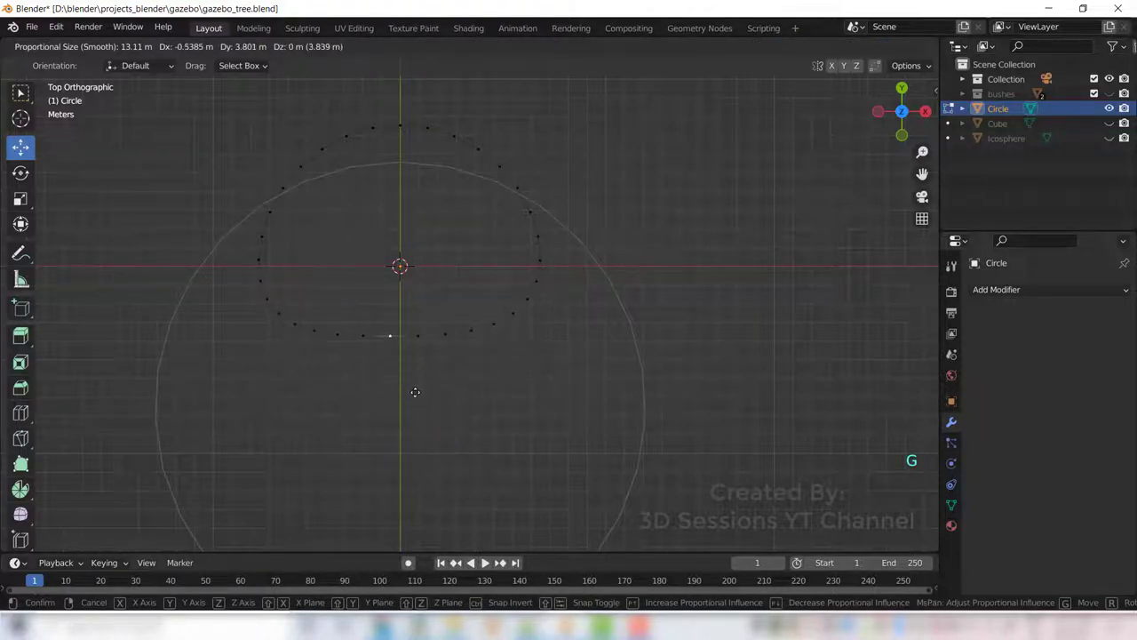
{"action": "scroll", "coordinate": [415, 392], "scroll_direction": "up", "scroll_amount": 3}
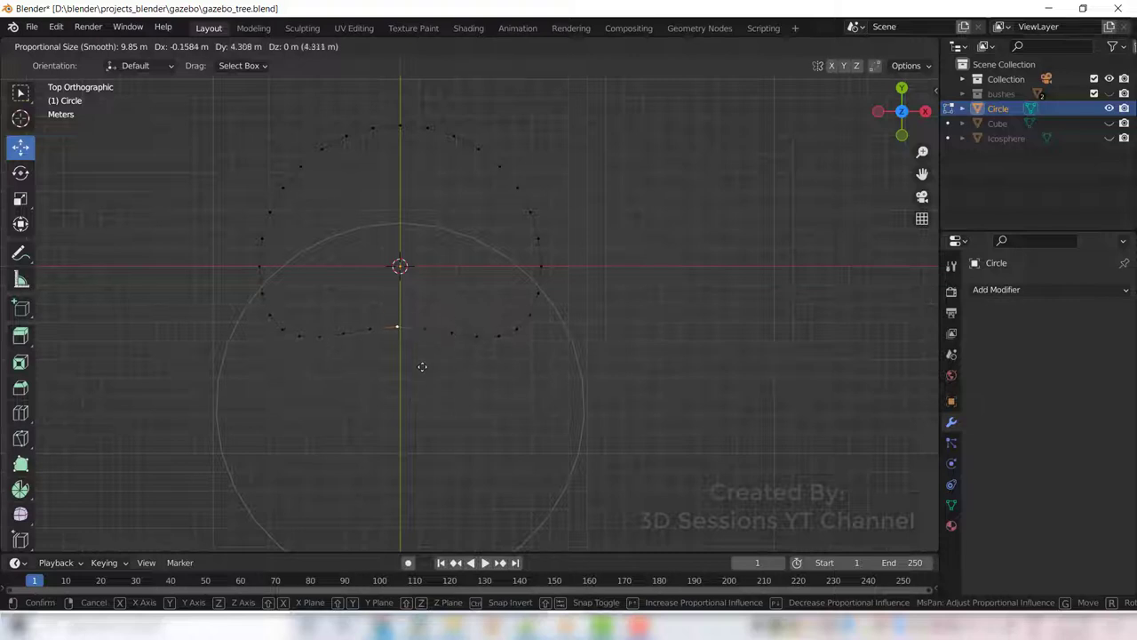
{"action": "left_click", "coordinate": [416, 332]}
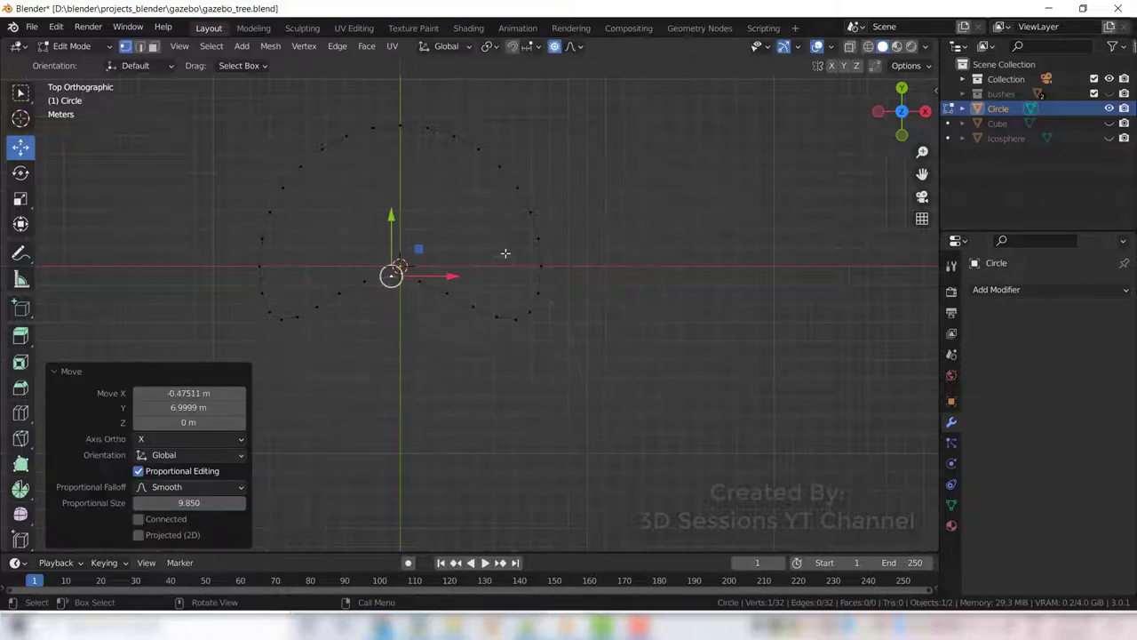
Step: Reshape the outline's right and left sides by moving one vertex on each with proportional editing
{"action": "left_click", "coordinate": [532, 211]}
{"action": "key", "text": "g"}
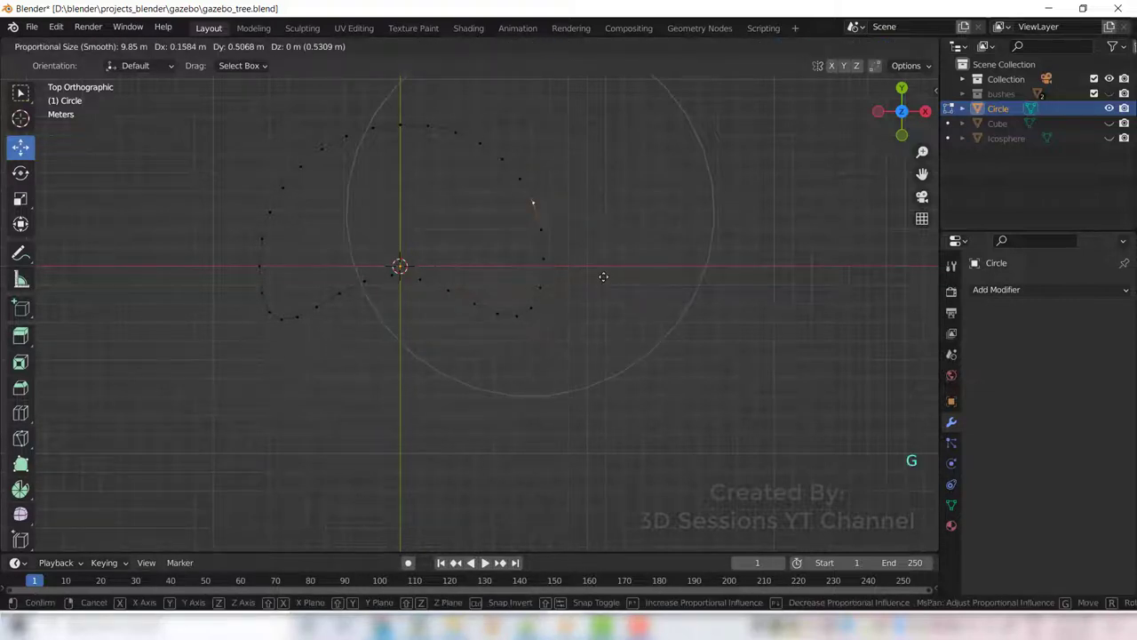
{"action": "left_click", "coordinate": [647, 271]}
{"action": "left_click", "coordinate": [263, 238]}
{"action": "key", "text": "g"}
{"action": "left_click", "coordinate": [273, 220]}
{"action": "key", "text": "g"}
{"action": "left_click", "coordinate": [262, 249]}
Step: Move a vertex in the inner curve and one on the lower right lobe to make the front side irregular
{"action": "left_click", "coordinate": [393, 281]}
{"action": "key", "text": "g"}
{"action": "left_click", "coordinate": [455, 316]}
{"action": "left_click", "coordinate": [533, 313]}
{"action": "key", "text": "g"}
{"action": "left_click", "coordinate": [544, 347]}
Step: Pull the outline's upper left outward and its right side about 1.74 m inward with proportional editing
{"action": "left_click", "coordinate": [293, 163]}
{"action": "key", "text": "g"}
{"action": "left_click", "coordinate": [267, 201]}
{"action": "left_click", "coordinate": [581, 223]}
{"action": "key", "text": "g"}
{"action": "left_click", "coordinate": [517, 321]}
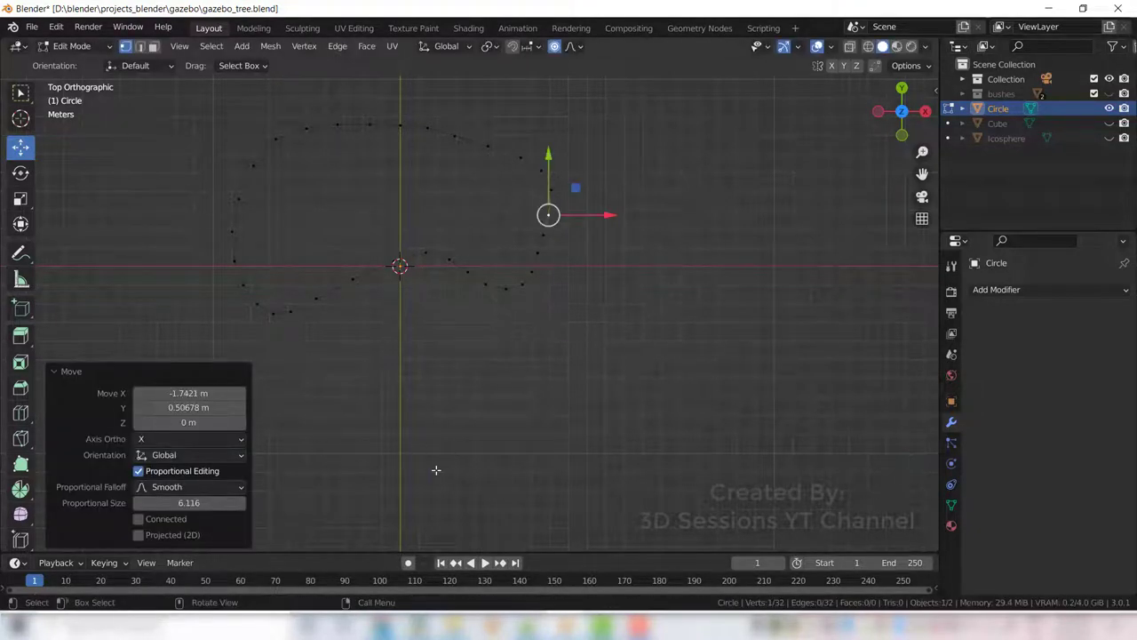
Step: Select all vertices of the kidney-shaped outline and fill it with a single face
{"action": "key", "text": "a"}
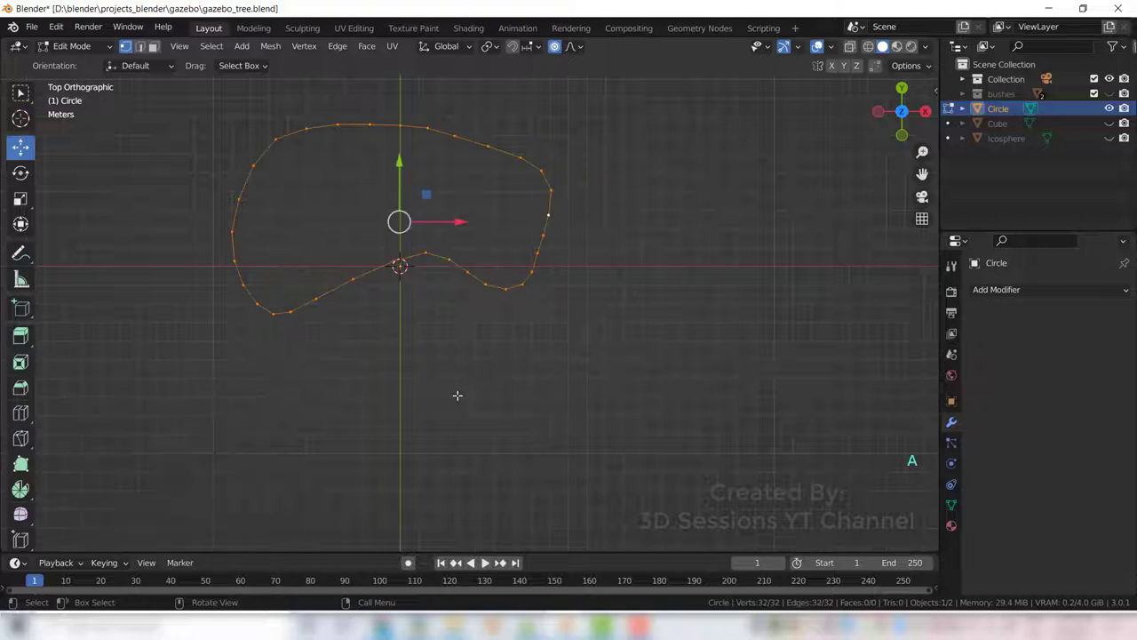
{"action": "key", "text": "grave"}
{"action": "left_click", "coordinate": [259, 355]}
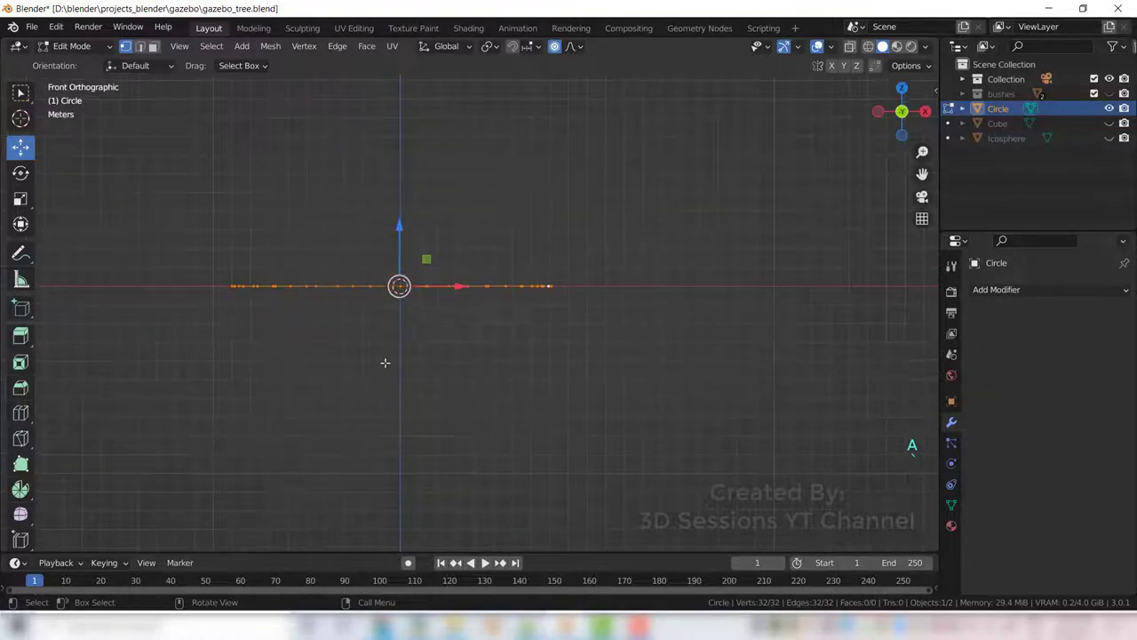
{"action": "key", "text": "grave"}
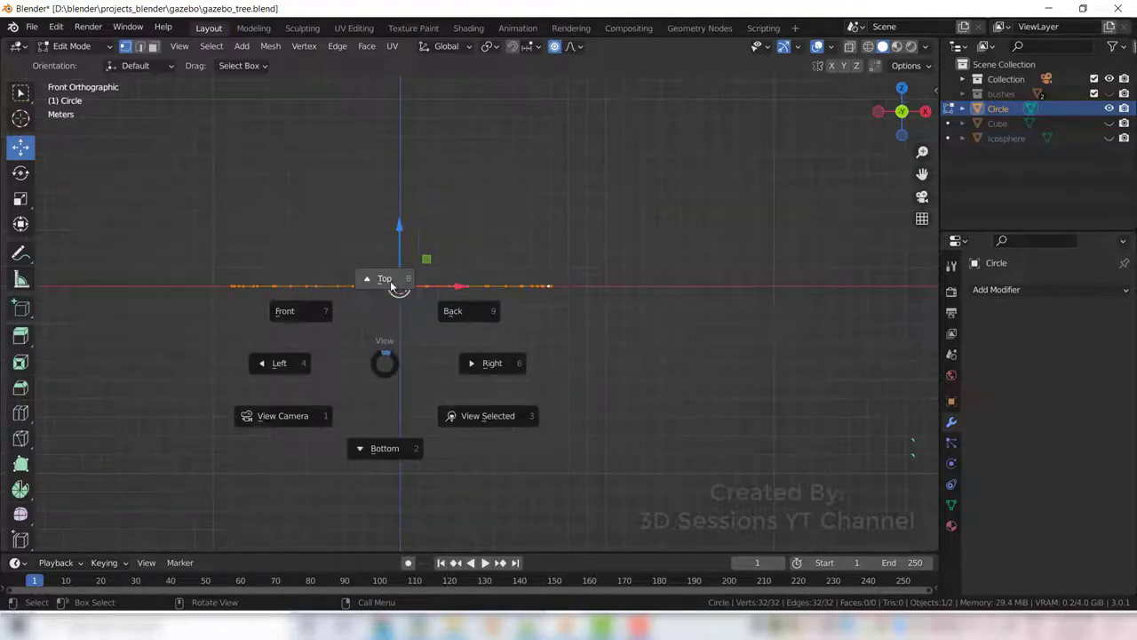
{"action": "left_click", "coordinate": [528, 260]}
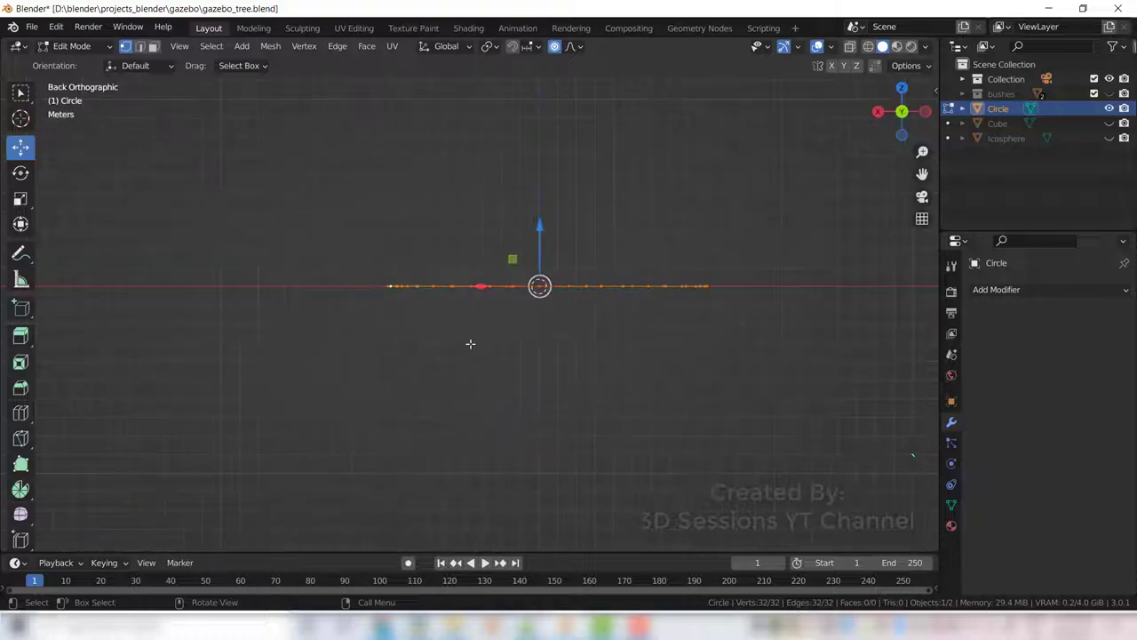
{"action": "middle_click_drag", "start_coordinate": [464, 350], "coordinate": [486, 469]}
{"action": "key", "text": "grave"}
{"action": "left_click", "coordinate": [279, 384]}
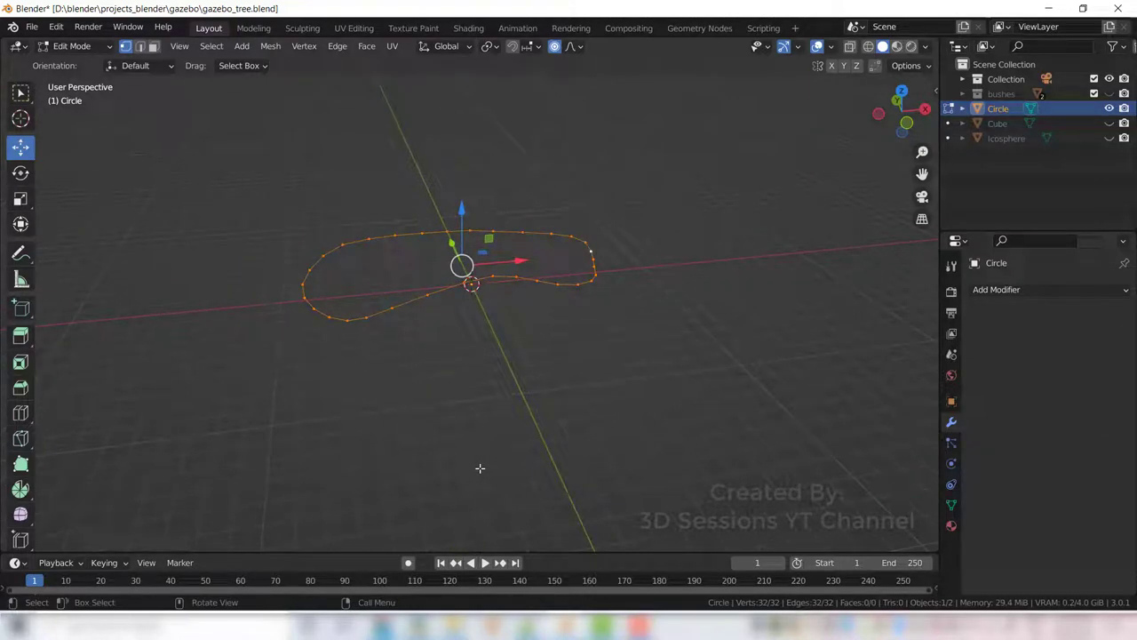
{"action": "key", "text": "f"}
{"action": "left_click", "coordinate": [480, 468]}
{"action": "key", "text": "Tab"}
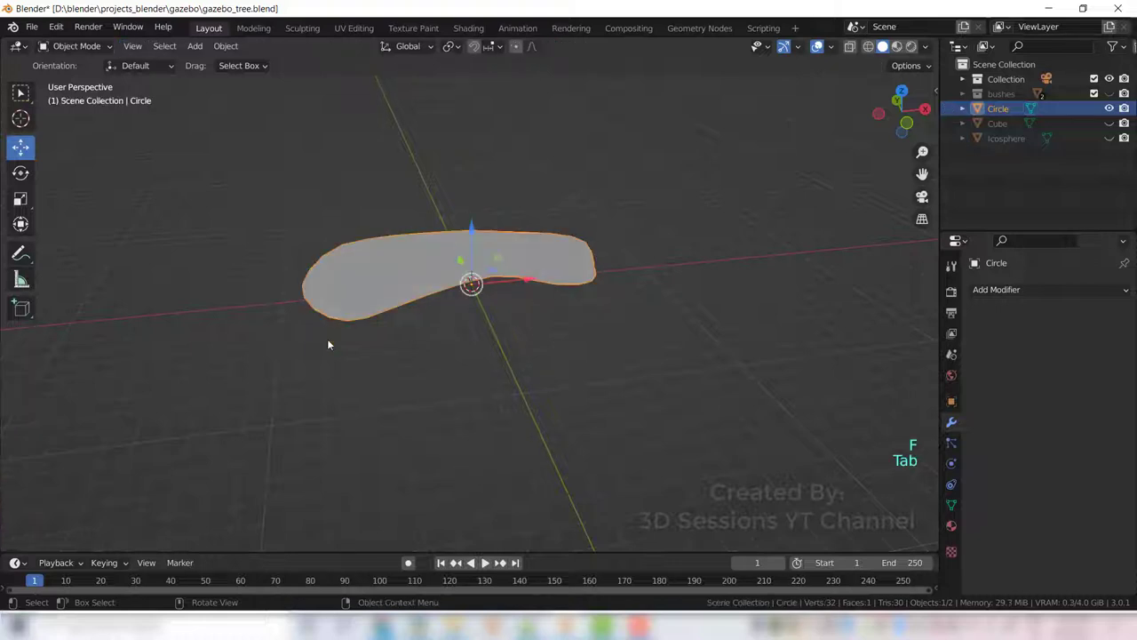
Step: In face select mode, extrude the filled shape upward about 0.49 m, then return to Object Mode and deselect it
{"action": "key", "text": "Tab"}
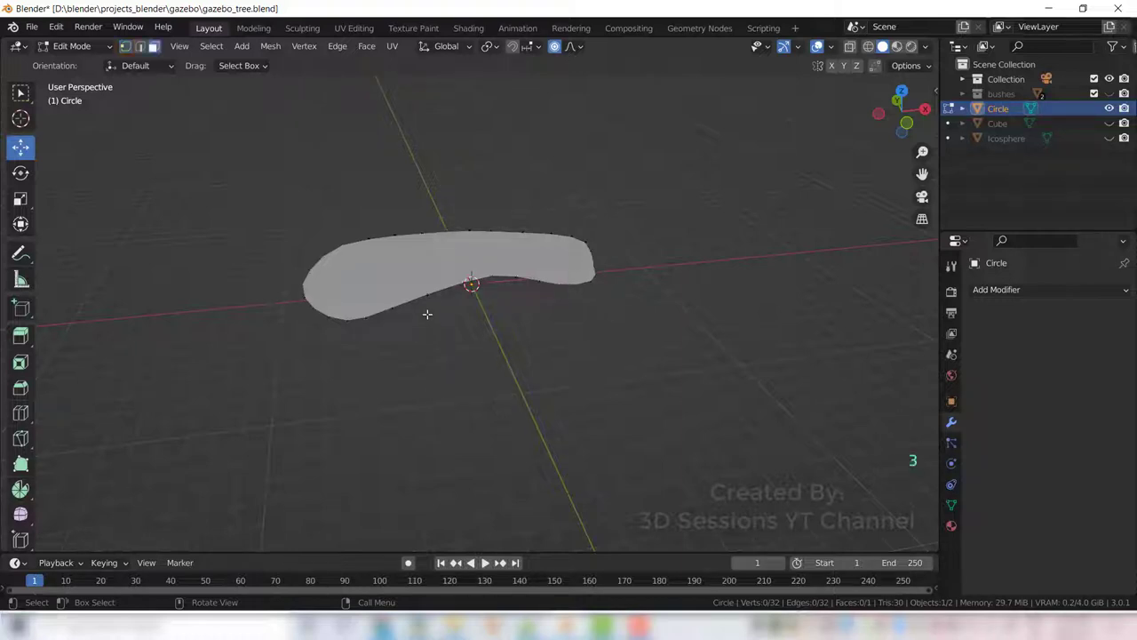
{"action": "left_click", "coordinate": [423, 268]}
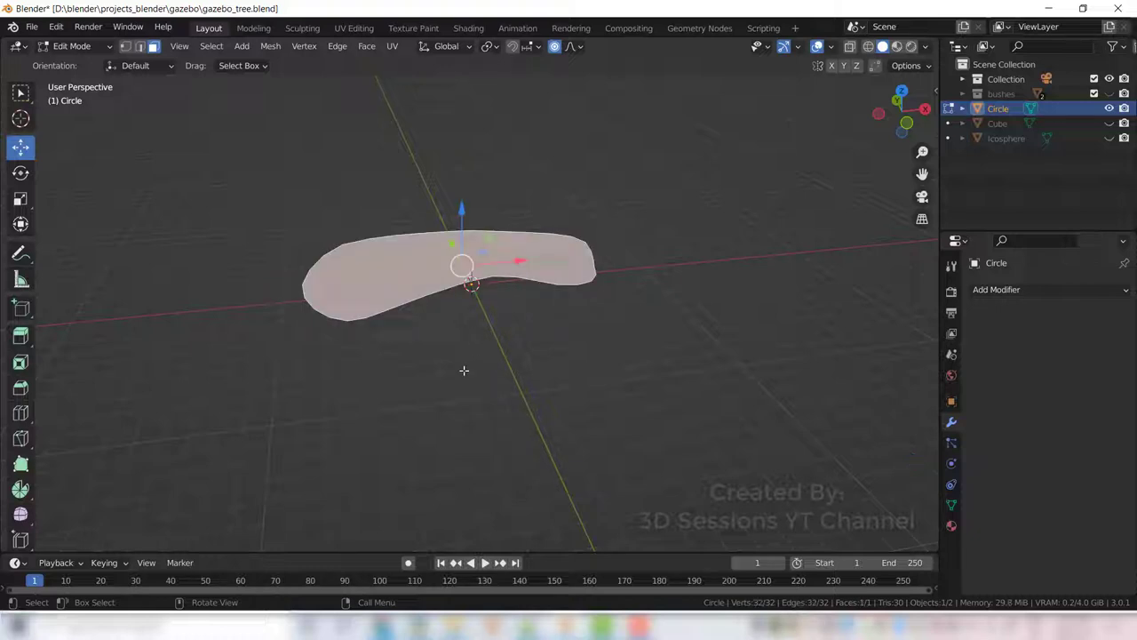
{"action": "key", "text": "e"}
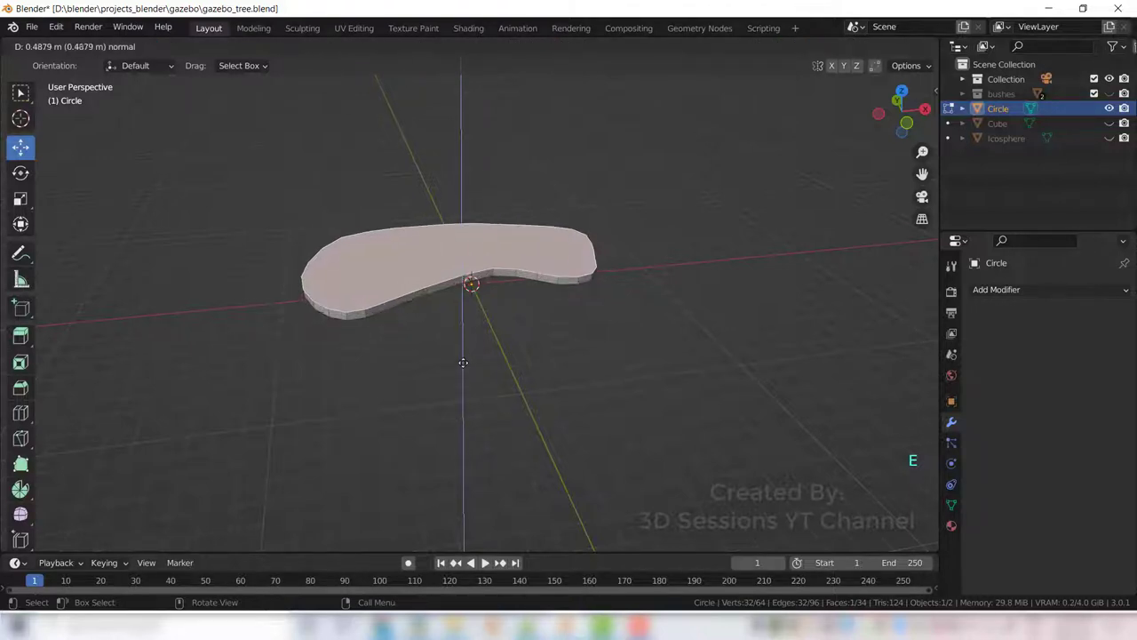
{"action": "left_click", "coordinate": [463, 363]}
{"action": "key", "text": "Tab"}
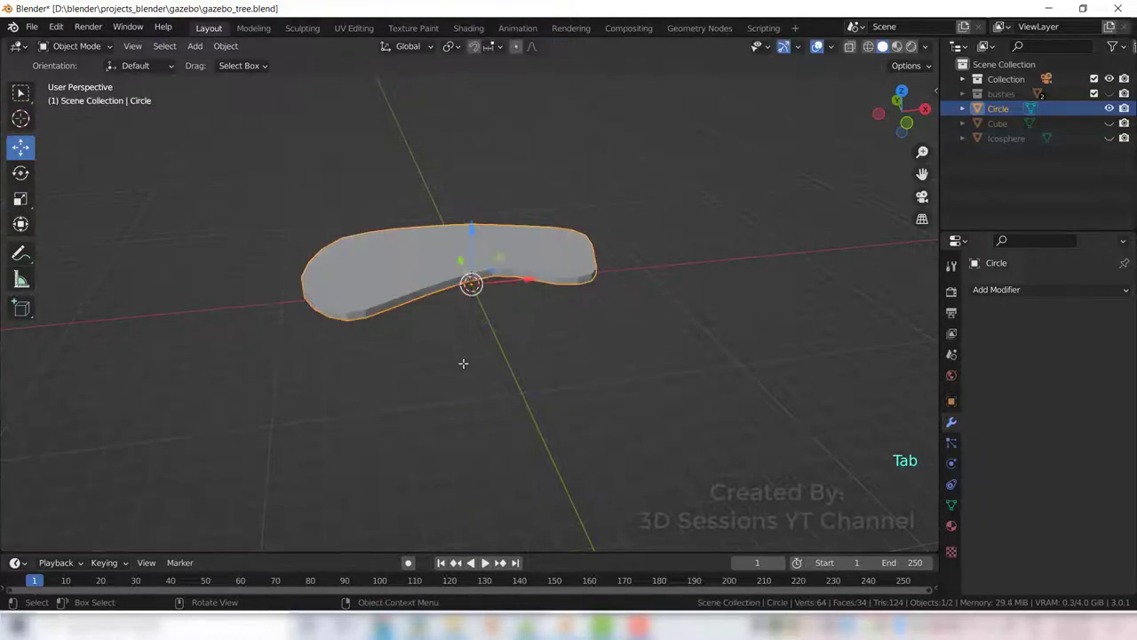
{"action": "left_click", "coordinate": [464, 394]}
Step: Show the Cube and Icosphere objects again and save the file with the tree on its ground slab
{"action": "middle_click_drag", "start_coordinate": [409, 416], "coordinate": [397, 362]}
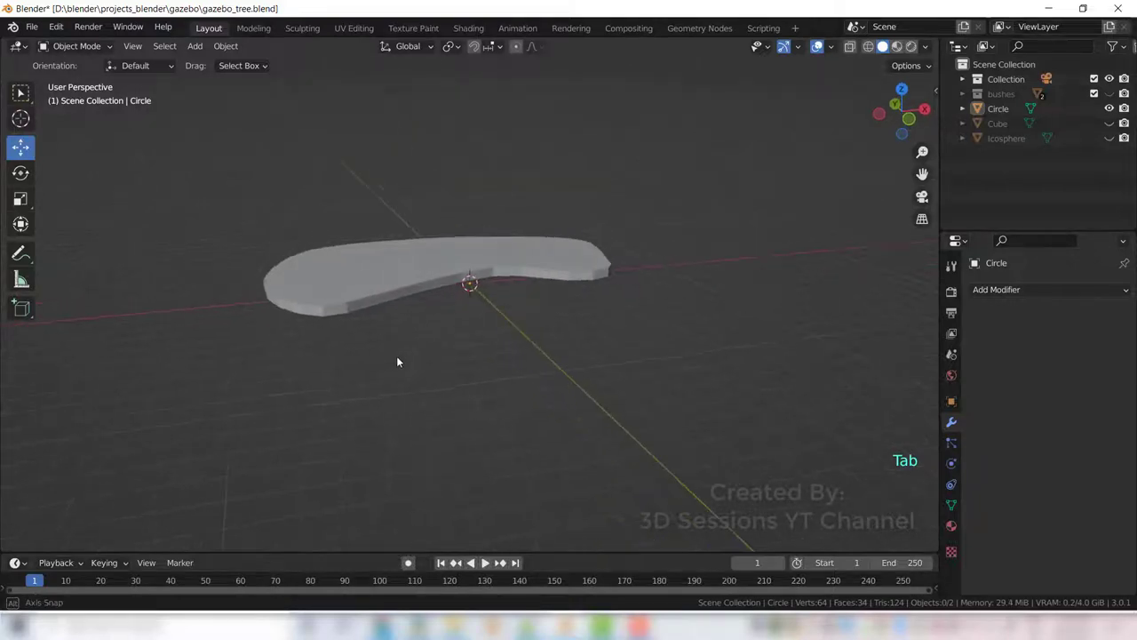
{"action": "left_click", "coordinate": [1109, 123]}
{"action": "left_click", "coordinate": [1109, 137]}
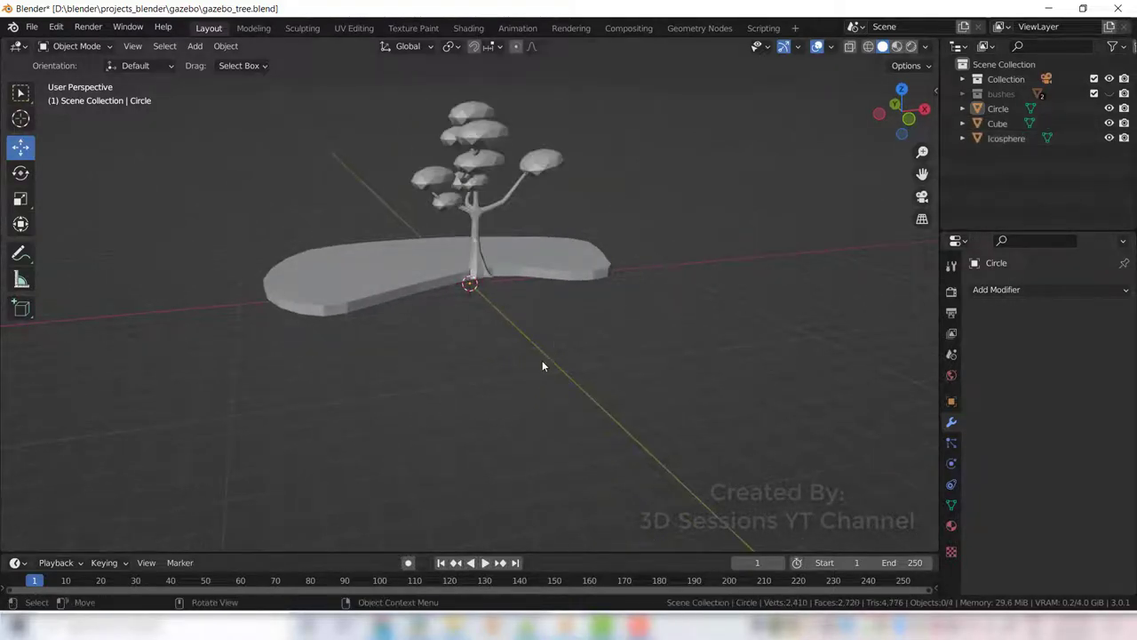
{"action": "key", "text": "grave"}
{"action": "left_click", "coordinate": [320, 309]}
{"action": "key", "text": "ctrl+s"}
{"action": "middle_click_drag", "start_coordinate": [484, 353], "coordinate": [456, 377]}
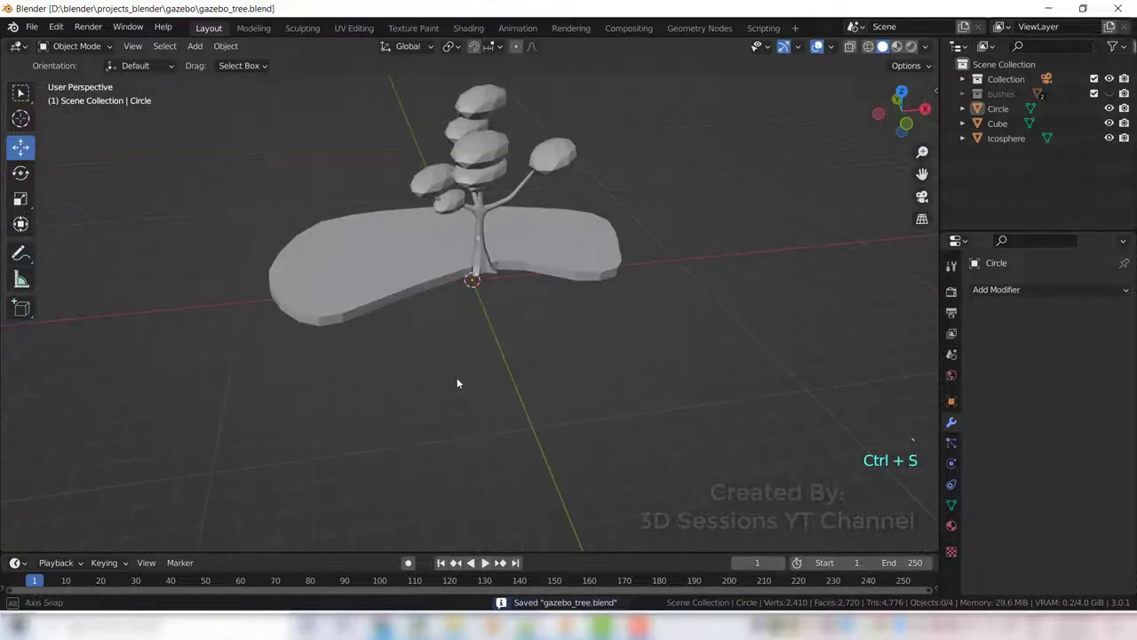
Step: Select the tree's trunk and foliage, move them about 8.31 m along negative X, and raise them about 0.18 m onto the slab
{"action": "left_click", "coordinate": [465, 177]}
{"action": "left_click", "coordinate": [484, 238], "text": "shift"}
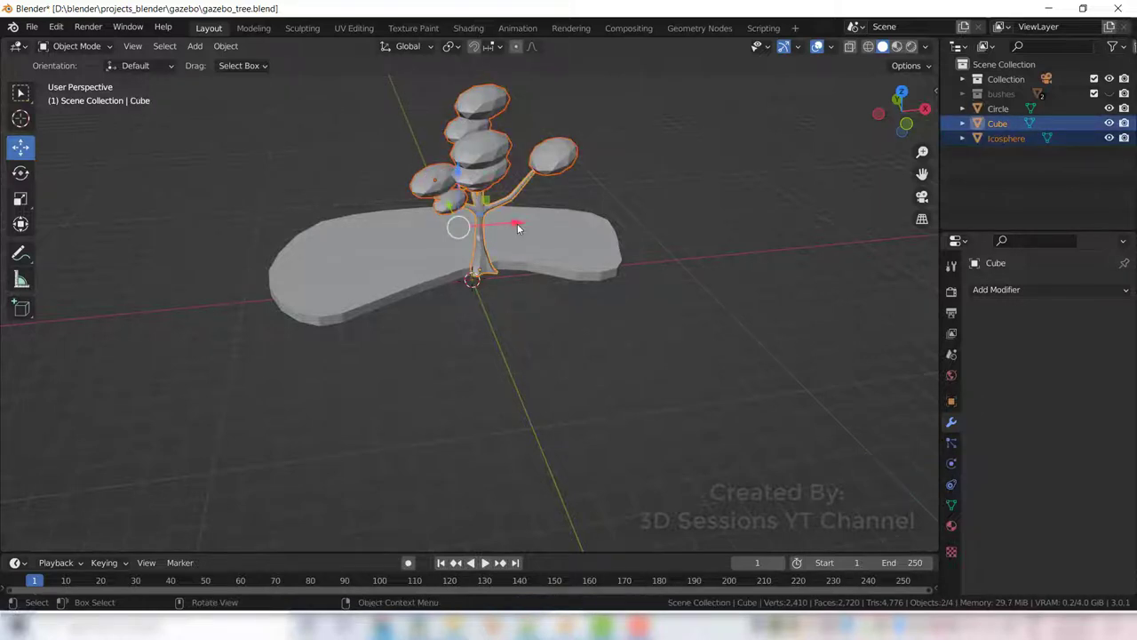
{"action": "left_click_drag", "start_coordinate": [518, 226], "coordinate": [318, 272]}
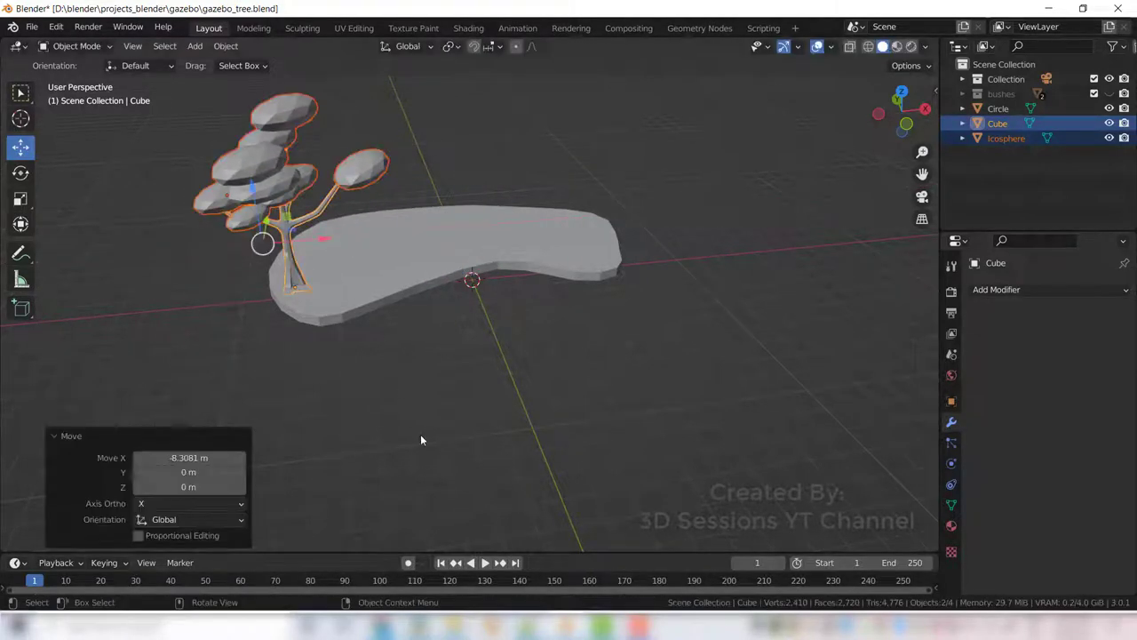
{"action": "key", "text": "grave"}
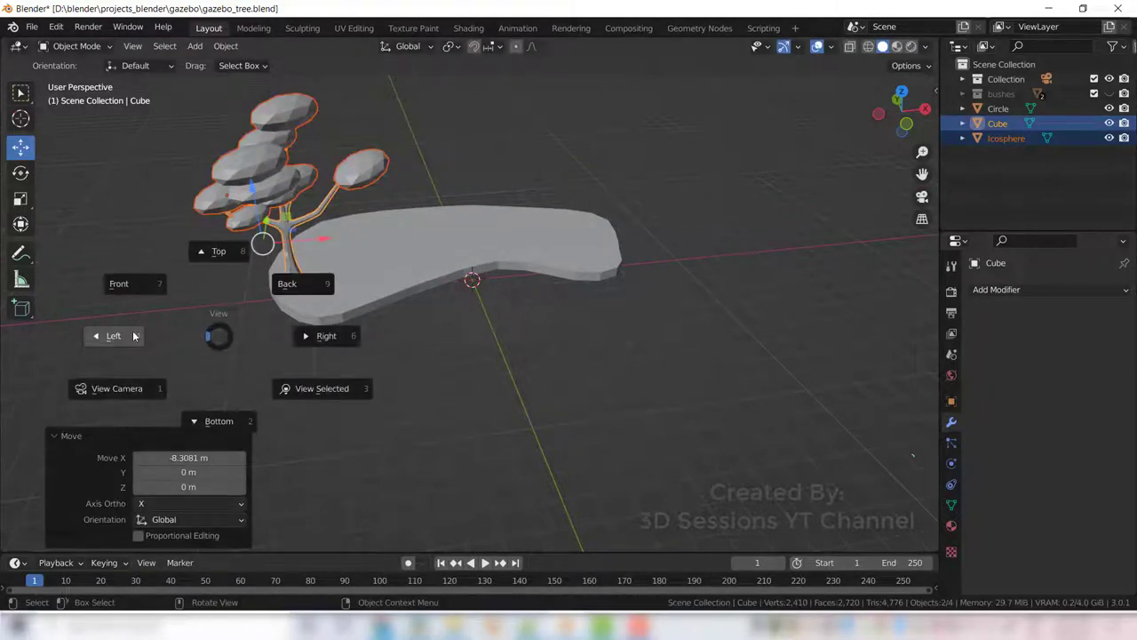
{"action": "left_click", "coordinate": [118, 283]}
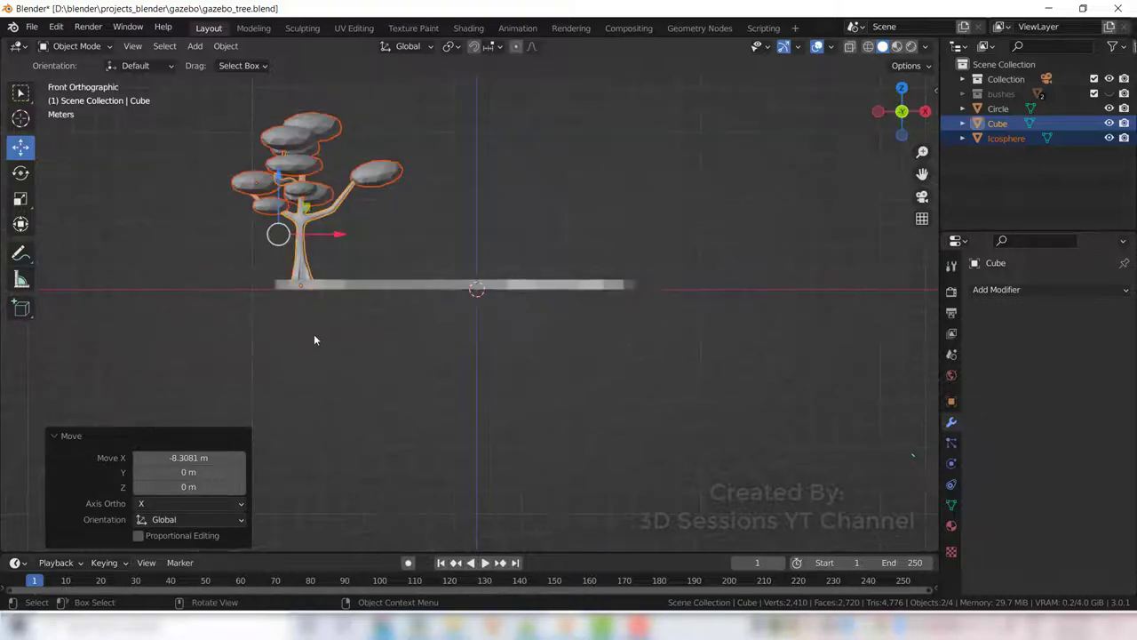
{"action": "left_click_drag", "start_coordinate": [282, 171], "coordinate": [280, 167]}
{"action": "middle_click_drag", "start_coordinate": [363, 307], "coordinate": [357, 357]}
Step: From the top view, shift the tree along positive X and about 6.12 m along Y to the slab's rear middle
{"action": "key", "text": "grave"}
{"action": "left_click", "coordinate": [486, 165]}
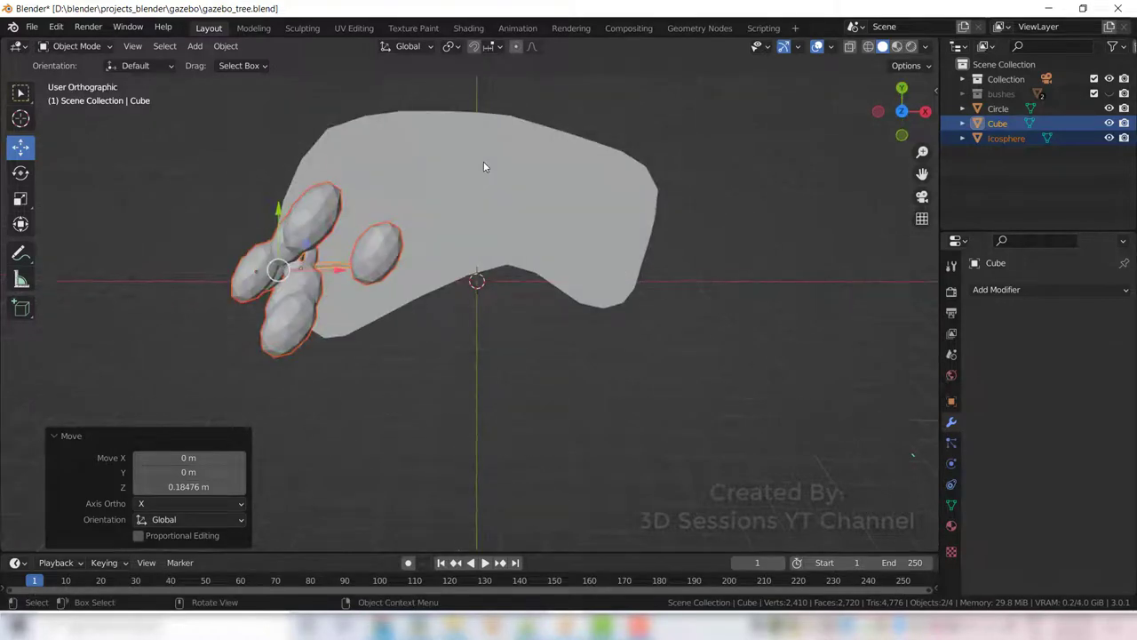
{"action": "left_click_drag", "start_coordinate": [329, 271], "coordinate": [480, 272]}
{"action": "left_click_drag", "start_coordinate": [428, 213], "coordinate": [427, 76]}
Step: In front view, duplicate the tree and move the copy about 5.38 m along negative X
{"action": "key", "text": "grave"}
{"action": "left_click", "coordinate": [254, 321]}
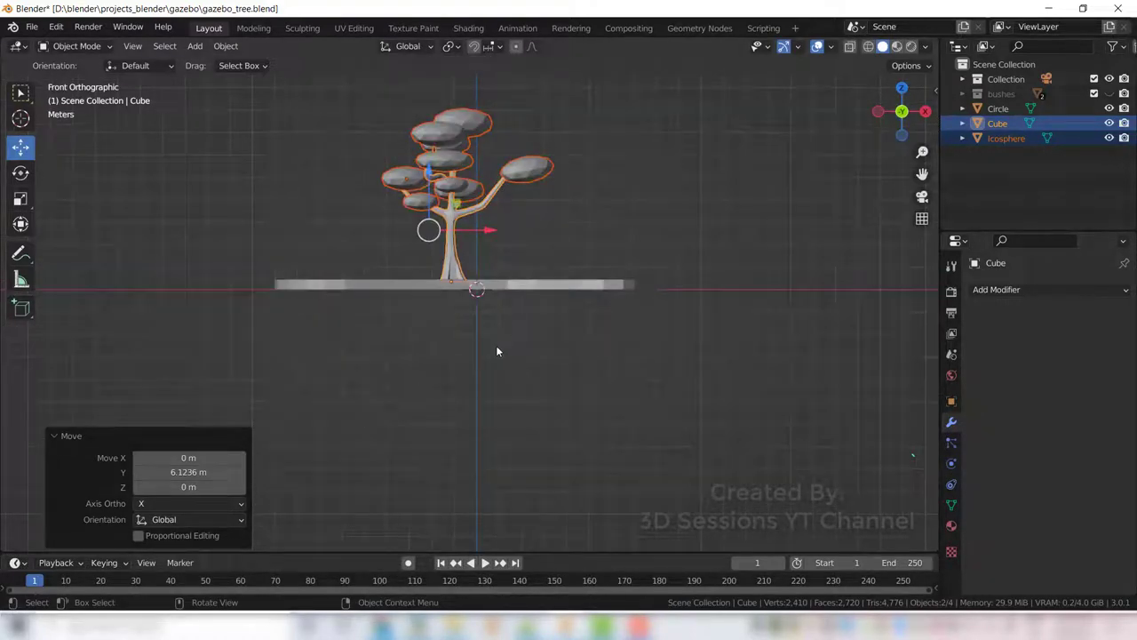
{"action": "key", "text": "shift+d"}
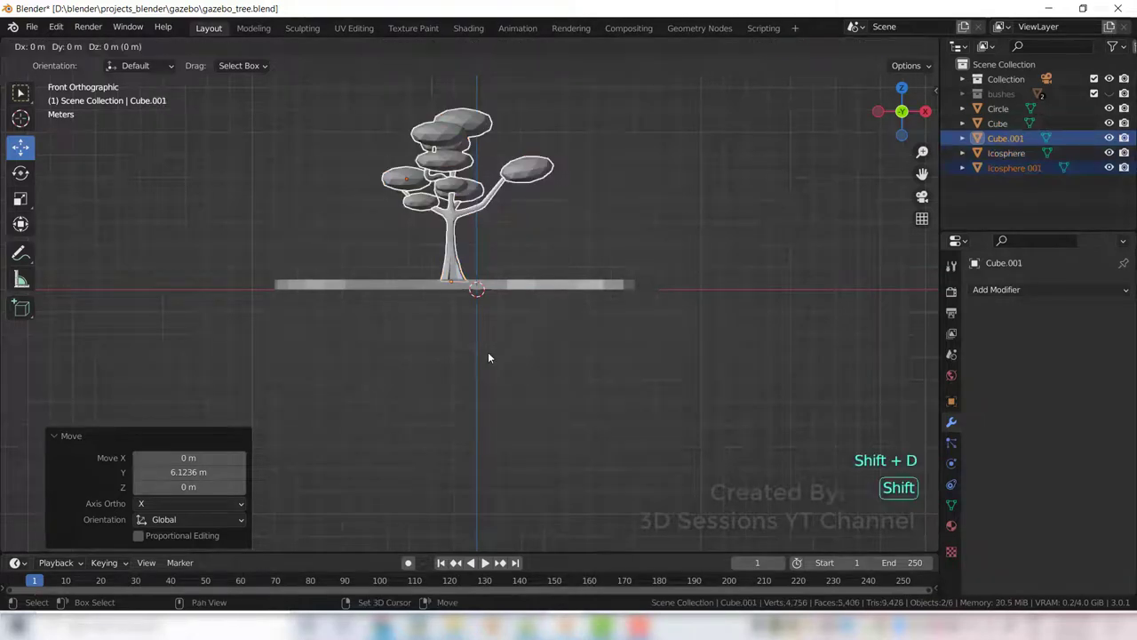
{"action": "right_click", "coordinate": [488, 357]}
{"action": "key", "text": "g"}
{"action": "key", "text": "x"}
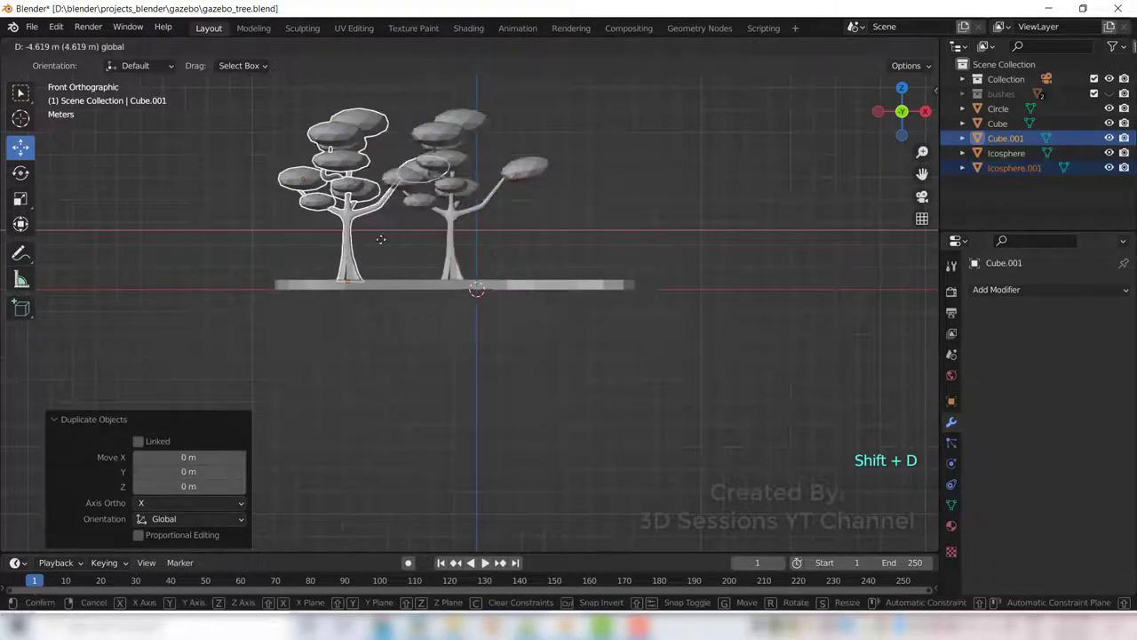
{"action": "left_click", "coordinate": [369, 280]}
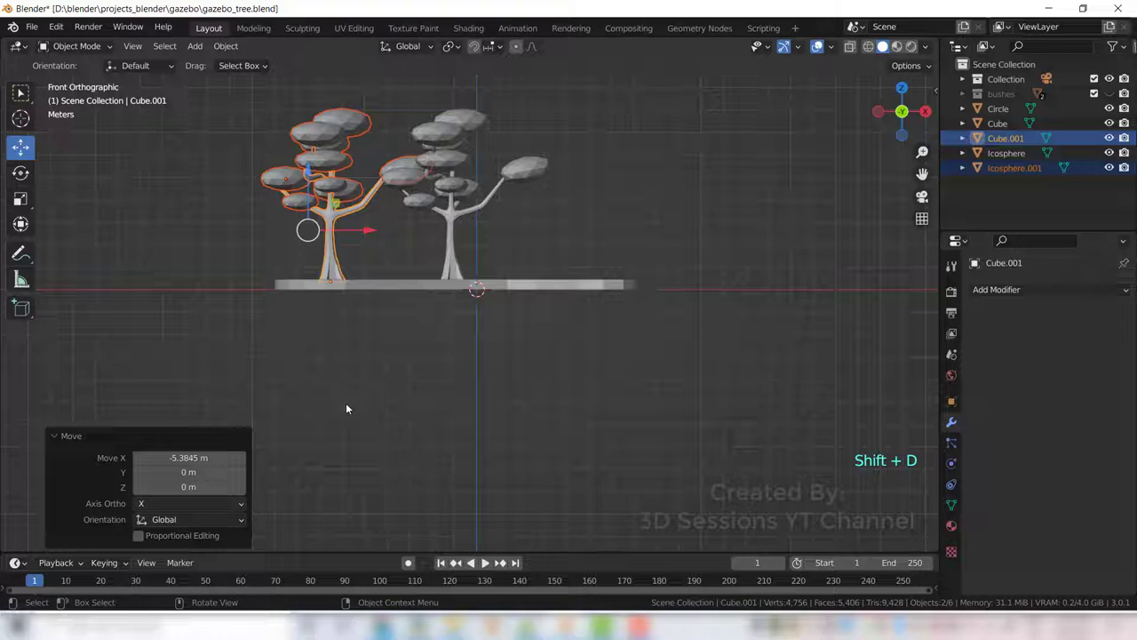
Step: Scale the copied tree down to about 0.646 and lower it about 0.84 m onto the slab surface
{"action": "key", "text": "s"}
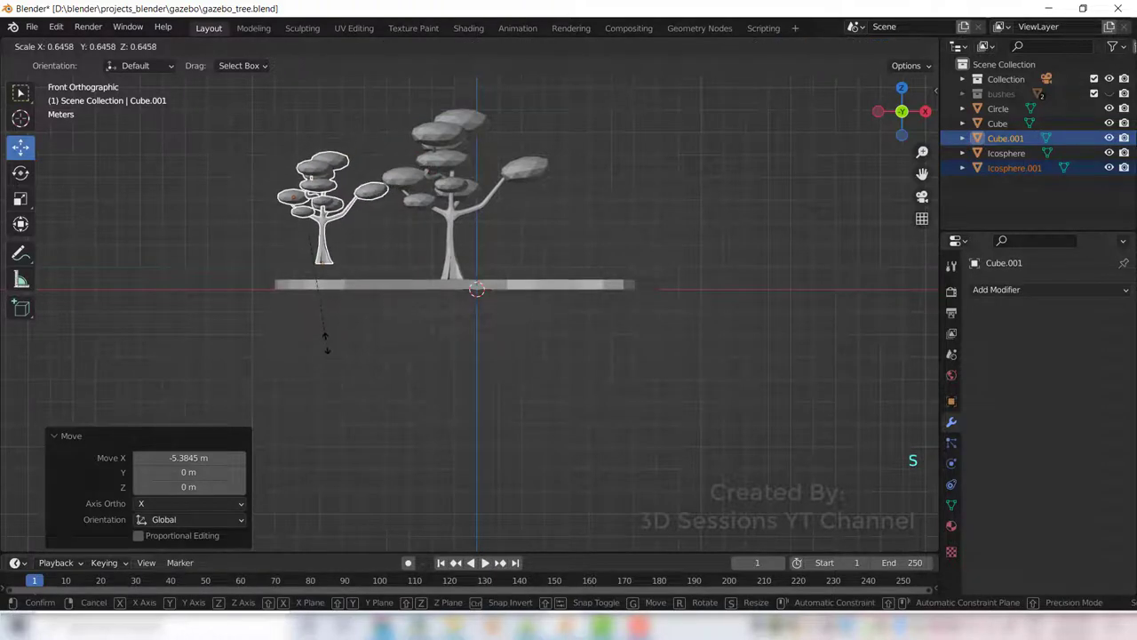
{"action": "left_click", "coordinate": [325, 330]}
{"action": "key", "text": "g"}
{"action": "key", "text": "z"}
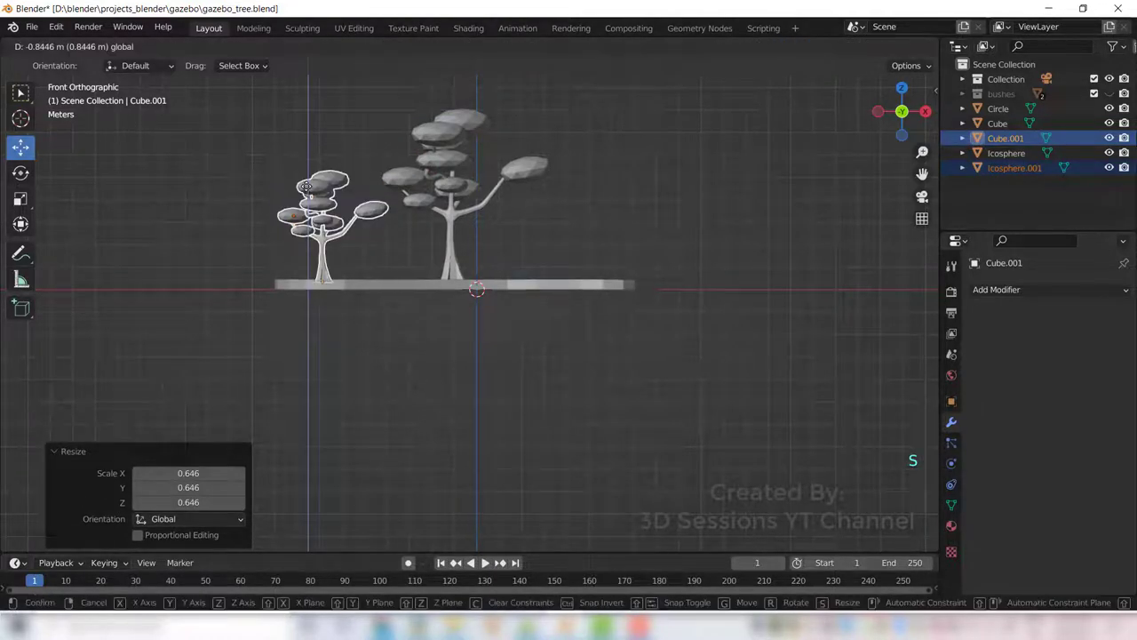
{"action": "left_click", "coordinate": [305, 187]}
Step: From the top view, move the small tree about 6.07 m along negative Y toward the slab's front
{"action": "middle_click_drag", "start_coordinate": [331, 324], "coordinate": [341, 360]}
{"action": "key", "text": "grave"}
{"action": "left_click", "coordinate": [350, 178]}
{"action": "key", "text": "g"}
{"action": "left_click", "coordinate": [302, 222]}
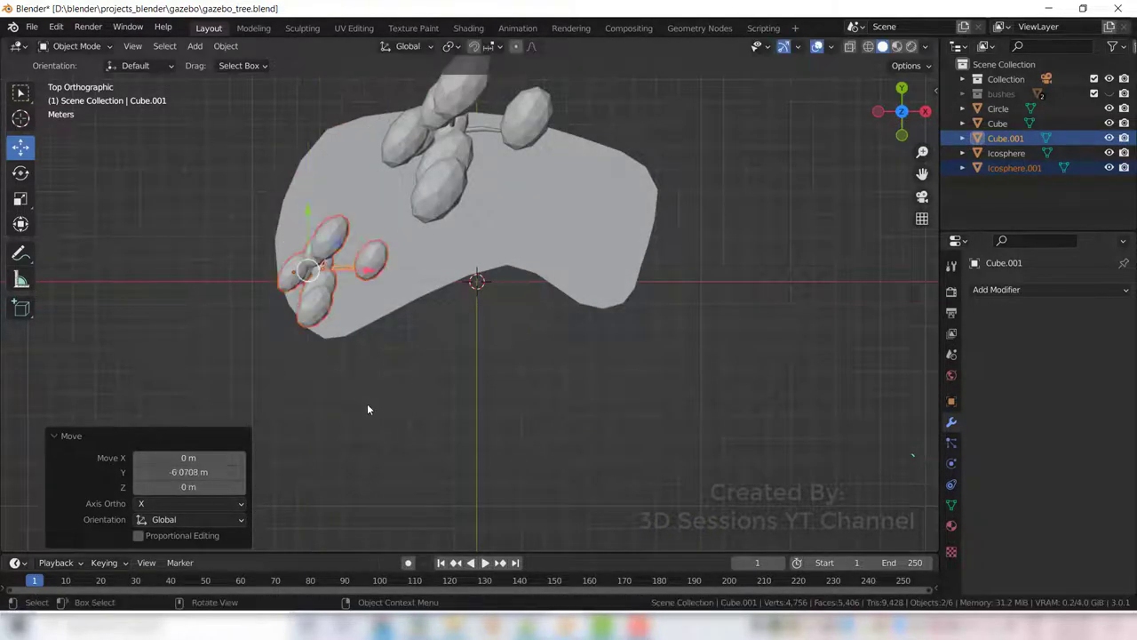
Step: Rotate the small tree in top view, shift it about 1.16 m along negative Y, and nudge it along negative X
{"action": "key", "text": "r"}
{"action": "left_click", "coordinate": [308, 229]}
{"action": "left_click_drag", "start_coordinate": [309, 229], "coordinate": [309, 255]}
{"action": "key", "text": "grave"}
{"action": "left_click", "coordinate": [185, 319]}
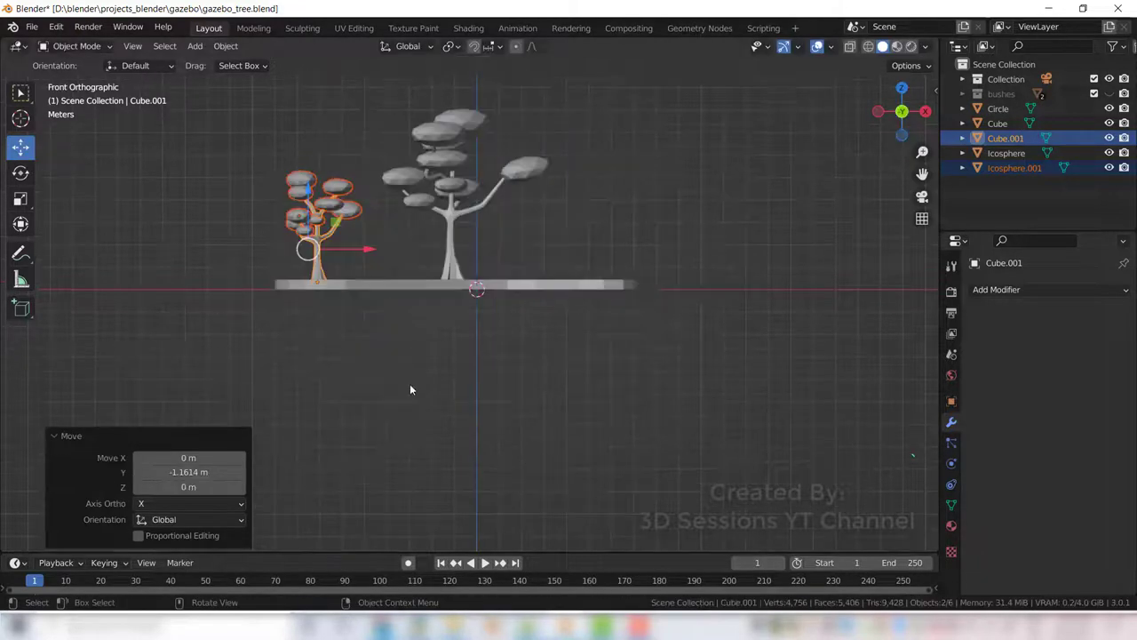
{"action": "middle_click_drag", "start_coordinate": [410, 384], "coordinate": [423, 413]}
{"action": "left_click_drag", "start_coordinate": [360, 246], "coordinate": [345, 182]}
Step: Duplicate the small tree, place the copy toward the slab's rear, and rotate it in top view
{"action": "key", "text": "shift+d"}
{"action": "right_click", "coordinate": [328, 373]}
{"action": "key", "text": "grave"}
{"action": "left_click", "coordinate": [398, 53]}
{"action": "key", "text": "r"}
{"action": "left_click", "coordinate": [382, 142]}
Step: Position the second small tree between the first small tree and the large tree, and scale it to 0.414 along X
{"action": "key", "text": "grave"}
{"action": "left_click", "coordinate": [210, 277]}
{"action": "left_click_drag", "start_coordinate": [413, 248], "coordinate": [449, 248]}
{"action": "left_click_drag", "start_coordinate": [383, 194], "coordinate": [383, 191]}
{"action": "key", "text": "s"}
{"action": "key", "text": "x"}
{"action": "left_click", "coordinate": [367, 307]}
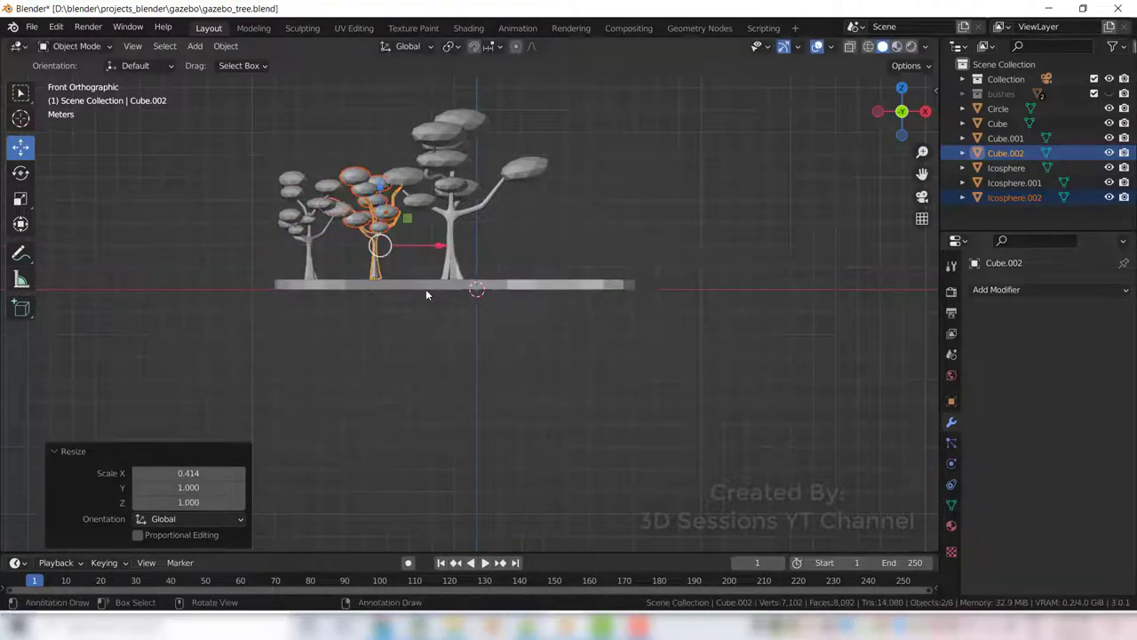
Step: Select the large tree's trunk and foliage and shift them along positive X, away from the small trees
{"action": "left_click", "coordinate": [453, 224]}
{"action": "left_click", "coordinate": [442, 133], "text": "shift"}
{"action": "left_click_drag", "start_coordinate": [485, 231], "coordinate": [511, 231]}
{"action": "left_click", "coordinate": [511, 231]}
{"action": "middle_click_drag", "start_coordinate": [393, 287], "coordinate": [378, 136]}
{"action": "left_click", "coordinate": [378, 136]}
{"action": "key", "text": "grave"}
{"action": "left_click", "coordinate": [270, 322]}
Step: Reselect the large tree's trunk and foliage and move them slightly back along negative X
{"action": "left_click", "coordinate": [466, 249]}
{"action": "left_click", "coordinate": [457, 228], "text": "shift"}
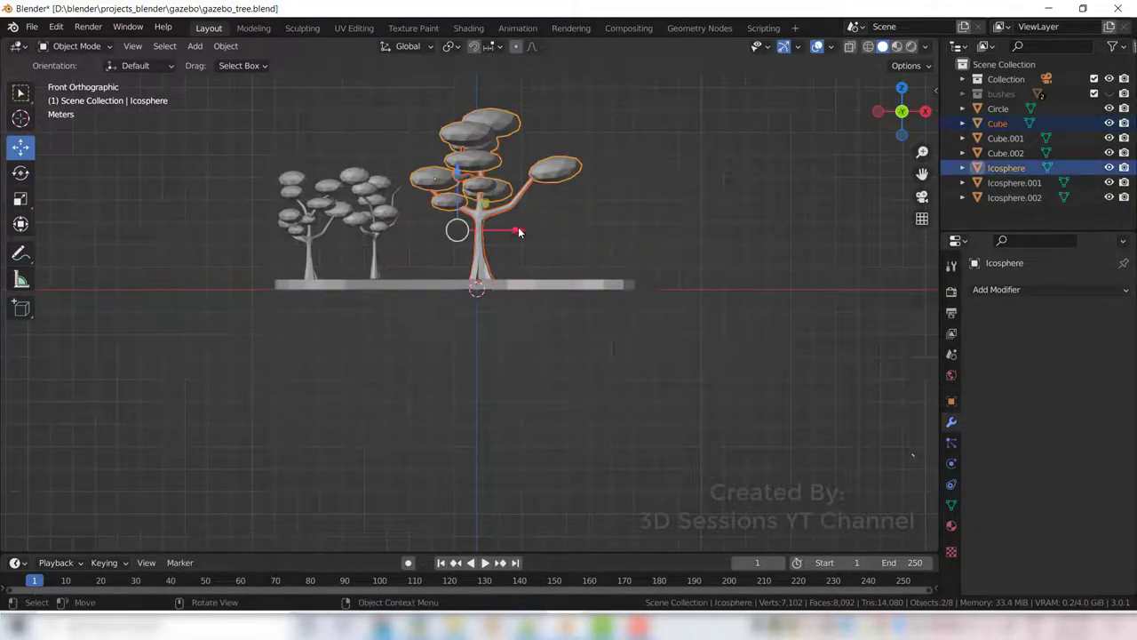
{"action": "key", "text": "g"}
{"action": "key", "text": "x"}
{"action": "left_click", "coordinate": [462, 375]}
Step: Duplicate the leftmost small tree and move the copy along X and Y to the slab's rear, right of the large tree
{"action": "left_click", "coordinate": [309, 258]}
{"action": "left_click", "coordinate": [318, 206], "text": "shift"}
{"action": "key", "text": "shift+d"}
{"action": "right_click", "coordinate": [332, 241]}
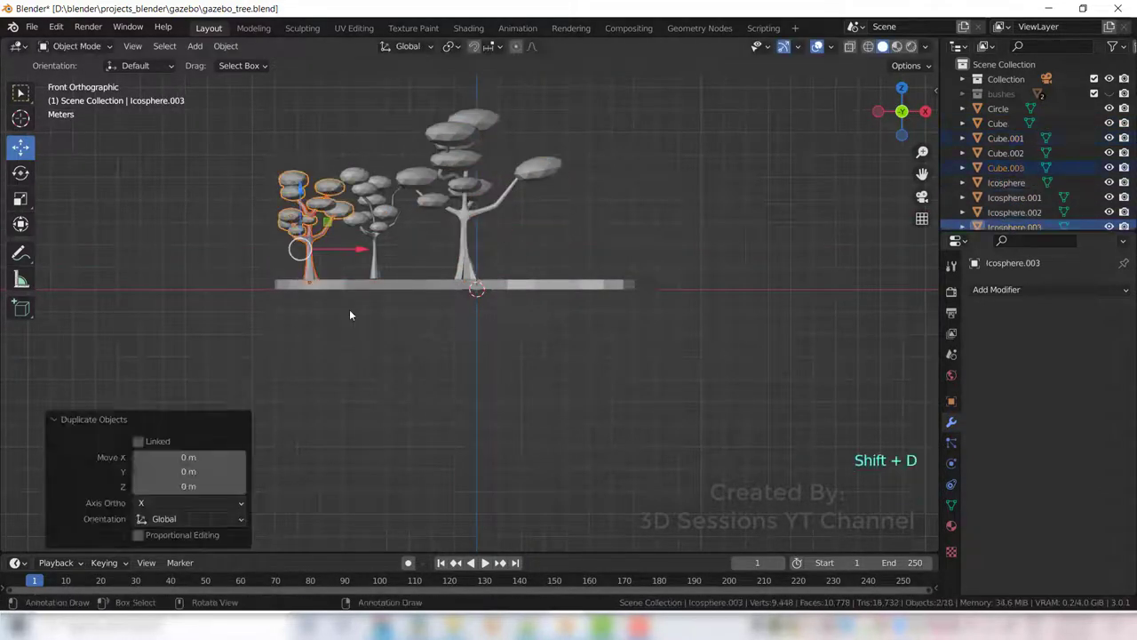
{"action": "left_click_drag", "start_coordinate": [353, 248], "coordinate": [593, 299]}
{"action": "key", "text": "grave"}
{"action": "left_click", "coordinate": [545, 297]}
{"action": "left_click_drag", "start_coordinate": [538, 236], "coordinate": [541, 107]}
Step: Reduce the new tree's height by scaling along Z and lower it about 0.24 m onto the slab
{"action": "key", "text": "grave"}
{"action": "left_click", "coordinate": [338, 253]}
{"action": "key", "text": "s"}
{"action": "key", "text": "z"}
{"action": "left_click", "coordinate": [619, 368]}
{"action": "key", "text": "g"}
{"action": "key", "text": "x"}
{"action": "right_click", "coordinate": [588, 255]}
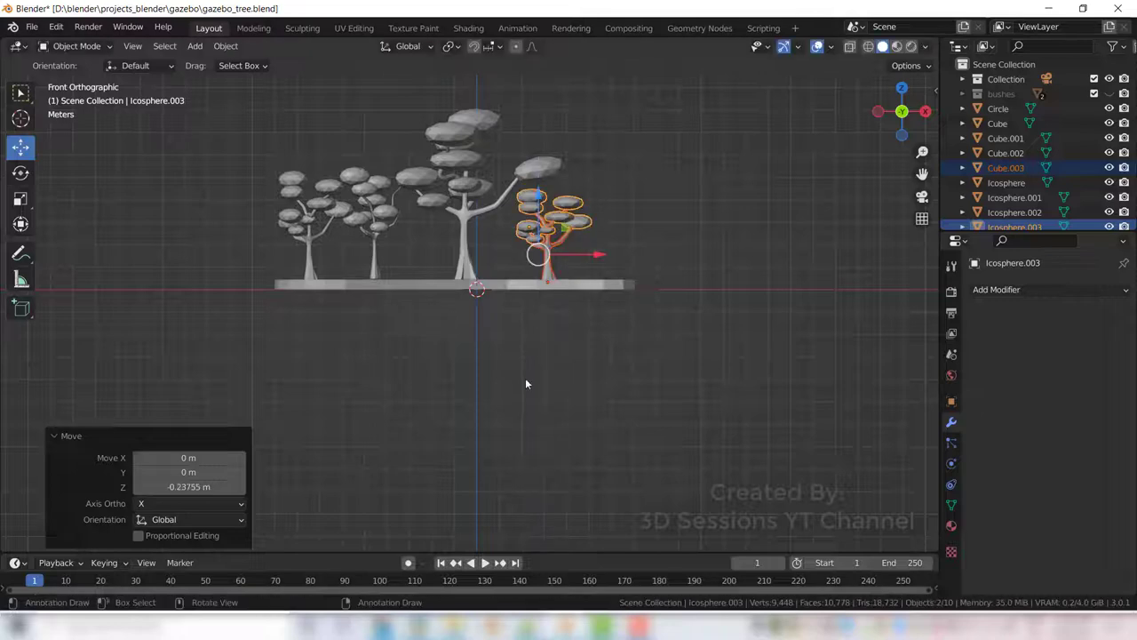
Step: Duplicate the leftmost small tree again and move the copy about 13.8 m along positive X to the slab's right end
{"action": "left_click", "coordinate": [302, 203]}
{"action": "left_click", "coordinate": [309, 262], "text": "shift"}
{"action": "key", "text": "shift+d"}
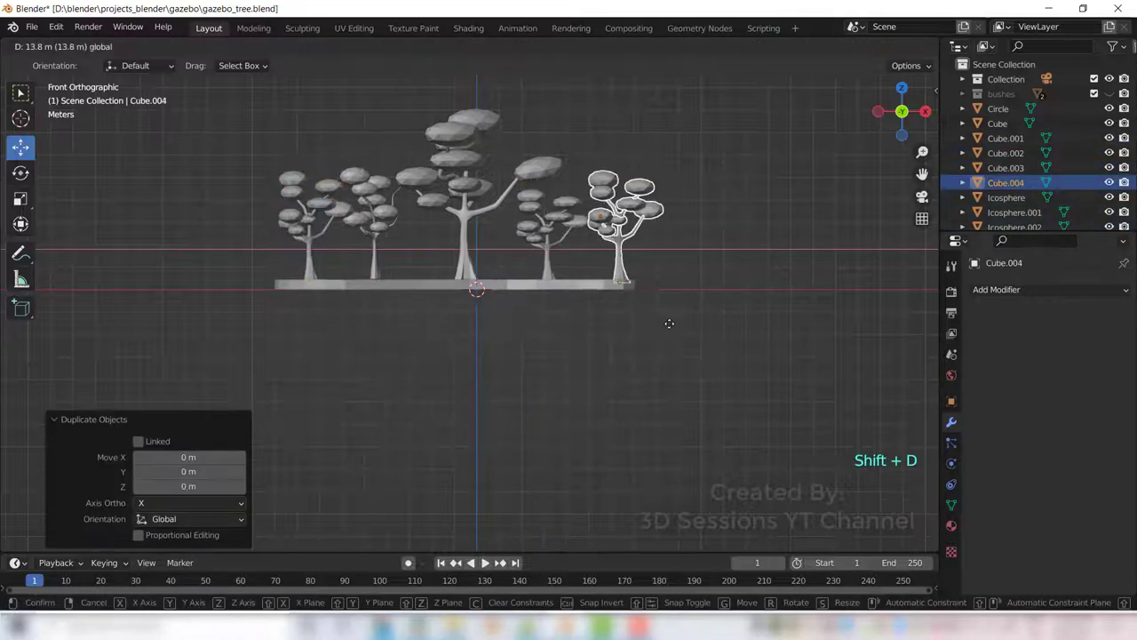
{"action": "key", "text": "x"}
{"action": "left_click", "coordinate": [664, 382]}
Step: Rotate the rightmost tree about a quarter turn in top view and nudge it along positive X, finishing with about 0.68 m
{"action": "key", "text": "KP_7"}
{"action": "key", "text": "r"}
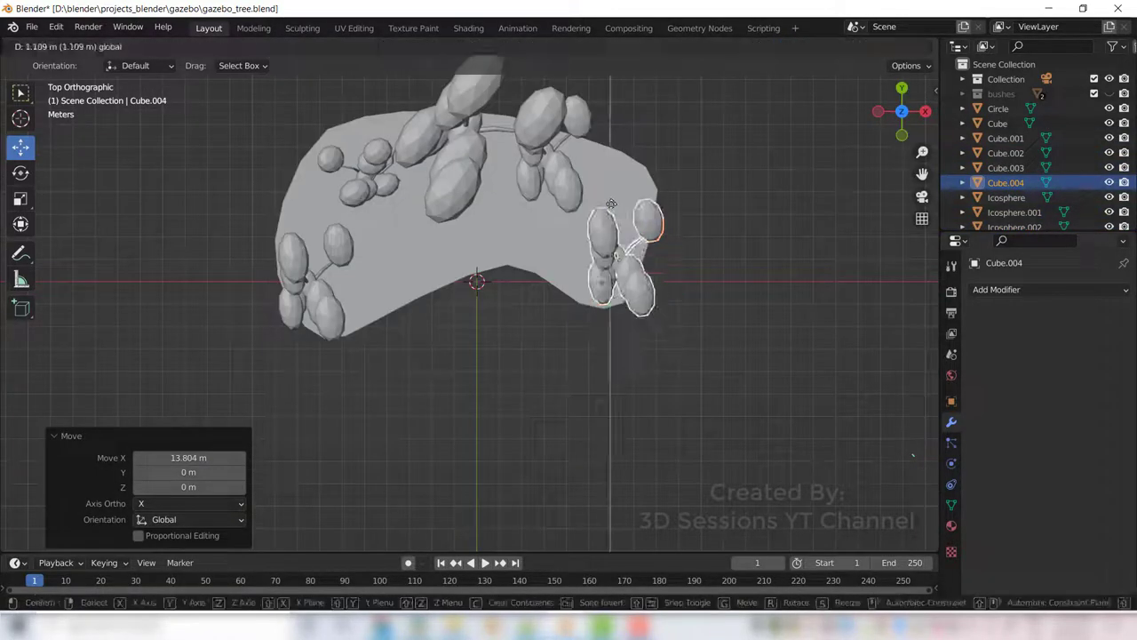
{"action": "left_click", "coordinate": [380, 251]}
{"action": "key", "text": "KP_1"}
{"action": "left_click_drag", "start_coordinate": [672, 252], "coordinate": [690, 252]}
{"action": "middle_click_drag", "start_coordinate": [666, 185], "coordinate": [604, 206]}
{"action": "left_click_drag", "start_coordinate": [672, 254], "coordinate": [692, 254]}
{"action": "key", "text": "KP_1"}
{"action": "key", "text": "KP_7"}
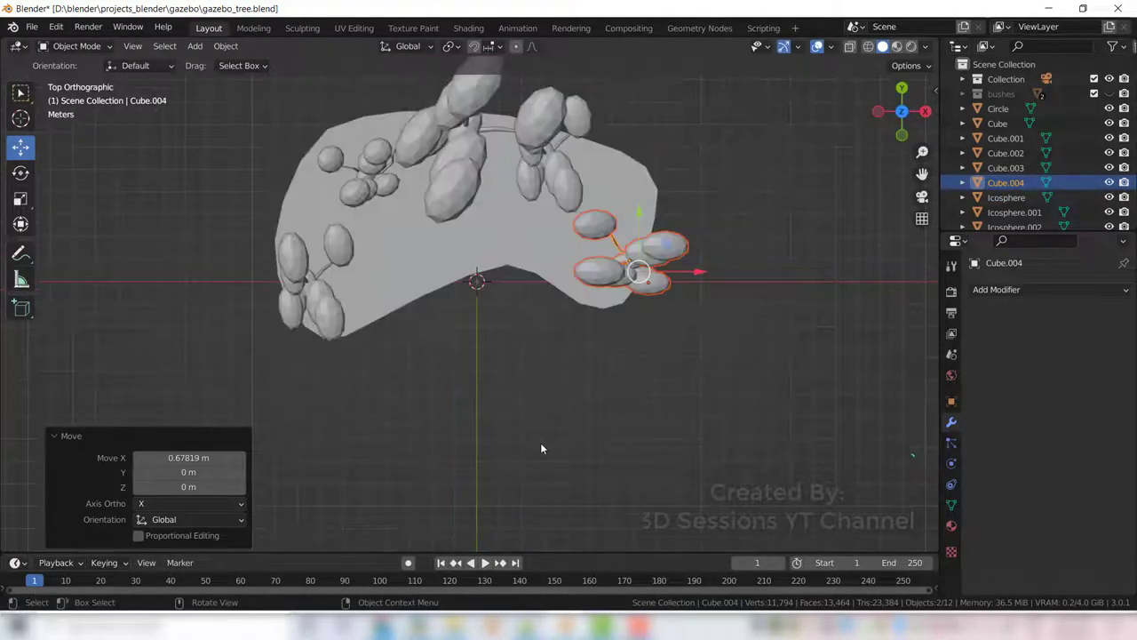
Step: Deselect the tree, unhide the bushes collection, and move both bushes along negative X onto the left part of the slab
{"action": "left_click", "coordinate": [422, 416]}
{"action": "key", "text": "KP_1"}
{"action": "middle_click_drag", "start_coordinate": [362, 392], "coordinate": [436, 376]}
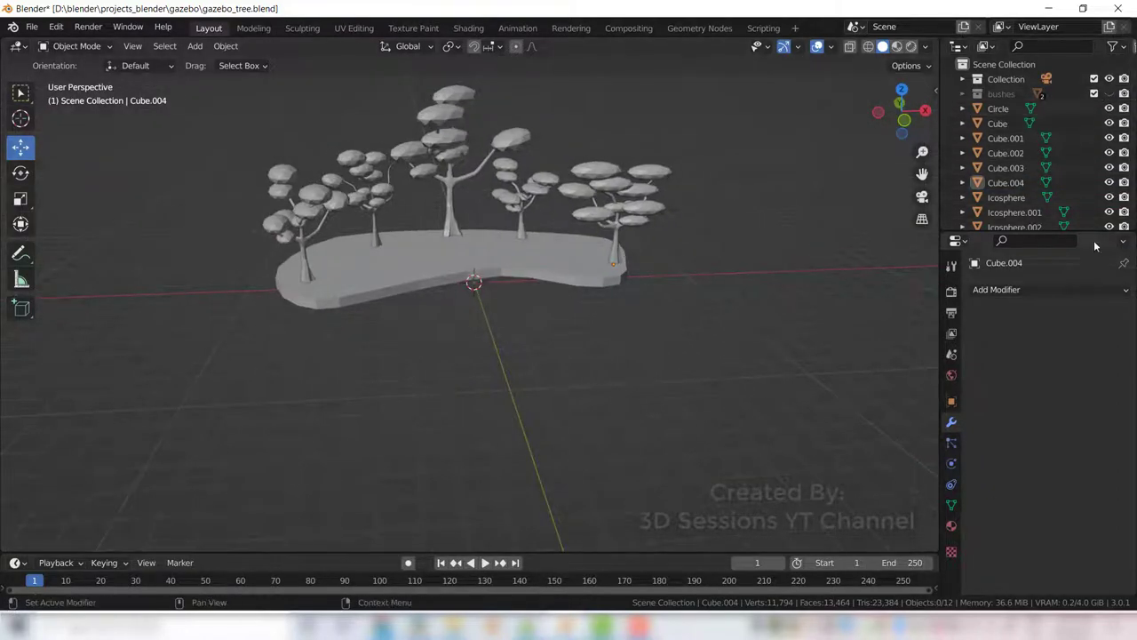
{"action": "left_click", "coordinate": [1110, 93]}
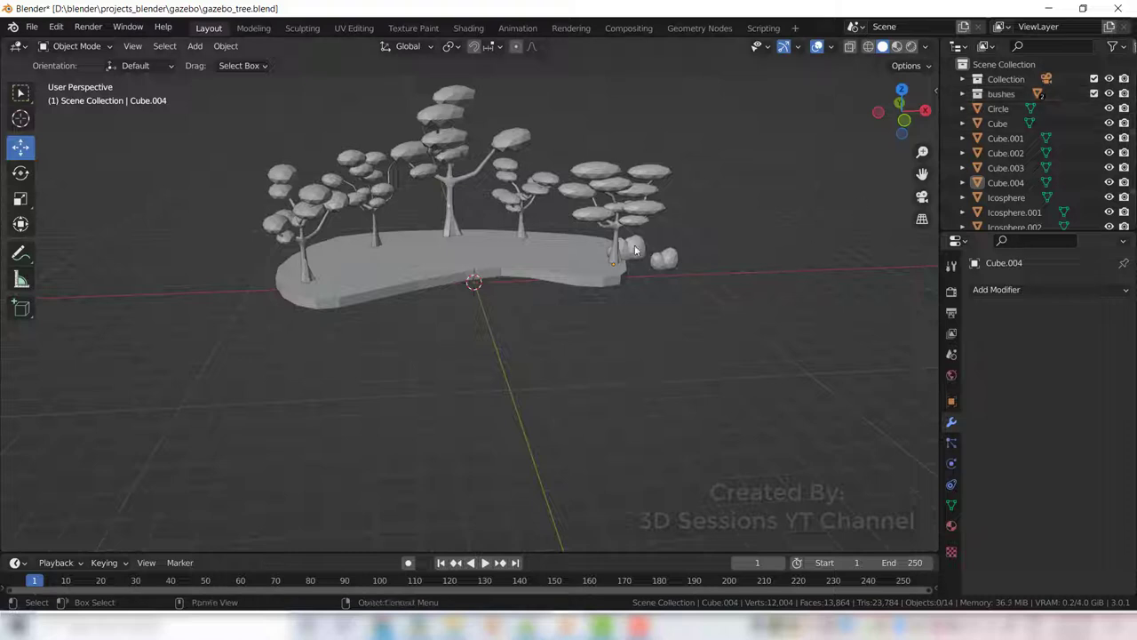
{"action": "left_click", "coordinate": [637, 250]}
{"action": "left_click", "coordinate": [667, 261], "text": "shift"}
{"action": "left_click_drag", "start_coordinate": [690, 262], "coordinate": [395, 267]}
Step: Select the front bush alone and move it along X and Y to a spot in front of the large tree
{"action": "left_click", "coordinate": [382, 367]}
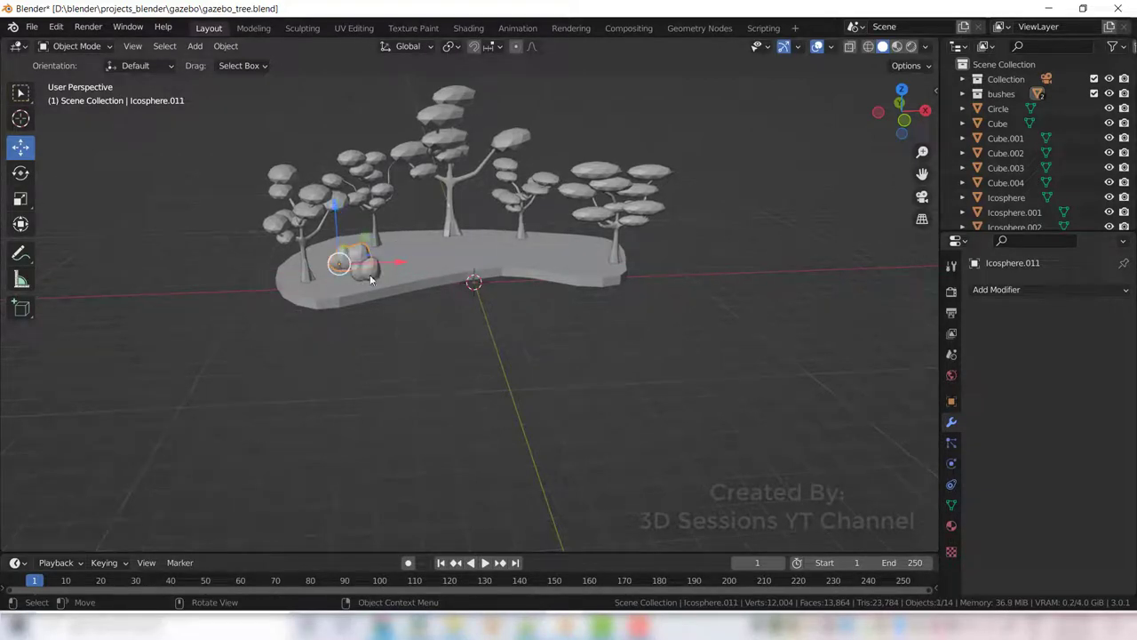
{"action": "left_click", "coordinate": [371, 279]}
{"action": "left_click_drag", "start_coordinate": [405, 272], "coordinate": [493, 272]}
{"action": "key", "text": "grave"}
{"action": "left_click", "coordinate": [459, 167]}
{"action": "left_click_drag", "start_coordinate": [441, 197], "coordinate": [440, 89]}
{"action": "middle_click_drag", "start_coordinate": [421, 418], "coordinate": [411, 300]}
Step: Try a free rotation of the bush near the leftmost tree and undo it
{"action": "left_click", "coordinate": [362, 238]}
{"action": "key", "text": "r"}
{"action": "left_click", "coordinate": [494, 402]}
{"action": "key", "text": "ctrl+z"}
Step: Rotate the bush near the leftmost tree with the Rotate tool
{"action": "left_click", "coordinate": [21, 118]}
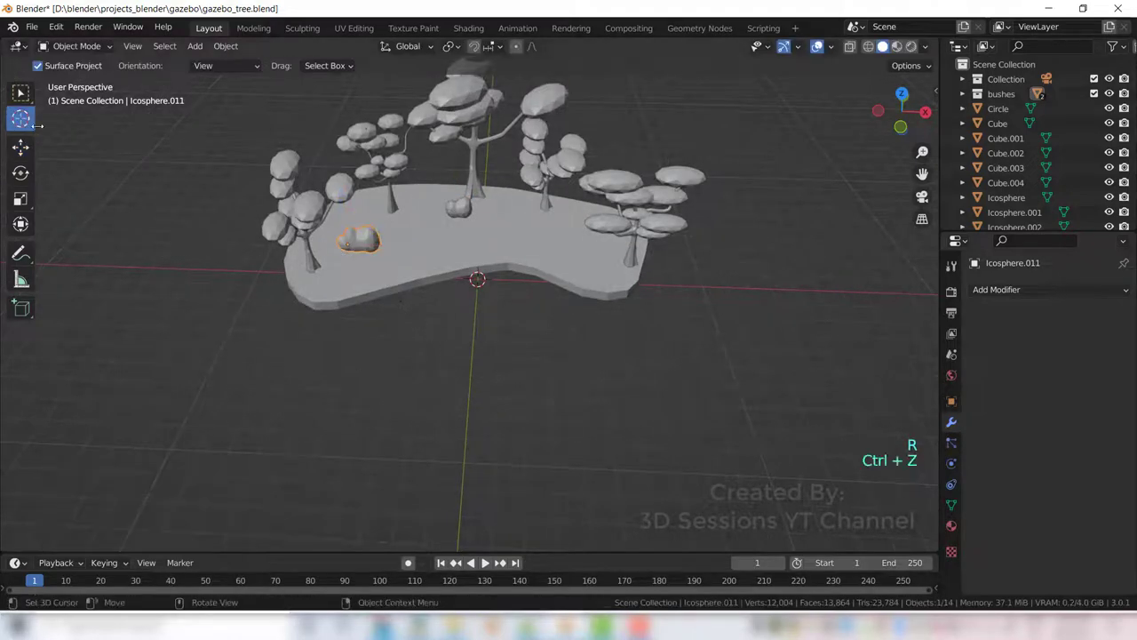
{"action": "left_click", "coordinate": [21, 172]}
{"action": "left_click", "coordinate": [307, 277]}
{"action": "left_click", "coordinate": [361, 243]}
{"action": "left_click_drag", "start_coordinate": [325, 276], "coordinate": [374, 275]}
{"action": "key", "text": "grave"}
{"action": "left_click", "coordinate": [182, 374]}
{"action": "middle_click_drag", "start_coordinate": [453, 340], "coordinate": [420, 371]}
{"action": "scroll", "coordinate": [421, 370], "scroll_direction": "up", "scroll_amount": 3}
Step: Move the rotated bush beside the base of the leftmost tree, toward the slab's front, finishing about 1.26 m along X
{"action": "left_click", "coordinate": [20, 147]}
{"action": "left_click_drag", "start_coordinate": [328, 224], "coordinate": [276, 240]}
{"action": "key", "text": "grave"}
{"action": "left_click", "coordinate": [272, 159]}
{"action": "left_click_drag", "start_coordinate": [127, 133], "coordinate": [127, 242]}
{"action": "left_click_drag", "start_coordinate": [182, 297], "coordinate": [241, 297]}
{"action": "middle_click_drag", "start_coordinate": [323, 402], "coordinate": [273, 374]}
Step: Scale the left bush down to about 0.7 and nudge it into place beside the leftmost tree
{"action": "key", "text": "s"}
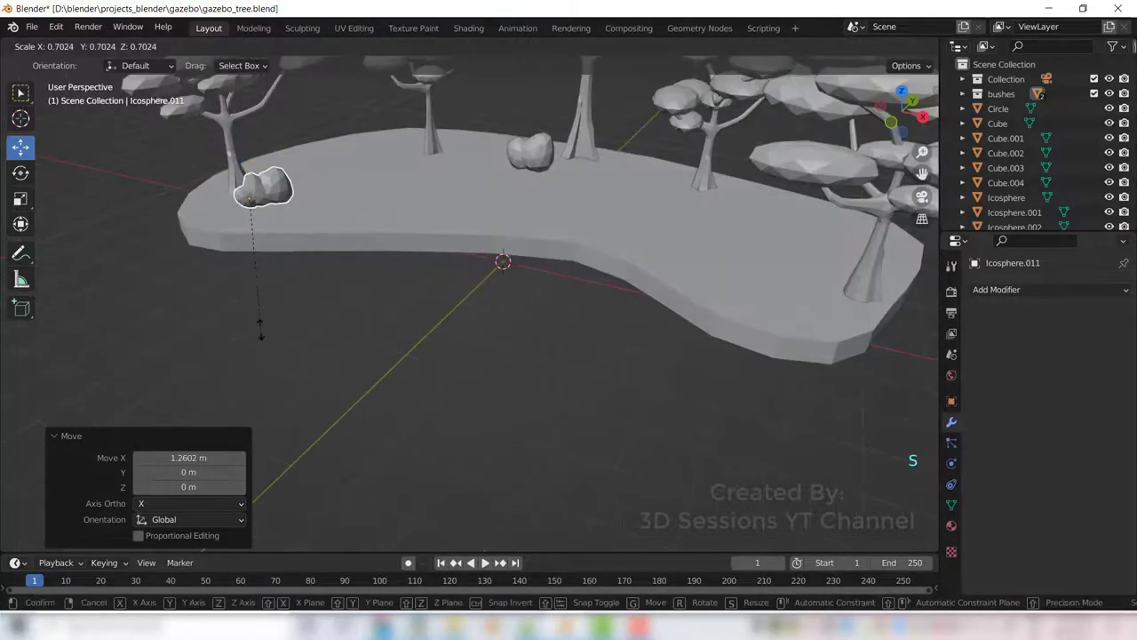
{"action": "left_click", "coordinate": [260, 310]}
{"action": "left_click_drag", "start_coordinate": [250, 200], "coordinate": [287, 187]}
{"action": "left_click_drag", "start_coordinate": [334, 196], "coordinate": [309, 190]}
Step: In front view, lower both bushes onto the slab, the left one by about 0.31 m, and save the file
{"action": "left_click", "coordinate": [532, 152]}
{"action": "key", "text": "grave"}
{"action": "left_click", "coordinate": [329, 443]}
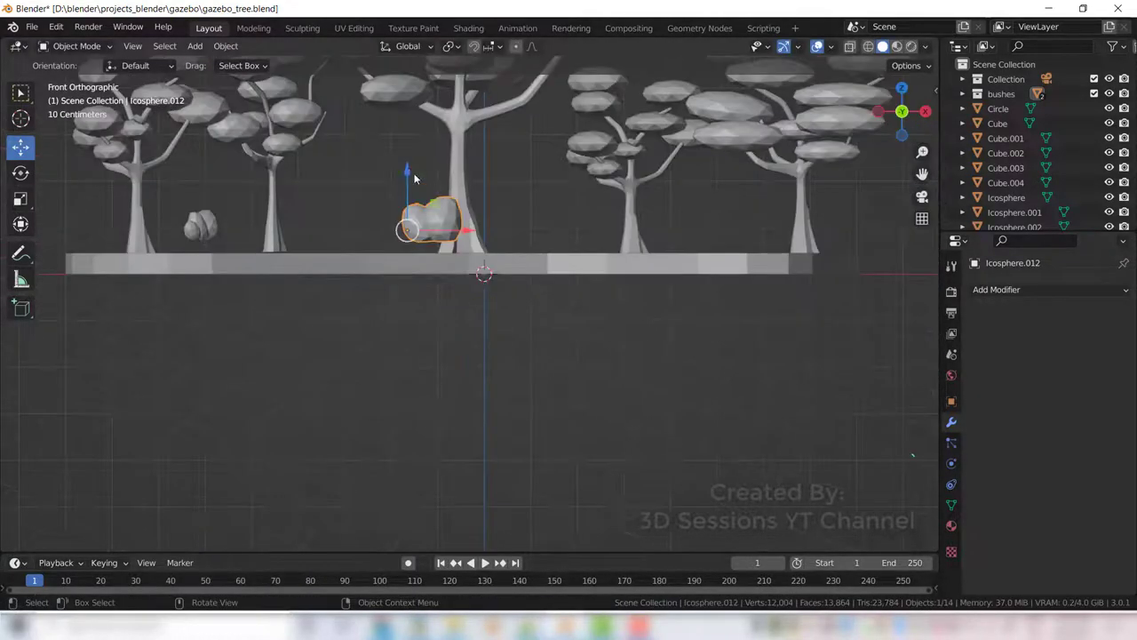
{"action": "left_click_drag", "start_coordinate": [409, 174], "coordinate": [409, 187]}
{"action": "left_click", "coordinate": [201, 224]}
{"action": "left_click_drag", "start_coordinate": [194, 176], "coordinate": [195, 190]}
{"action": "scroll", "coordinate": [439, 407], "scroll_direction": "down", "scroll_amount": 4}
{"action": "middle_click_drag", "start_coordinate": [439, 407], "coordinate": [462, 429]}
{"action": "key", "text": "ctrl+s"}
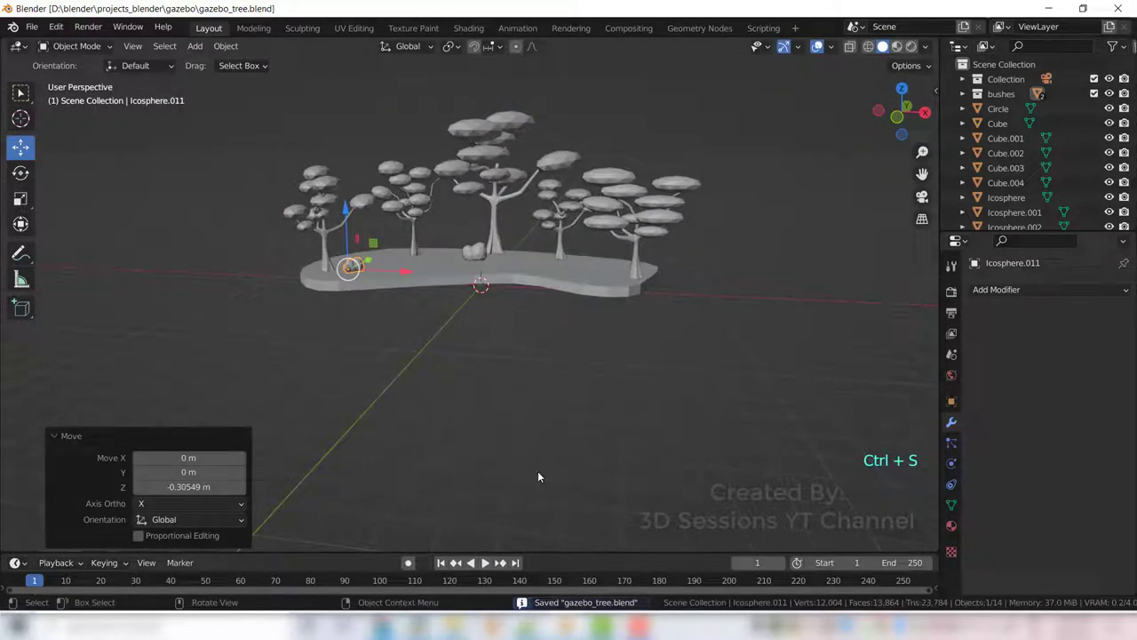
Step: Switch to the camera view and lock the camera to the view
{"action": "left_click", "coordinate": [922, 197]}
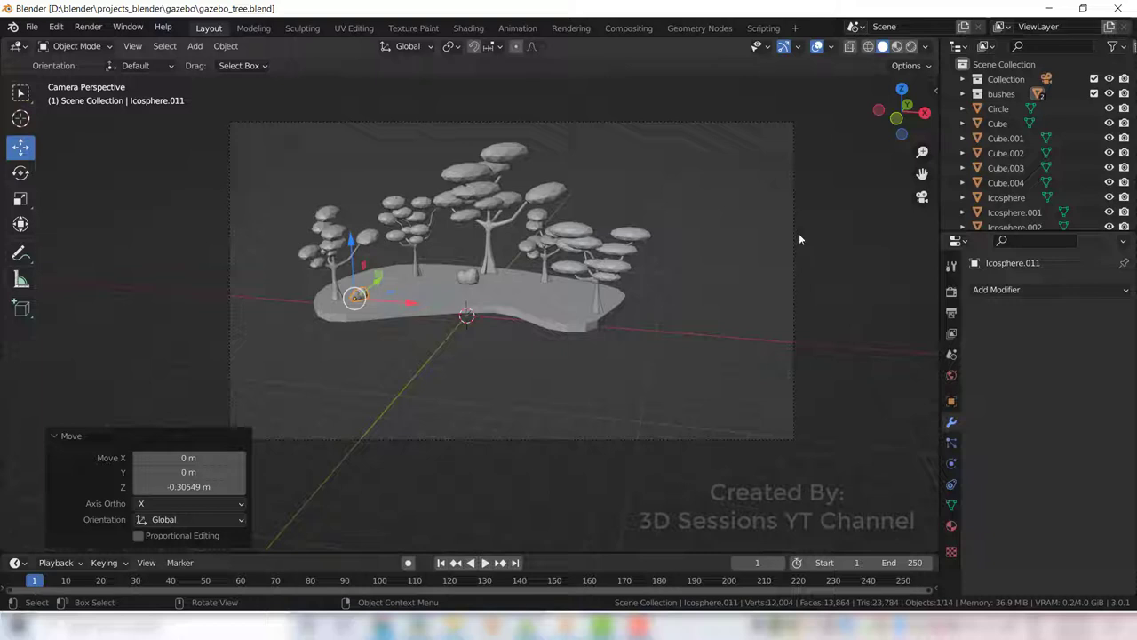
{"action": "key", "text": "n"}
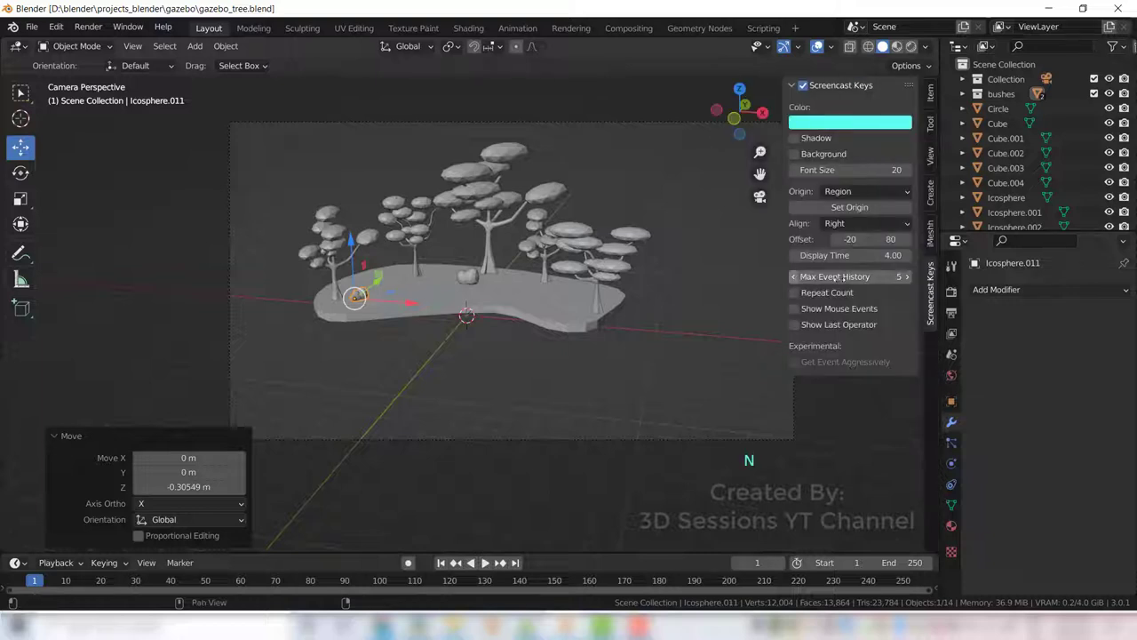
{"action": "left_click", "coordinate": [932, 155]}
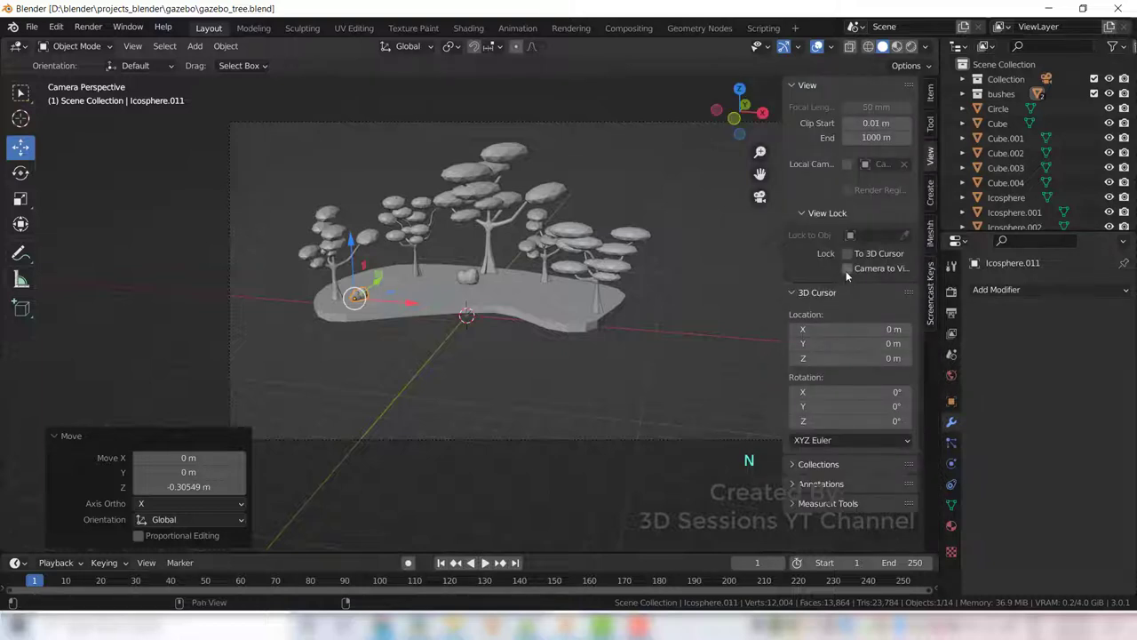
{"action": "left_click", "coordinate": [847, 269]}
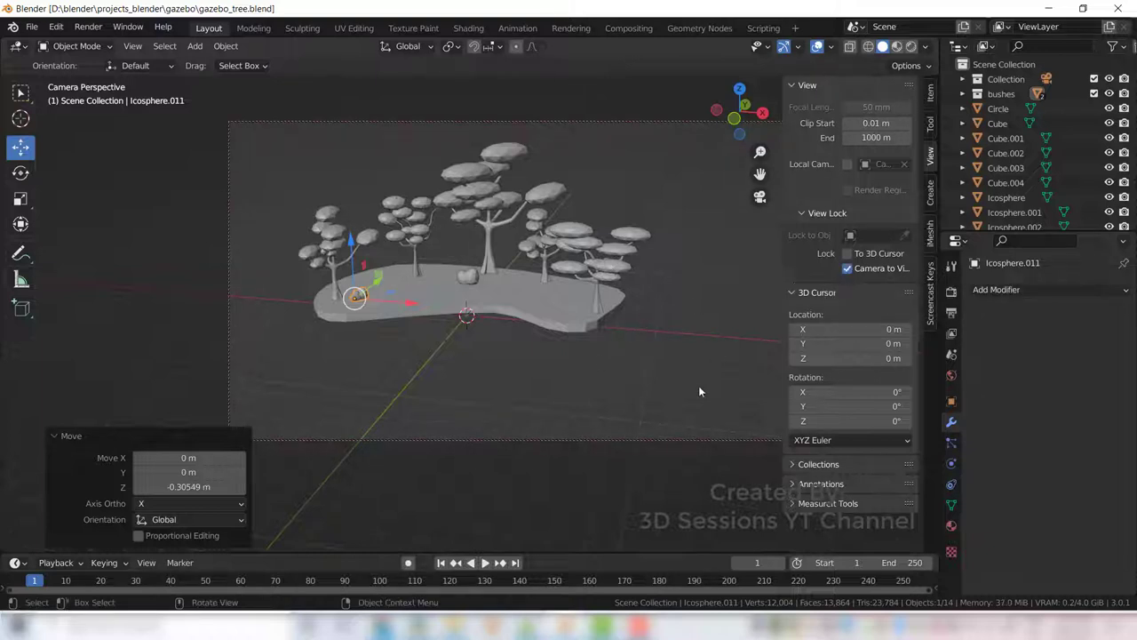
{"action": "key", "text": "n"}
Step: Adjust the locked camera's position, distance and angle so the slab and all trees sit centrally in the frame
{"action": "middle_click_drag", "start_coordinate": [526, 252], "coordinate": [533, 259], "text": "shift"}
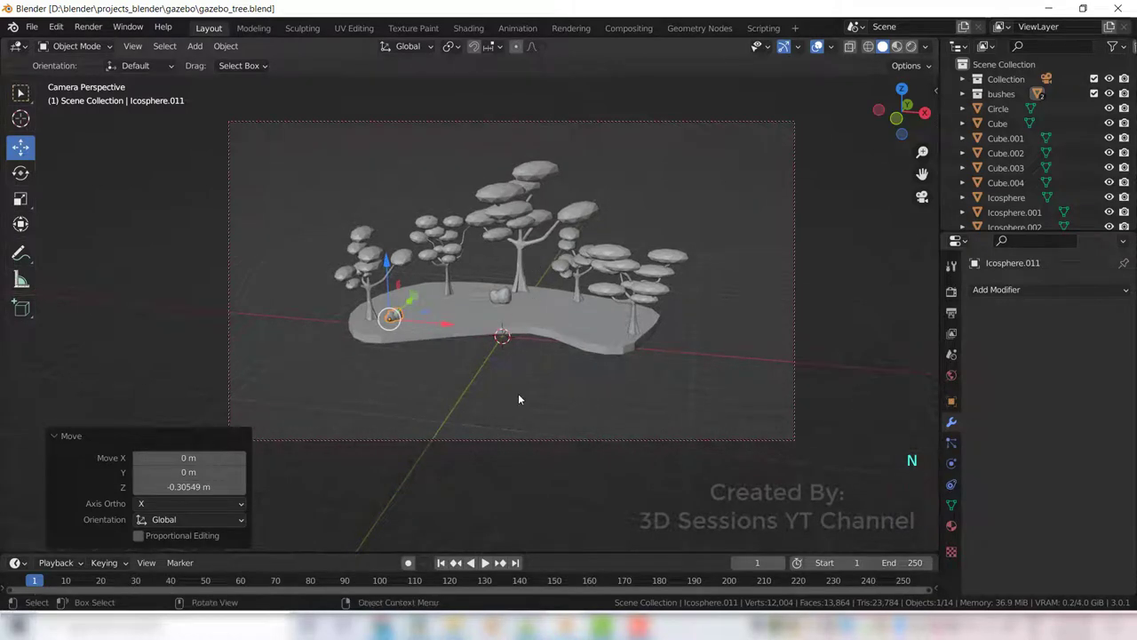
{"action": "scroll", "coordinate": [519, 376], "scroll_direction": "up", "scroll_amount": 1}
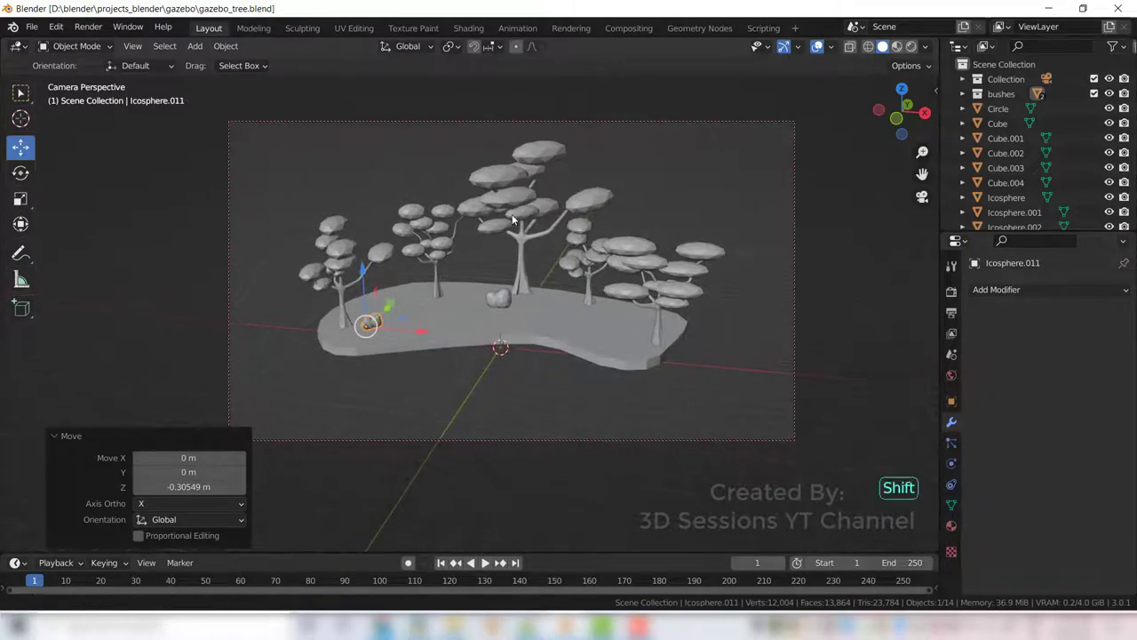
{"action": "middle_click_drag", "start_coordinate": [514, 213], "coordinate": [510, 233], "text": "shift"}
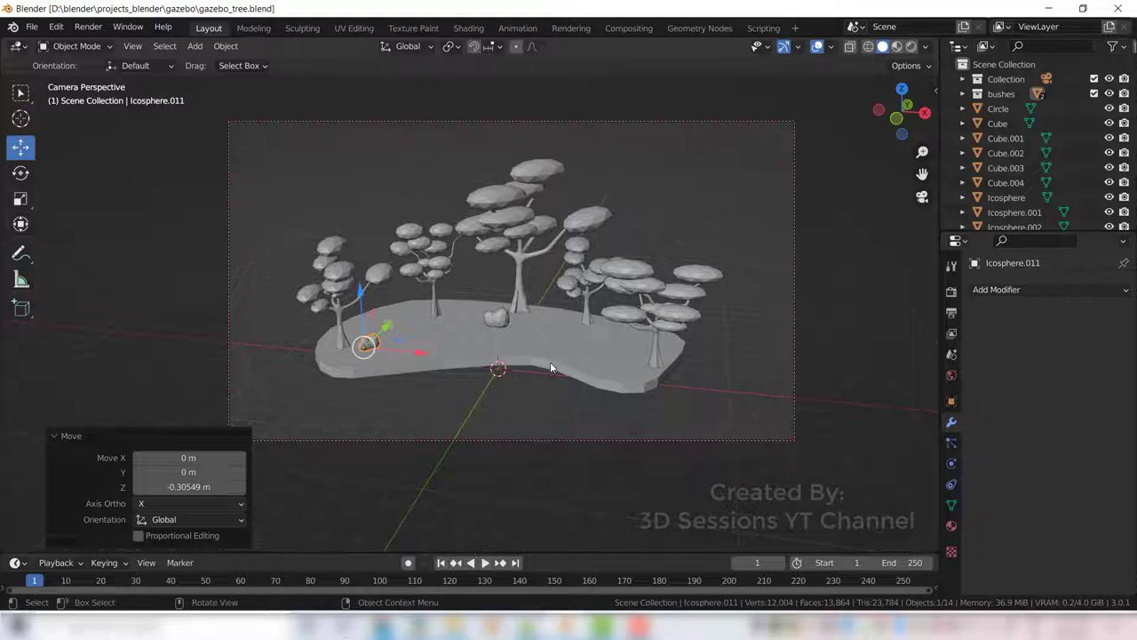
{"action": "mouse_move", "coordinate": [545, 380]}
{"action": "middle_mouse_down"}
{"action": "mouse_move", "coordinate": [561, 371]}
{"action": "mouse_move", "coordinate": [551, 377]}
{"action": "middle_mouse_up"}
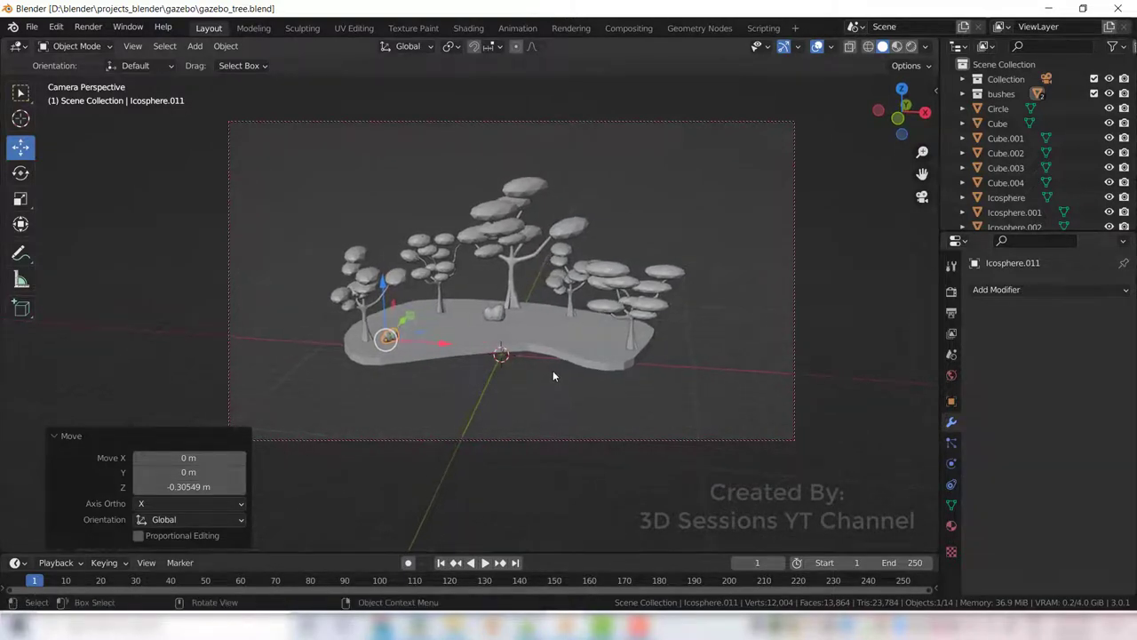
Step: Move the locked camera closer to the slab and lower its angle slightly so the trees fill the frame
{"action": "scroll", "coordinate": [553, 369], "scroll_direction": "up", "scroll_amount": 1}
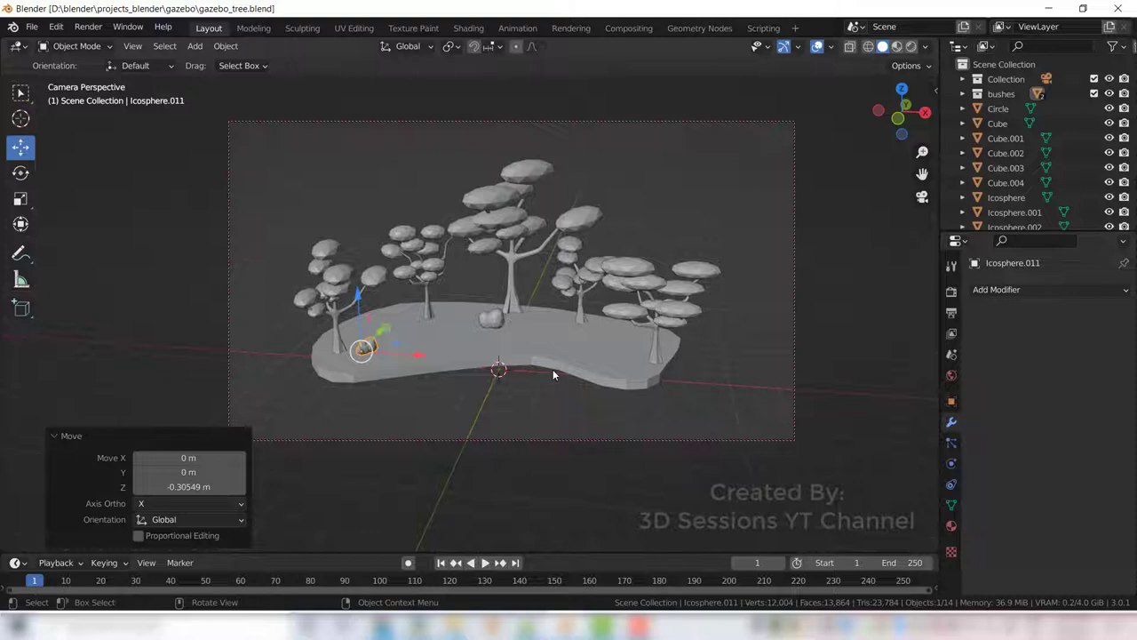
{"action": "scroll", "coordinate": [553, 368], "scroll_direction": "up", "scroll_amount": 1}
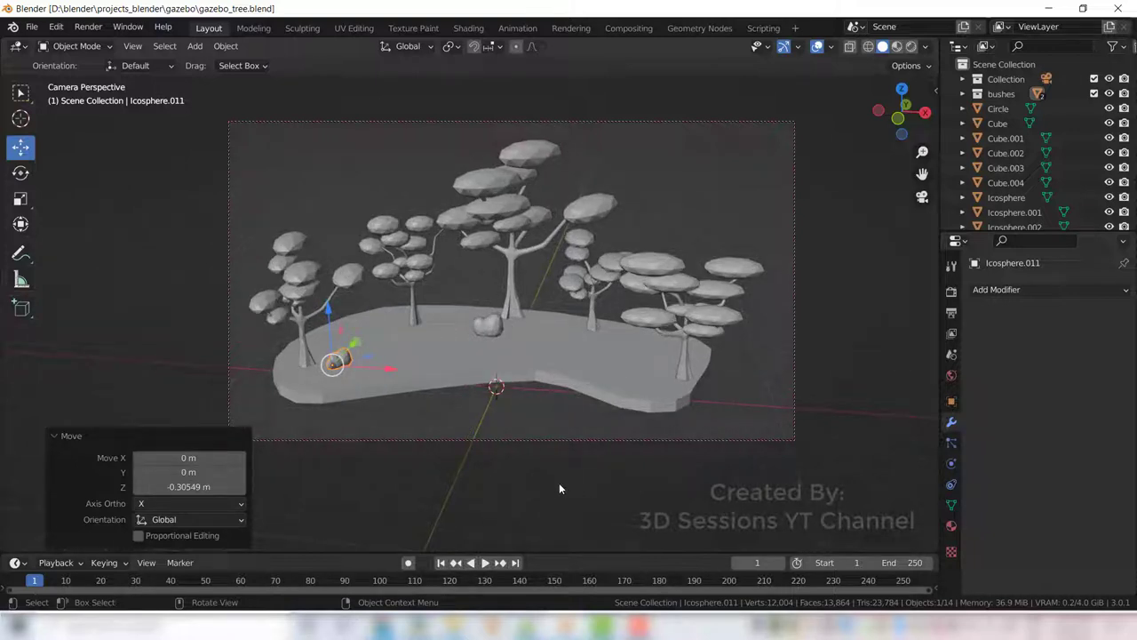
{"action": "middle_click_drag", "start_coordinate": [504, 414], "coordinate": [507, 407]}
Step: Release the camera from the view lock and save the file
{"action": "key", "text": "n"}
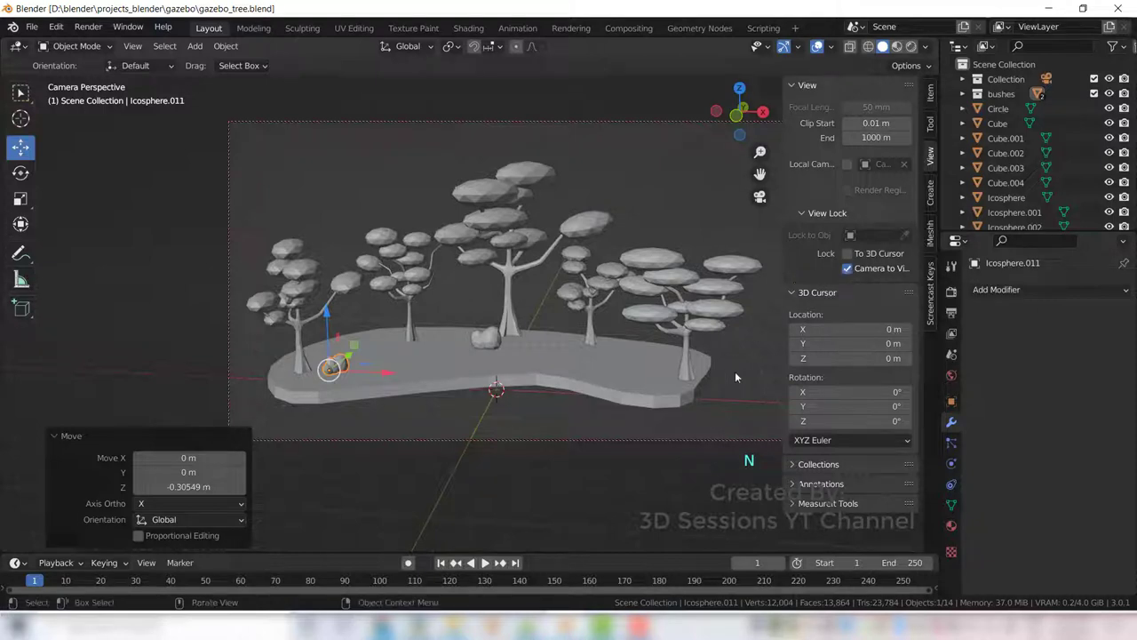
{"action": "left_click", "coordinate": [846, 268]}
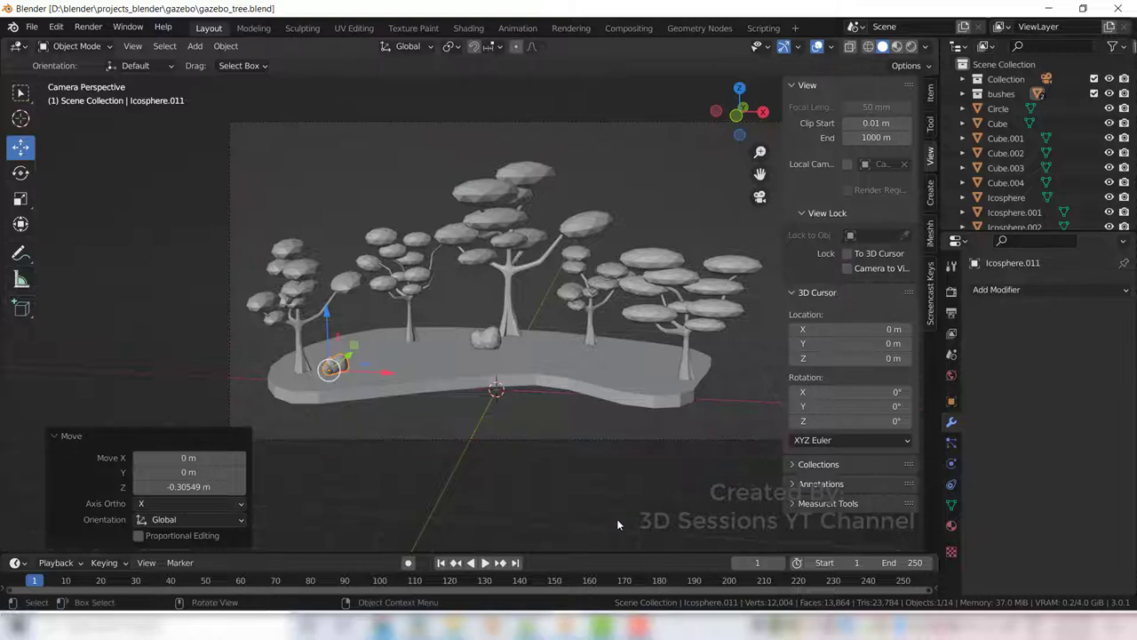
{"action": "key", "text": "n"}
{"action": "key", "text": "ctrl+s"}
{"action": "left_click", "coordinate": [390, 420]}
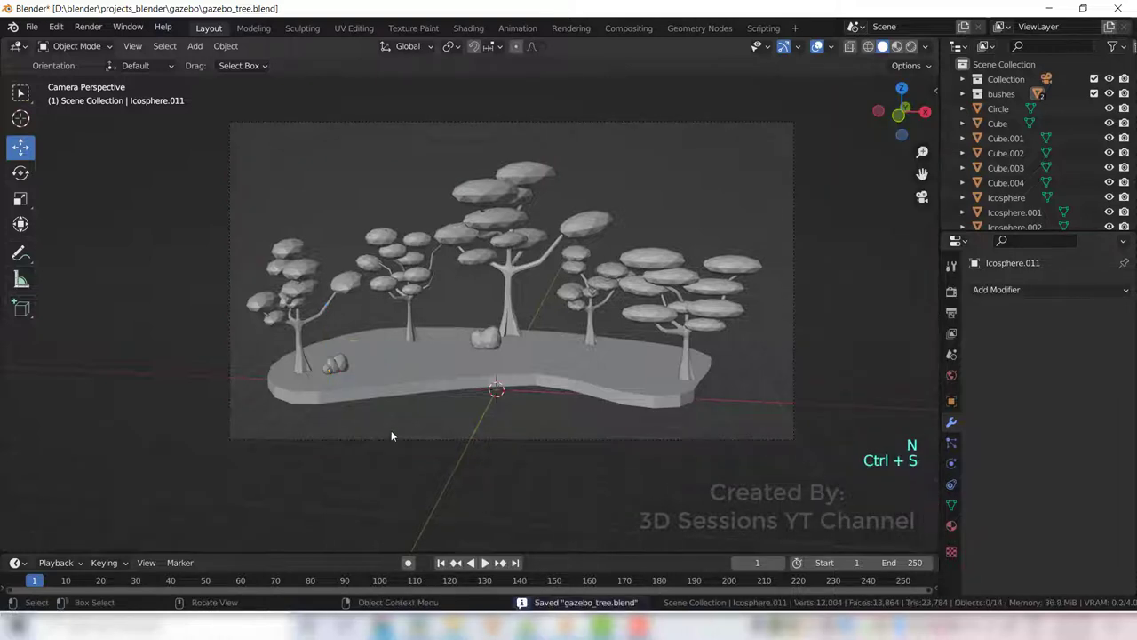
{"action": "left_click_drag", "start_coordinate": [389, 380], "coordinate": [404, 388]}
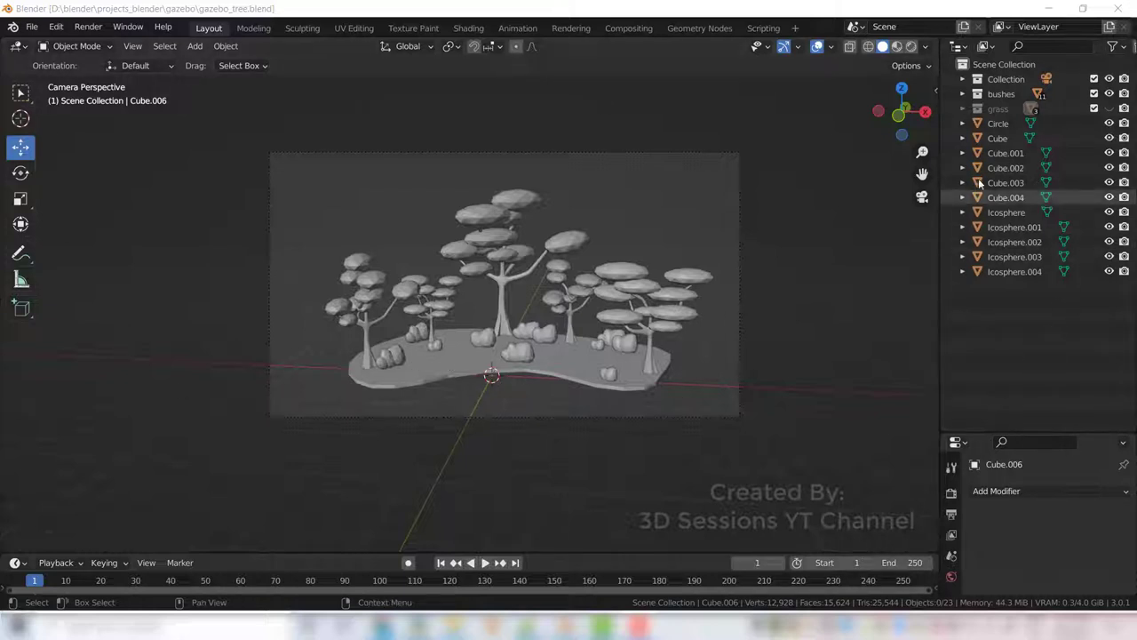
Step: Show the hidden grass collection and select its three grass clumps on the right part of the slab
{"action": "left_click", "coordinate": [1109, 109]}
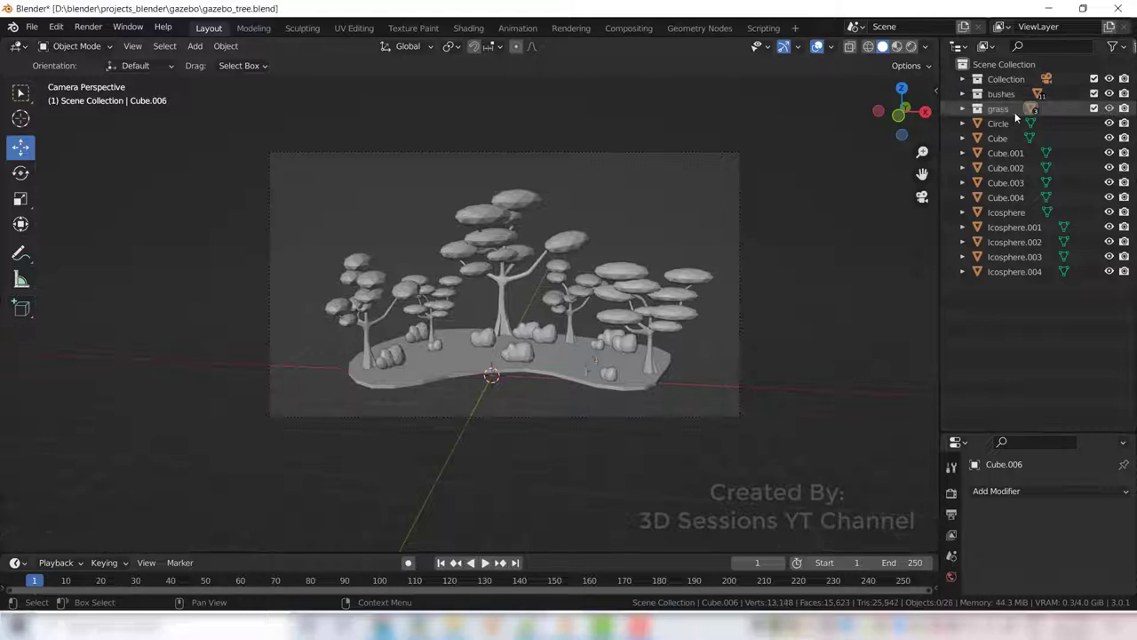
{"action": "left_click", "coordinate": [565, 367]}
{"action": "scroll", "coordinate": [593, 437], "scroll_direction": "up", "scroll_amount": 4}
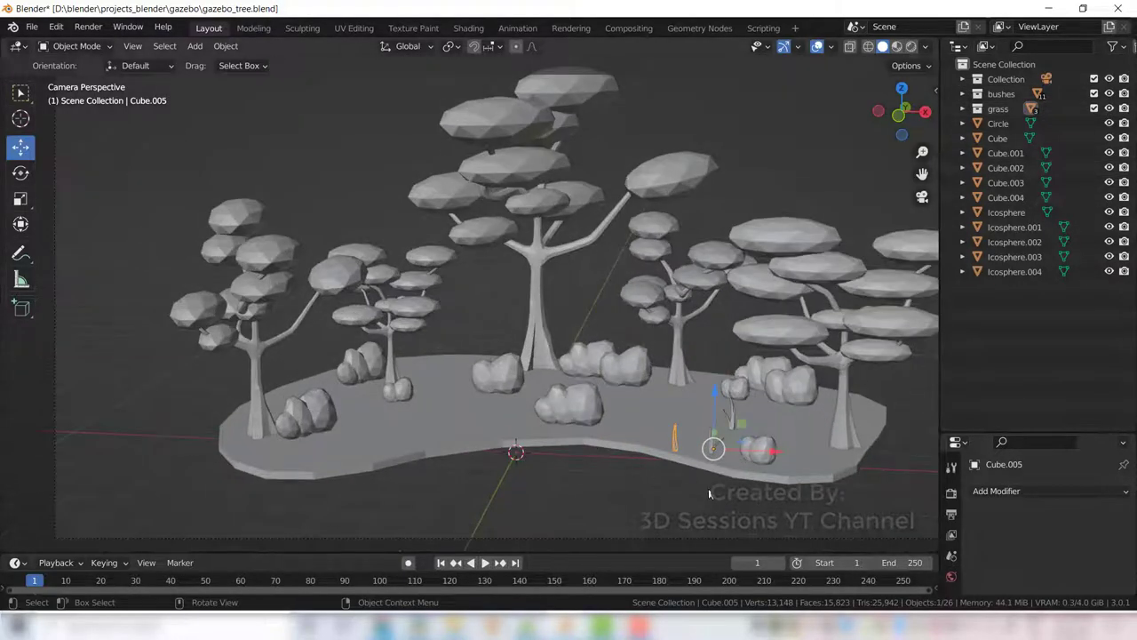
{"action": "middle_click_drag", "start_coordinate": [594, 437], "coordinate": [567, 434], "text": "shift"}
{"action": "left_click", "coordinate": [574, 405]}
{"action": "left_click", "coordinate": [537, 389], "text": "shift"}
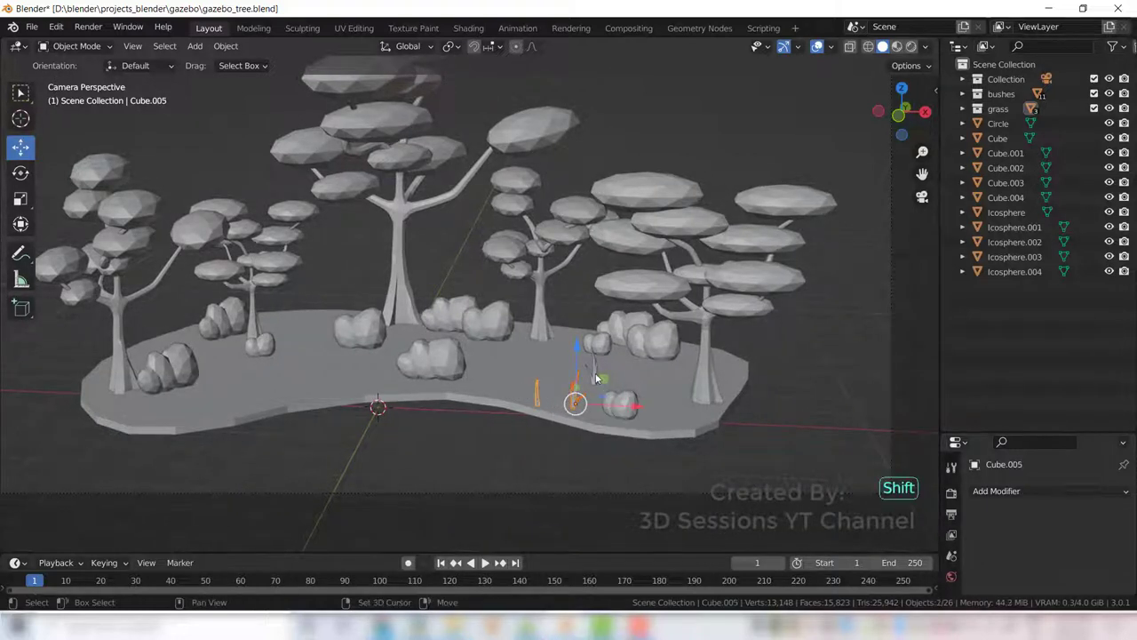
{"action": "left_click", "coordinate": [598, 379], "text": "shift"}
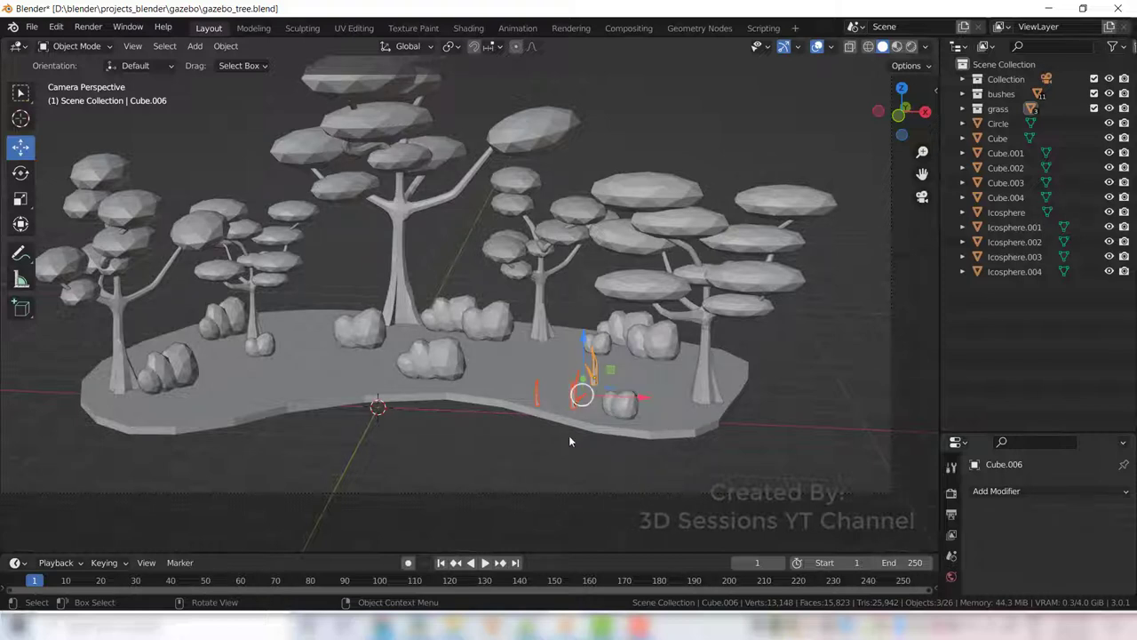
Step: Set the leftmost grass clump's origin to its geometry and rotate the clump about 73.7° around Z
{"action": "left_click", "coordinate": [538, 394]}
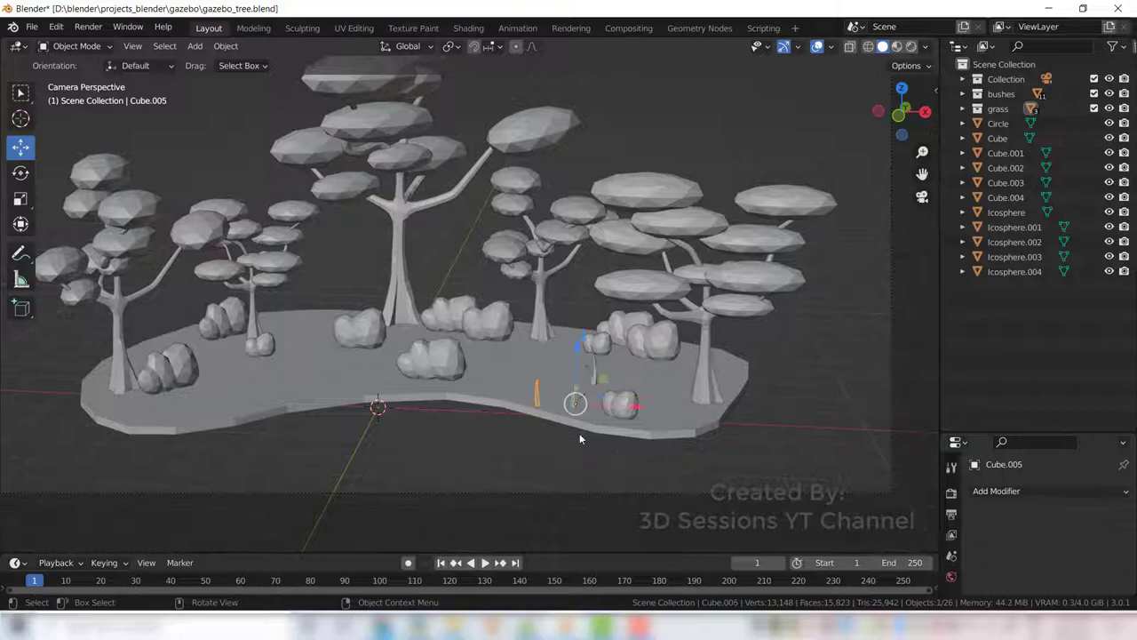
{"action": "left_click", "coordinate": [535, 401]}
{"action": "left_click", "coordinate": [536, 401]}
{"action": "right_click", "coordinate": [536, 398]}
{"action": "mouse_move", "coordinate": [533, 391]}
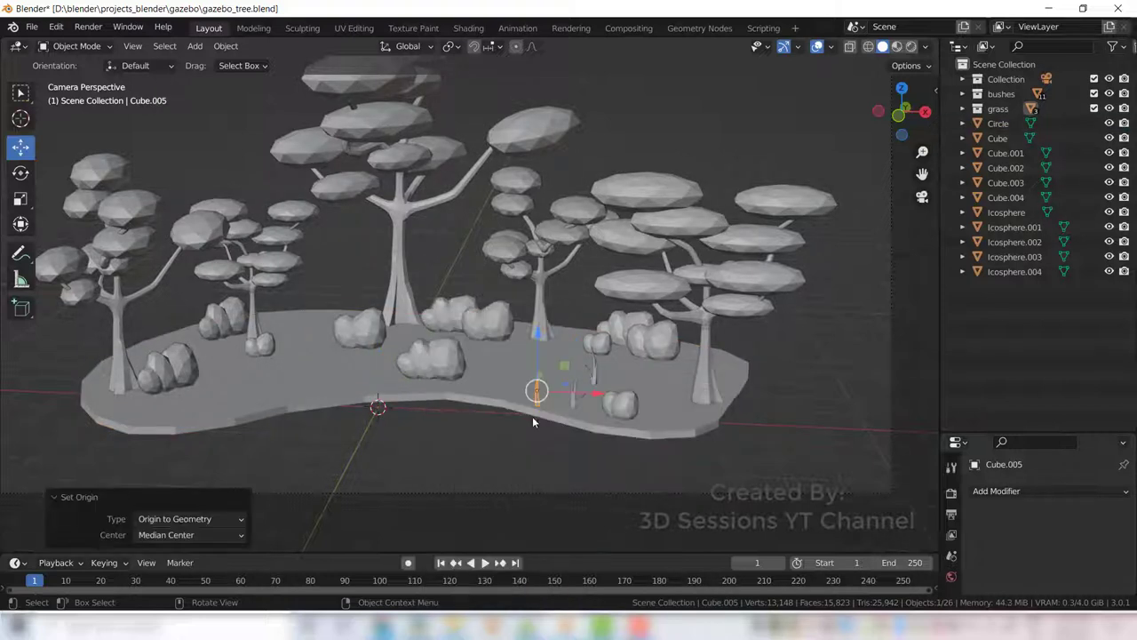
{"action": "left_click", "coordinate": [20, 174]}
{"action": "left_click_drag", "start_coordinate": [495, 412], "coordinate": [531, 400]}
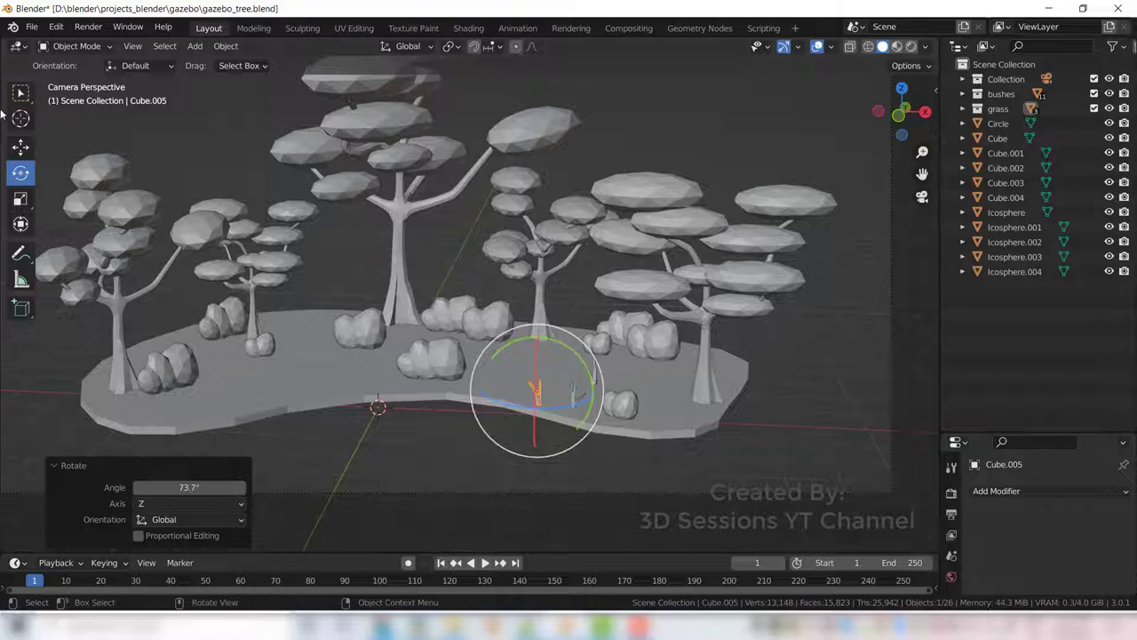
Step: Duplicate the rotated grass clump and move the copy along X to the left part of the slab
{"action": "left_click", "coordinate": [20, 147]}
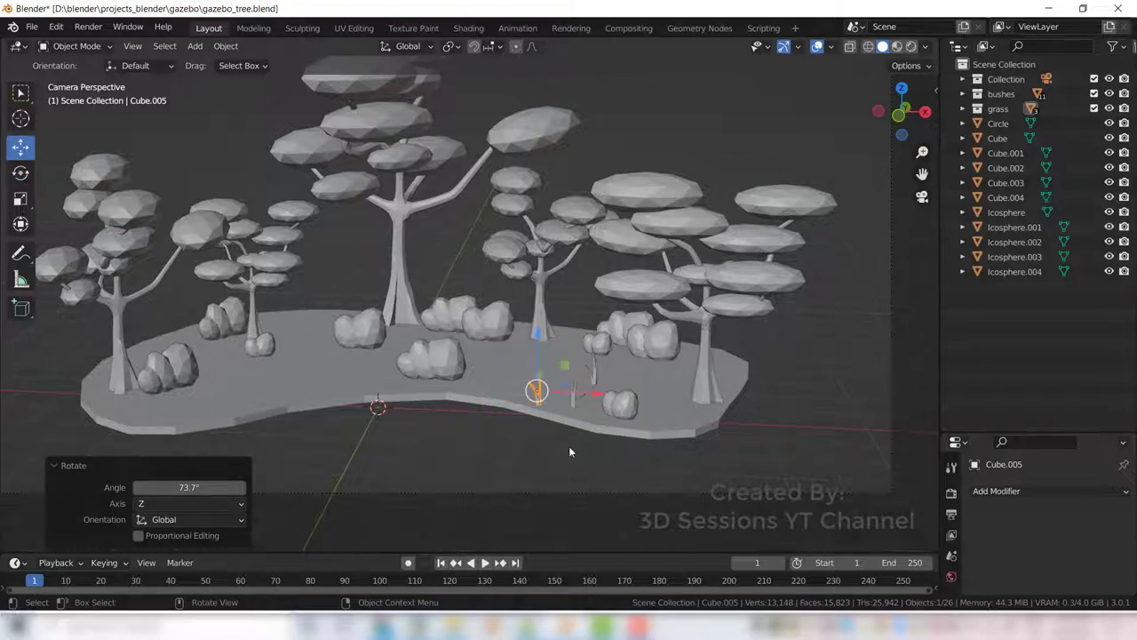
{"action": "key", "text": "shift+d"}
{"action": "left_click_drag", "start_coordinate": [593, 398], "coordinate": [297, 385]}
Step: Rotate the original grass clump beside the front right bush to a different orientation
{"action": "left_click", "coordinate": [577, 405]}
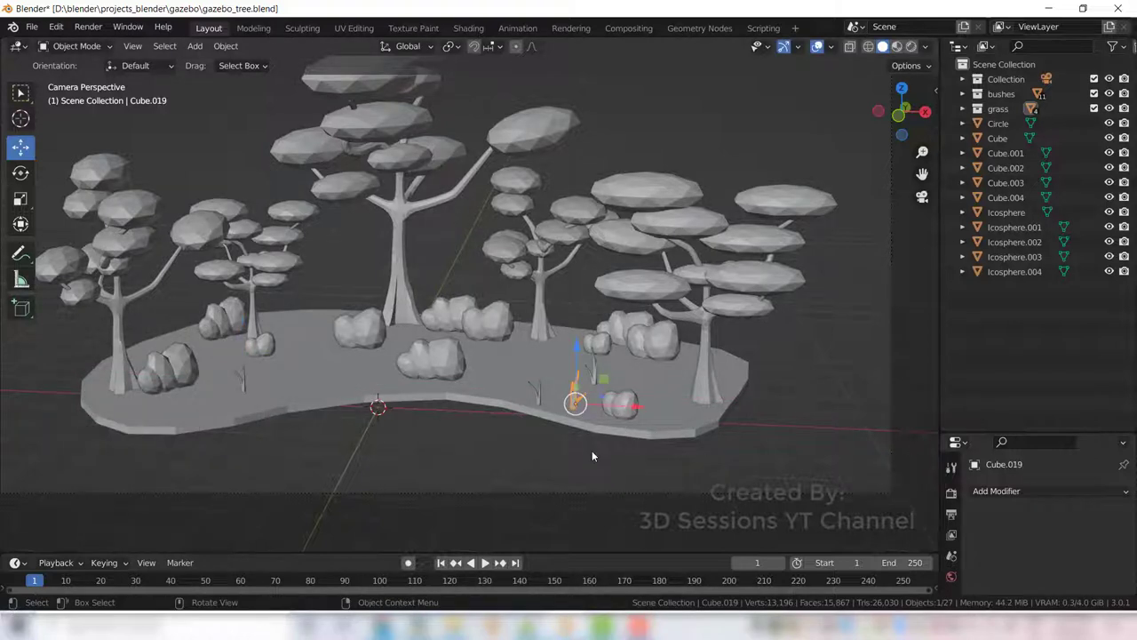
{"action": "key", "text": "r"}
{"action": "key", "text": "y"}
{"action": "right_click", "coordinate": [589, 451]}
{"action": "left_click", "coordinate": [21, 172]}
{"action": "left_click_drag", "start_coordinate": [617, 418], "coordinate": [595, 426]}
Step: Move the rotated grass clump along Y and X to a new spot on the slab
{"action": "left_click", "coordinate": [21, 146]}
{"action": "left_click_drag", "start_coordinate": [576, 357], "coordinate": [577, 321]}
{"action": "key", "text": "ctrl+z"}
{"action": "key", "text": "g"}
{"action": "key", "text": "y"}
{"action": "left_click", "coordinate": [662, 398]}
{"action": "key", "text": "g"}
{"action": "key", "text": "x"}
{"action": "left_click", "coordinate": [577, 395]}
Step: Rotate the rear grass clump around Z and move it along X toward the slab's right edge
{"action": "left_click", "coordinate": [594, 375]}
{"action": "key", "text": "r"}
{"action": "key", "text": "z"}
{"action": "left_click", "coordinate": [881, 455]}
{"action": "left_click_drag", "start_coordinate": [655, 379], "coordinate": [728, 380]}
Step: Duplicate a grass clump, move the copy left and along Y, and turn it around Z
{"action": "left_click", "coordinate": [492, 365]}
{"action": "key", "text": "shift+d"}
{"action": "right_click", "coordinate": [425, 374]}
{"action": "left_click_drag", "start_coordinate": [549, 372], "coordinate": [350, 369]}
{"action": "key", "text": "g"}
{"action": "key", "text": "y"}
{"action": "left_click", "coordinate": [332, 361]}
{"action": "mouse_move", "coordinate": [379, 332]}
{"action": "left_mouse_down"}
{"action": "mouse_move", "coordinate": [348, 332]}
{"action": "mouse_move", "coordinate": [357, 332]}
{"action": "left_mouse_up"}
{"action": "key", "text": "r"}
{"action": "key", "text": "z"}
{"action": "left_click", "coordinate": [258, 390]}
Step: Duplicate the grass clump near the right edge and move the copy along X toward the slab's middle
{"action": "left_click", "coordinate": [670, 378]}
{"action": "key", "text": "shift+d"}
{"action": "right_click", "coordinate": [730, 385]}
{"action": "left_click_drag", "start_coordinate": [728, 382], "coordinate": [379, 380]}
{"action": "left_click", "coordinate": [405, 486]}
Step: Duplicate a grass clump on the left half of the slab and shift the copy farther left
{"action": "middle_click_drag", "start_coordinate": [206, 421], "coordinate": [297, 382], "text": "shift"}
{"action": "left_click", "coordinate": [334, 342]}
{"action": "key", "text": "shift+d"}
{"action": "right_click", "coordinate": [396, 394]}
{"action": "left_click_drag", "start_coordinate": [391, 346], "coordinate": [335, 345]}
{"action": "left_click_drag", "start_coordinate": [289, 334], "coordinate": [267, 341]}
Step: Move a rear grass clump along Y and place a duplicate of it offset along X
{"action": "left_click", "coordinate": [583, 324]}
{"action": "left_click_drag", "start_coordinate": [593, 306], "coordinate": [596, 296]}
{"action": "key", "text": "ctrl+z"}
{"action": "key", "text": "g"}
{"action": "key", "text": "y"}
{"action": "left_click", "coordinate": [647, 351]}
{"action": "key", "text": "shift+d"}
{"action": "key", "text": "x"}
{"action": "left_click", "coordinate": [569, 400]}
Step: Undo the last grass change and save the file
{"action": "key", "text": "g"}
{"action": "key", "text": "y"}
{"action": "key", "text": "Escape"}
{"action": "key", "text": "ctrl+z"}
{"action": "key", "text": "KP_0"}
{"action": "key", "text": "ctrl+s"}
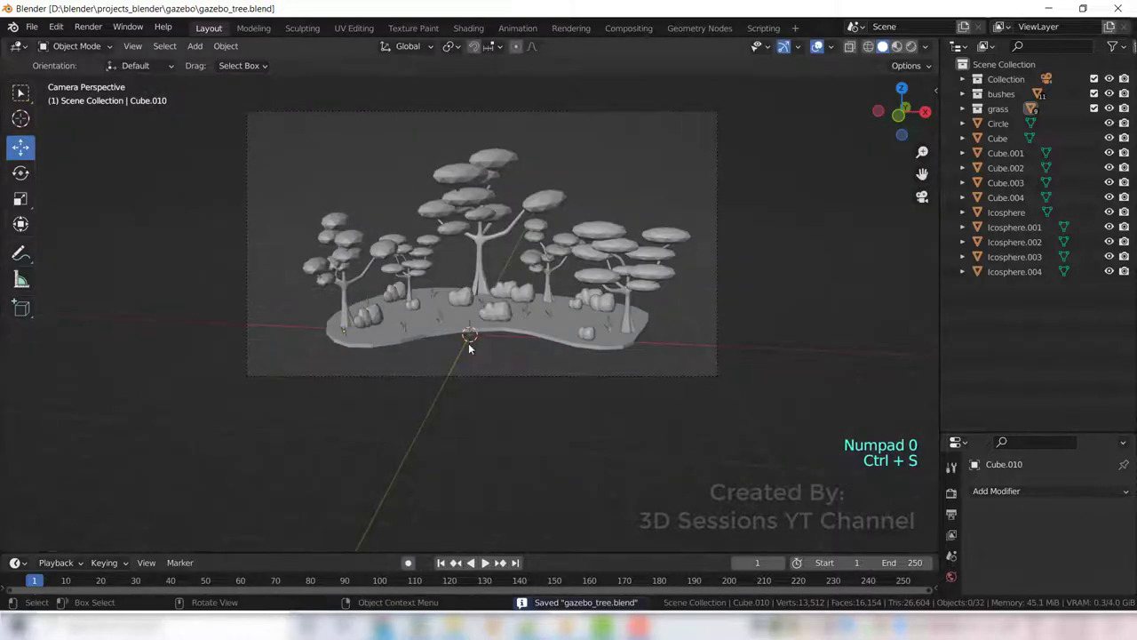
Step: Add a plane under the scene and scale it up about 15.8 times
{"action": "key", "text": "shift+a"}
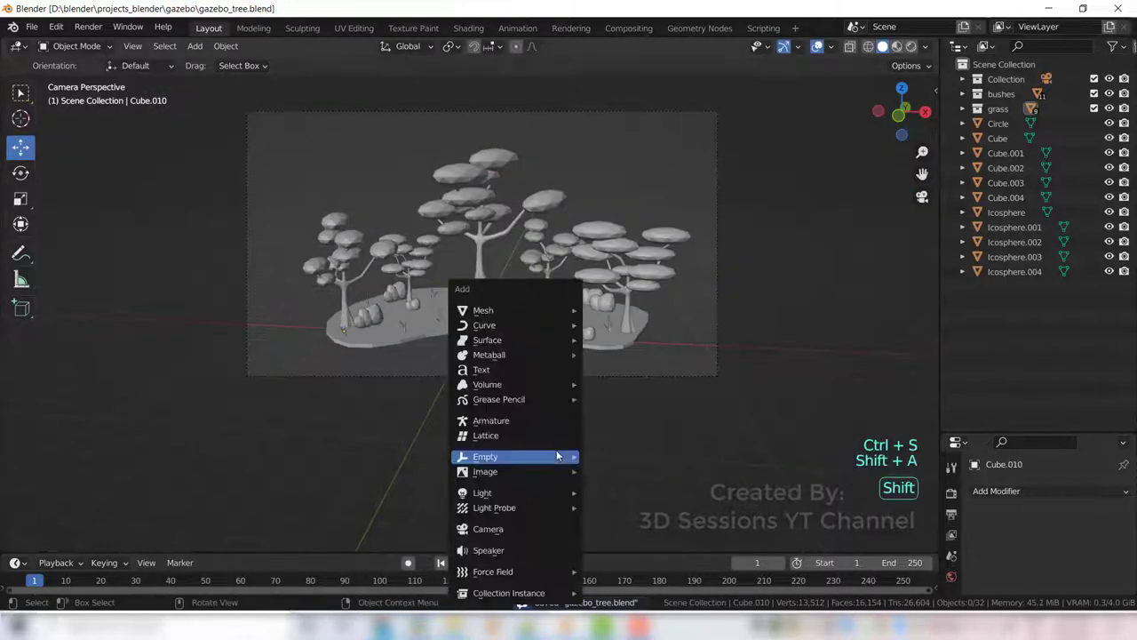
{"action": "mouse_move", "coordinate": [512, 310]}
{"action": "left_click", "coordinate": [620, 311]}
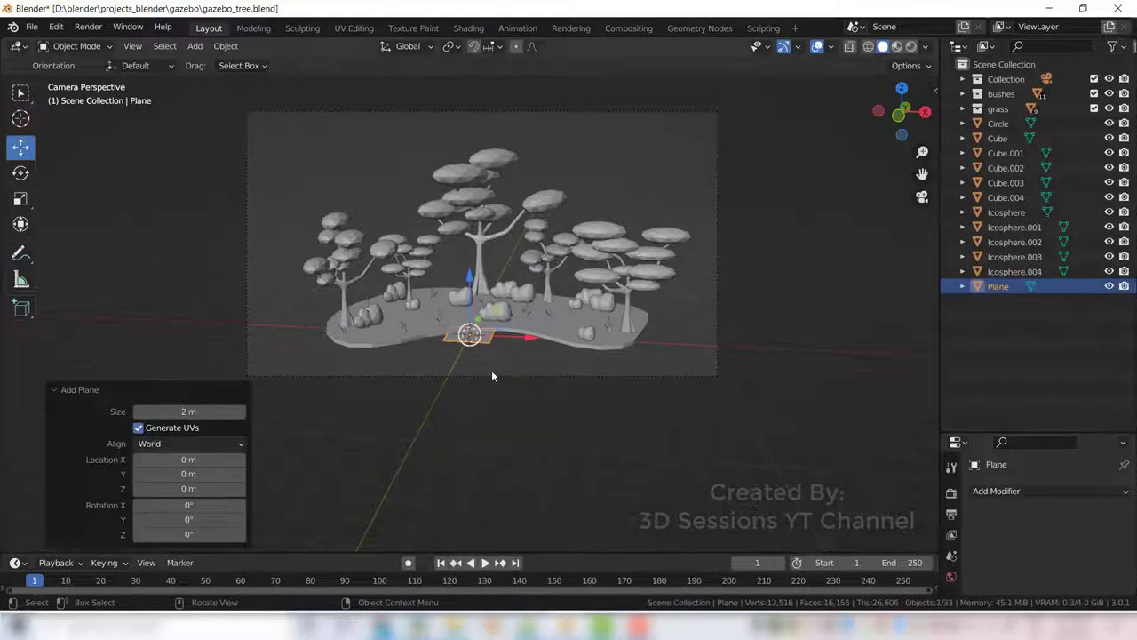
{"action": "key", "text": "s"}
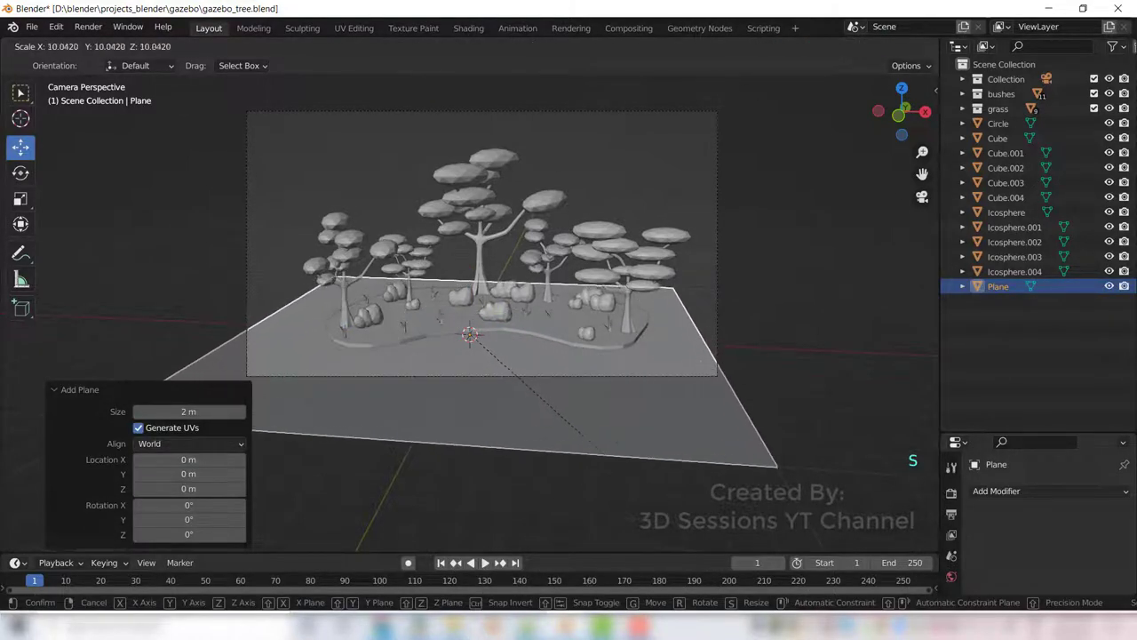
{"action": "left_click", "coordinate": [325, 518]}
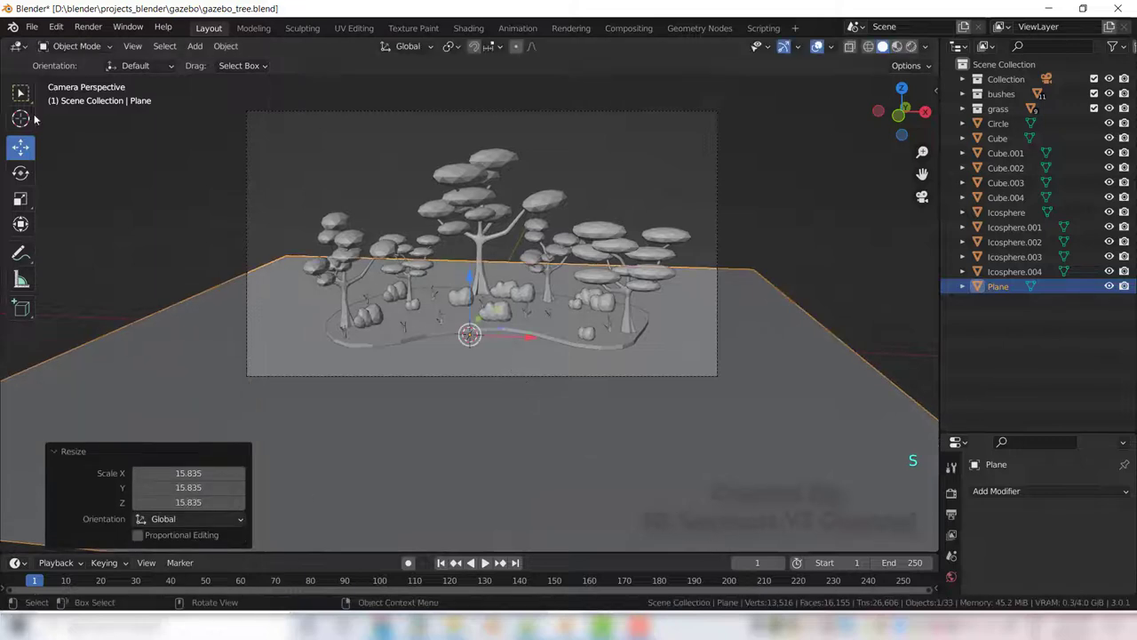
Step: Move the plane back about 13.14 m along Y and scale it up by about 1.21
{"action": "key", "text": "g"}
{"action": "key", "text": "y"}
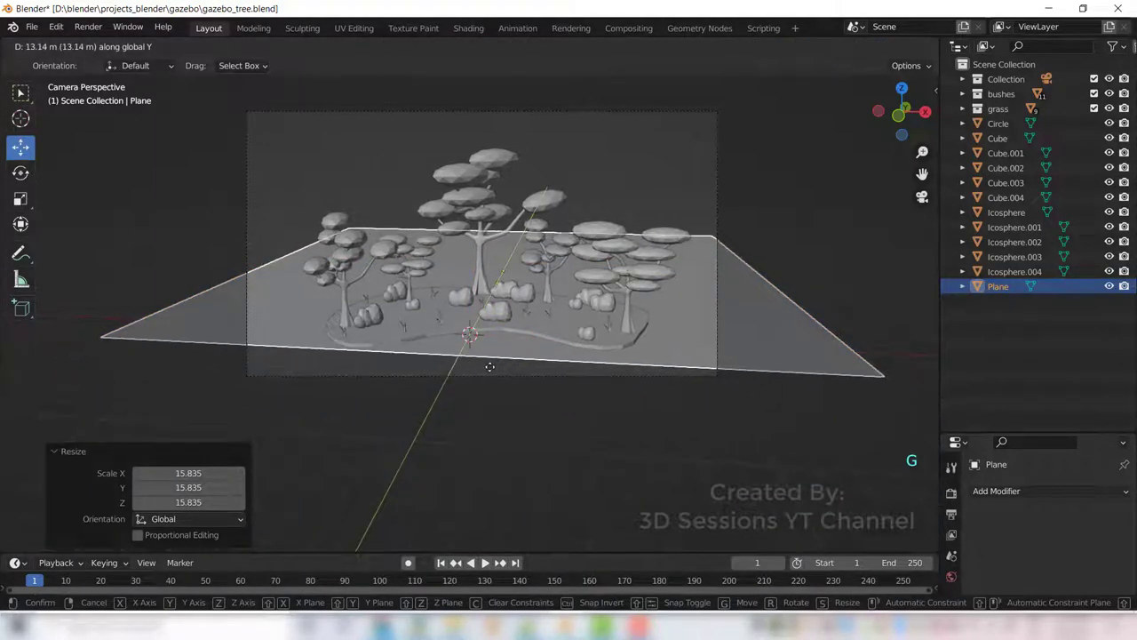
{"action": "left_click", "coordinate": [489, 366]}
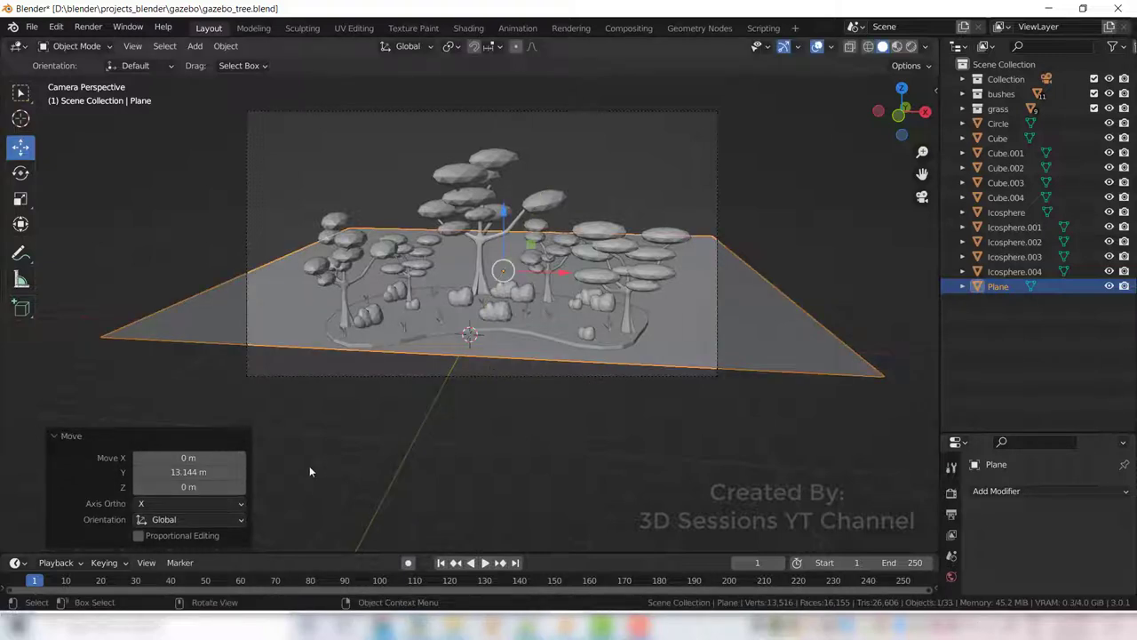
{"action": "key", "text": "s"}
{"action": "left_click", "coordinate": [473, 336]}
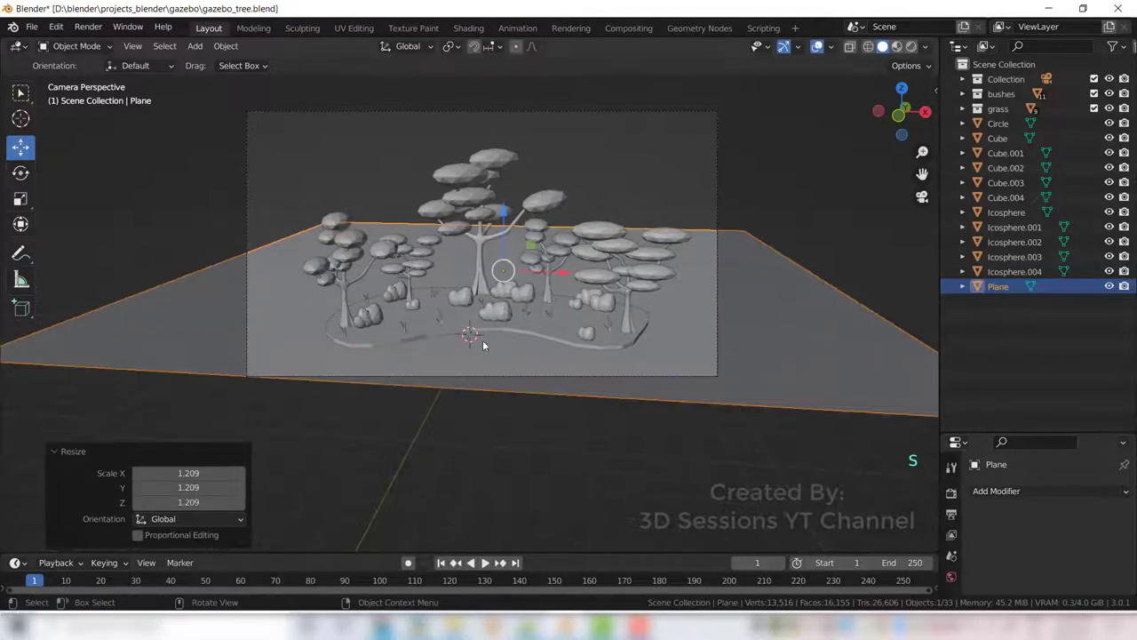
Step: Orbit the camera with the view lock to look from a higher angle, then release the lock
{"action": "key", "text": "n"}
{"action": "middle_click_drag", "start_coordinate": [494, 320], "coordinate": [496, 337]}
{"action": "left_click", "coordinate": [846, 268]}
Step: Enlarge the plane by about 1.6, shift it about 10.7 m to cover the camera frame, and save the file
{"action": "key", "text": "s"}
{"action": "left_click", "coordinate": [488, 255]}
{"action": "left_click_drag", "start_coordinate": [502, 206], "coordinate": [521, 161]}
{"action": "key", "text": "s"}
{"action": "left_click", "coordinate": [648, 504]}
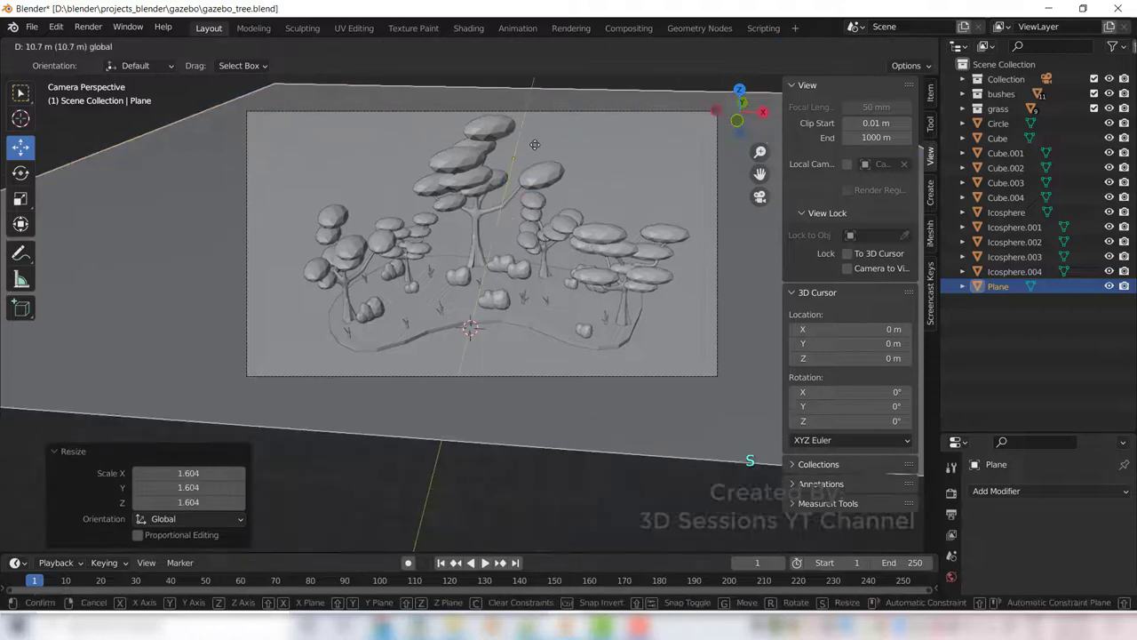
{"action": "left_click", "coordinate": [555, 483]}
{"action": "key", "text": "n"}
{"action": "key", "text": "ctrl+s"}
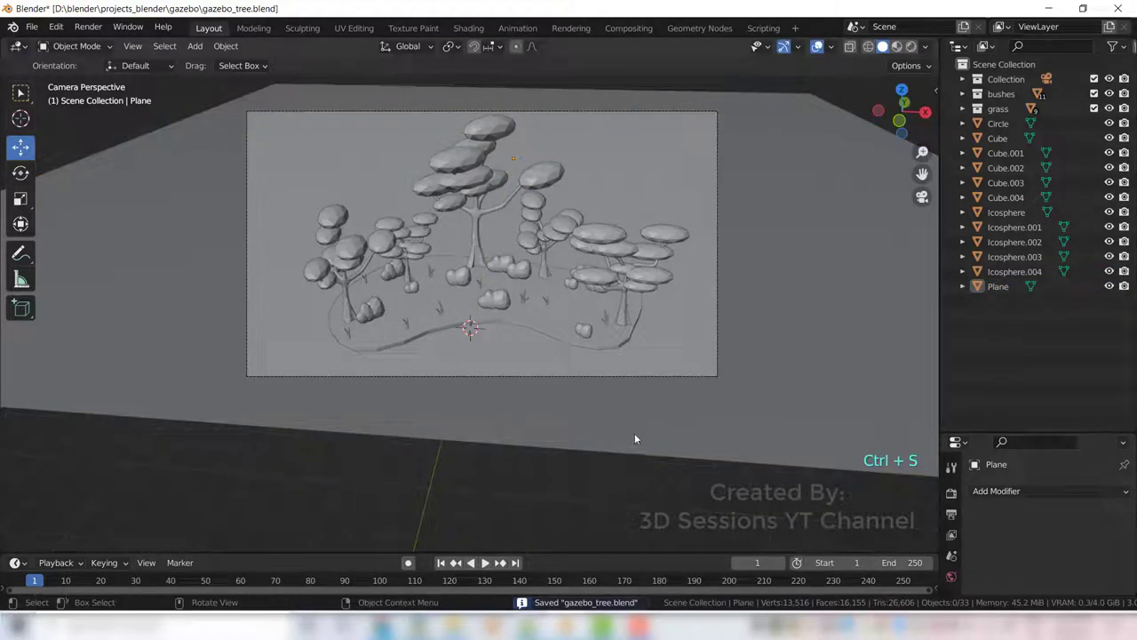
Step: Lock the camera to the view, lower its angle slightly, and move the plane about 4.6 m along Y
{"action": "key", "text": "n"}
{"action": "left_click", "coordinate": [847, 268]}
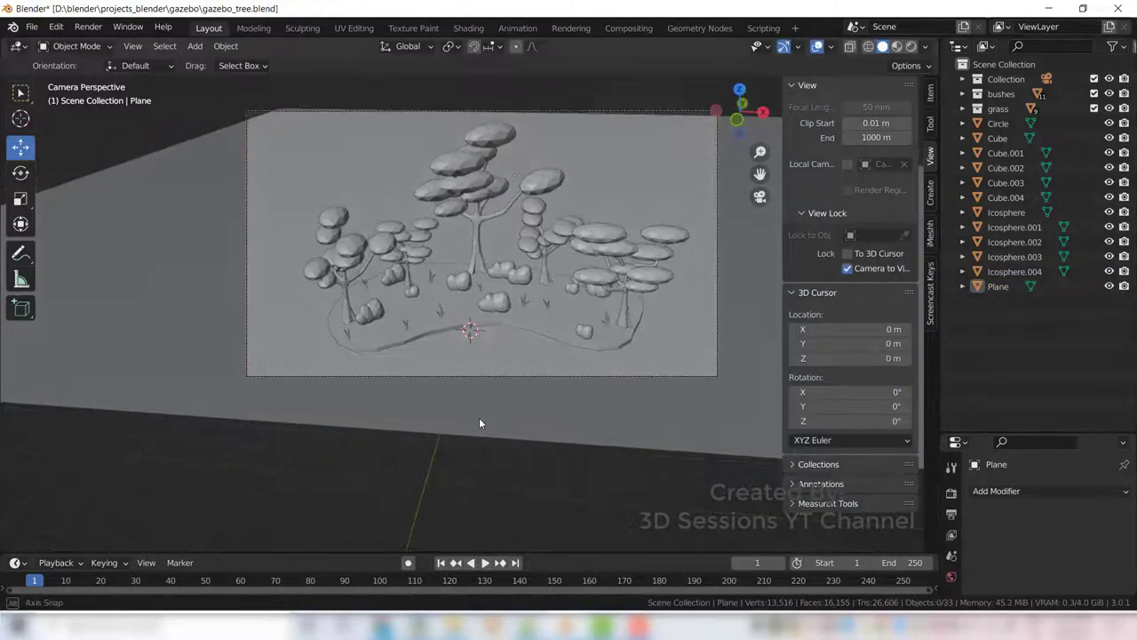
{"action": "left_click", "coordinate": [479, 417]}
{"action": "key", "text": "g"}
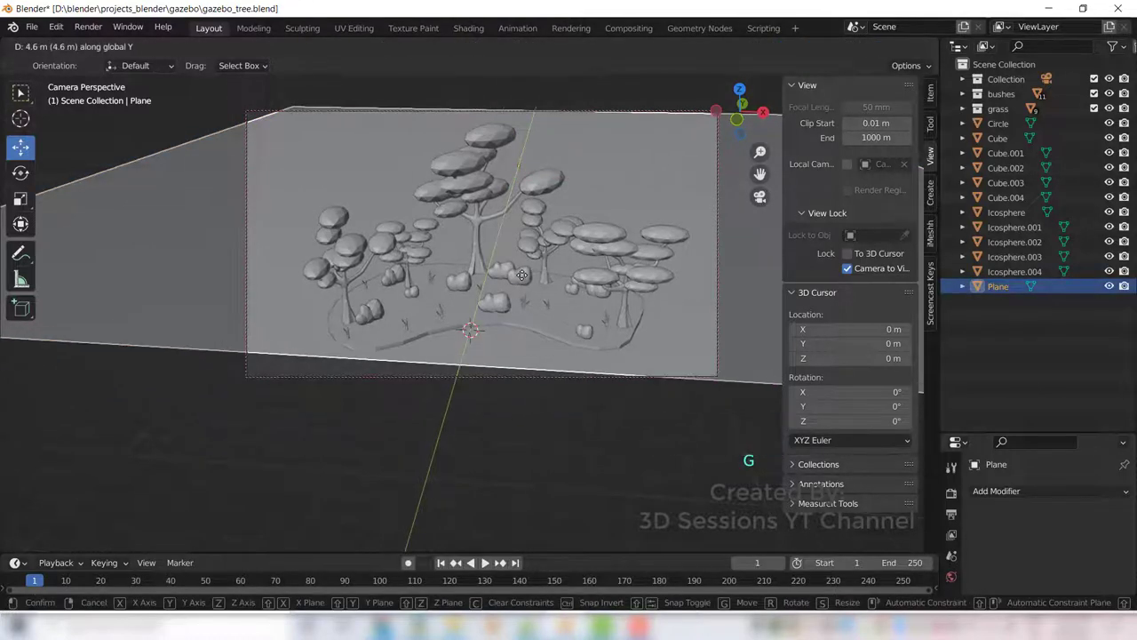
{"action": "left_click", "coordinate": [521, 274]}
{"action": "key", "text": "Tab"}
{"action": "key", "text": "Tab"}
Step: Release the camera lock and scale the plane by about 1.145 along Y
{"action": "left_click", "coordinate": [846, 268]}
{"action": "key", "text": "s"}
{"action": "key", "text": "y"}
{"action": "left_click", "coordinate": [394, 513]}
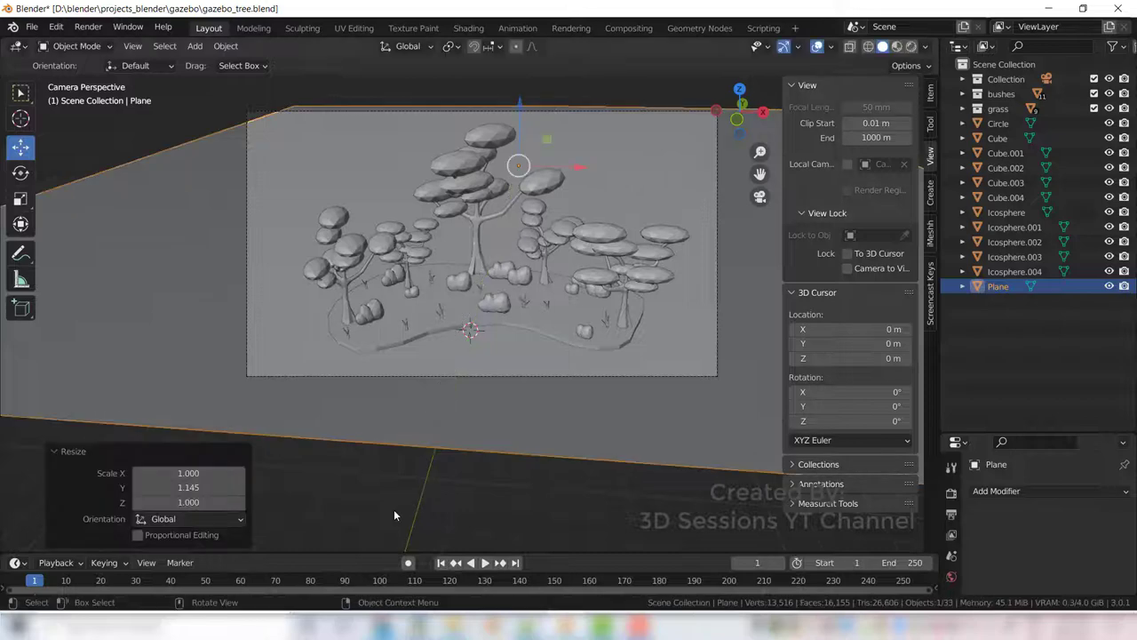
Step: Scale the plane by about 1.19 along X and save the file
{"action": "key", "text": "g"}
{"action": "key", "text": "Escape"}
{"action": "key", "text": "s"}
{"action": "key", "text": "x"}
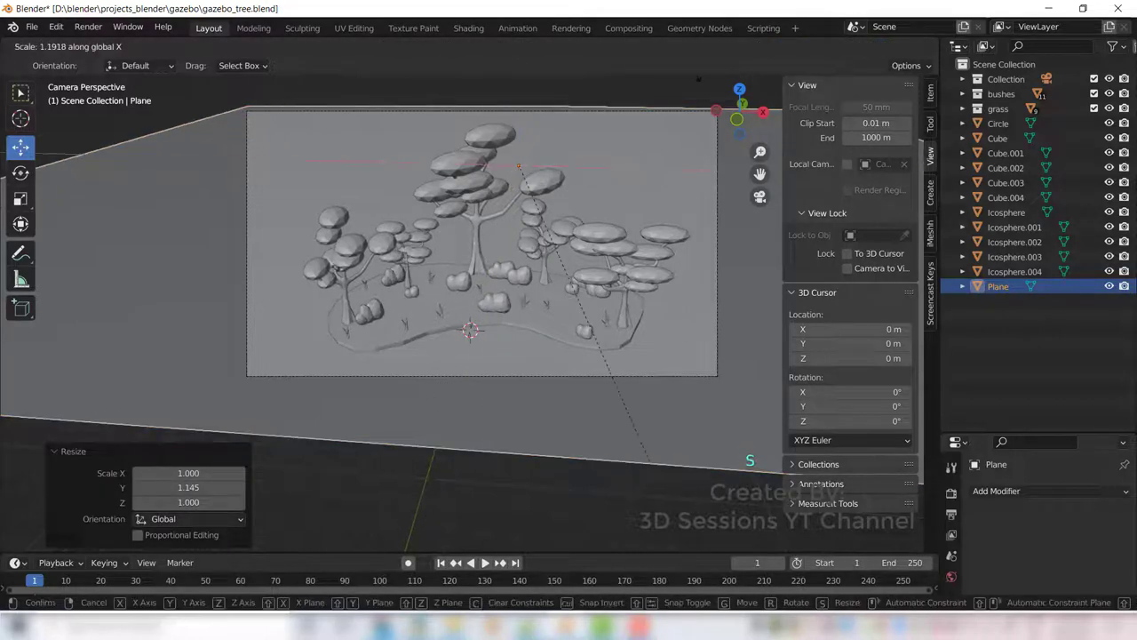
{"action": "left_click", "coordinate": [479, 461]}
{"action": "left_click", "coordinate": [469, 512]}
{"action": "key", "text": "ctrl+s"}
{"action": "key", "text": "n"}
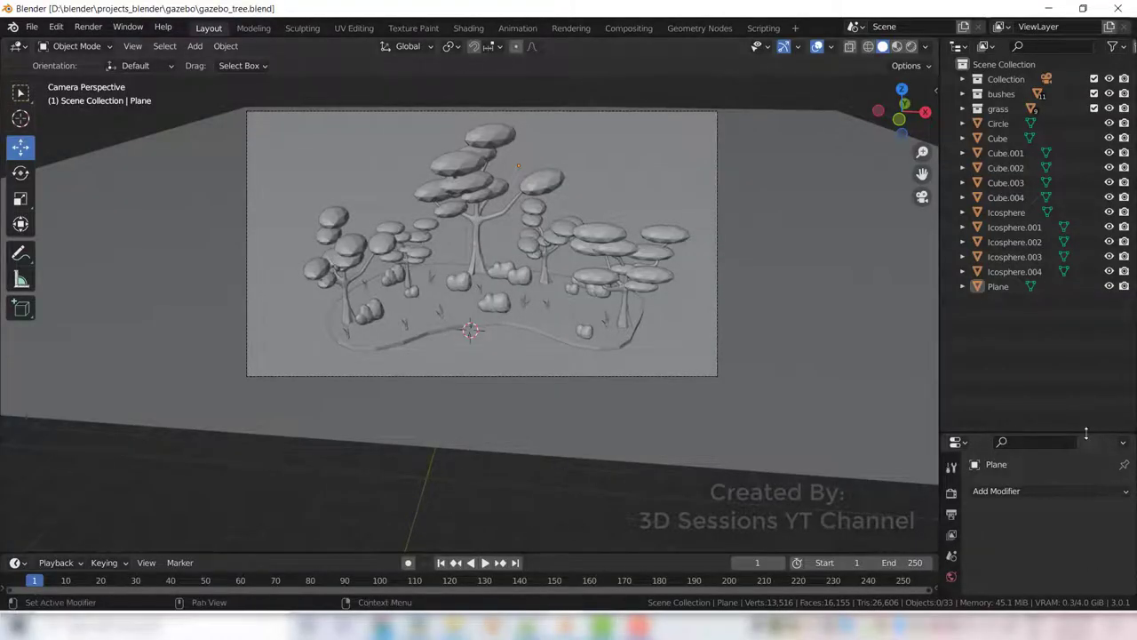
Step: Add a new material to the foliage of the tallest central tree
{"action": "left_click_drag", "start_coordinate": [1086, 437], "coordinate": [1084, 279]}
{"action": "left_click", "coordinate": [949, 571]}
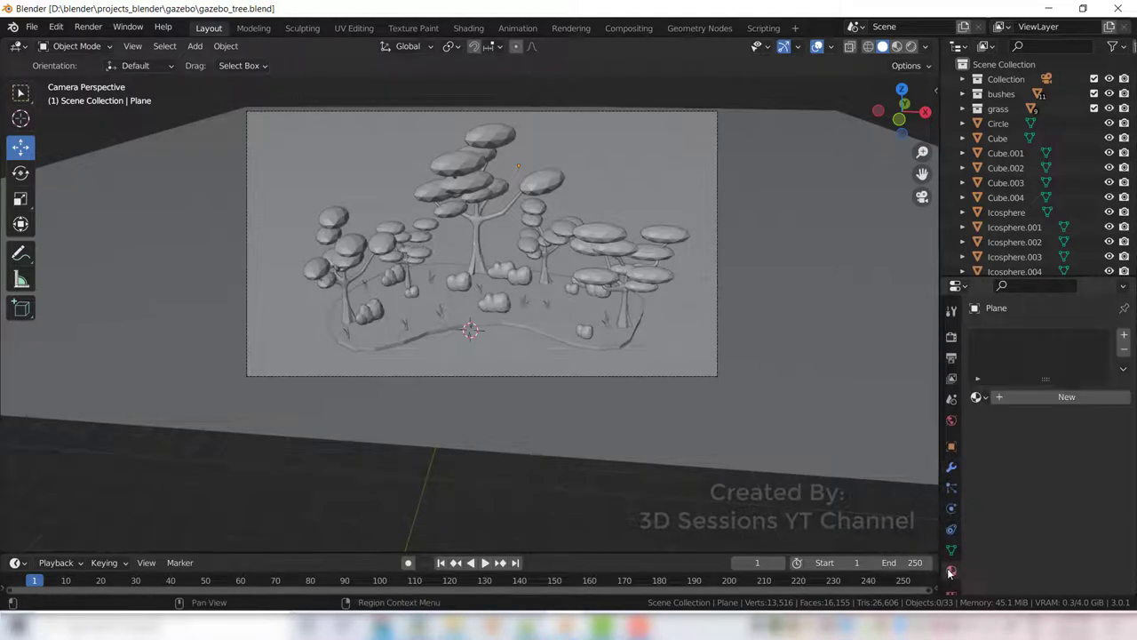
{"action": "left_click", "coordinate": [466, 189]}
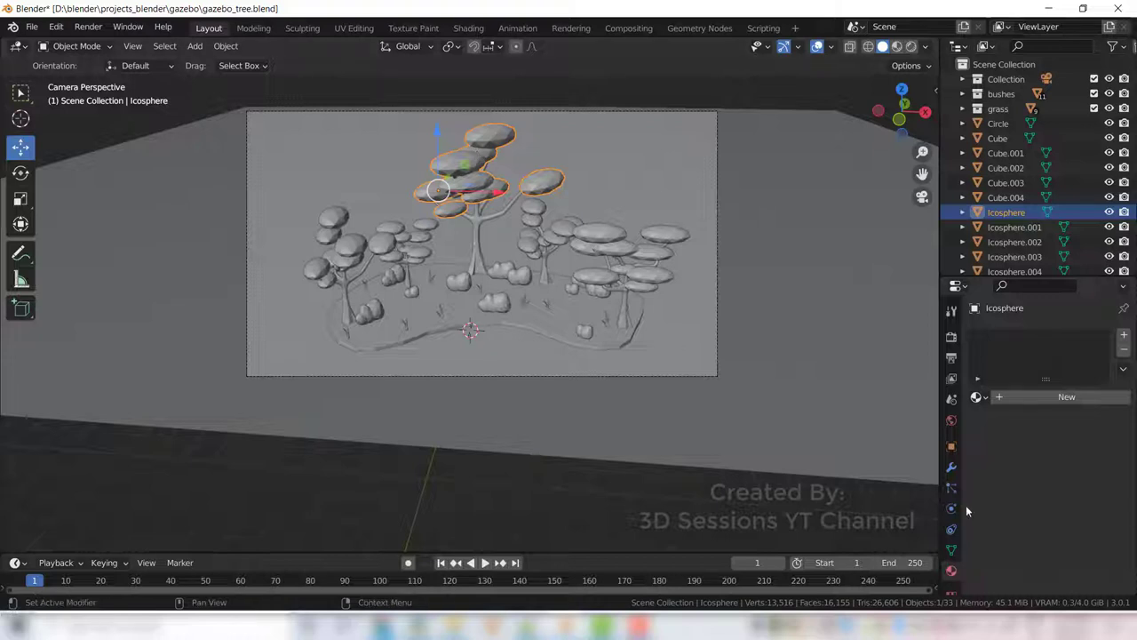
{"action": "left_click", "coordinate": [1125, 336]}
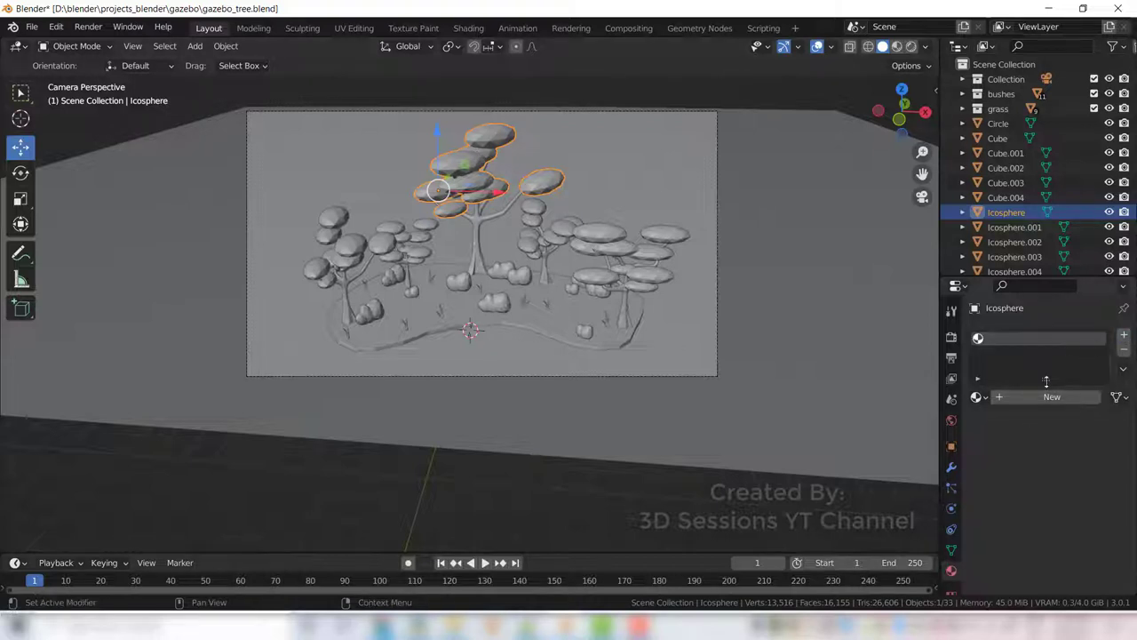
{"action": "left_click", "coordinate": [998, 399]}
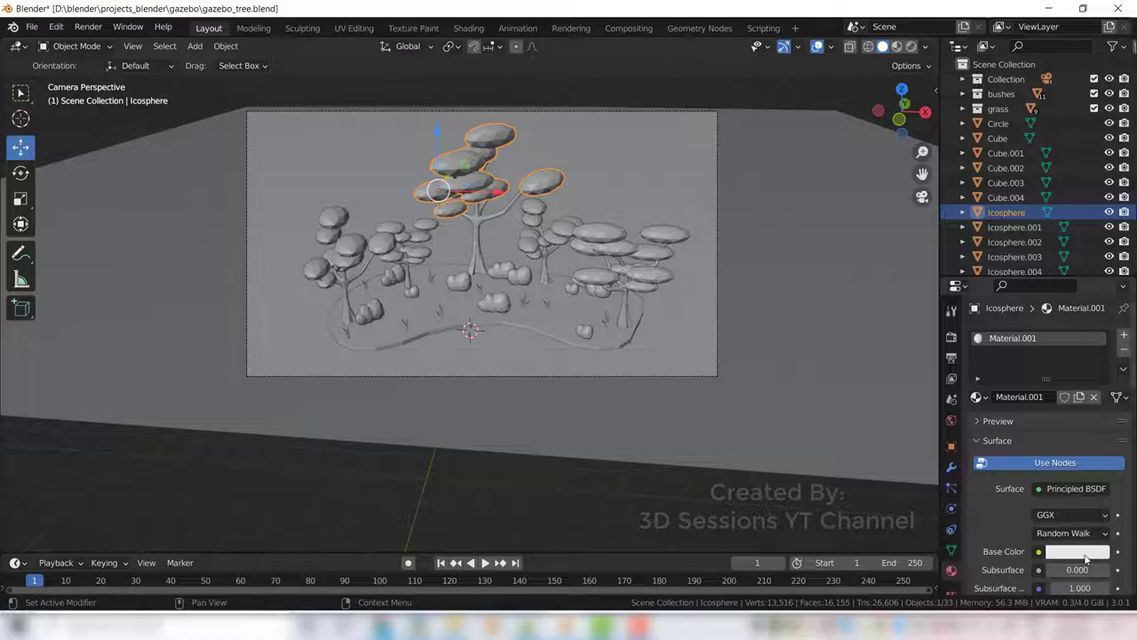
Step: Set the foliage material's base color to hex 284706 and switch the viewport to Material Preview shading
{"action": "left_click", "coordinate": [1085, 558]}
{"action": "left_click", "coordinate": [1080, 462]}
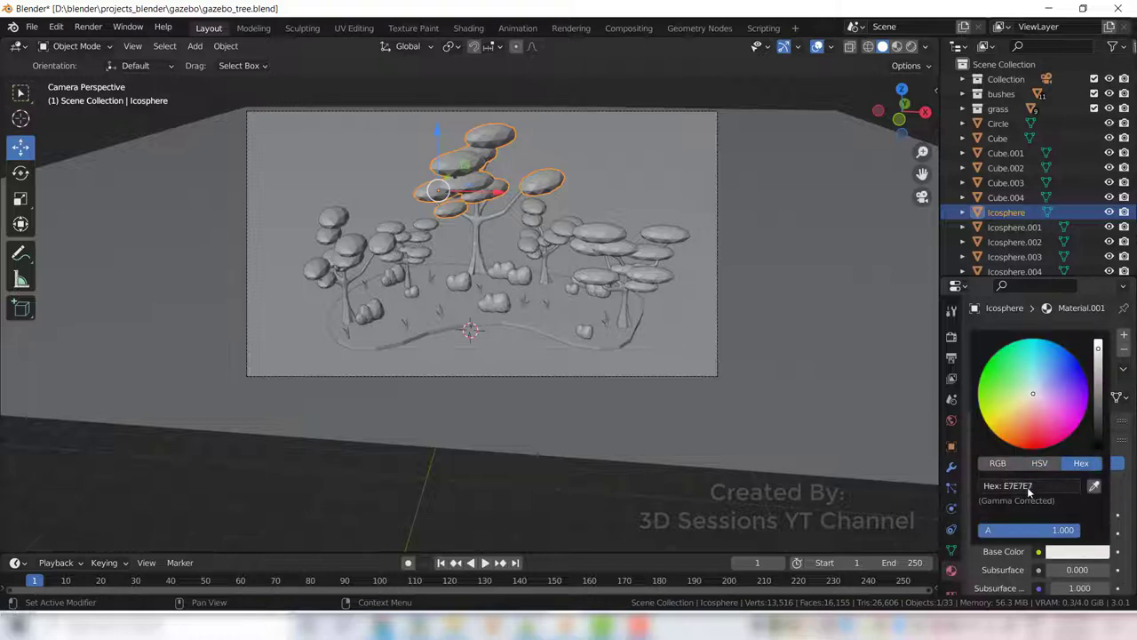
{"action": "left_click", "coordinate": [1028, 487]}
{"action": "type", "text": "284706"}
{"action": "key", "text": "Return"}
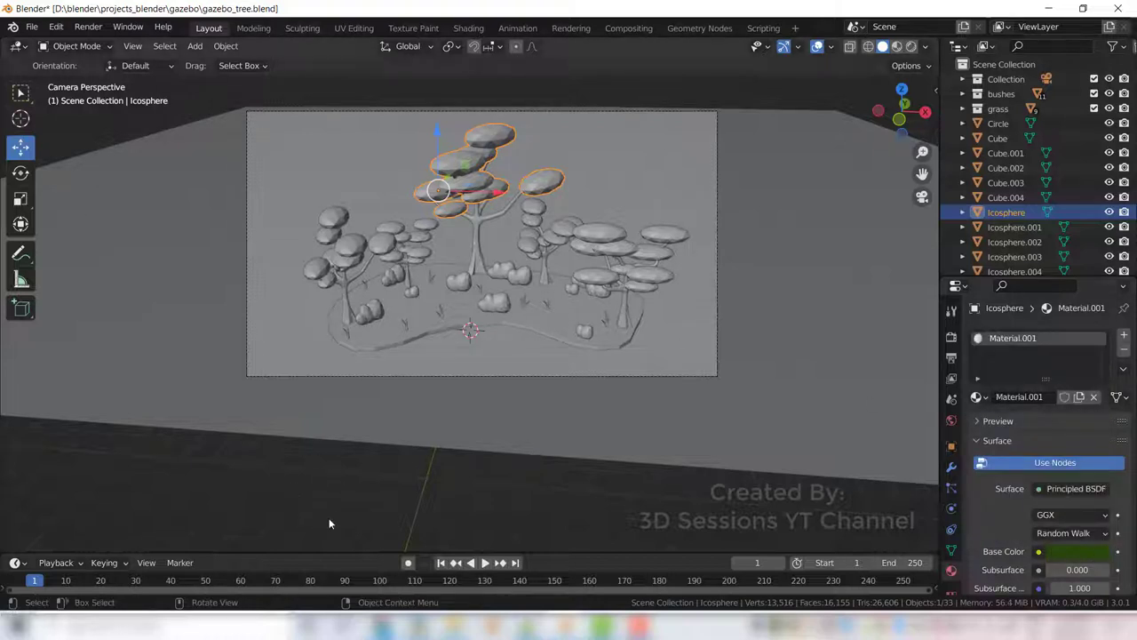
{"action": "key", "text": "z"}
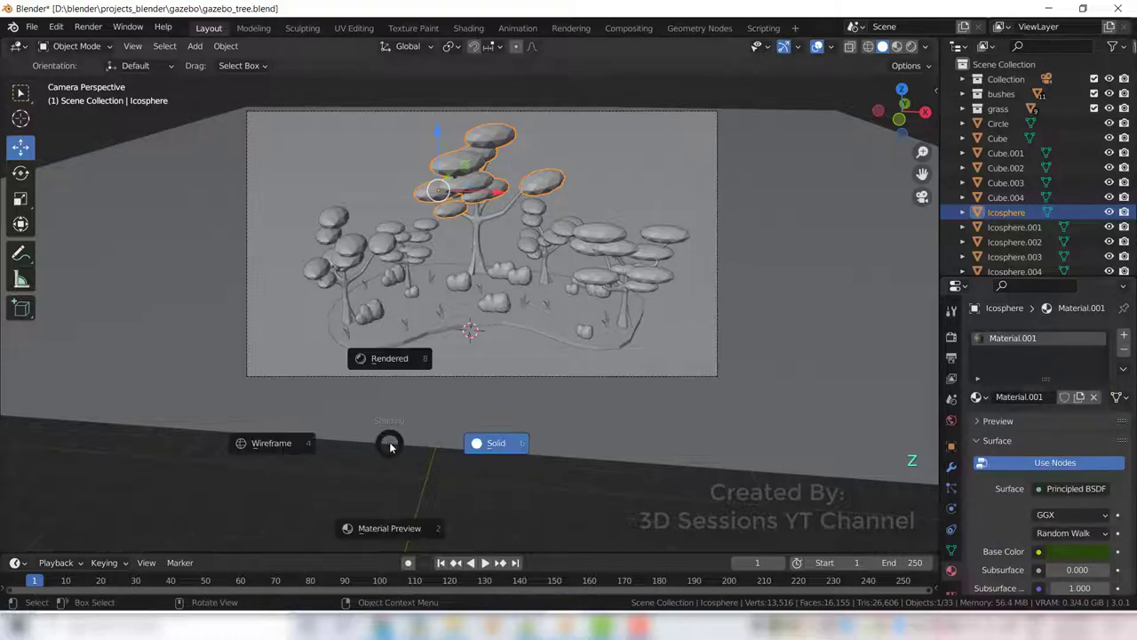
{"action": "left_click", "coordinate": [391, 530]}
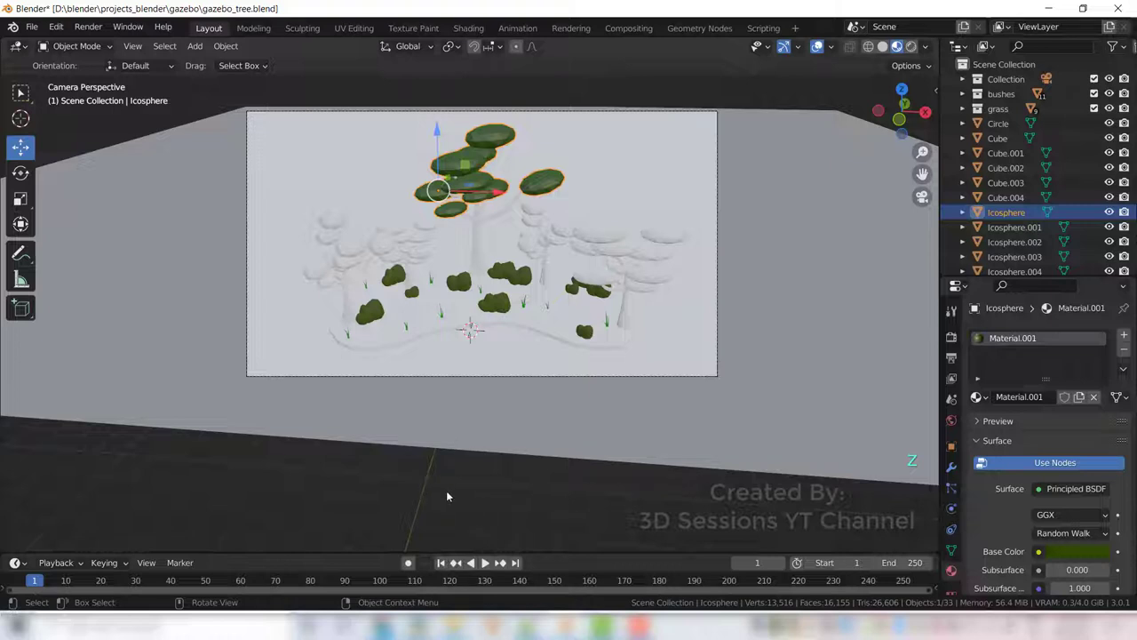
{"action": "key", "text": "alt+a"}
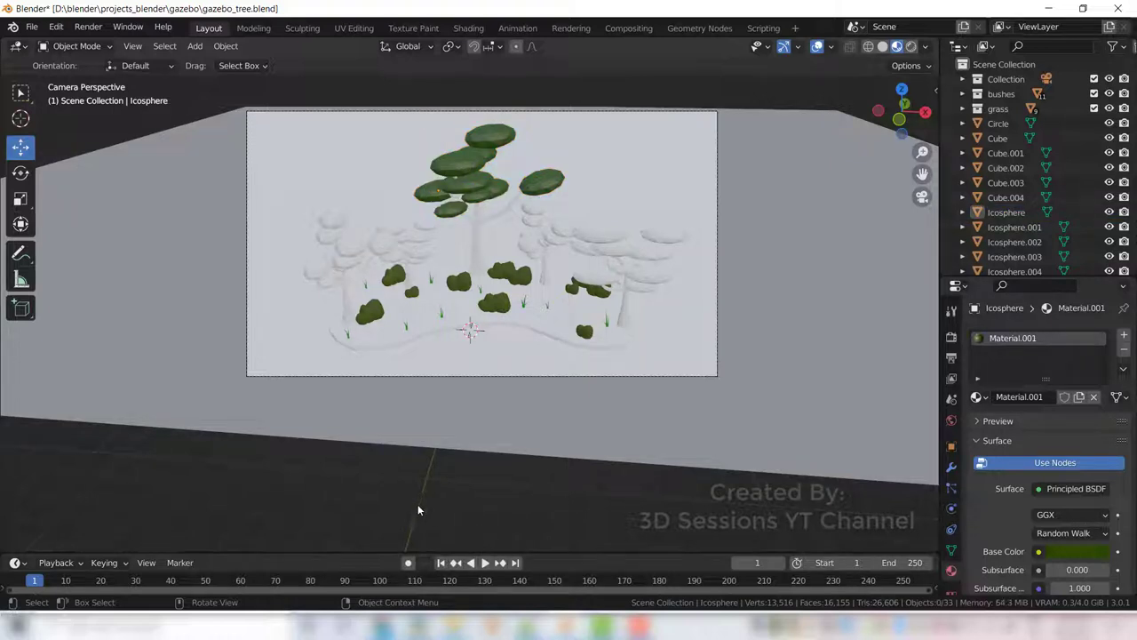
Step: Link the green material from the tallest tree's foliage to the foliage of the four smaller trees
{"action": "left_click", "coordinate": [345, 253]}
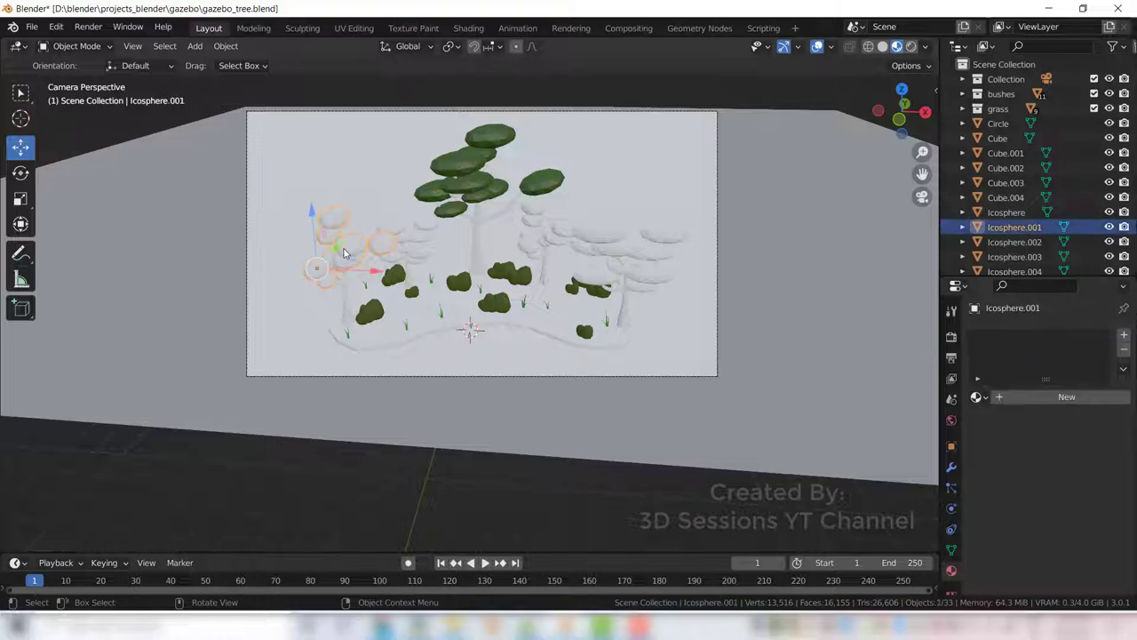
{"action": "left_click", "coordinate": [421, 232], "text": "shift"}
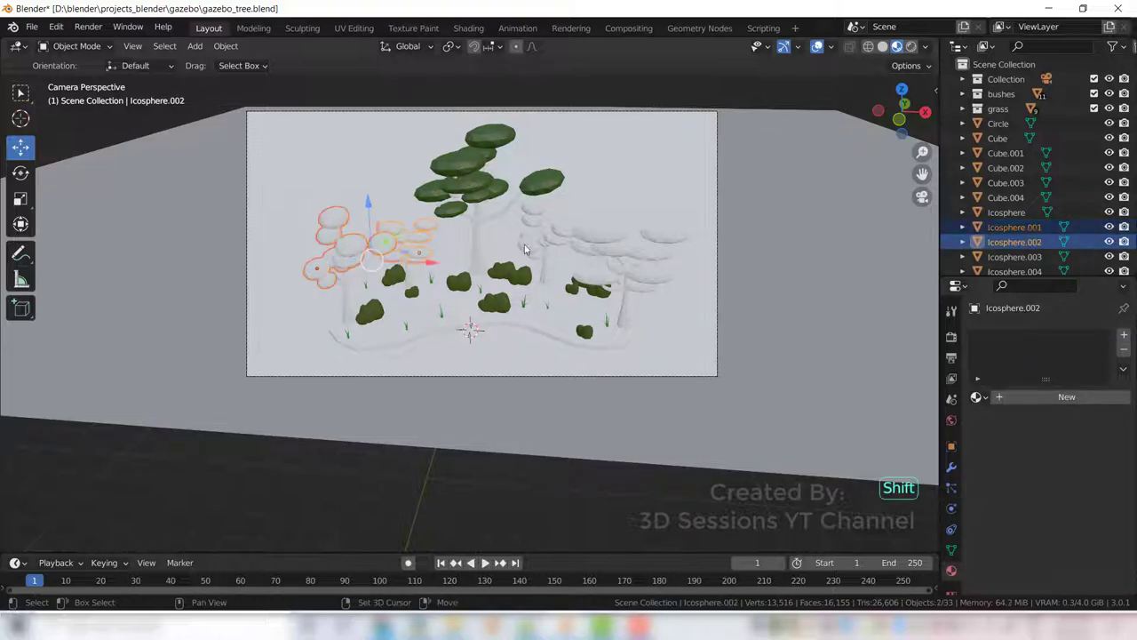
{"action": "left_click", "coordinate": [536, 227], "text": "shift"}
{"action": "left_click", "coordinate": [608, 238], "text": "shift"}
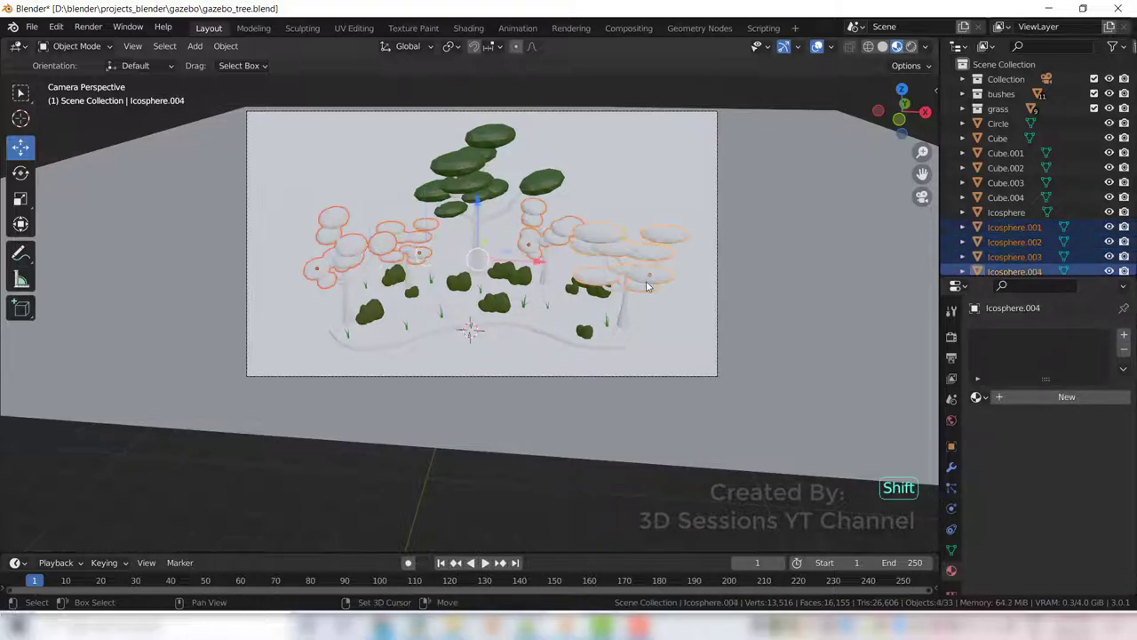
{"action": "left_click", "coordinate": [461, 166], "text": "shift"}
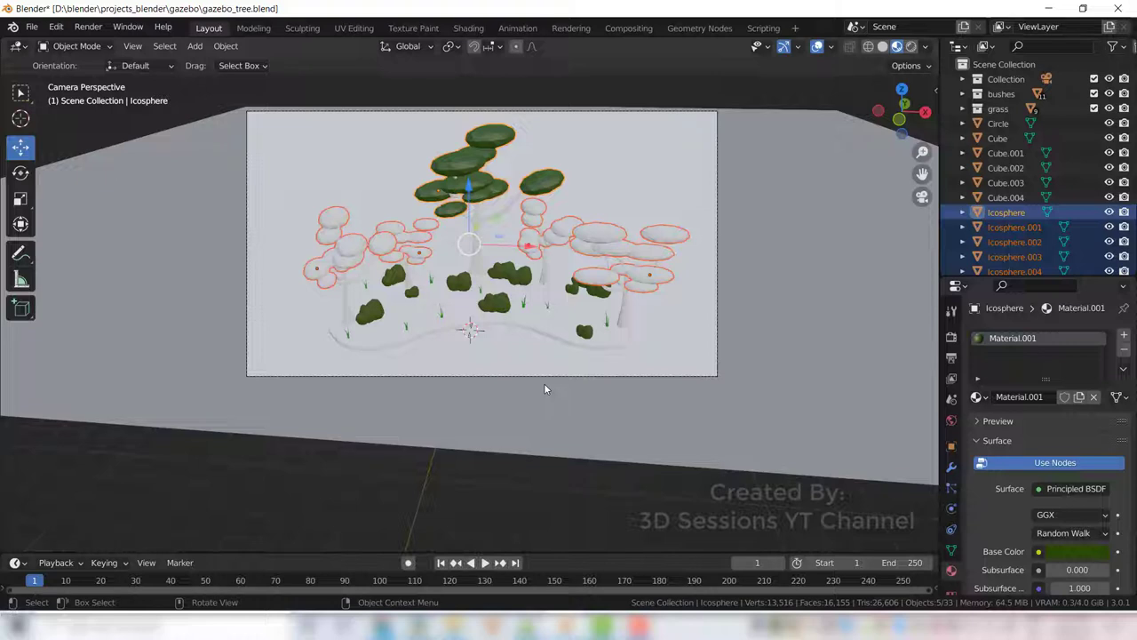
{"action": "key", "text": "ctrl+l"}
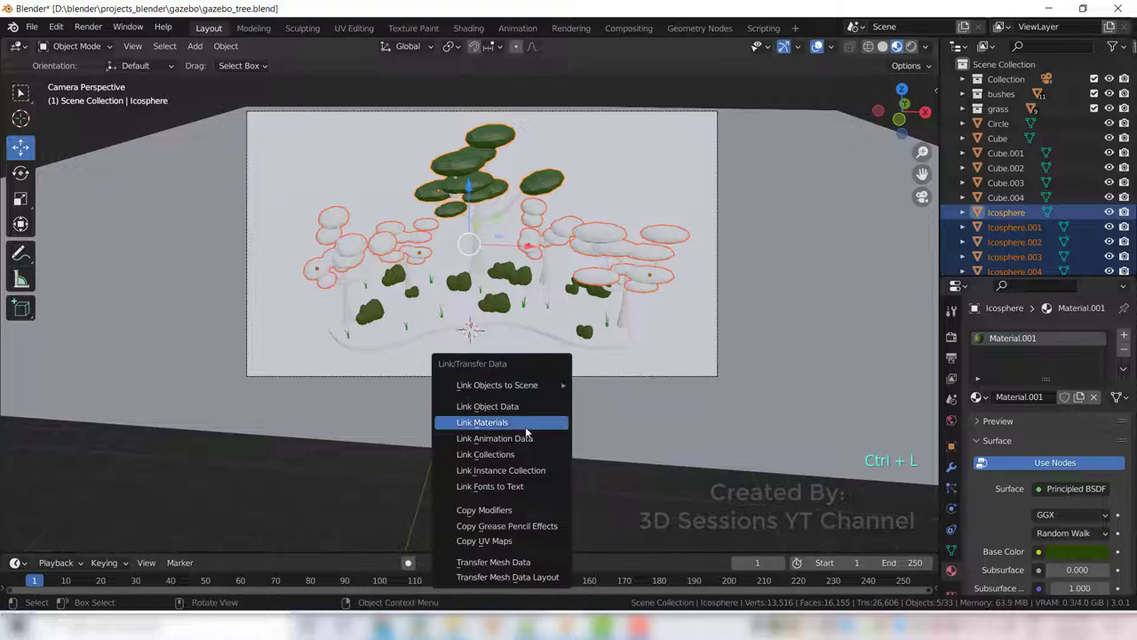
{"action": "left_click", "coordinate": [524, 425]}
{"action": "left_click", "coordinate": [487, 487]}
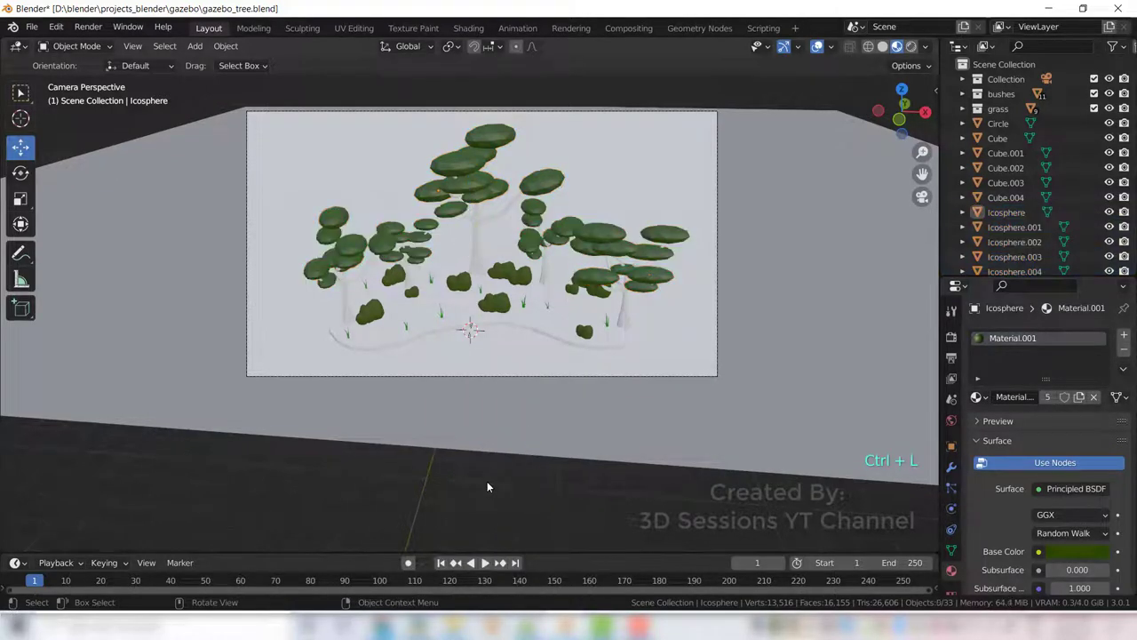
Step: Rename the foliage material to "tree"
{"action": "left_click", "coordinate": [476, 232]}
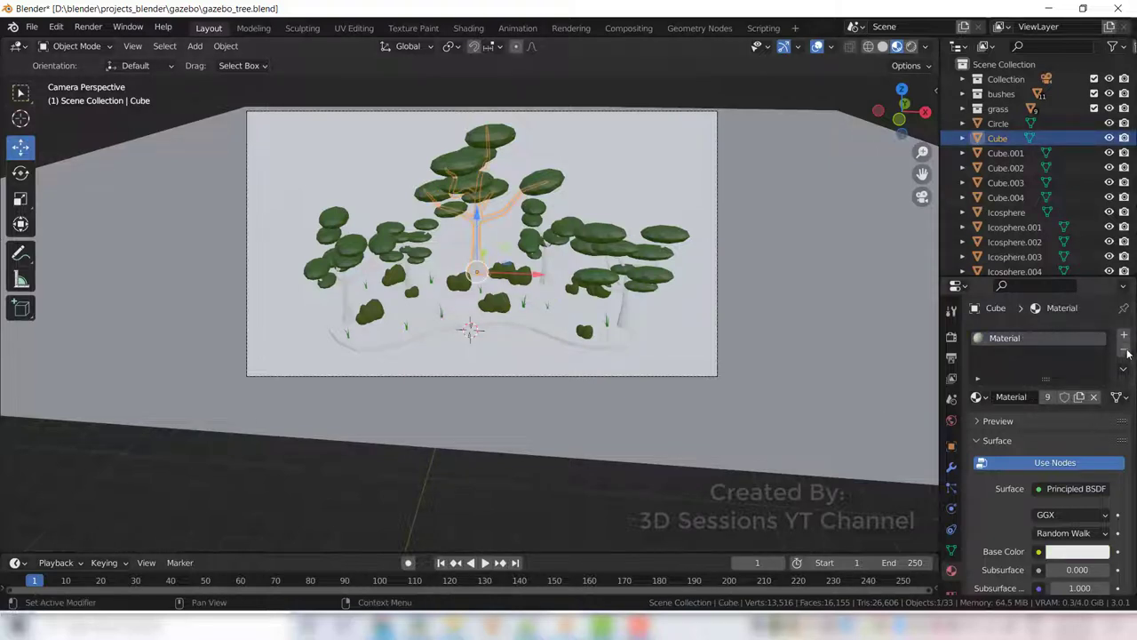
{"action": "scroll", "coordinate": [682, 531], "scroll_direction": "up", "scroll_amount": 3}
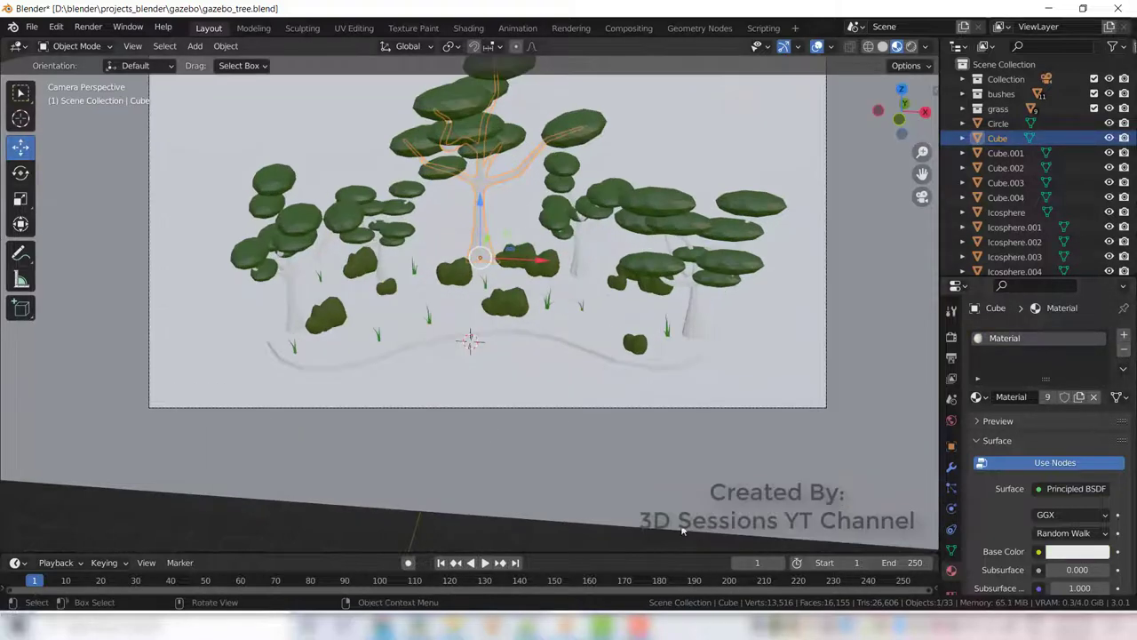
{"action": "left_click", "coordinate": [286, 288]}
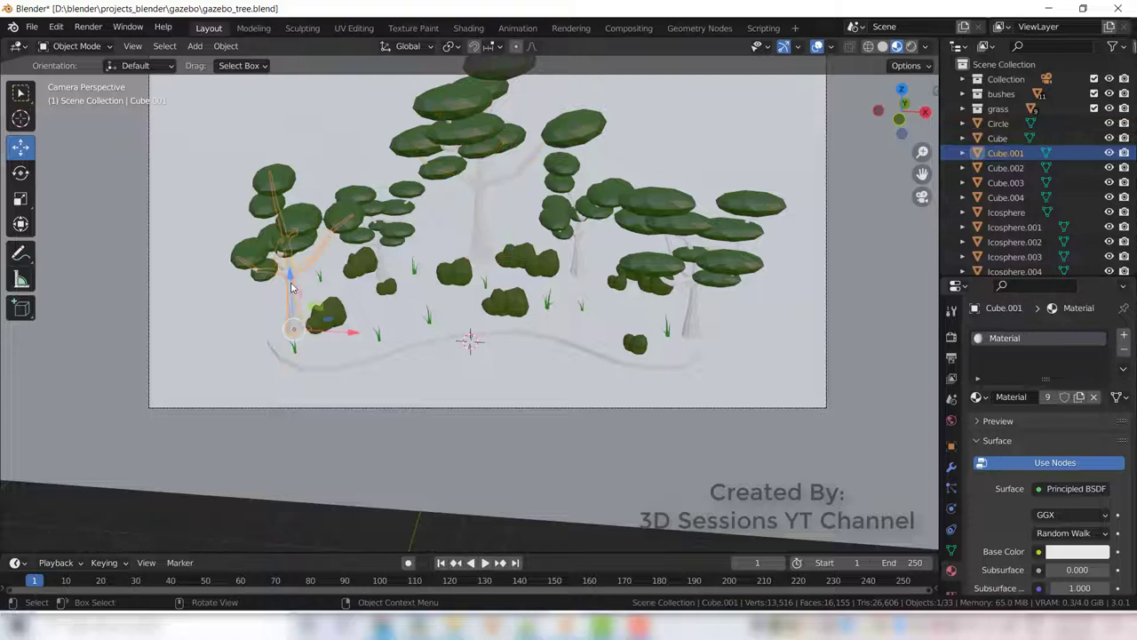
{"action": "left_click", "coordinate": [465, 120]}
{"action": "double_click", "coordinate": [1011, 338]}
{"action": "type", "text": "tree"}
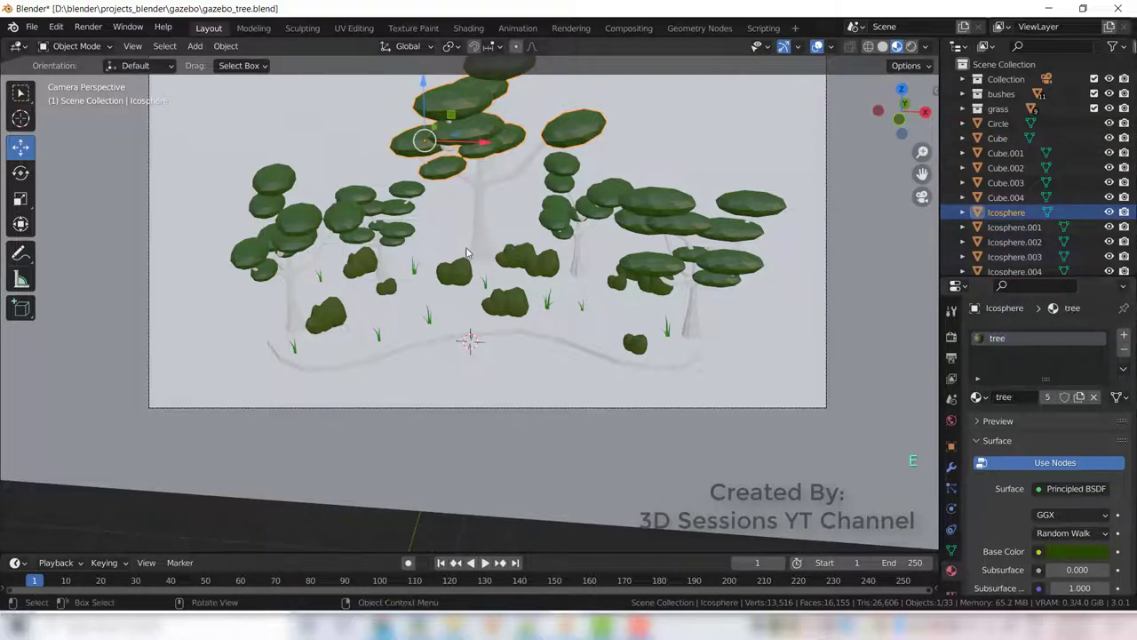
Step: Rename the central trunk's material to "trunk" and give it the copied brown base color
{"action": "left_click", "coordinate": [475, 232]}
{"action": "double_click", "coordinate": [1004, 338]}
{"action": "type", "text": "trunk"}
{"action": "key", "text": "Return"}
{"action": "left_click", "coordinate": [1077, 552]}
{"action": "left_click", "coordinate": [1040, 485]}
{"action": "key", "text": "ctrl+v"}
{"action": "key", "text": "Return"}
{"action": "left_click", "coordinate": [392, 538]}
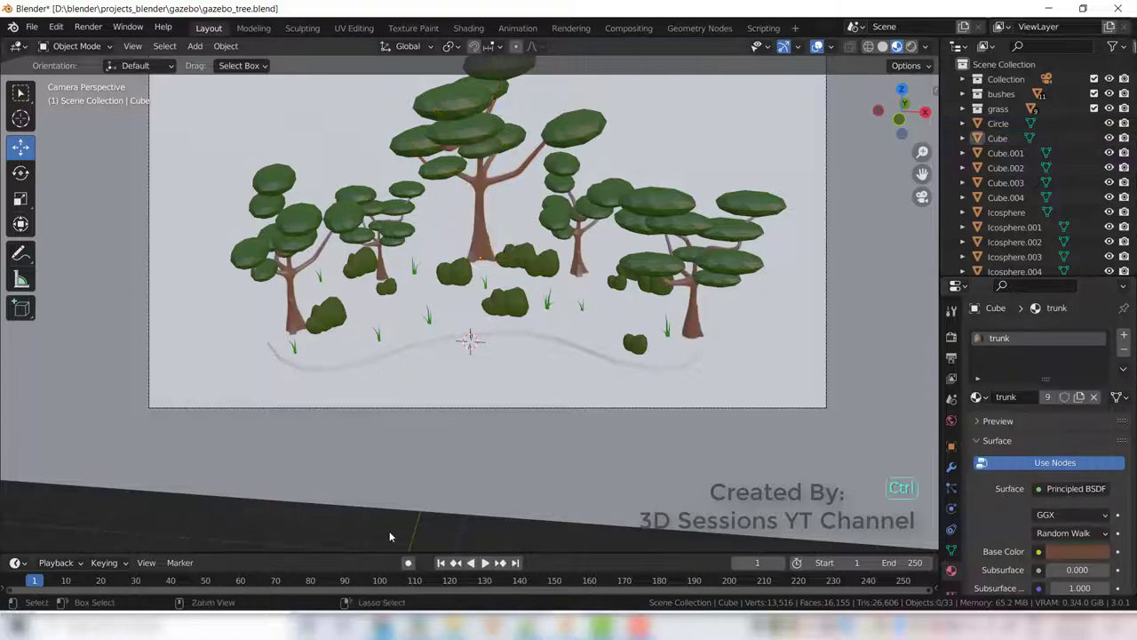
Step: Add a new material named "BG" to the ground slab and give it the copied green base color
{"action": "left_click", "coordinate": [343, 364]}
{"action": "left_click", "coordinate": [1125, 335]}
{"action": "left_click", "coordinate": [1067, 397]}
{"action": "double_click", "coordinate": [1004, 338]}
{"action": "type", "text": "BG"}
{"action": "key", "text": "Return"}
{"action": "left_click", "coordinate": [1077, 551]}
{"action": "left_click", "coordinate": [1008, 486]}
{"action": "key", "text": "ctrl+v"}
{"action": "key", "text": "Return"}
Step: Adjust the ground slab's base color to green, hex 34A03D
{"action": "left_click", "coordinate": [357, 349]}
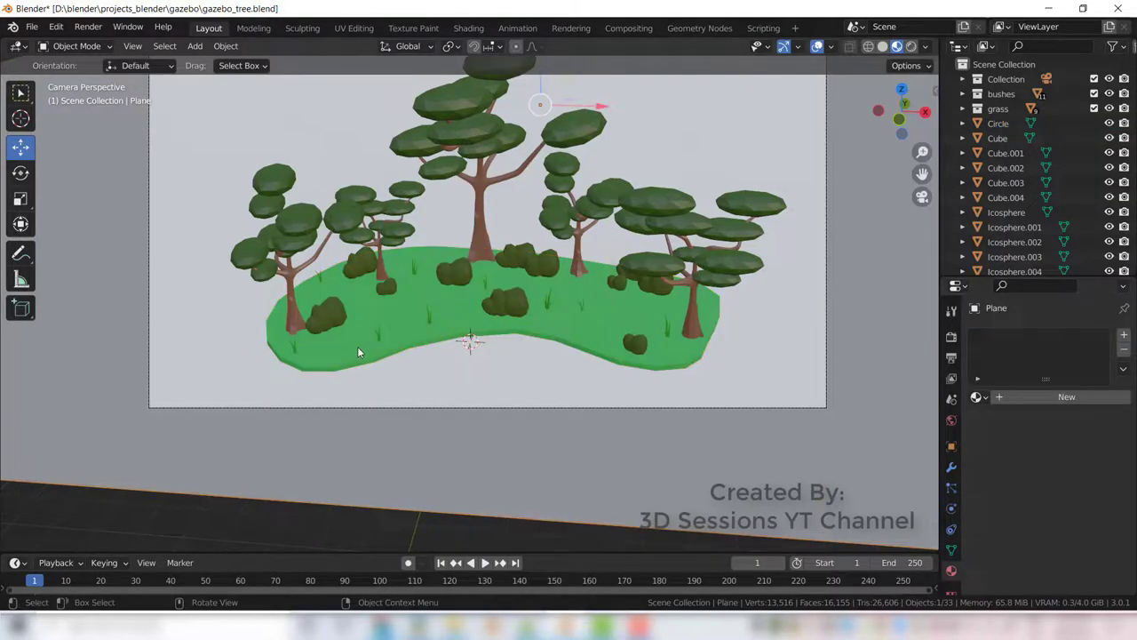
{"action": "left_click", "coordinate": [357, 348]}
{"action": "left_click", "coordinate": [1088, 552]}
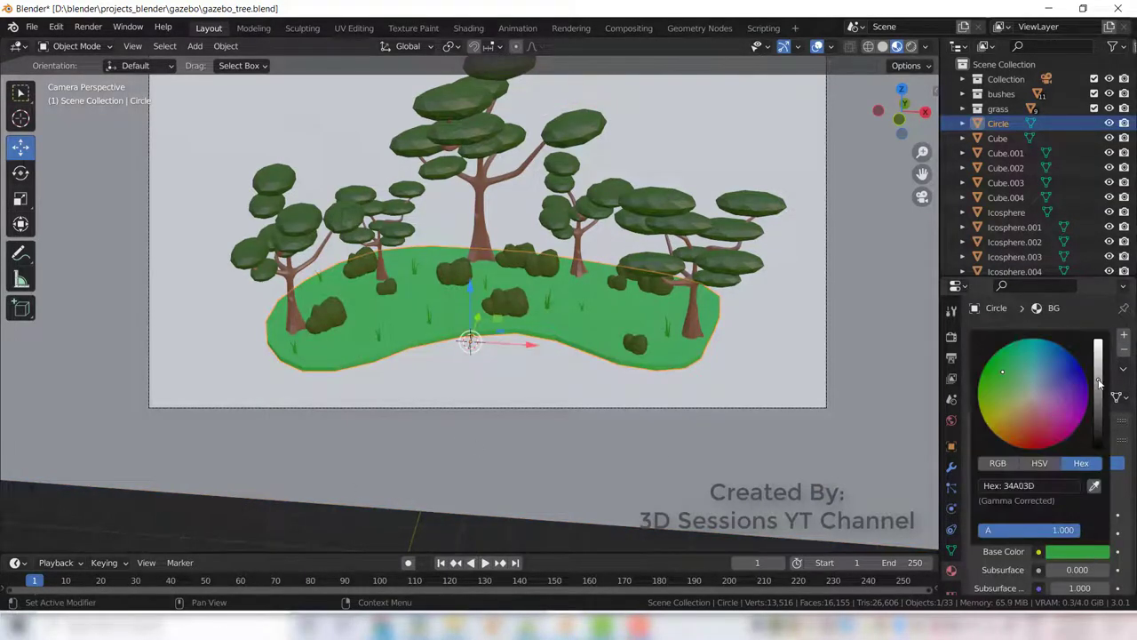
Step: Lighten the bushes material's base color to green, hex 316119
{"action": "left_click", "coordinate": [503, 304]}
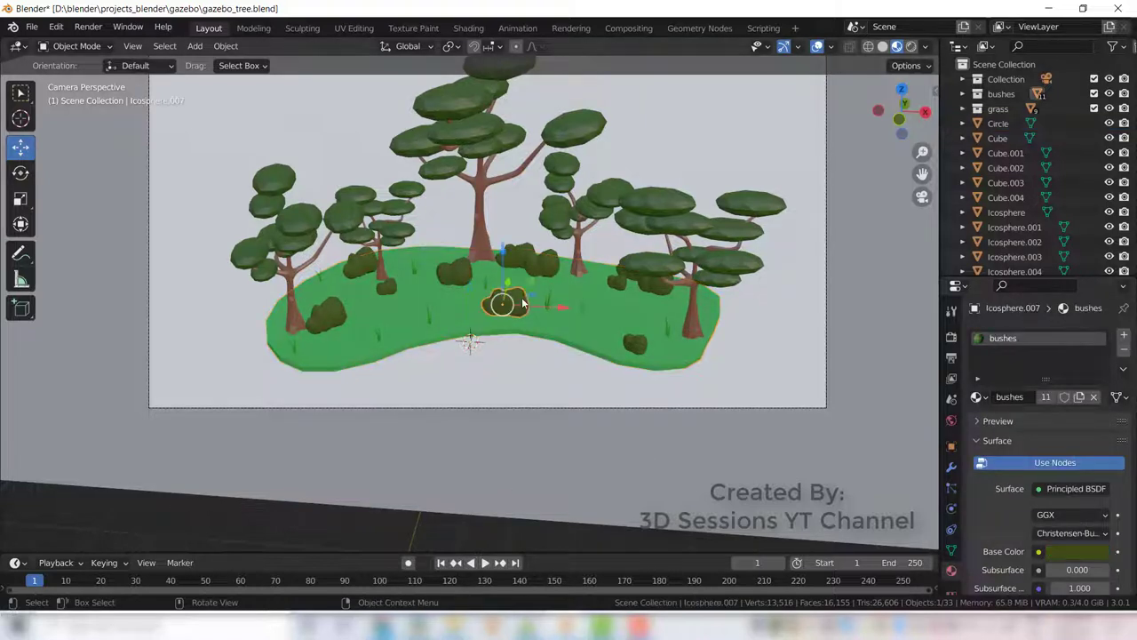
{"action": "left_click", "coordinate": [1077, 552]}
{"action": "left_click_drag", "start_coordinate": [1099, 417], "coordinate": [1098, 406]}
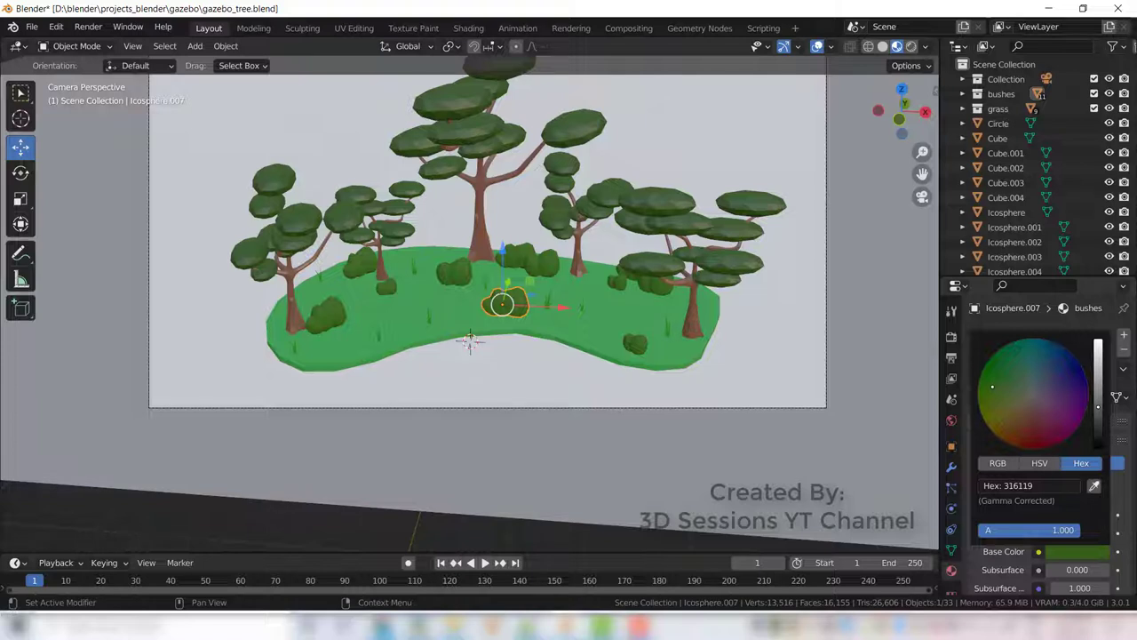
Step: Darken the green base color of the grass material slightly
{"action": "left_click", "coordinate": [377, 334]}
{"action": "left_click", "coordinate": [1077, 551]}
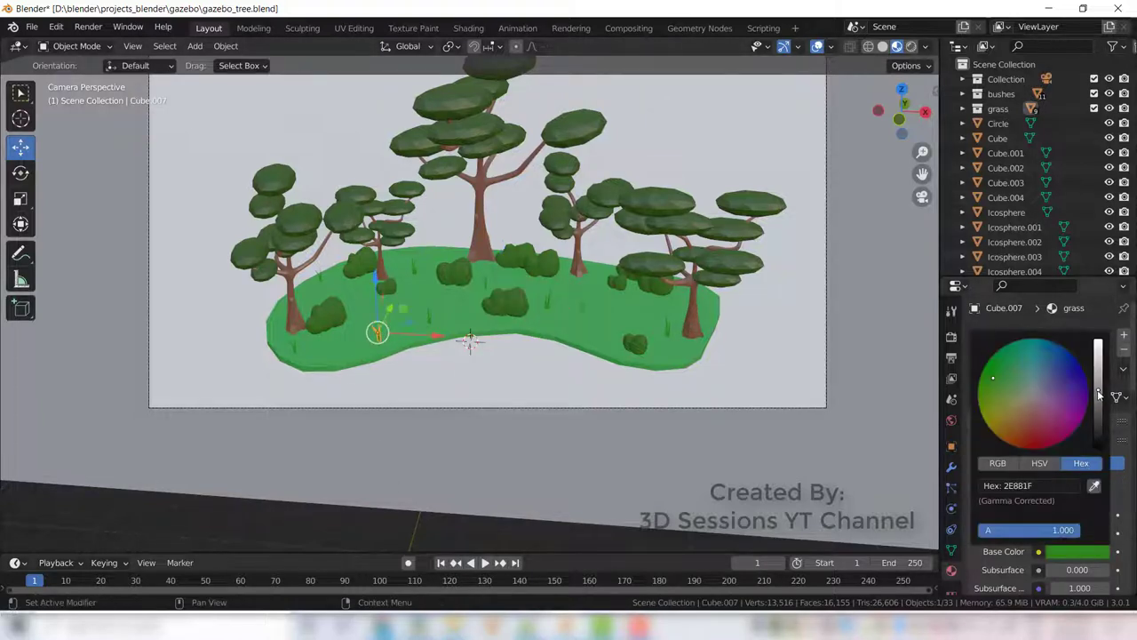
{"action": "left_click_drag", "start_coordinate": [1099, 395], "coordinate": [1098, 402]}
{"action": "left_click", "coordinate": [564, 533]}
{"action": "scroll", "coordinate": [561, 333], "scroll_direction": "down", "scroll_amount": 2}
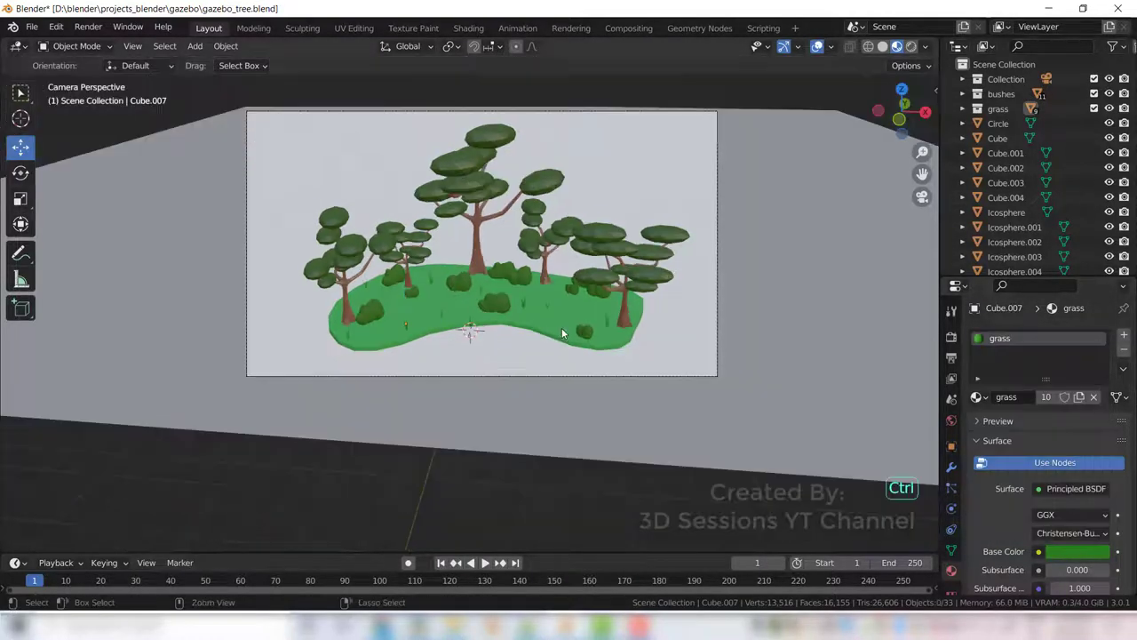
Step: Add a new material named "BG" to the background plane
{"action": "left_click", "coordinate": [566, 396]}
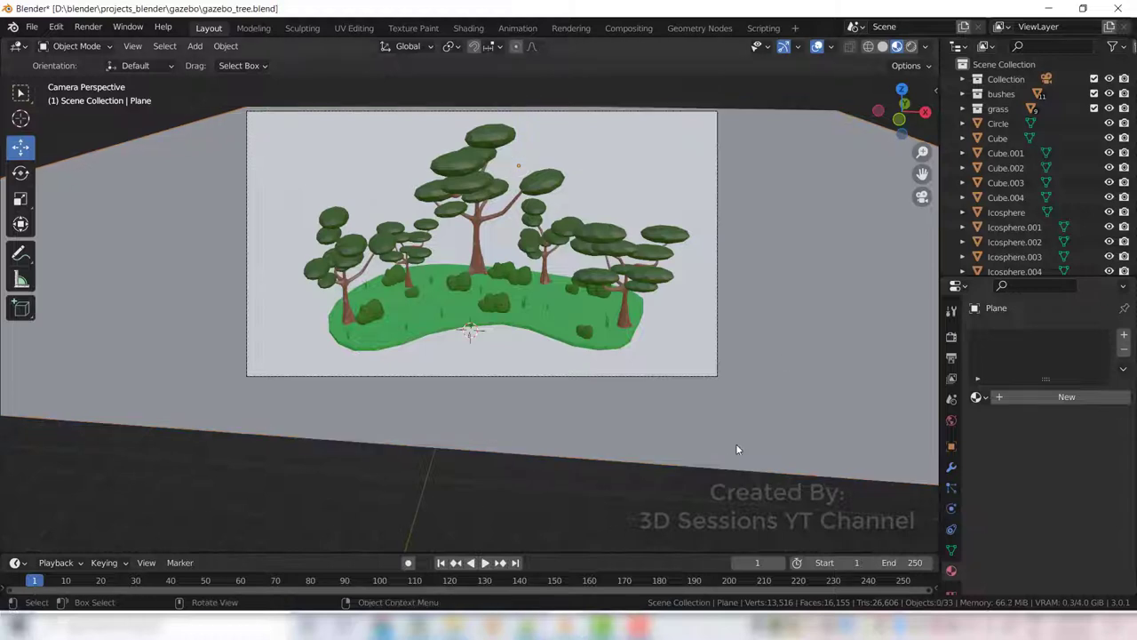
{"action": "left_click", "coordinate": [1066, 396]}
{"action": "double_click", "coordinate": [1002, 338]}
{"action": "type", "text": "BG"}
{"action": "key", "text": "Return"}
{"action": "left_click", "coordinate": [997, 440]}
{"action": "scroll", "coordinate": [997, 440], "scroll_direction": "down", "scroll_amount": 1}
Step: Set the background plane's base color to light cyan, hex 91FAF3
{"action": "left_click", "coordinate": [1066, 504]}
{"action": "left_click", "coordinate": [1010, 438]}
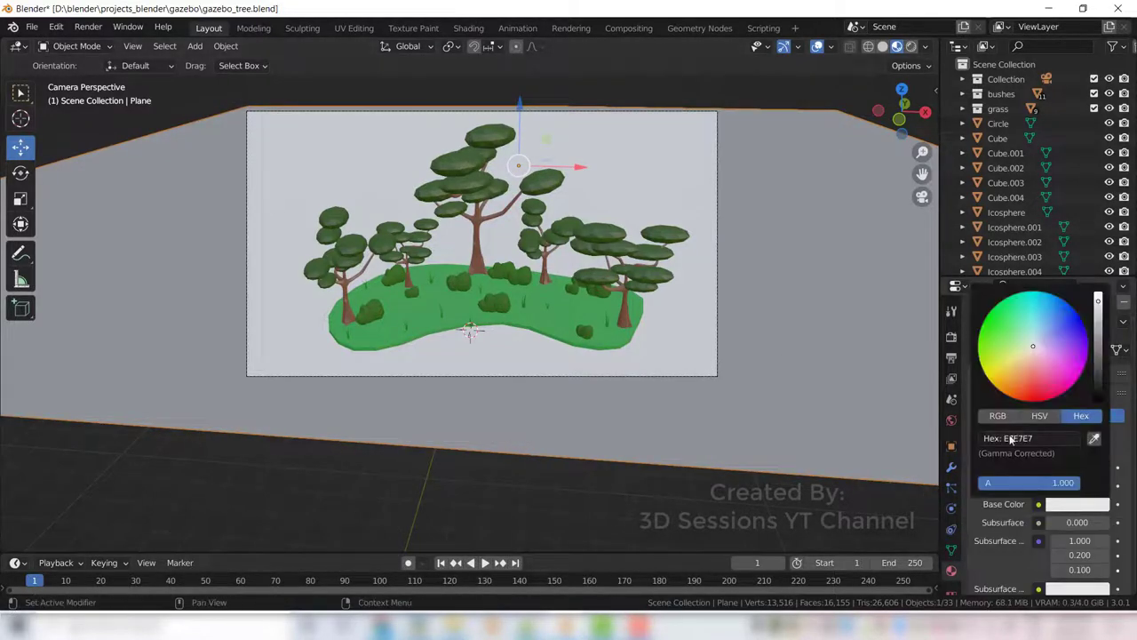
{"action": "left_click_drag", "start_coordinate": [1011, 438], "coordinate": [914, 436]}
{"action": "type", "text": "9AF6F3"}
{"action": "key", "text": "Return"}
{"action": "key", "text": "alt+a"}
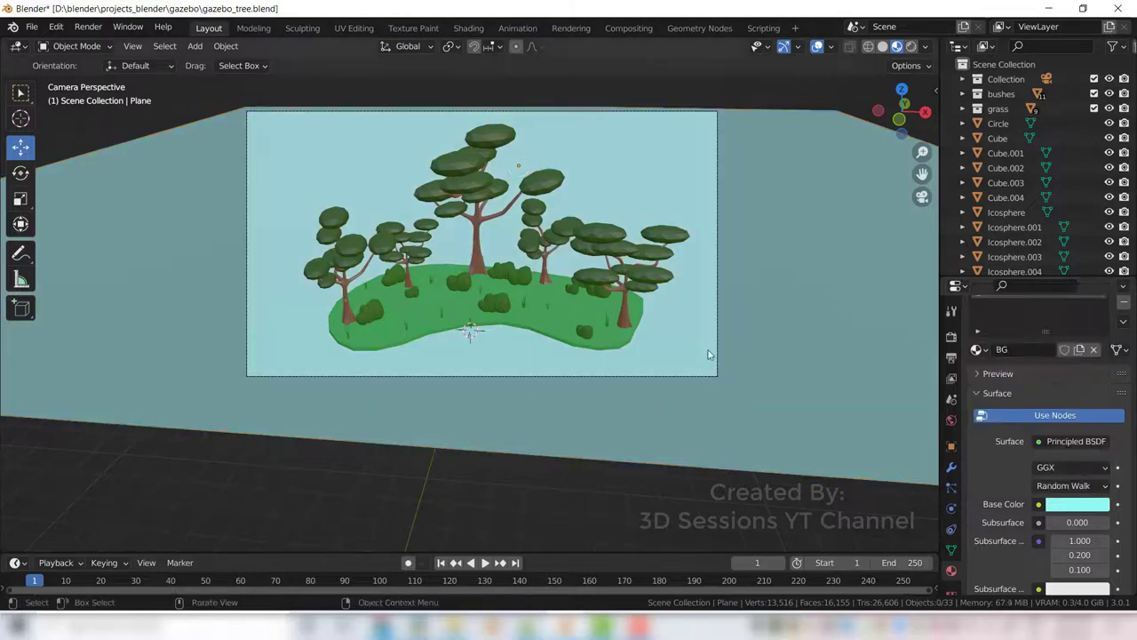
Step: Set the background plane's base color to a muted blue, hex 578BA4, and save the file
{"action": "scroll", "coordinate": [1092, 528], "scroll_direction": "up", "scroll_amount": 1}
{"action": "left_click", "coordinate": [1079, 551]}
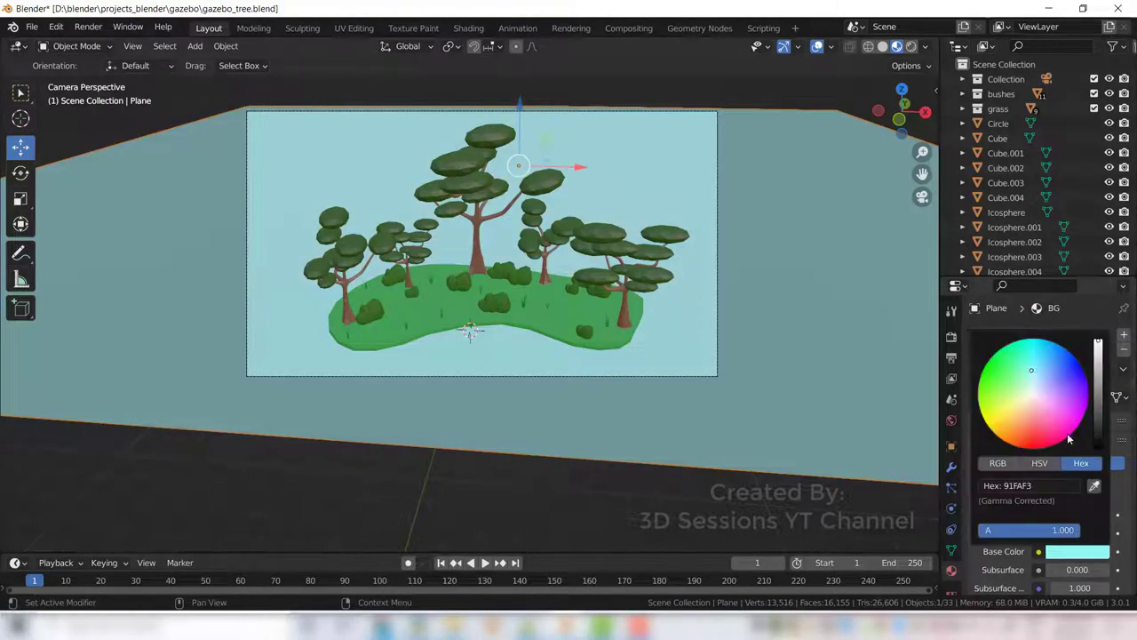
{"action": "left_click_drag", "start_coordinate": [1098, 342], "coordinate": [1099, 378]}
{"action": "left_click", "coordinate": [1032, 375]}
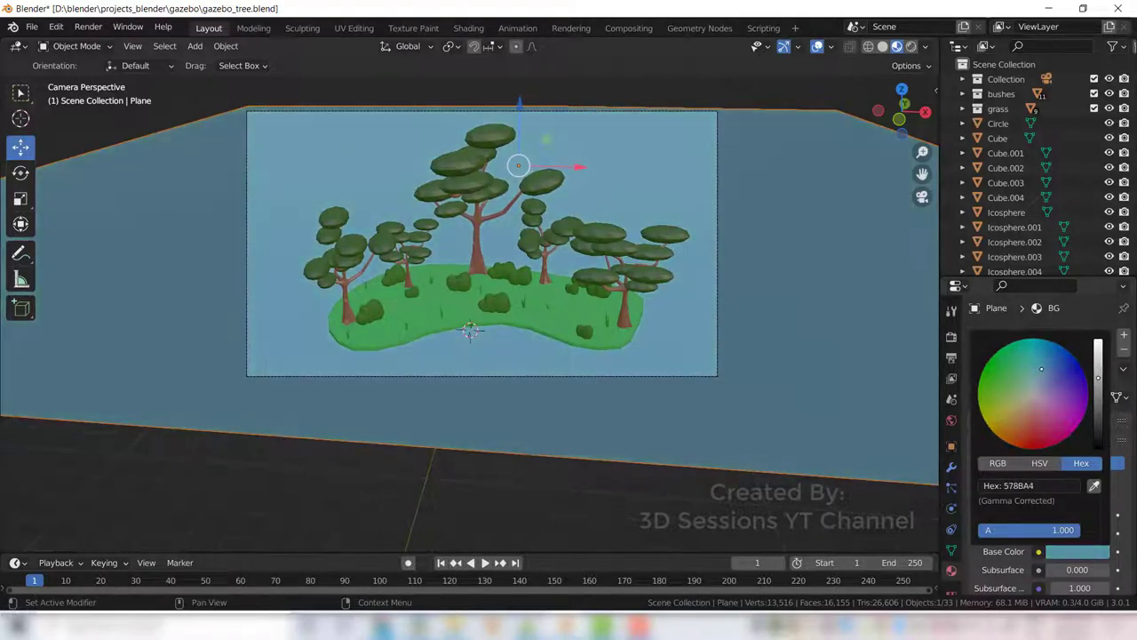
{"action": "key", "text": "ctrl+s"}
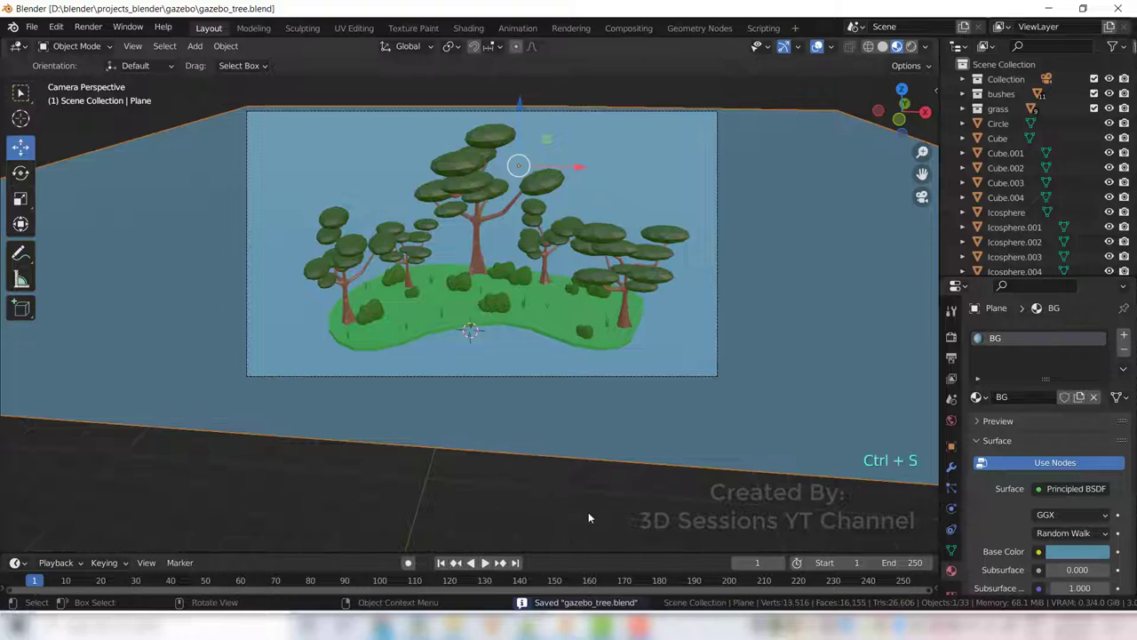
{"action": "middle_click_drag", "start_coordinate": [606, 513], "coordinate": [541, 490], "text": "shift"}
{"action": "key", "text": "ctrl+s"}
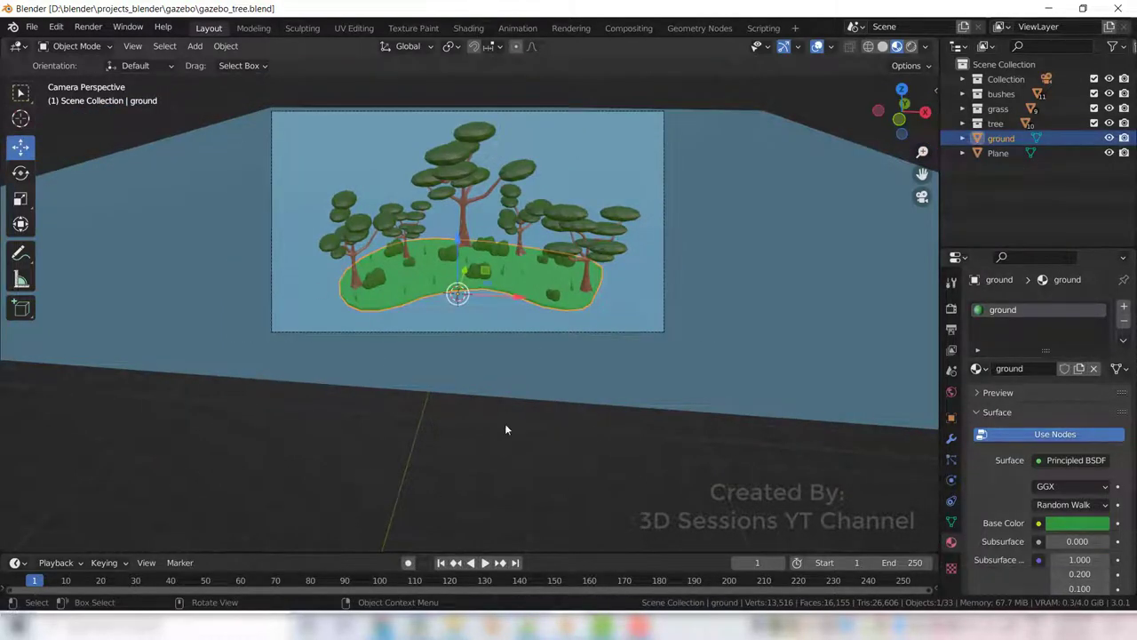
Step: Deselect the ground and switch the viewport to Rendered shading
{"action": "left_click", "coordinate": [505, 454]}
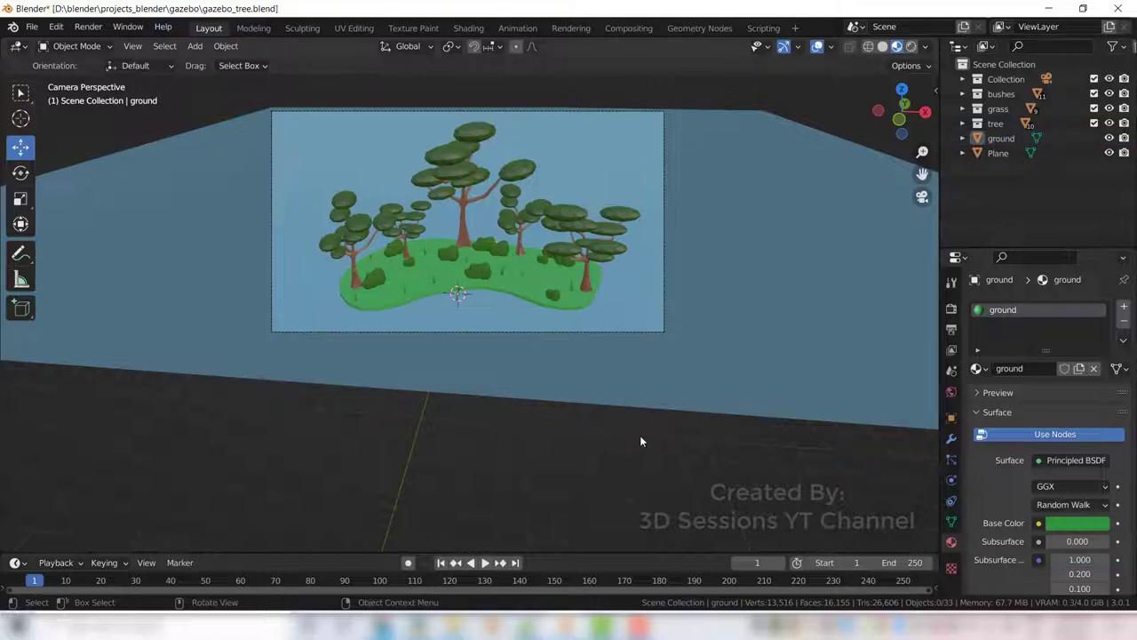
{"action": "key", "text": "z"}
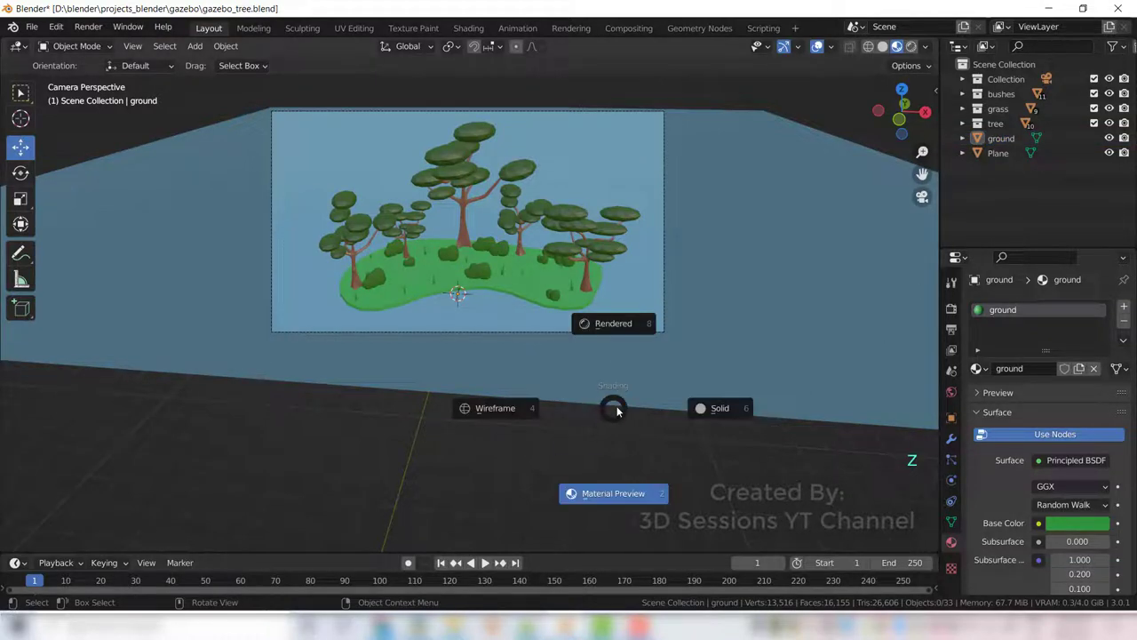
{"action": "left_click", "coordinate": [612, 323]}
Step: Add a Sun light to the scene at the 3D cursor
{"action": "key", "text": "shift+a"}
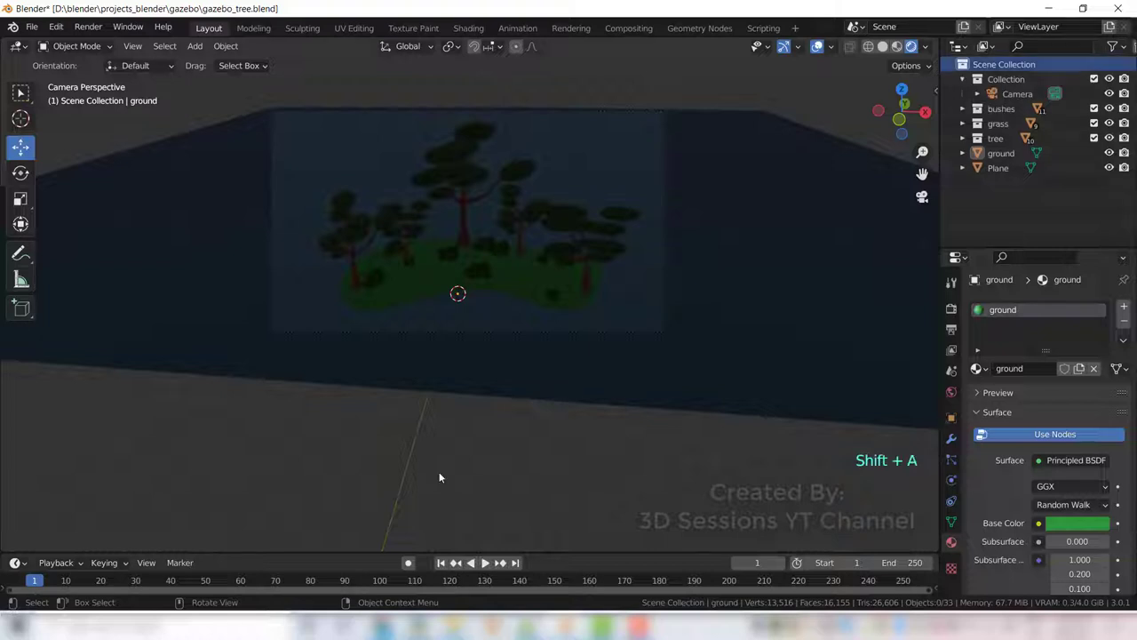
{"action": "key", "text": "shift+a"}
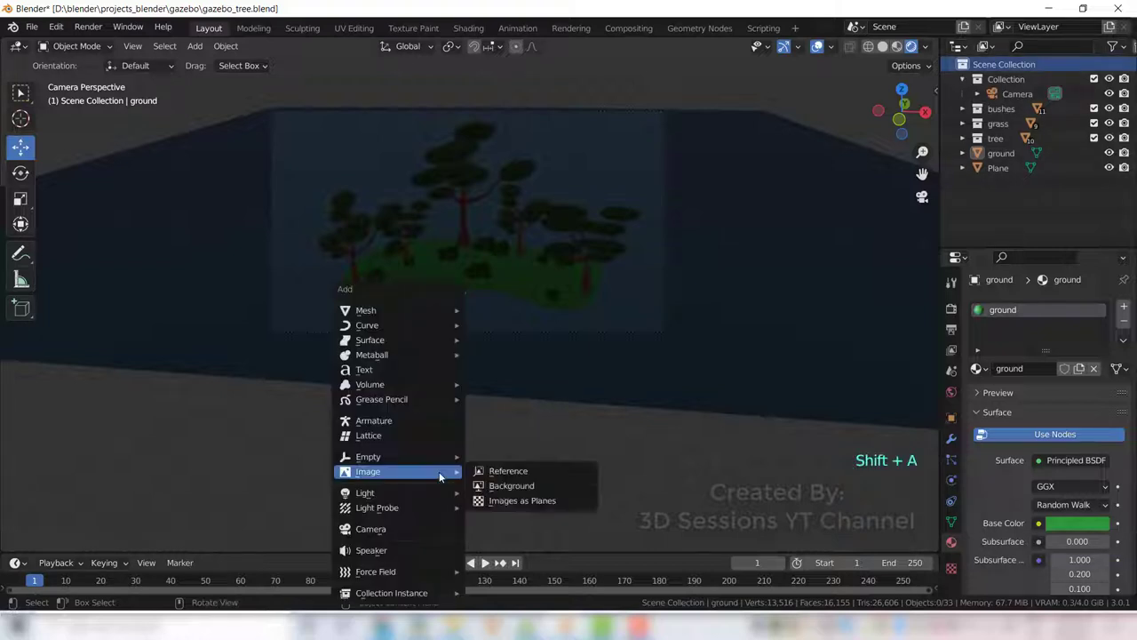
{"action": "mouse_move", "coordinate": [408, 494]}
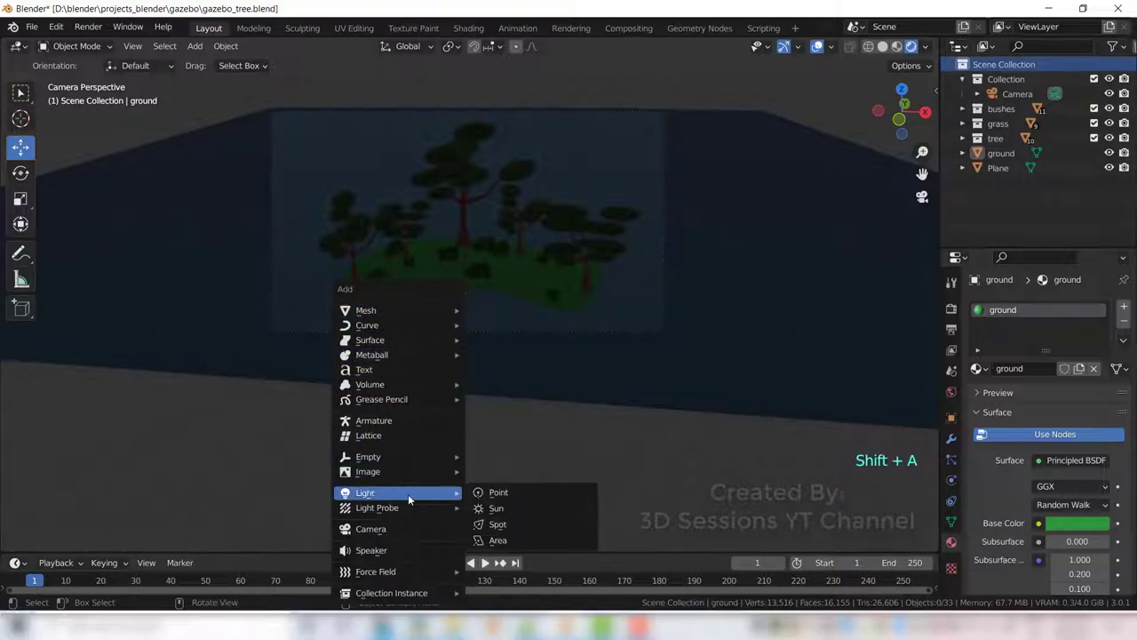
{"action": "left_click", "coordinate": [519, 509]}
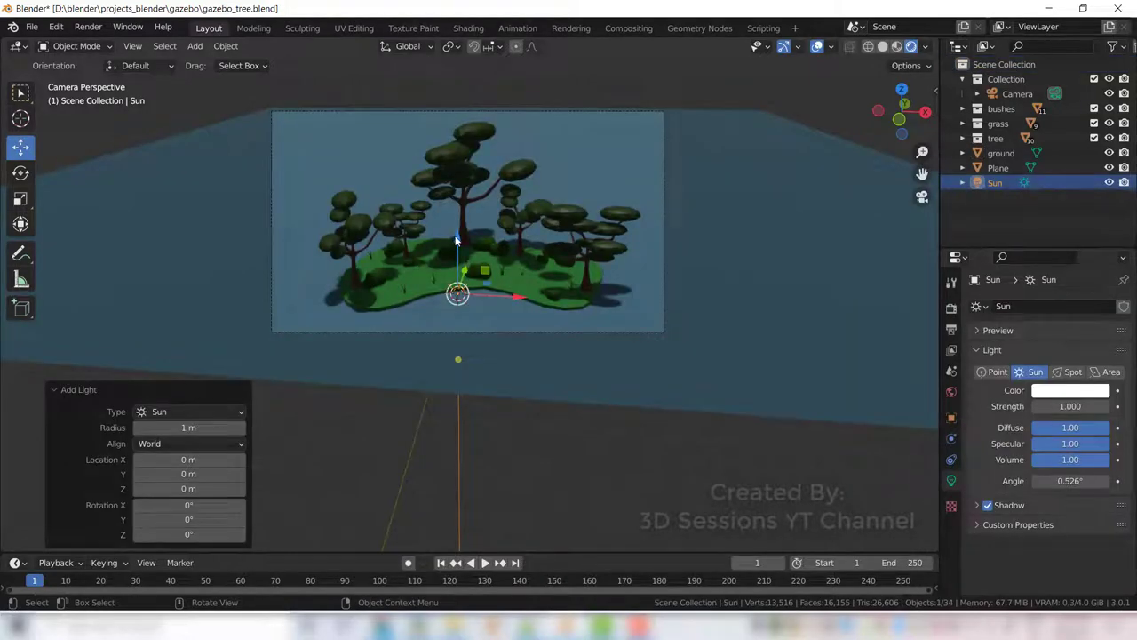
Step: Raise the Sun light about 11.5 m along Z and move it about 9.7 m along X
{"action": "left_click_drag", "start_coordinate": [451, 235], "coordinate": [472, 508]}
{"action": "scroll", "coordinate": [471, 389], "scroll_direction": "down", "scroll_amount": 2}
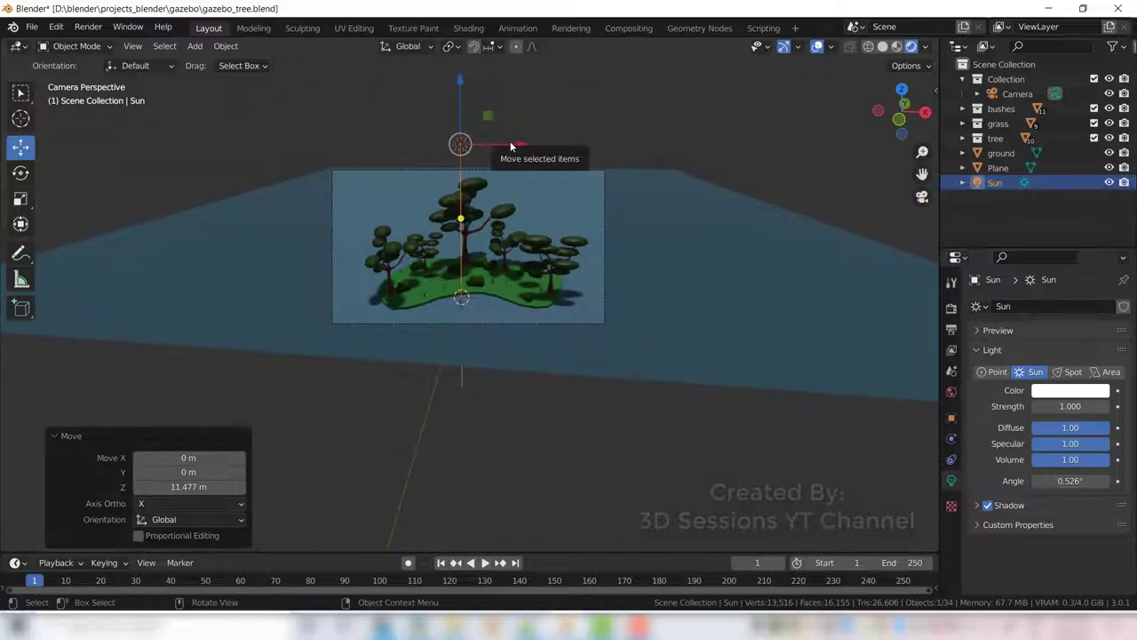
{"action": "left_click_drag", "start_coordinate": [511, 147], "coordinate": [660, 156]}
Step: Rotate the Sun light 36.6° about the Y axis so it points toward the trees
{"action": "left_click", "coordinate": [21, 172]}
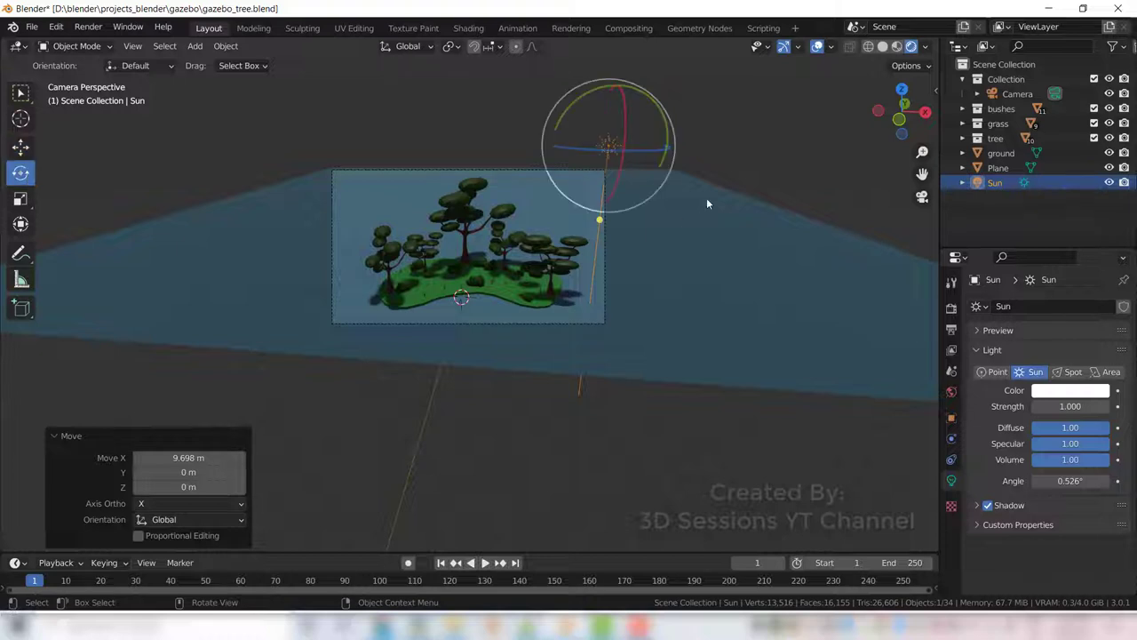
{"action": "left_click_drag", "start_coordinate": [590, 87], "coordinate": [603, 87]}
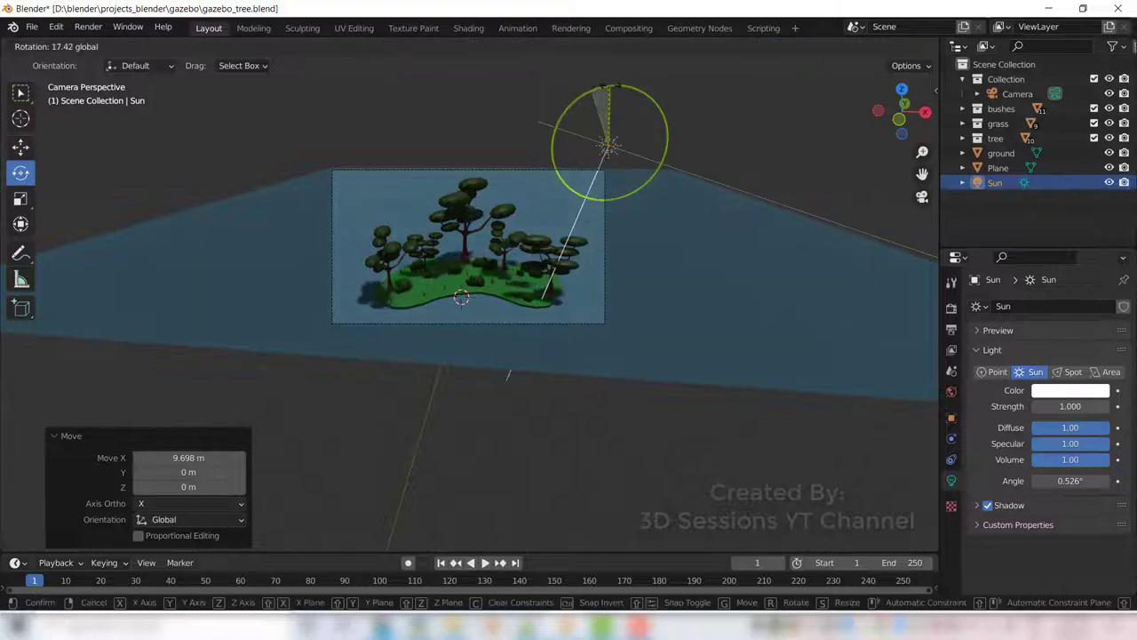
{"action": "left_click", "coordinate": [655, 167]}
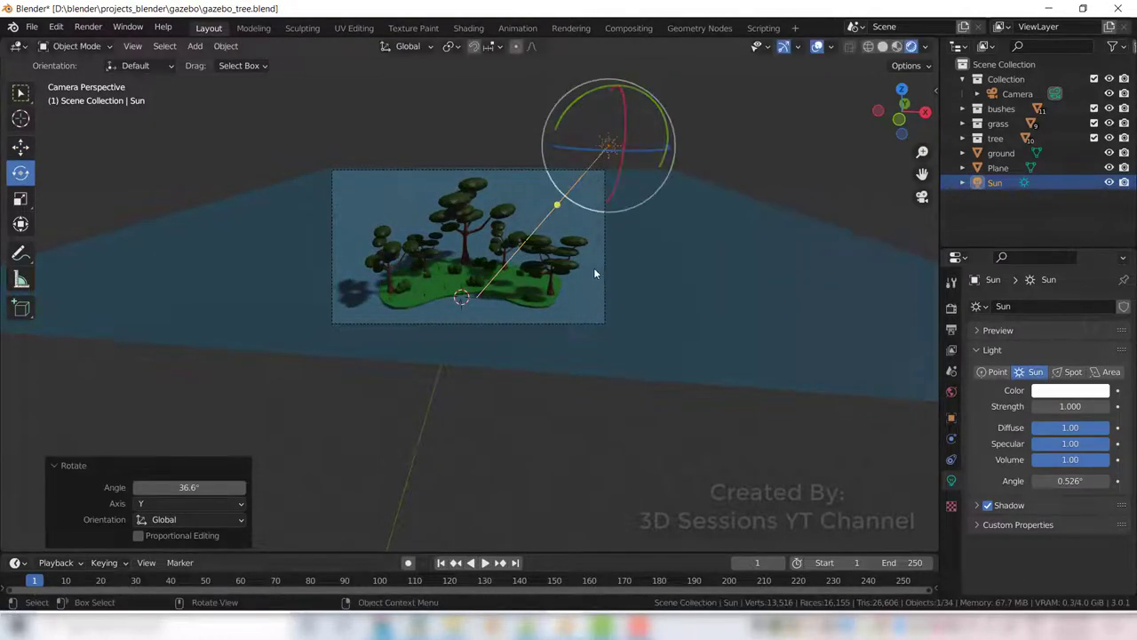
Step: From the top view, move the Sun light about -2.9 m along Y and rotate it -39.6° about Z
{"action": "key", "text": "grave"}
{"action": "left_click", "coordinate": [580, 112]}
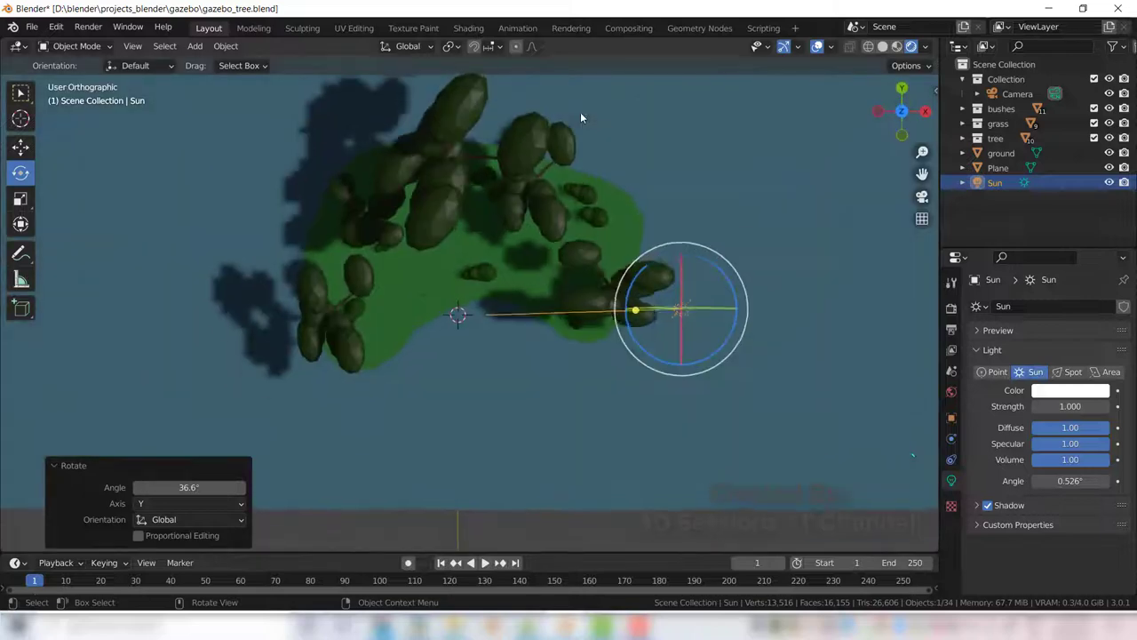
{"action": "left_click", "coordinate": [23, 148]}
{"action": "left_click_drag", "start_coordinate": [682, 255], "coordinate": [673, 322]}
{"action": "left_click", "coordinate": [20, 172]}
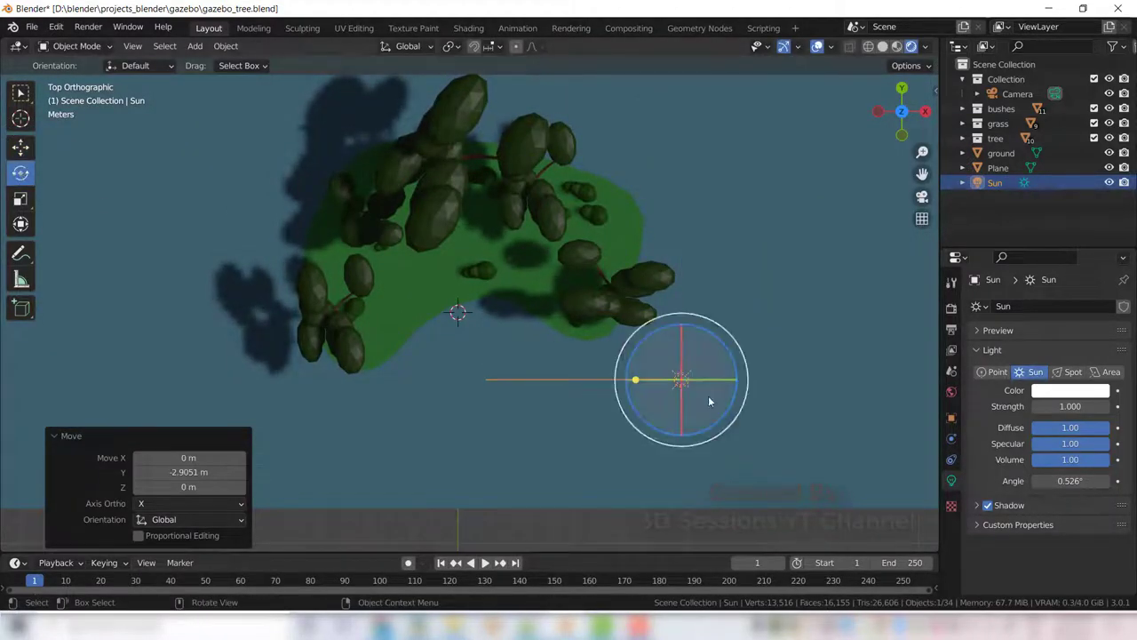
{"action": "left_click_drag", "start_coordinate": [716, 424], "coordinate": [686, 425]}
{"action": "key", "text": "KP_0"}
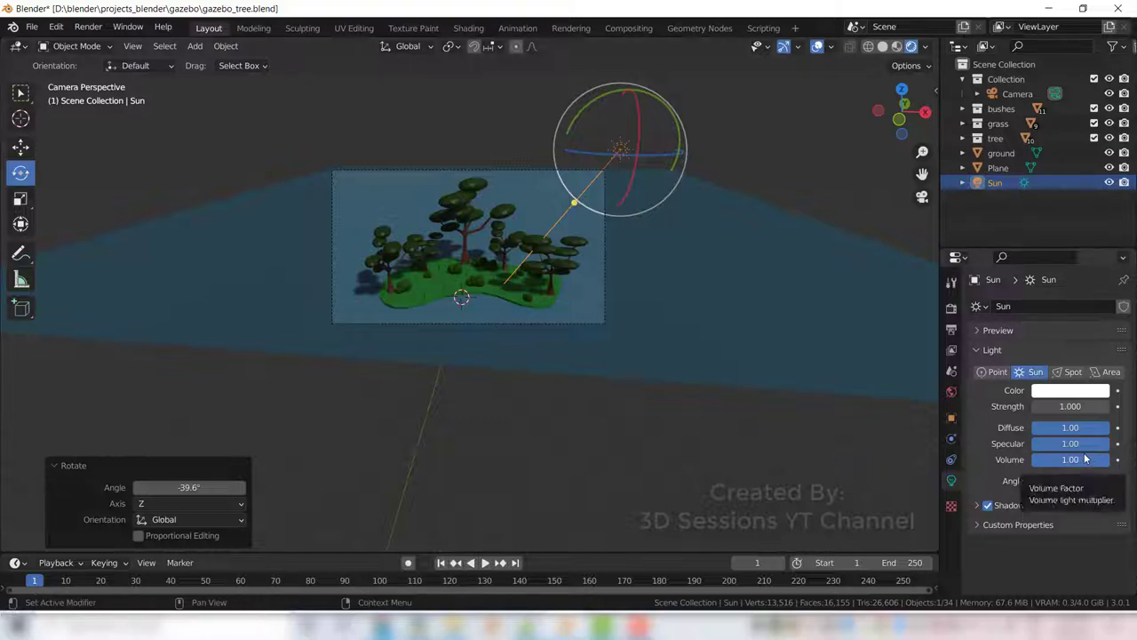
Step: Set the Sun light's strength to 3
{"action": "left_click", "coordinate": [1060, 406]}
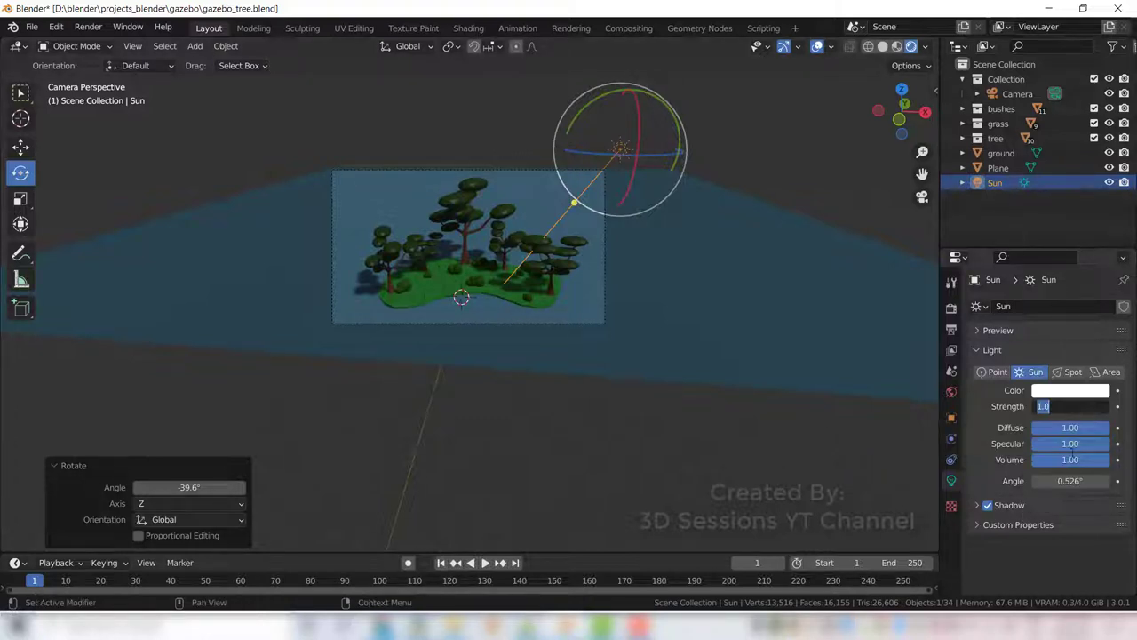
{"action": "type", "text": "3"}
{"action": "key", "text": "Return"}
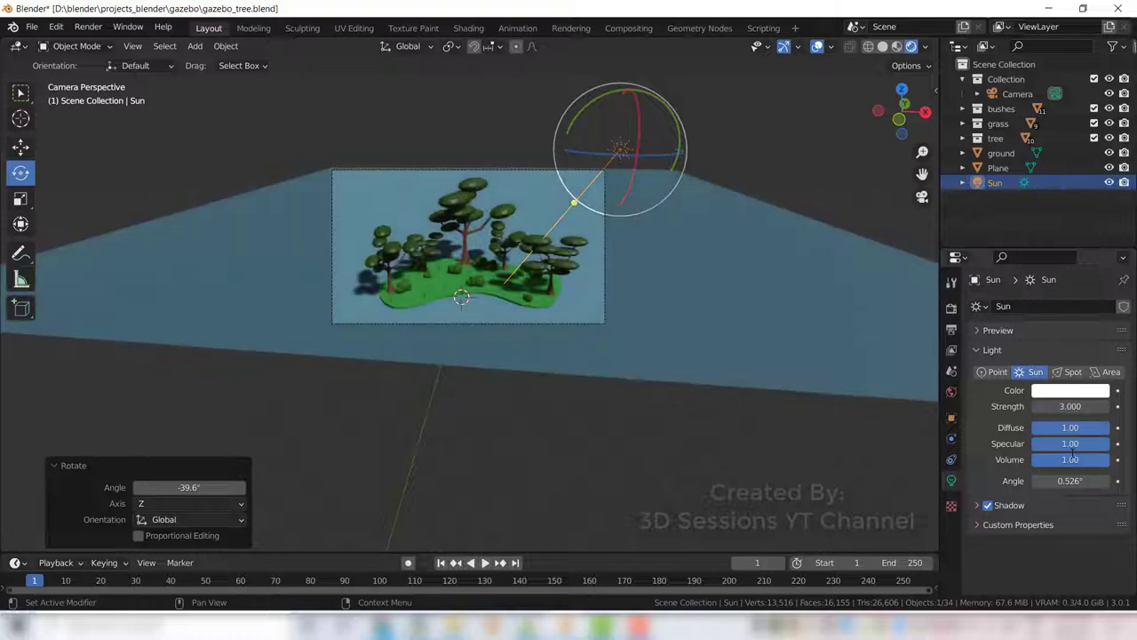
{"action": "scroll", "coordinate": [525, 304], "scroll_direction": "up", "scroll_amount": 3}
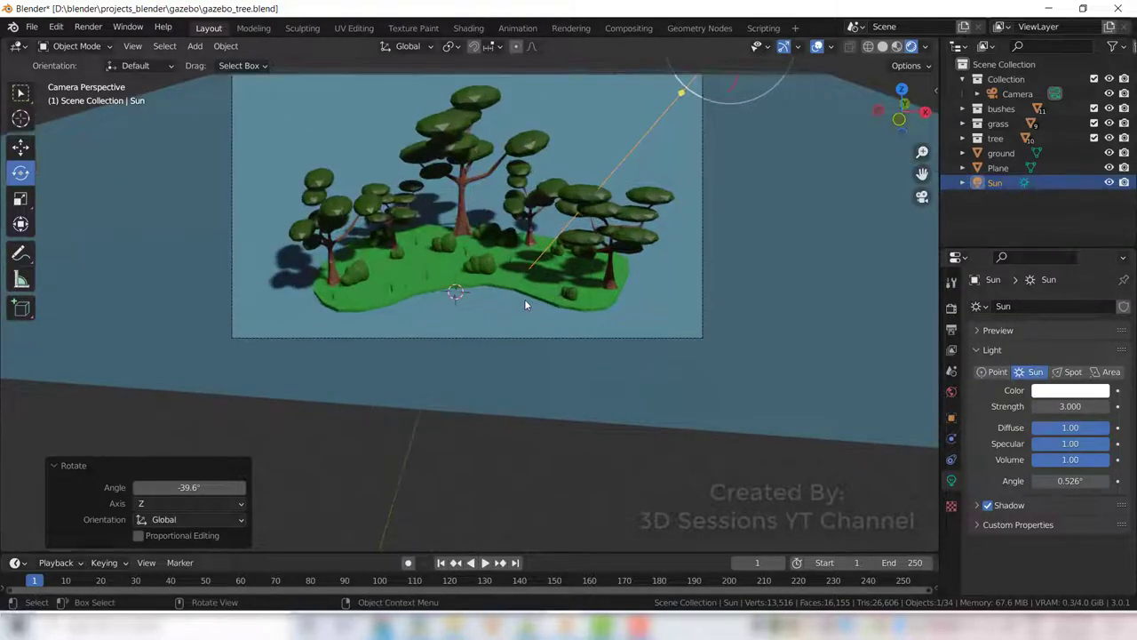
{"action": "middle_click_drag", "start_coordinate": [597, 195], "coordinate": [585, 226], "text": "shift"}
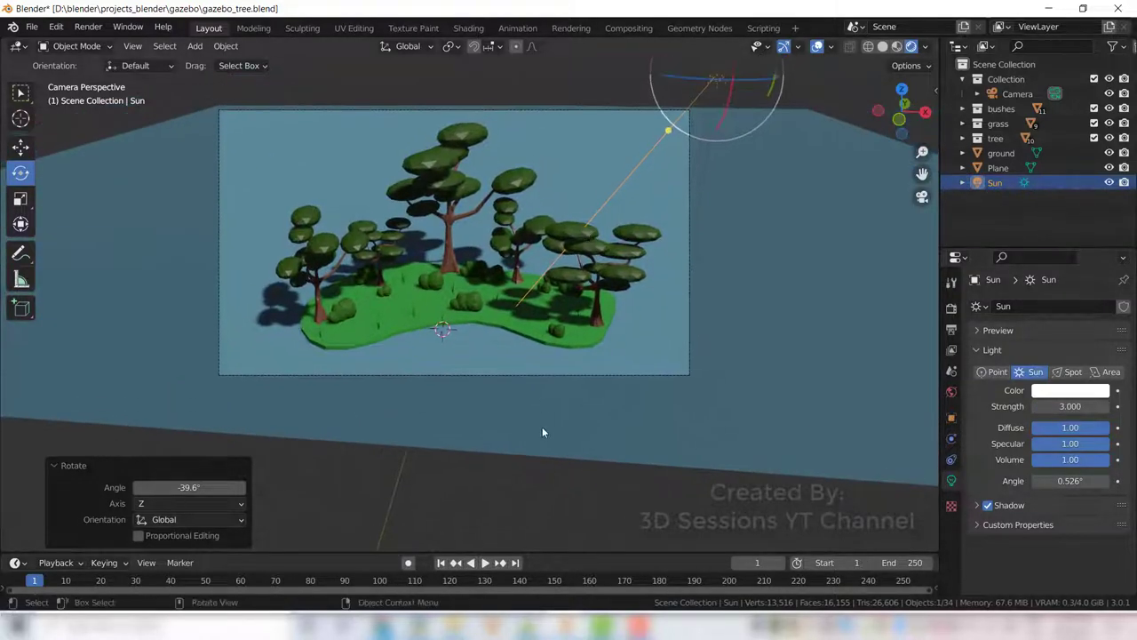
Step: Give the Sun light a warm cream color and set its angle to 18°
{"action": "left_click", "coordinate": [1082, 392]}
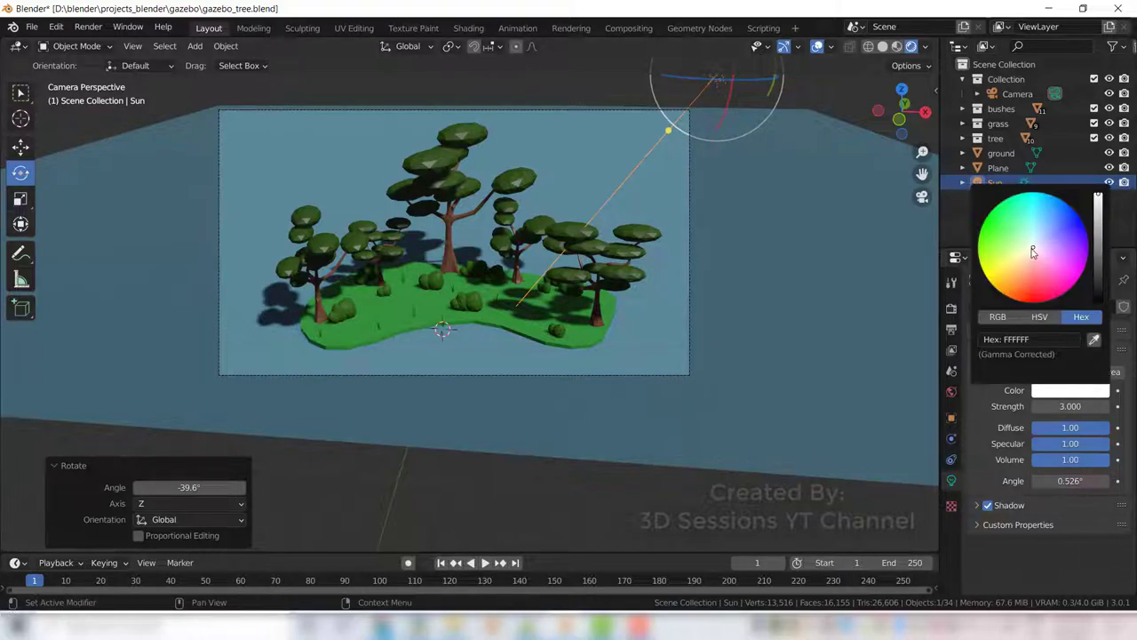
{"action": "left_click_drag", "start_coordinate": [1033, 247], "coordinate": [1027, 252]}
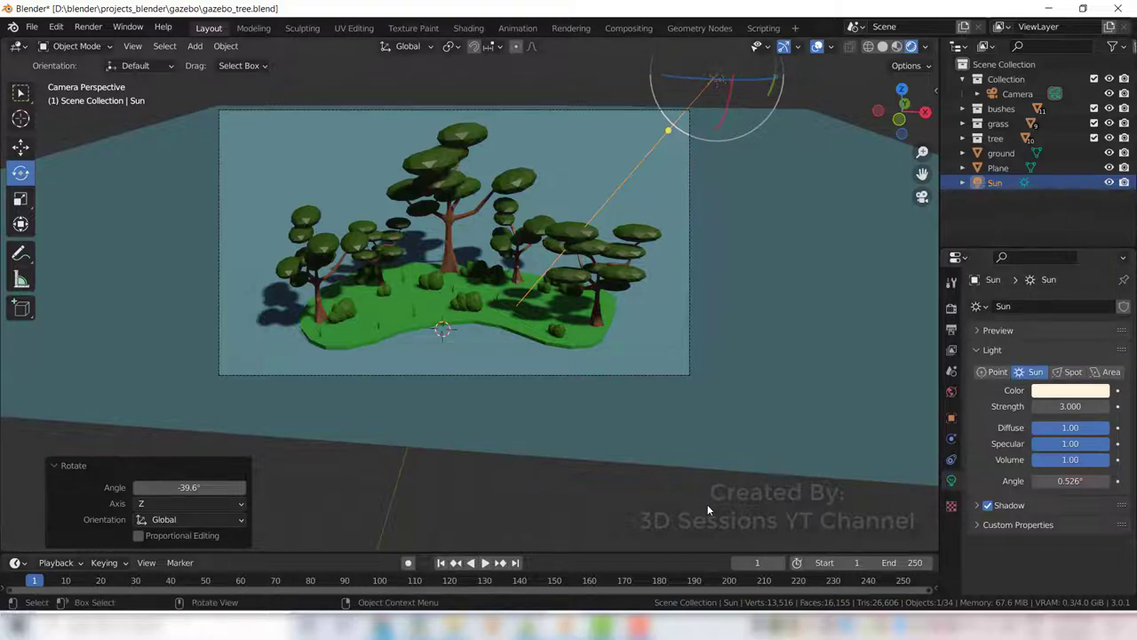
{"action": "mouse_move", "coordinate": [1071, 481]}
{"action": "left_mouse_down"}
{"action": "mouse_move", "coordinate": [1125, 481]}
{"action": "mouse_move", "coordinate": [1059, 481]}
{"action": "left_mouse_up"}
Step: Move the Sun light in the negative X and Y directions and rotate it -32.4° about Z
{"action": "left_click", "coordinate": [21, 147]}
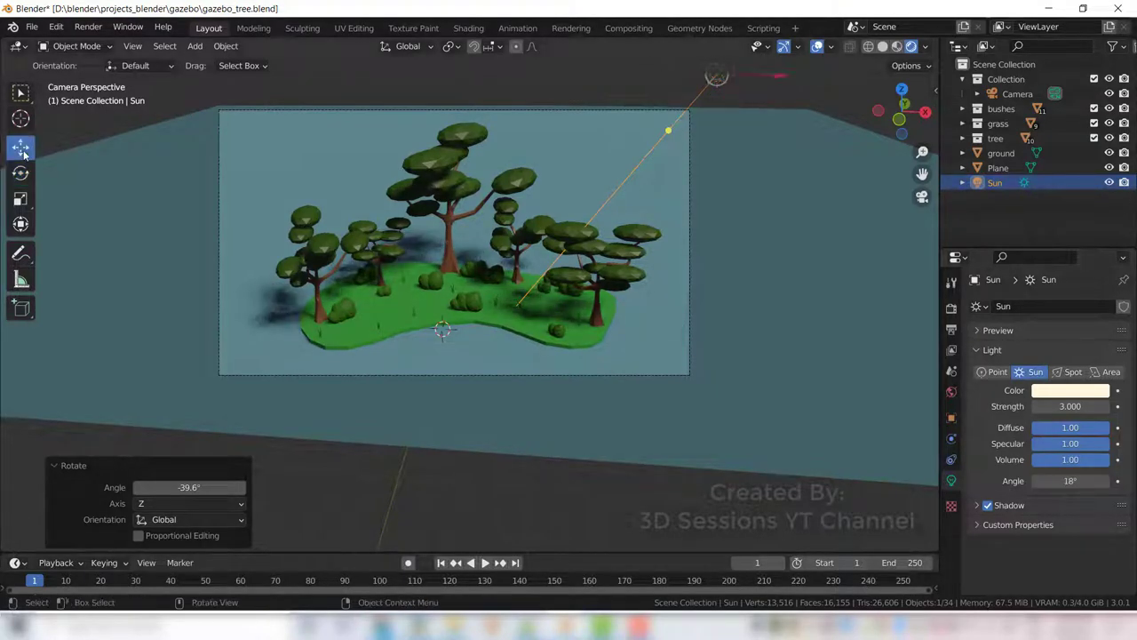
{"action": "key", "text": "KP_7"}
{"action": "left_click_drag", "start_coordinate": [681, 328], "coordinate": [680, 372]}
{"action": "left_click_drag", "start_coordinate": [719, 423], "coordinate": [618, 424]}
{"action": "key", "text": "shift+space"}
{"action": "key", "text": "r"}
{"action": "left_click_drag", "start_coordinate": [528, 364], "coordinate": [566, 346]}
{"action": "key", "text": "KP_0"}
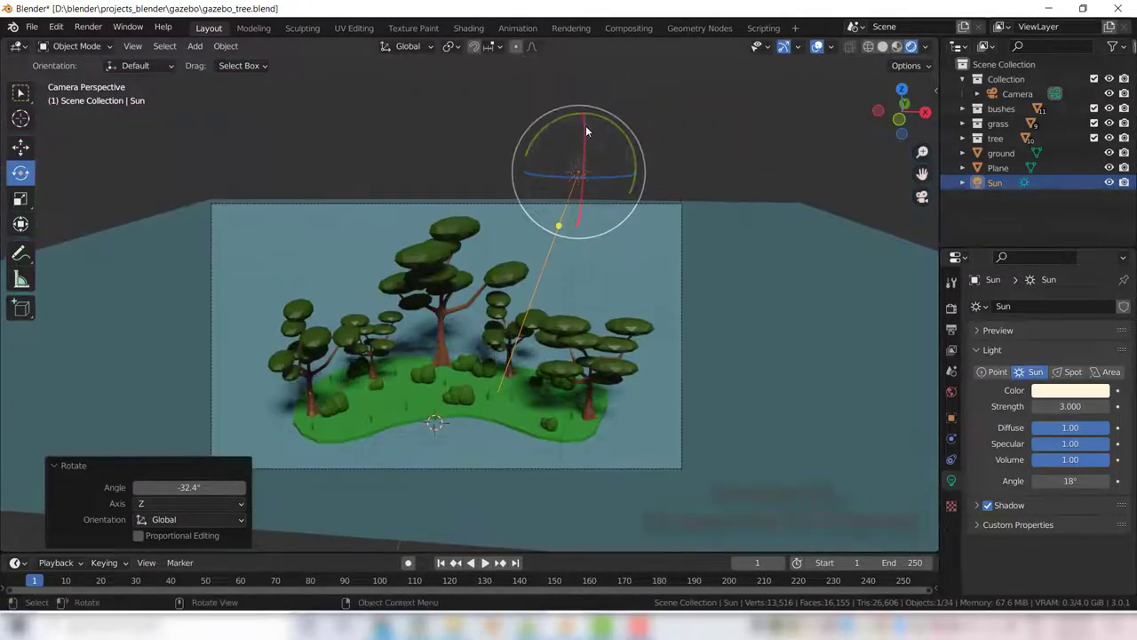
Step: Lower the Sun light and rotate it 8.03° about the X axis
{"action": "left_click_drag", "start_coordinate": [587, 128], "coordinate": [633, 372]}
{"action": "left_click", "coordinate": [21, 147]}
{"action": "left_click_drag", "start_coordinate": [582, 102], "coordinate": [589, 210]}
{"action": "left_click", "coordinate": [22, 173]}
{"action": "key", "text": "KP_7"}
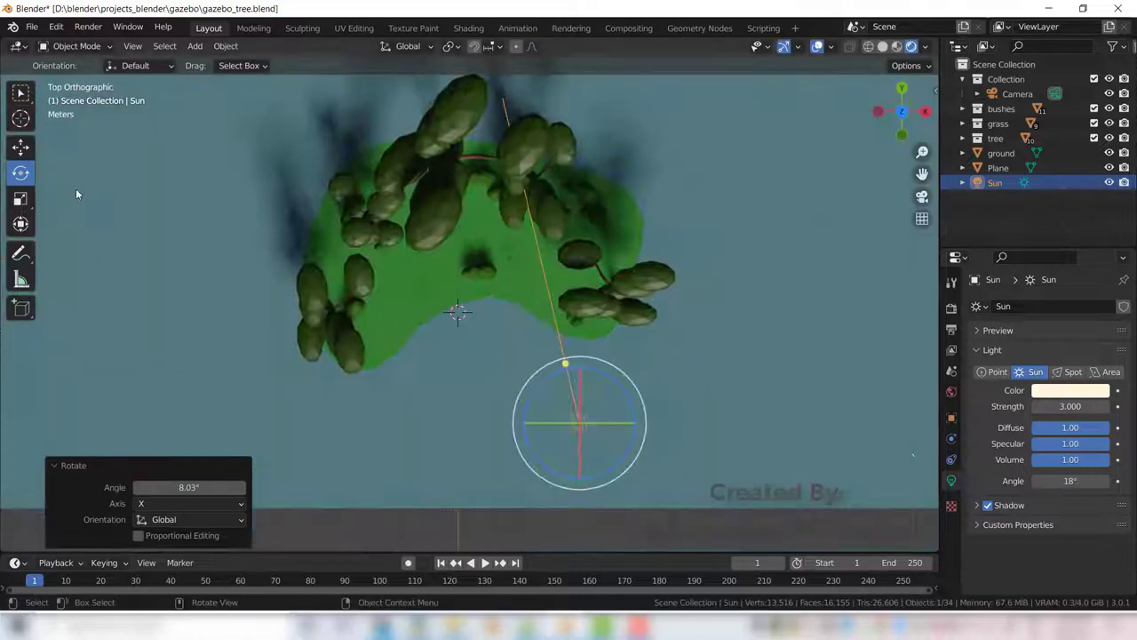
Step: Move the Sun light about -5.2 m along Y and set its angle to 10°
{"action": "left_click", "coordinate": [20, 147]}
{"action": "left_click_drag", "start_coordinate": [595, 369], "coordinate": [595, 489]}
{"action": "key", "text": "KP_0"}
{"action": "left_click_drag", "start_coordinate": [1070, 481], "coordinate": [1036, 481]}
{"action": "left_click", "coordinate": [1070, 481]}
{"action": "type", "text": "10"}
{"action": "key", "text": "Return"}
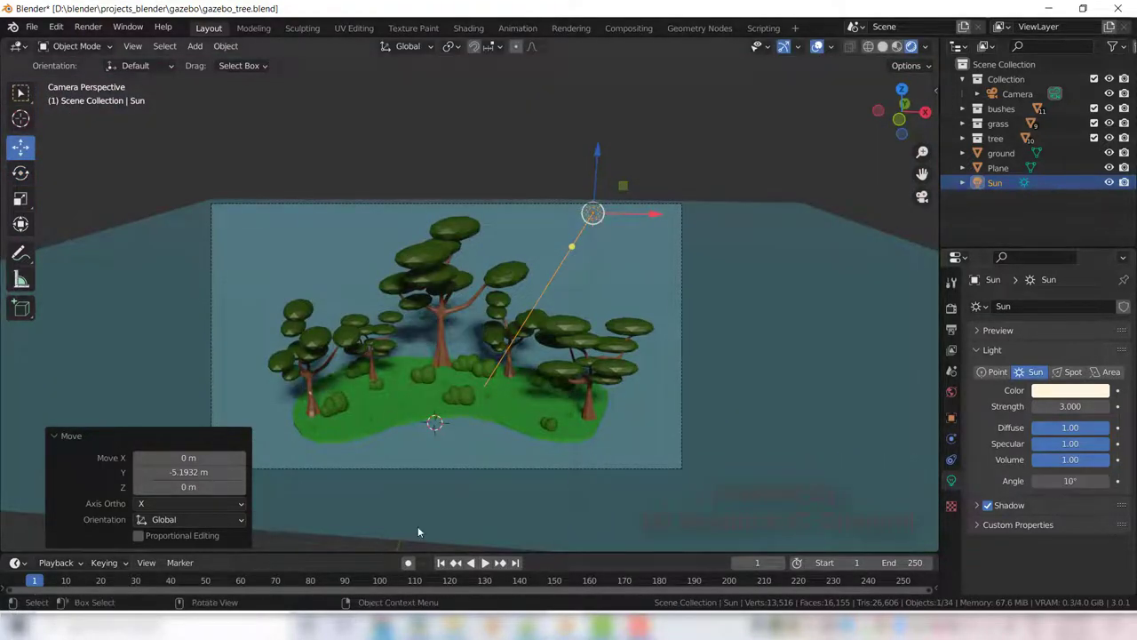
Step: Shift the Sun light in the negative X direction and about -6.6 m along Y
{"action": "left_click_drag", "start_coordinate": [653, 215], "coordinate": [565, 215]}
{"action": "key", "text": "g"}
{"action": "key", "text": "y"}
{"action": "left_click", "coordinate": [573, 325]}
Step: Rotate the Sun light 14° about the X axis to tilt it further toward the scene
{"action": "key", "text": "grave"}
{"action": "left_click", "coordinate": [560, 151]}
{"action": "left_click", "coordinate": [20, 172]}
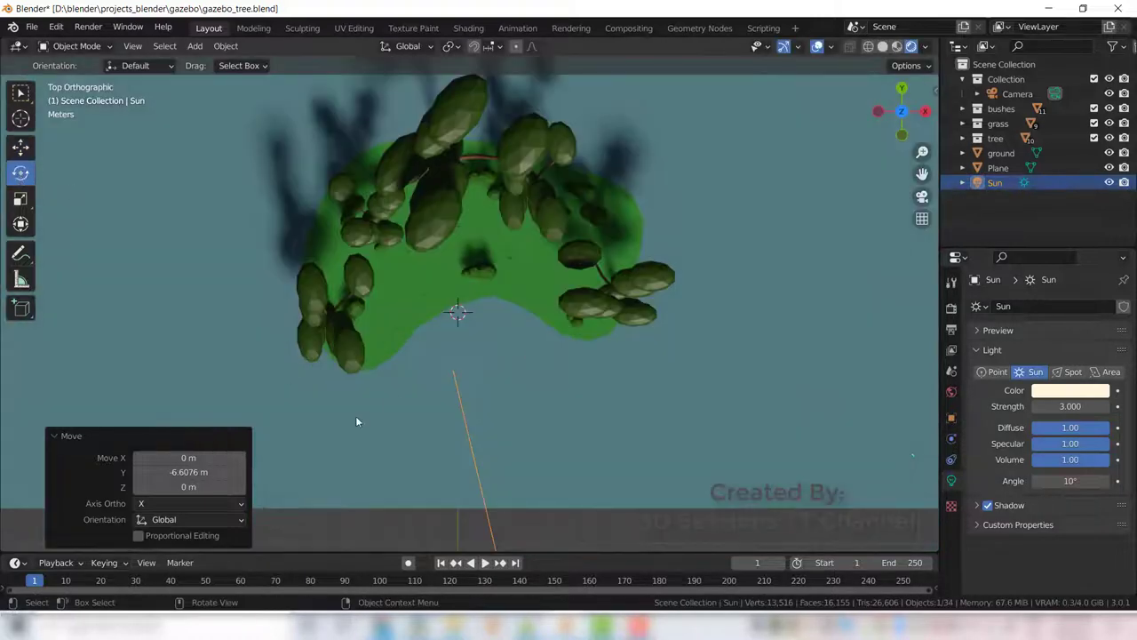
{"action": "middle_click_drag", "start_coordinate": [367, 419], "coordinate": [703, 222]}
{"action": "left_click_drag", "start_coordinate": [704, 222], "coordinate": [577, 407]}
{"action": "key", "text": "KP_0"}
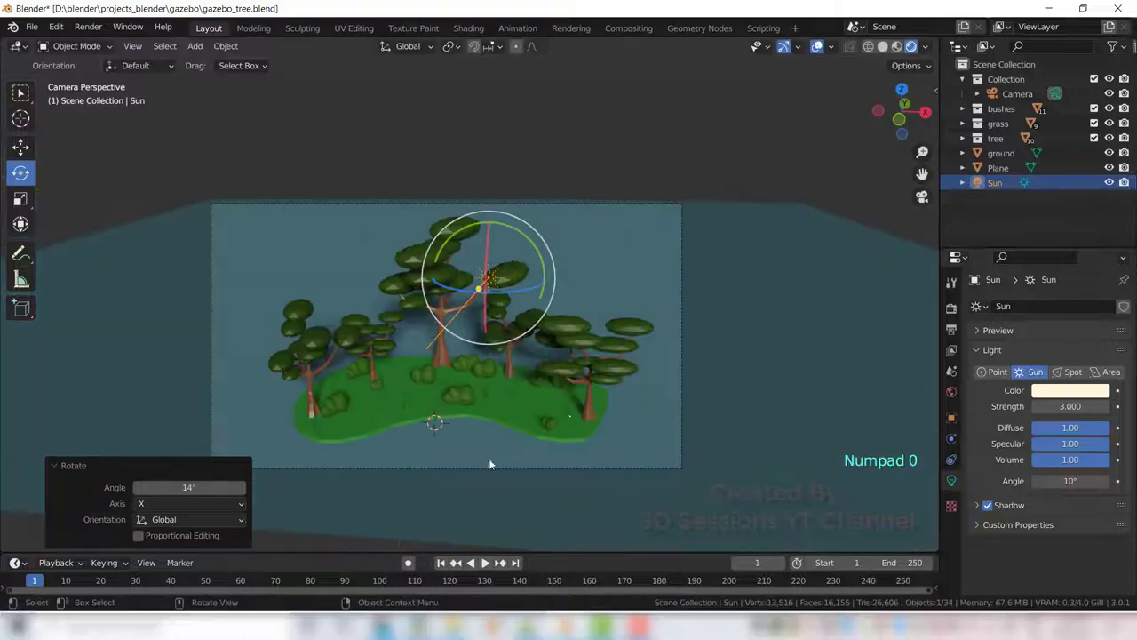
{"action": "middle_click_drag", "start_coordinate": [466, 446], "coordinate": [457, 367], "text": "shift"}
Step: Set the Sun light's strength to 4 and lower it about 1 m along Z
{"action": "left_click", "coordinate": [1070, 406]}
{"action": "type", "text": "4"}
{"action": "key", "text": "Return"}
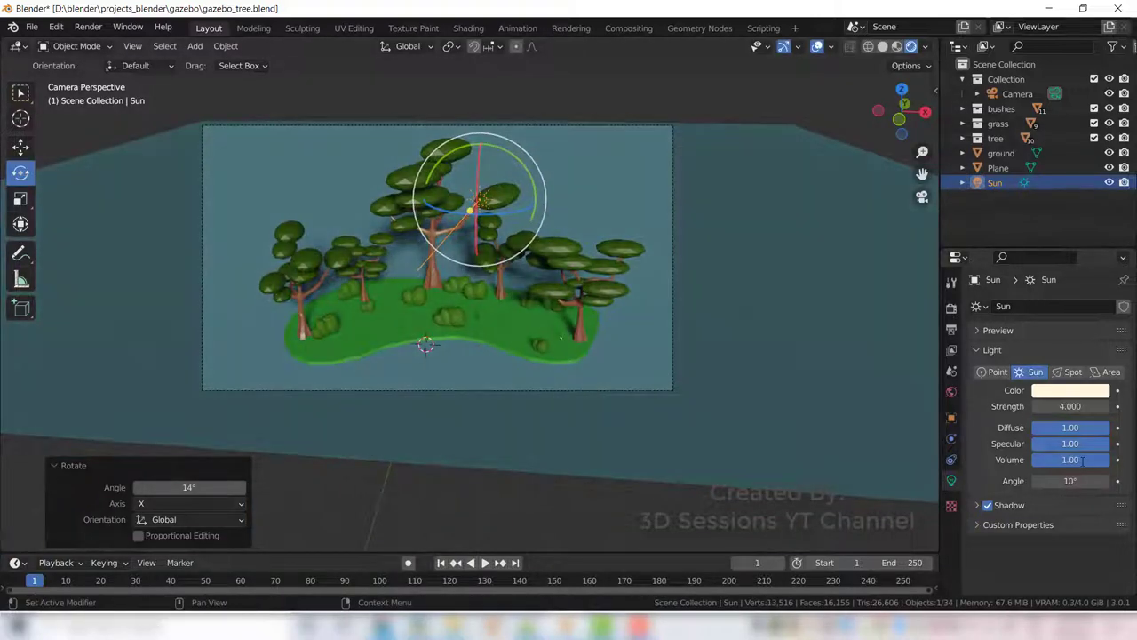
{"action": "left_click", "coordinate": [21, 147]}
{"action": "left_click_drag", "start_coordinate": [480, 144], "coordinate": [479, 206]}
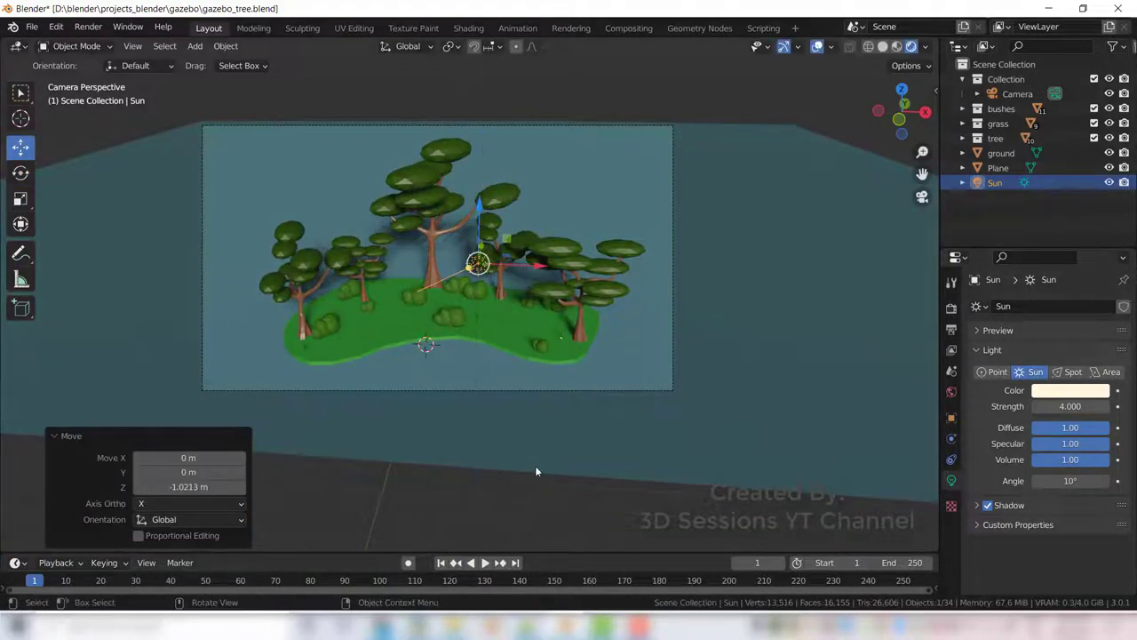
Step: Deselect the Sun light and inspect the lit scene through the camera
{"action": "left_click", "coordinate": [492, 500]}
{"action": "scroll", "coordinate": [388, 478], "scroll_direction": "up", "scroll_amount": 2}
{"action": "scroll", "coordinate": [387, 479], "scroll_direction": "down", "scroll_amount": 2}
{"action": "key", "text": "KP_0"}
{"action": "key", "text": "KP_0"}
{"action": "left_click", "coordinate": [480, 256]}
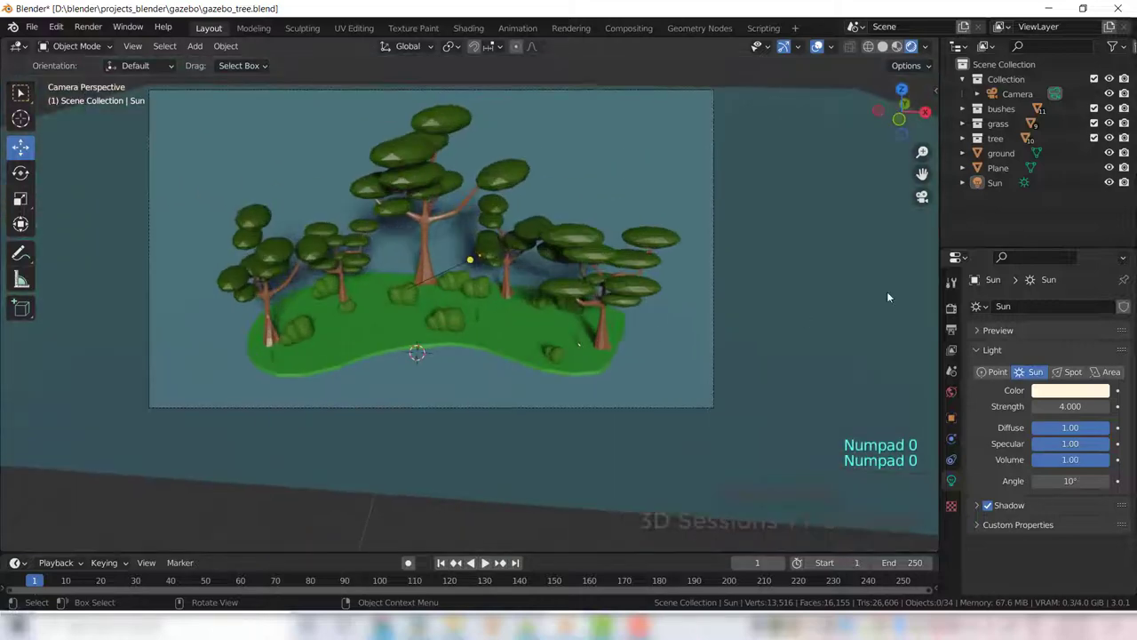
{"action": "scroll", "coordinate": [532, 368], "scroll_direction": "down", "scroll_amount": 2}
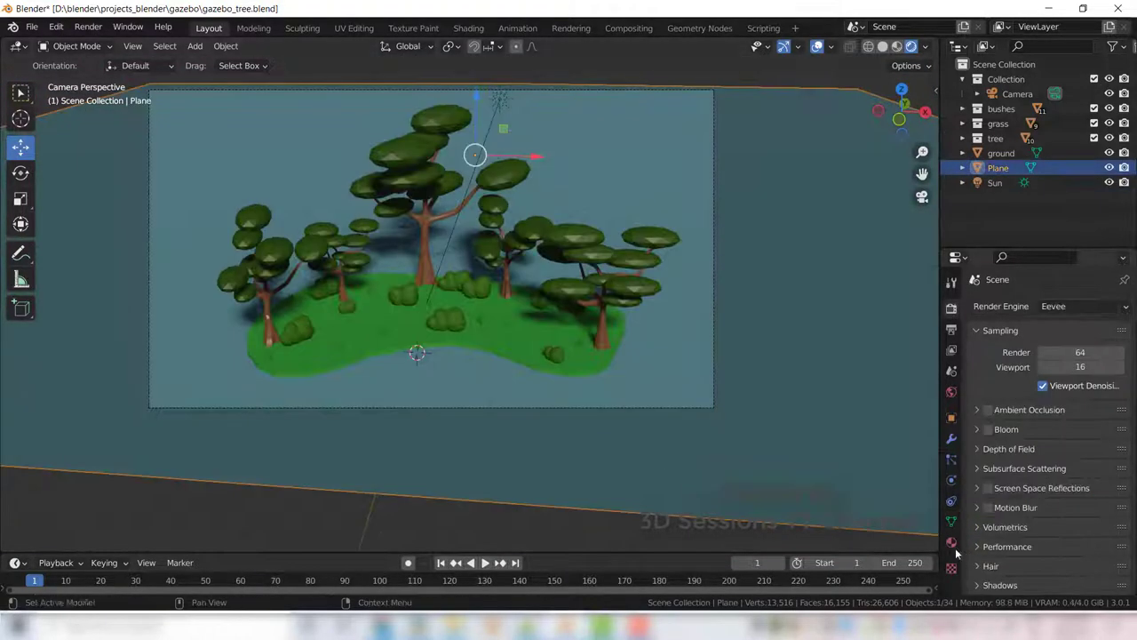
Step: Set the base color of the background plane's BG material to bright blue, hex 2EB4FC
{"action": "left_click", "coordinate": [951, 541]}
{"action": "left_click", "coordinate": [1069, 520]}
{"action": "left_click", "coordinate": [1028, 457]}
{"action": "key", "text": "ctrl+v"}
{"action": "key", "text": "Return"}
{"action": "mouse_move", "coordinate": [1099, 322]}
{"action": "left_mouse_down"}
{"action": "mouse_move", "coordinate": [1098, 335]}
{"action": "mouse_move", "coordinate": [1049, 335]}
{"action": "mouse_move", "coordinate": [1049, 322]}
{"action": "left_mouse_up"}
{"action": "scroll", "coordinate": [622, 508], "scroll_direction": "down", "scroll_amount": 1}
{"action": "left_click", "coordinate": [1077, 523]}
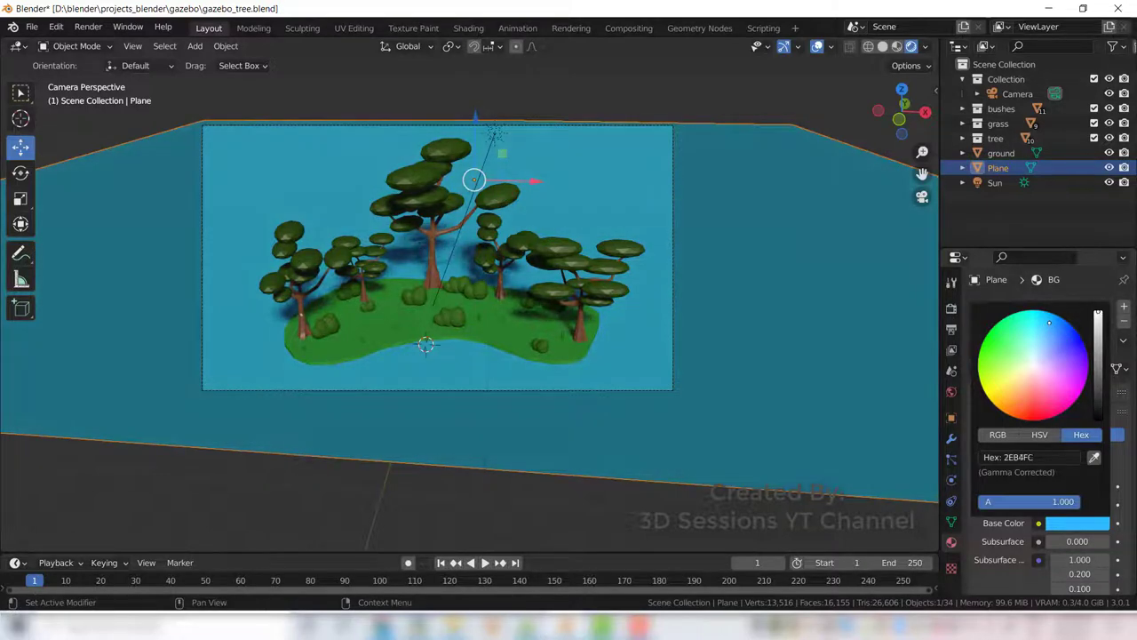
{"action": "left_click", "coordinate": [558, 507]}
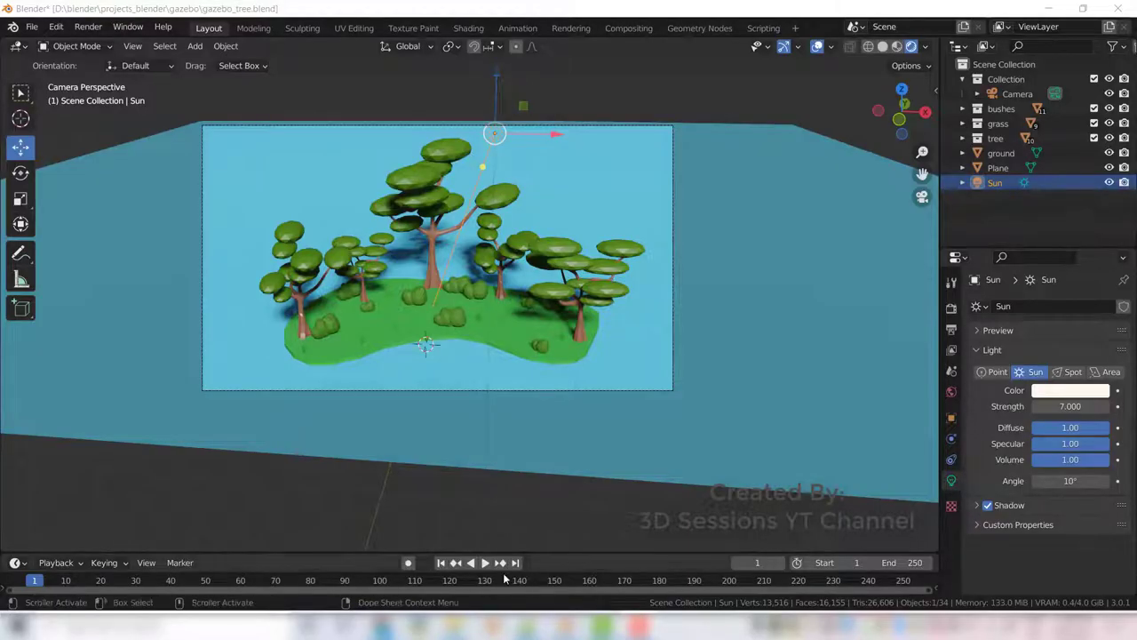
Step: Enable Ambient Occlusion in the Eevee render settings
{"action": "left_click", "coordinate": [952, 308]}
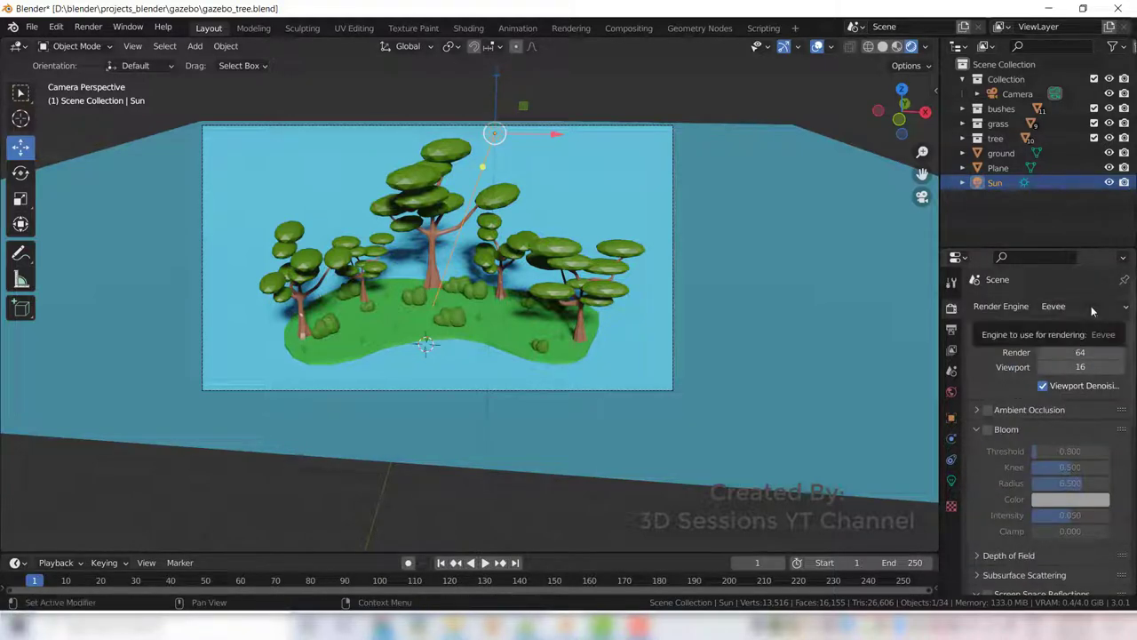
{"action": "left_click", "coordinate": [987, 412]}
{"action": "left_click", "coordinate": [977, 416]}
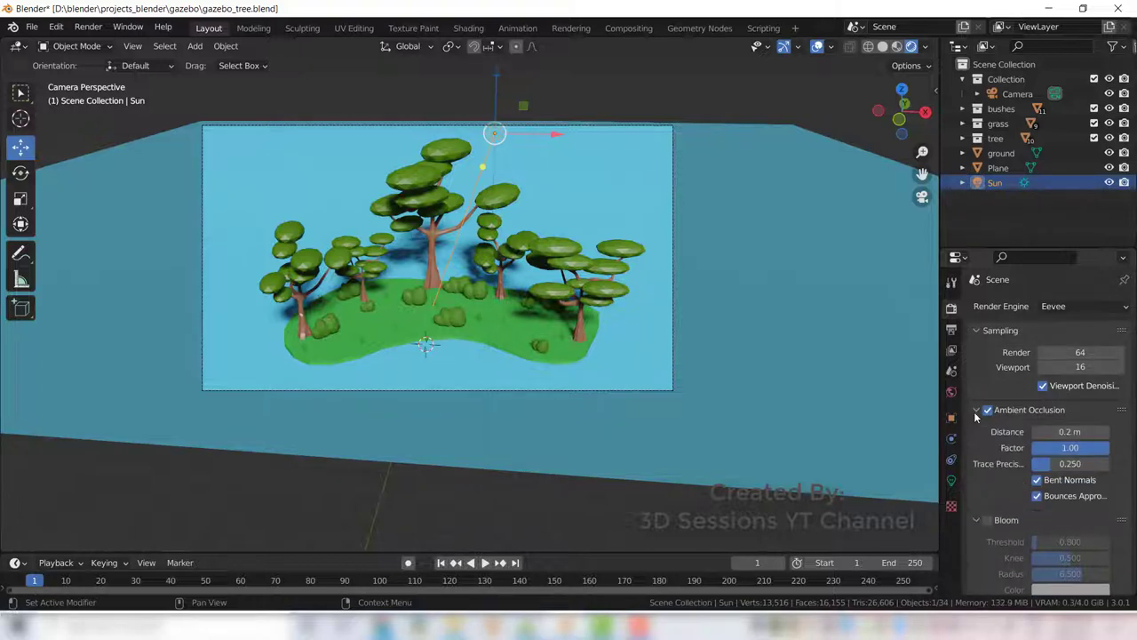
{"action": "left_click", "coordinate": [976, 416]}
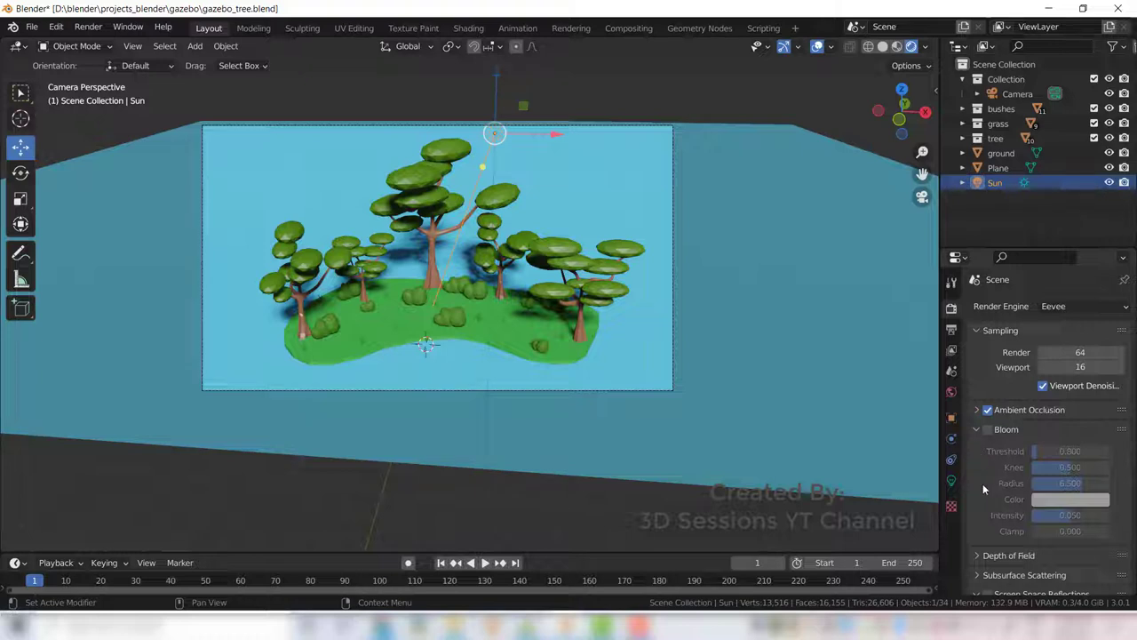
Step: Enable Screen Space Reflections with Refraction in the Eevee render settings
{"action": "scroll", "coordinate": [982, 483], "scroll_direction": "down", "scroll_amount": 1}
{"action": "left_click", "coordinate": [996, 576]}
{"action": "scroll", "coordinate": [993, 528], "scroll_direction": "down", "scroll_amount": 2}
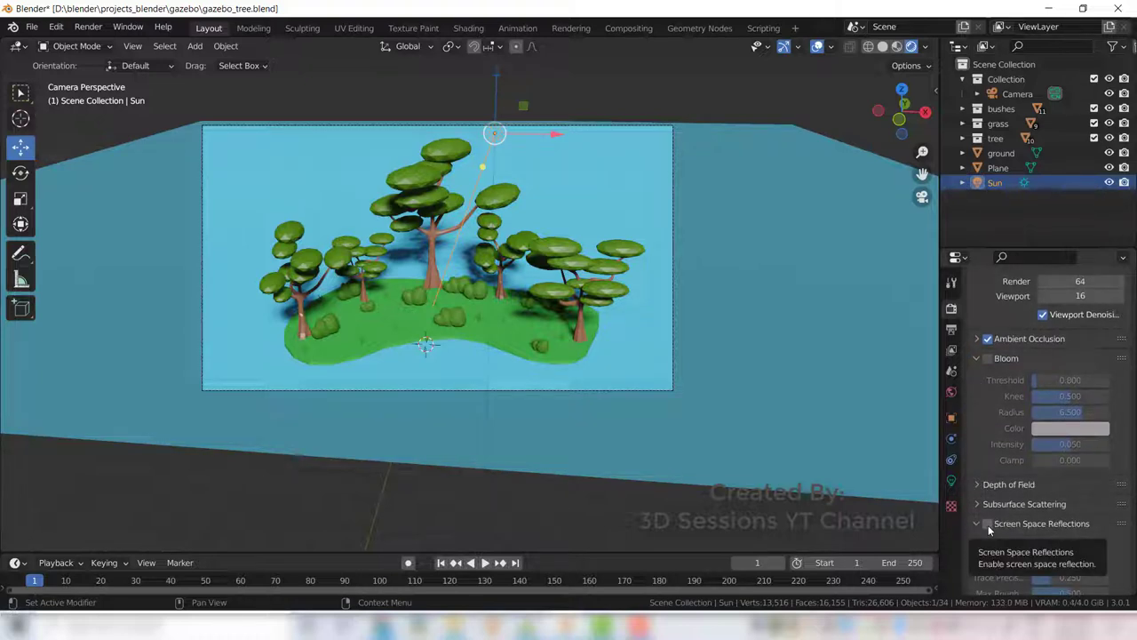
{"action": "left_click", "coordinate": [988, 524]}
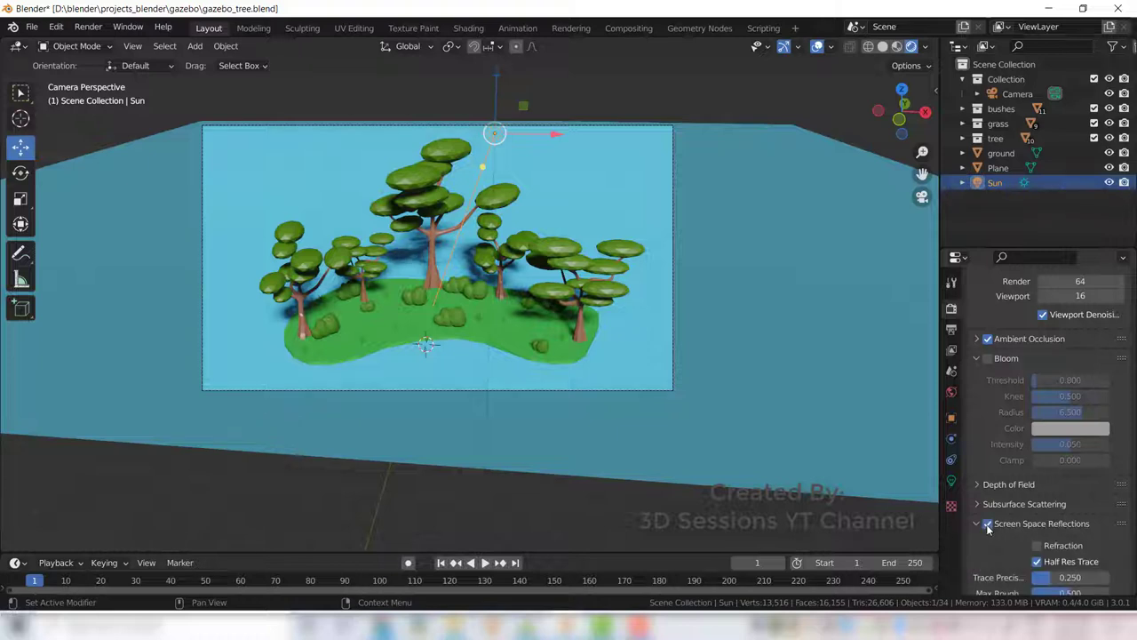
{"action": "left_click", "coordinate": [1037, 546]}
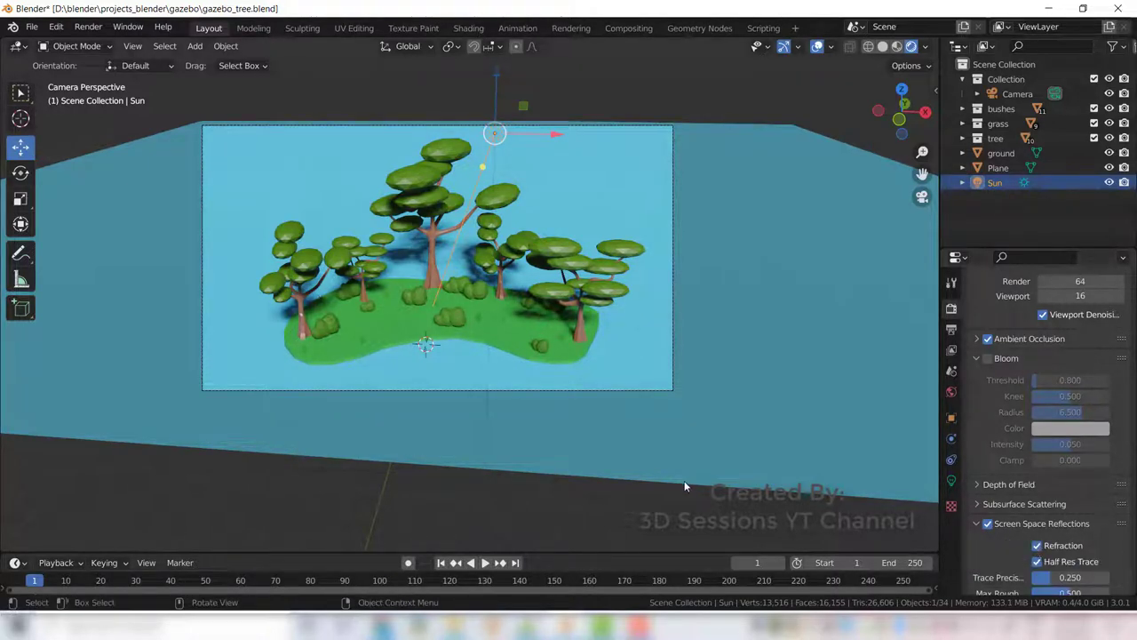
Step: Render the scene image and save it in JPEG format as render.jpg in the gazebo folder
{"action": "left_click", "coordinate": [101, 33]}
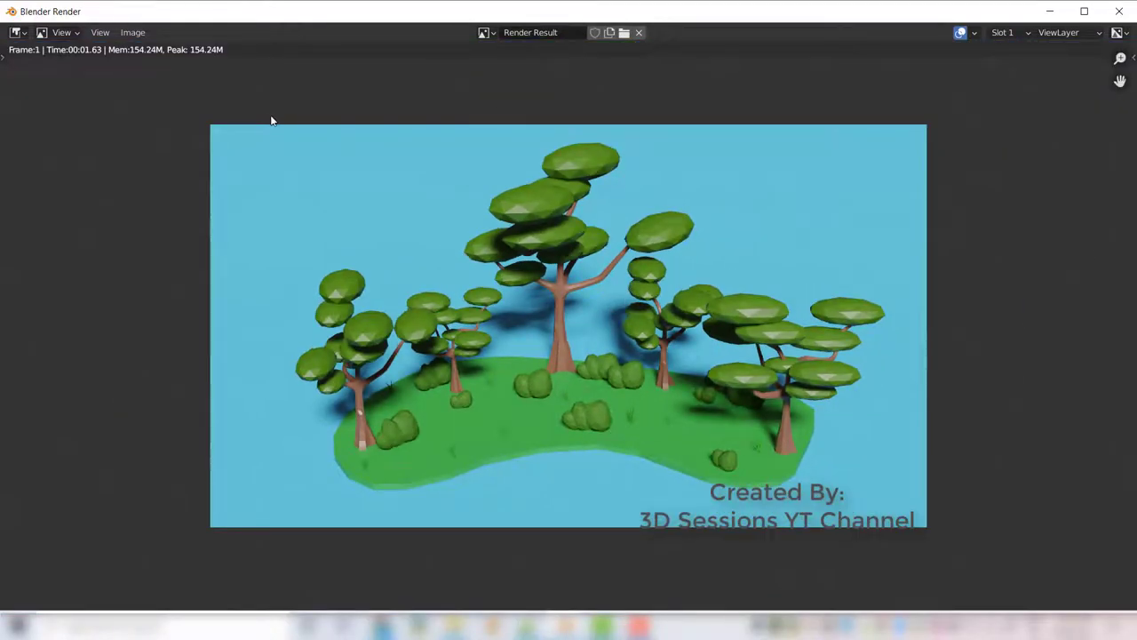
{"action": "left_click", "coordinate": [132, 33]}
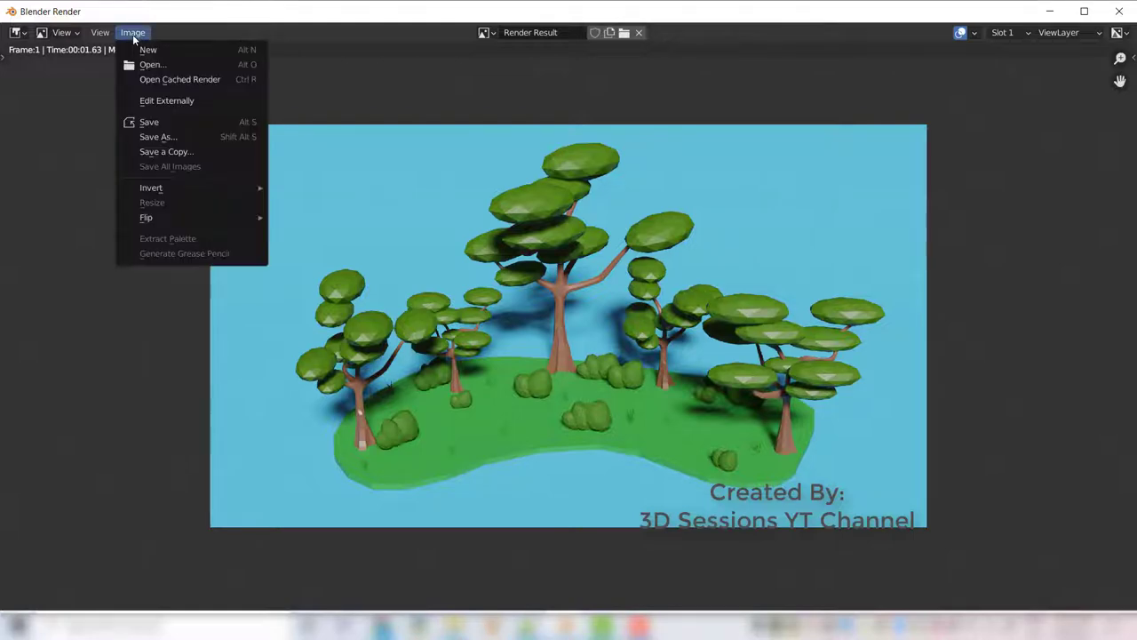
{"action": "left_click", "coordinate": [153, 138]}
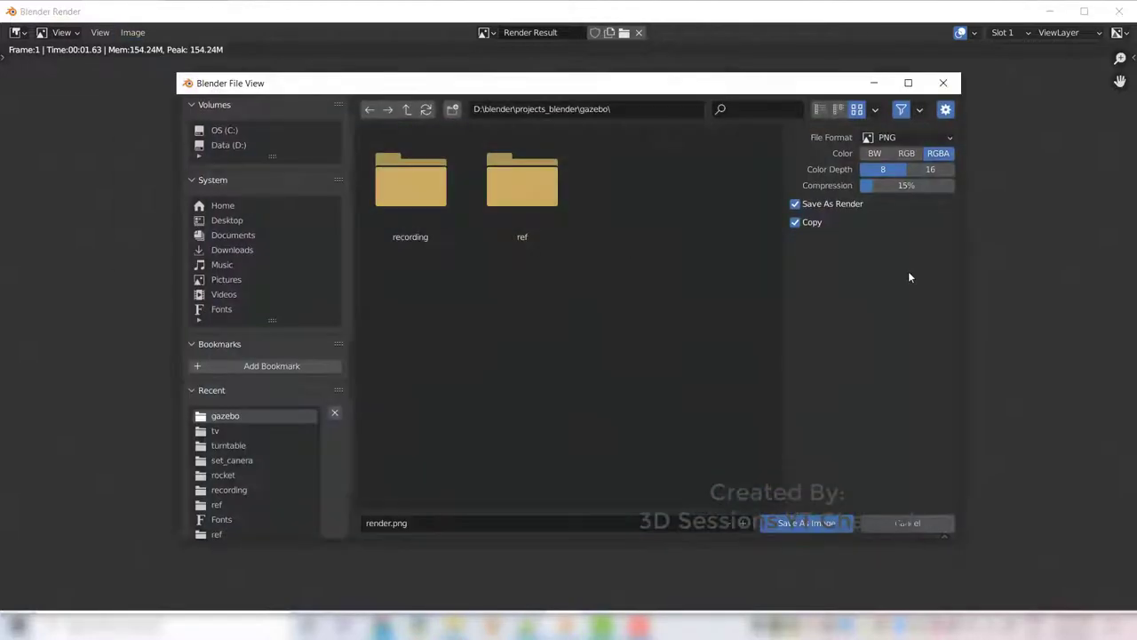
{"action": "left_click", "coordinate": [924, 139]}
{"action": "left_click", "coordinate": [791, 229]}
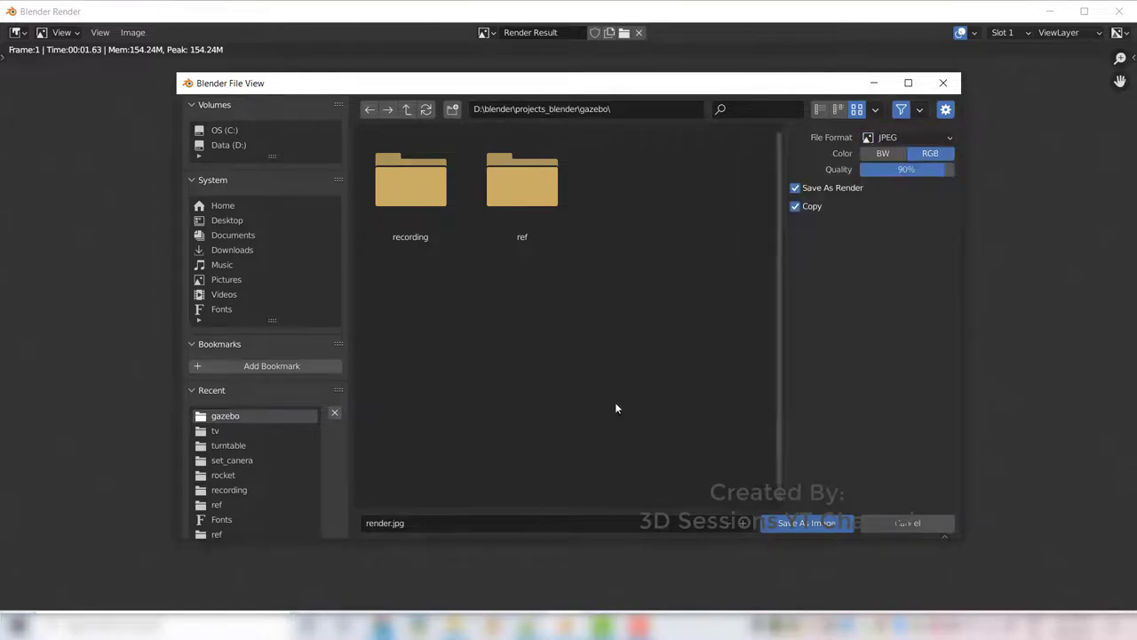
{"action": "left_click", "coordinate": [388, 524]}
{"action": "left_click", "coordinate": [787, 526]}
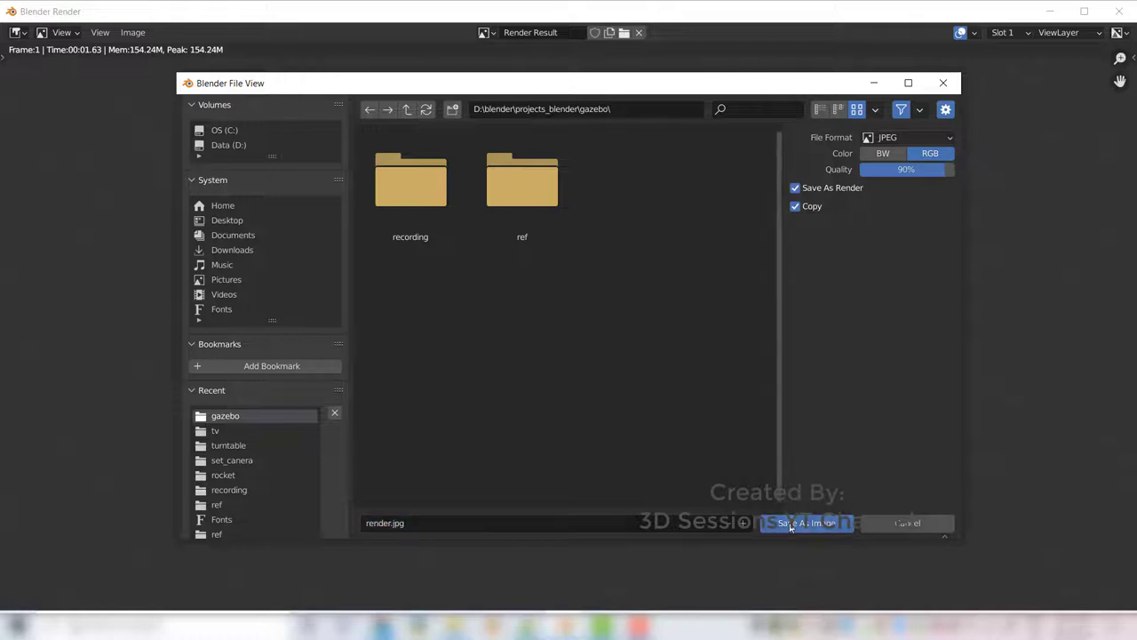